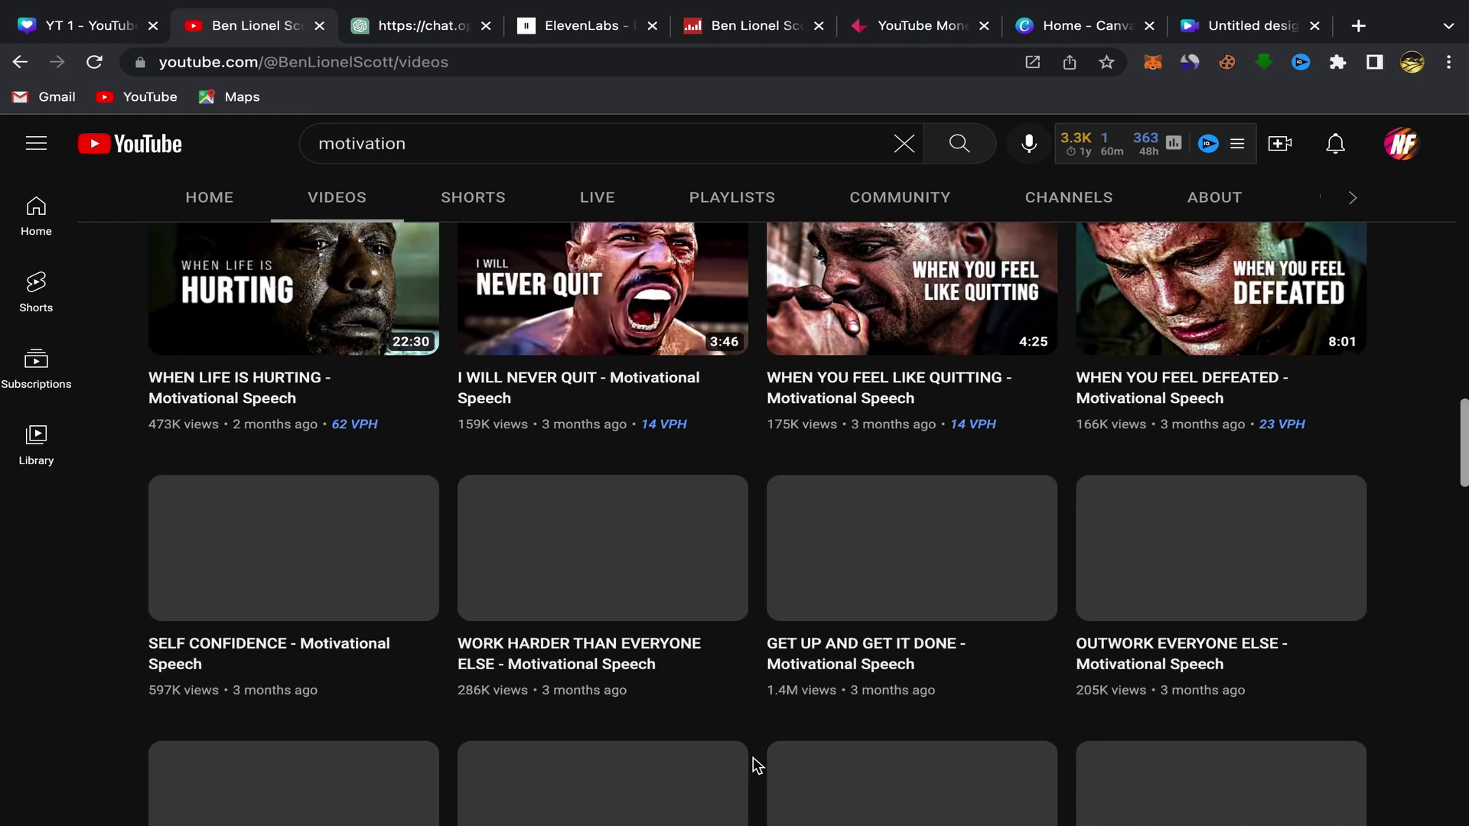
# - Look through the motivational channel's latest uploads and its profile header, noting thumbnails, titles and view counts
pyautogui.scroll(6, 754, 765)
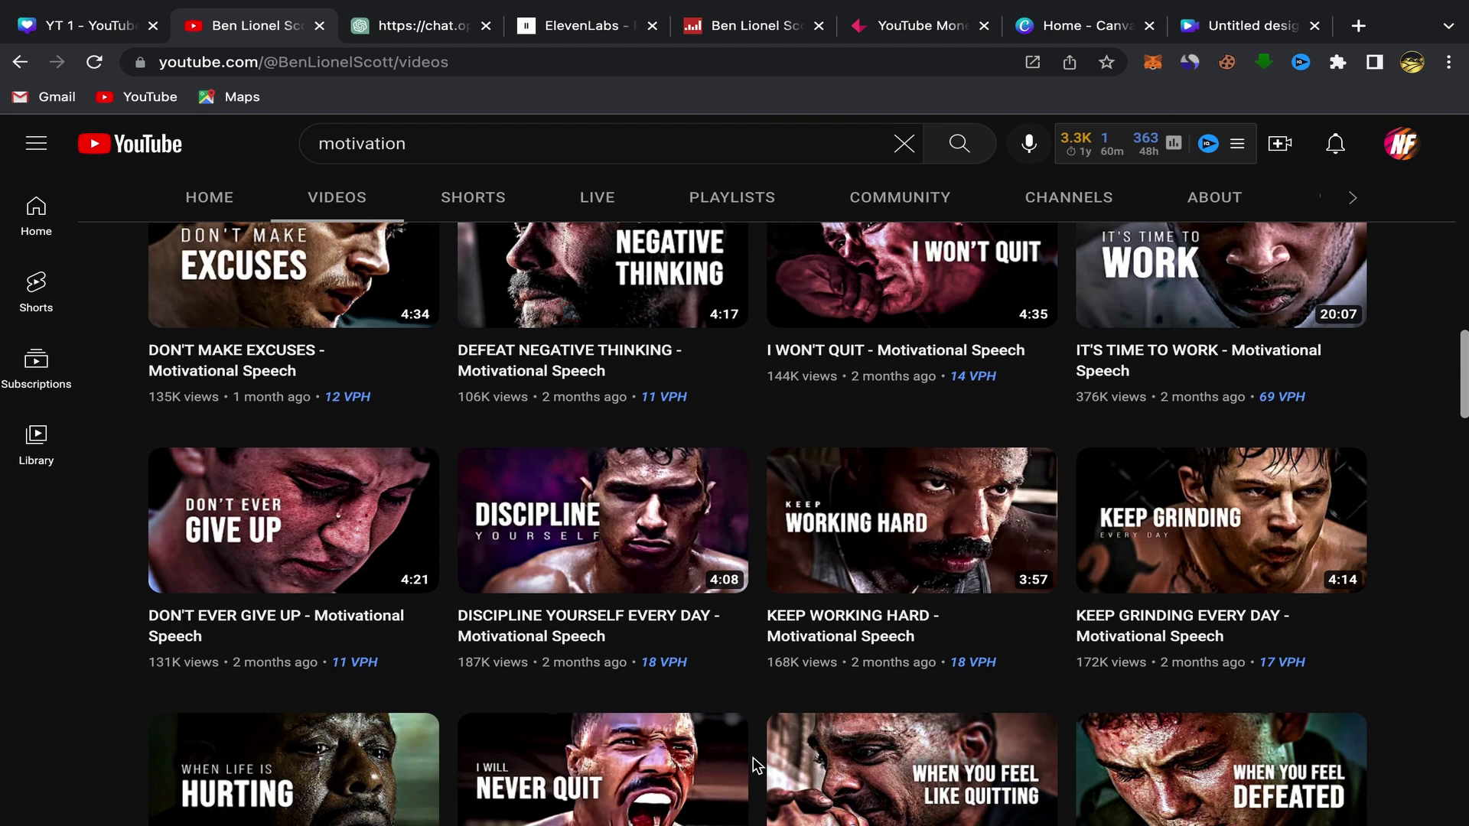
pyautogui.scroll(5, 755, 765)
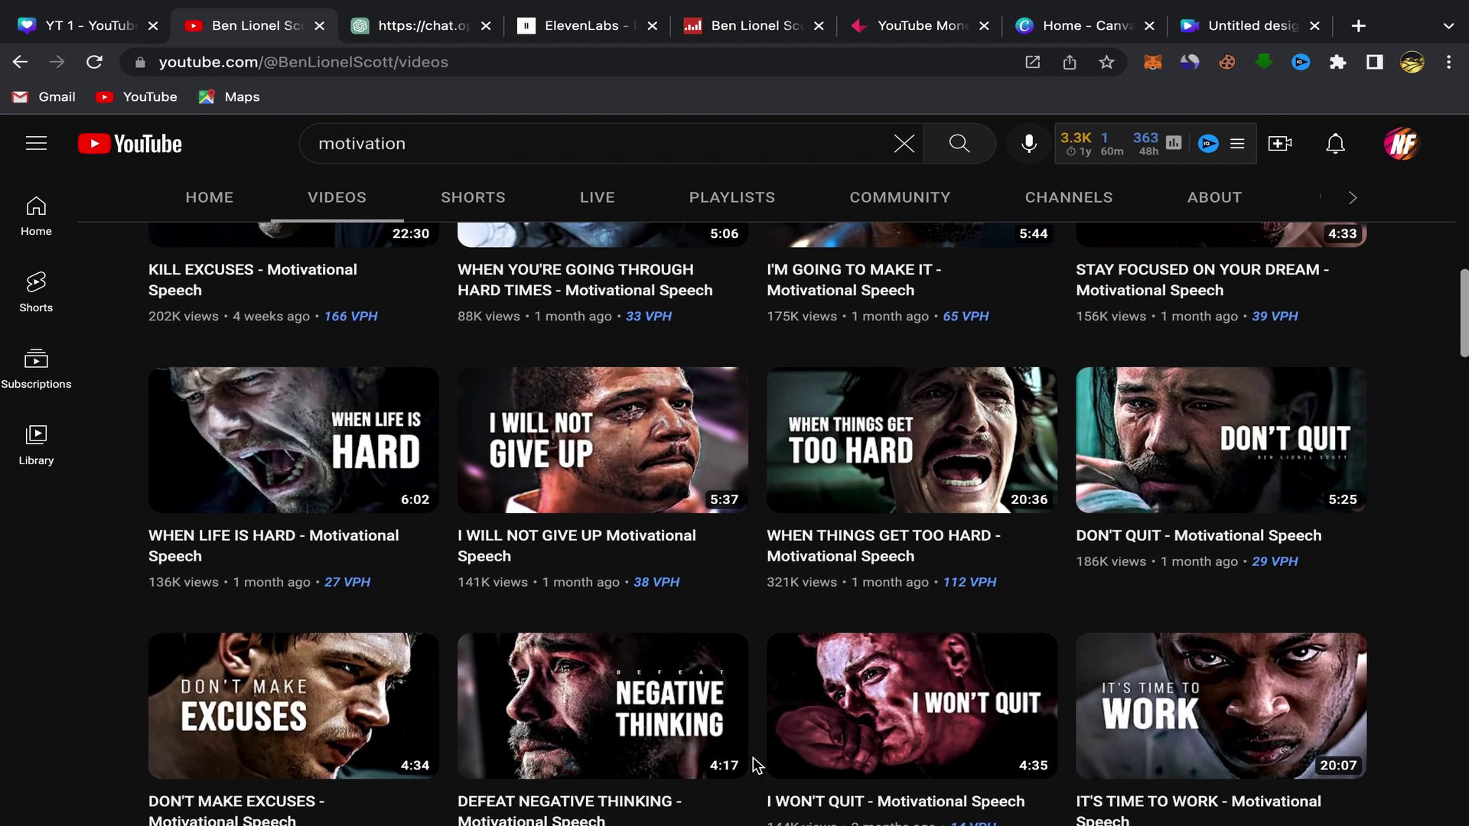
pyautogui.scroll(12, 755, 765)
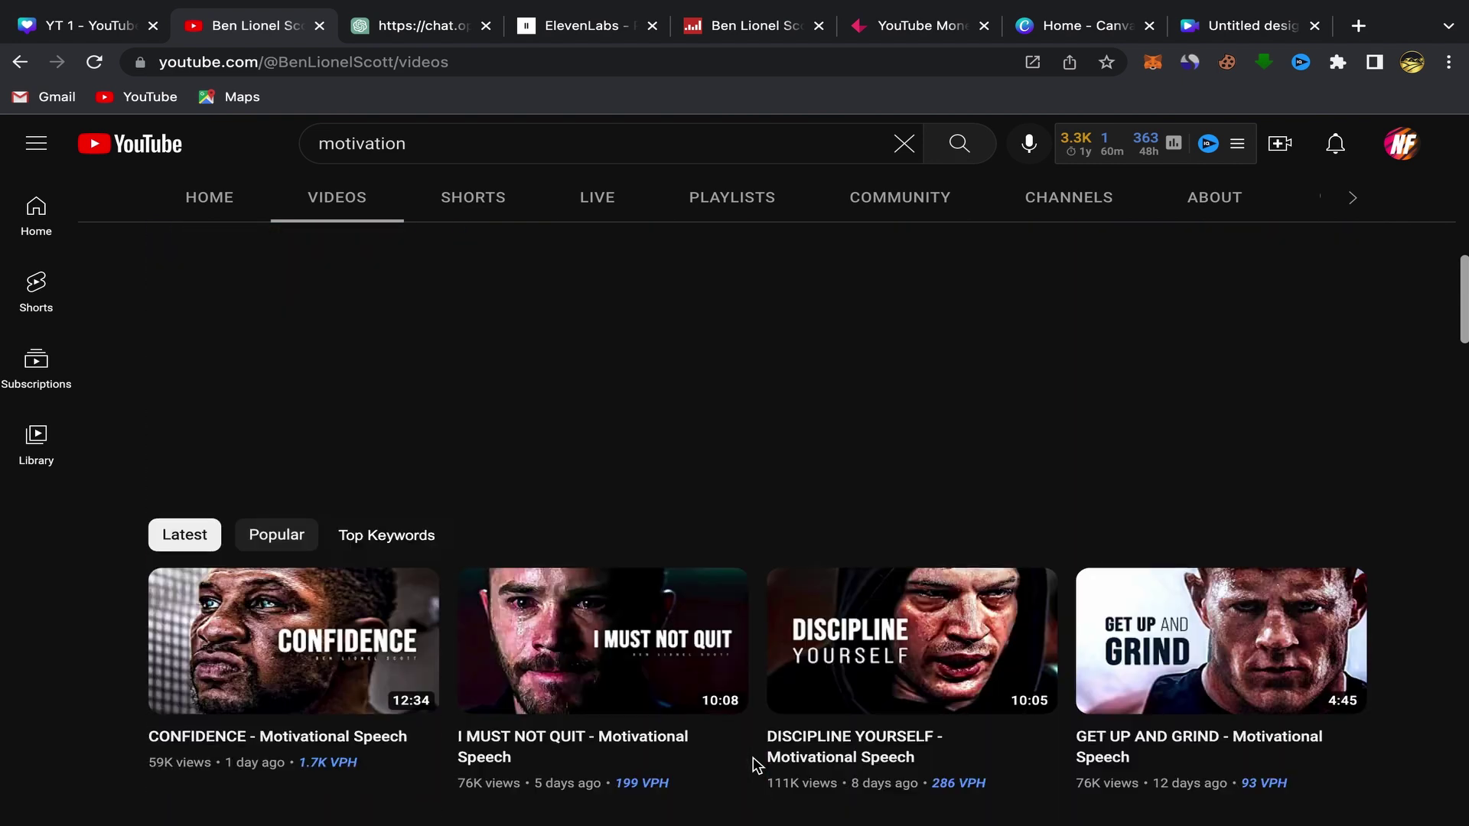
pyautogui.scroll(-3, 752, 585)
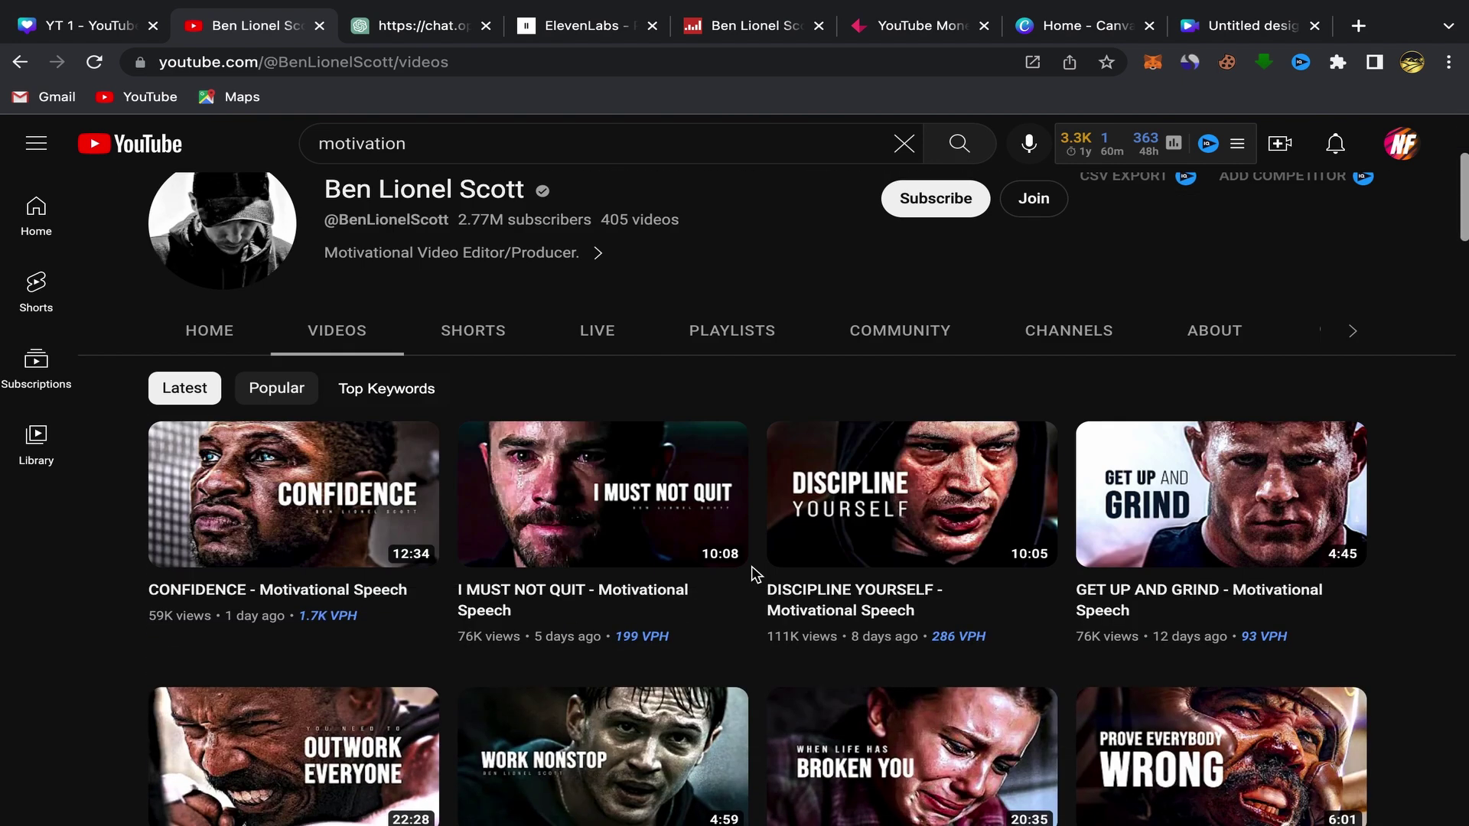
pyautogui.scroll(3, 321, 329)
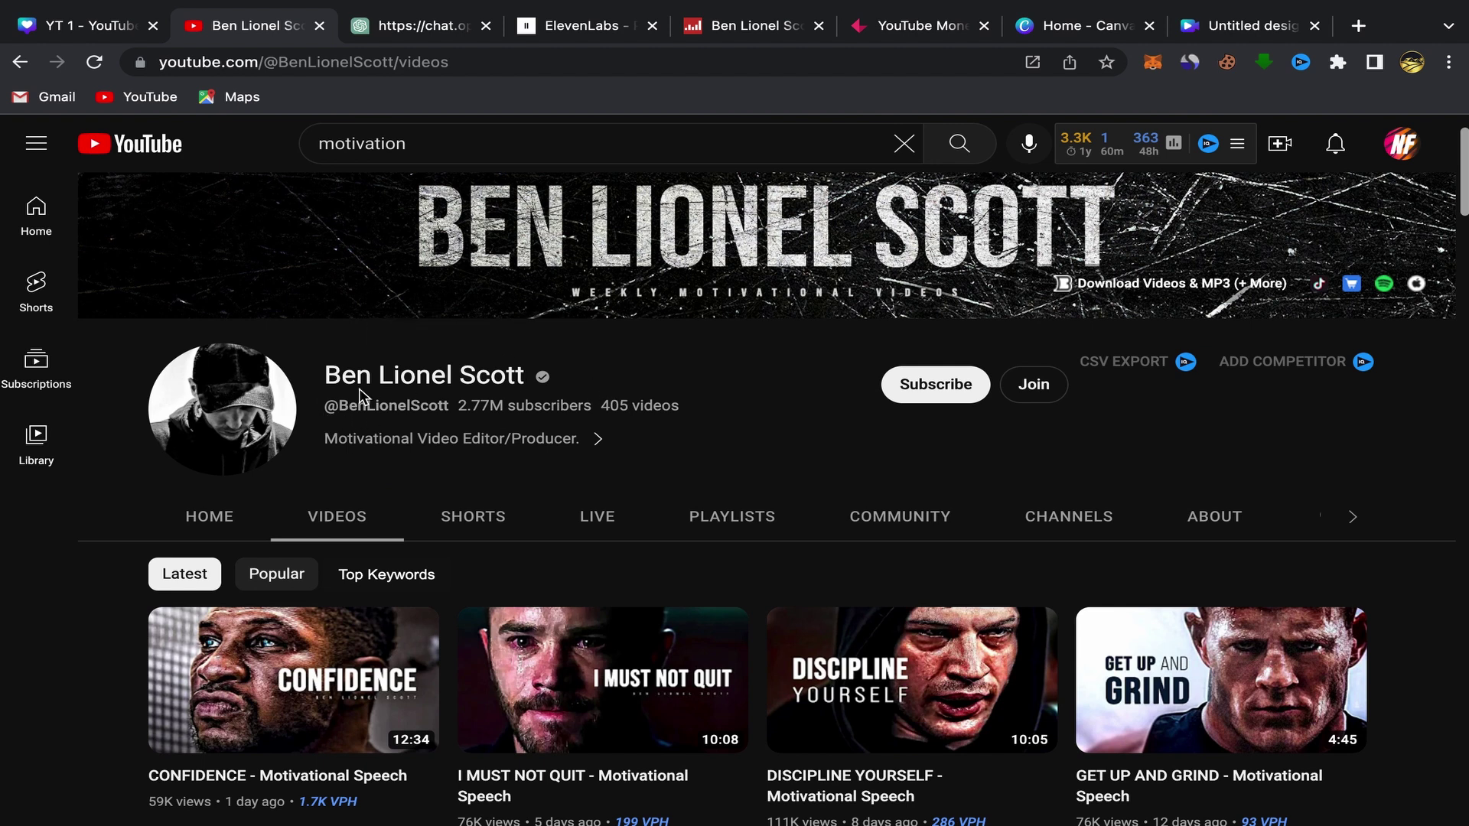
pyautogui.scroll(-4, 749, 614)
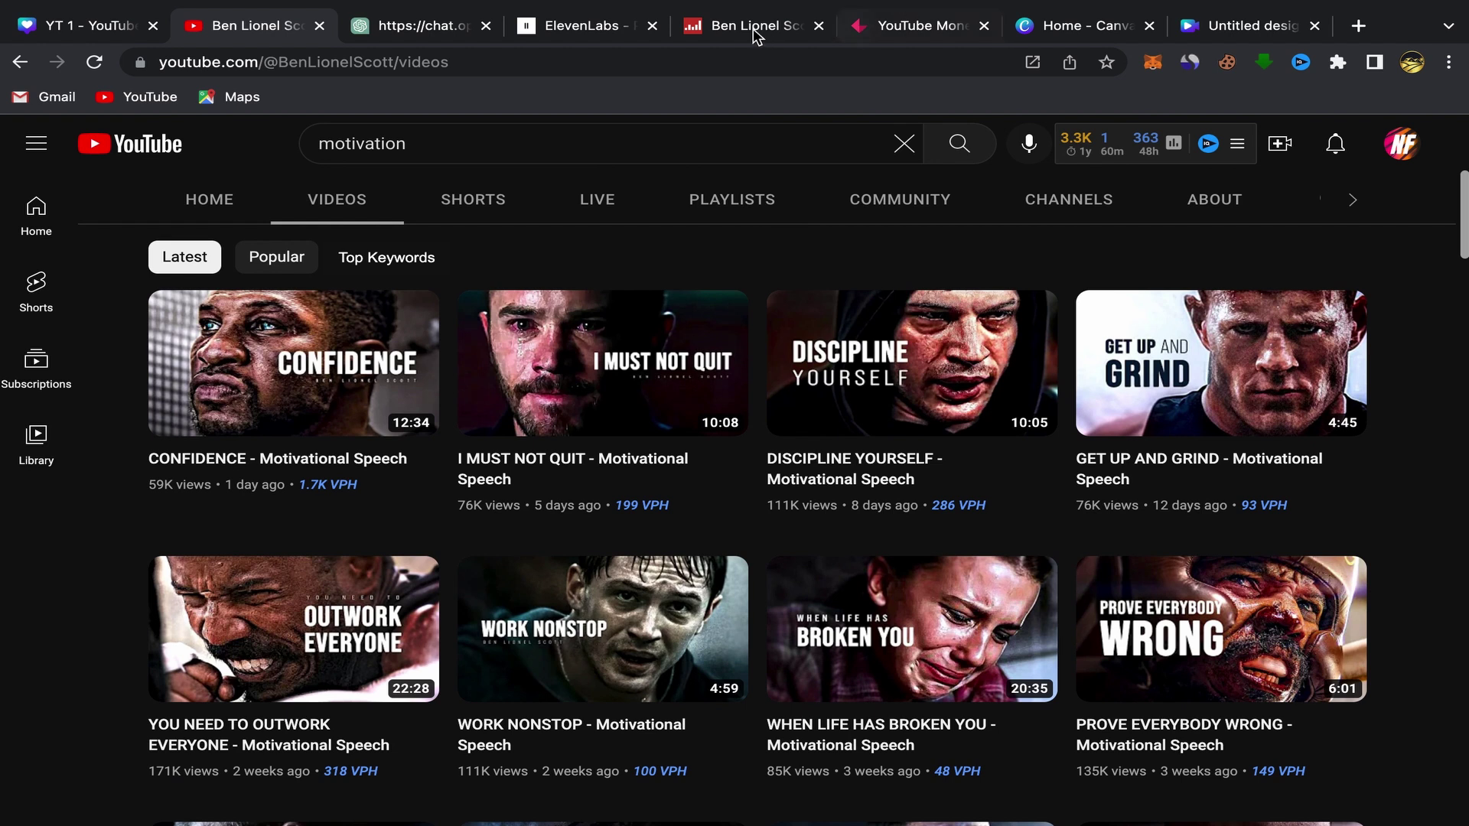
# - Switch to the channel's Social Blade page and examine its estimated monthly and yearly earnings, recent views and ranks
pyautogui.click(741, 27)
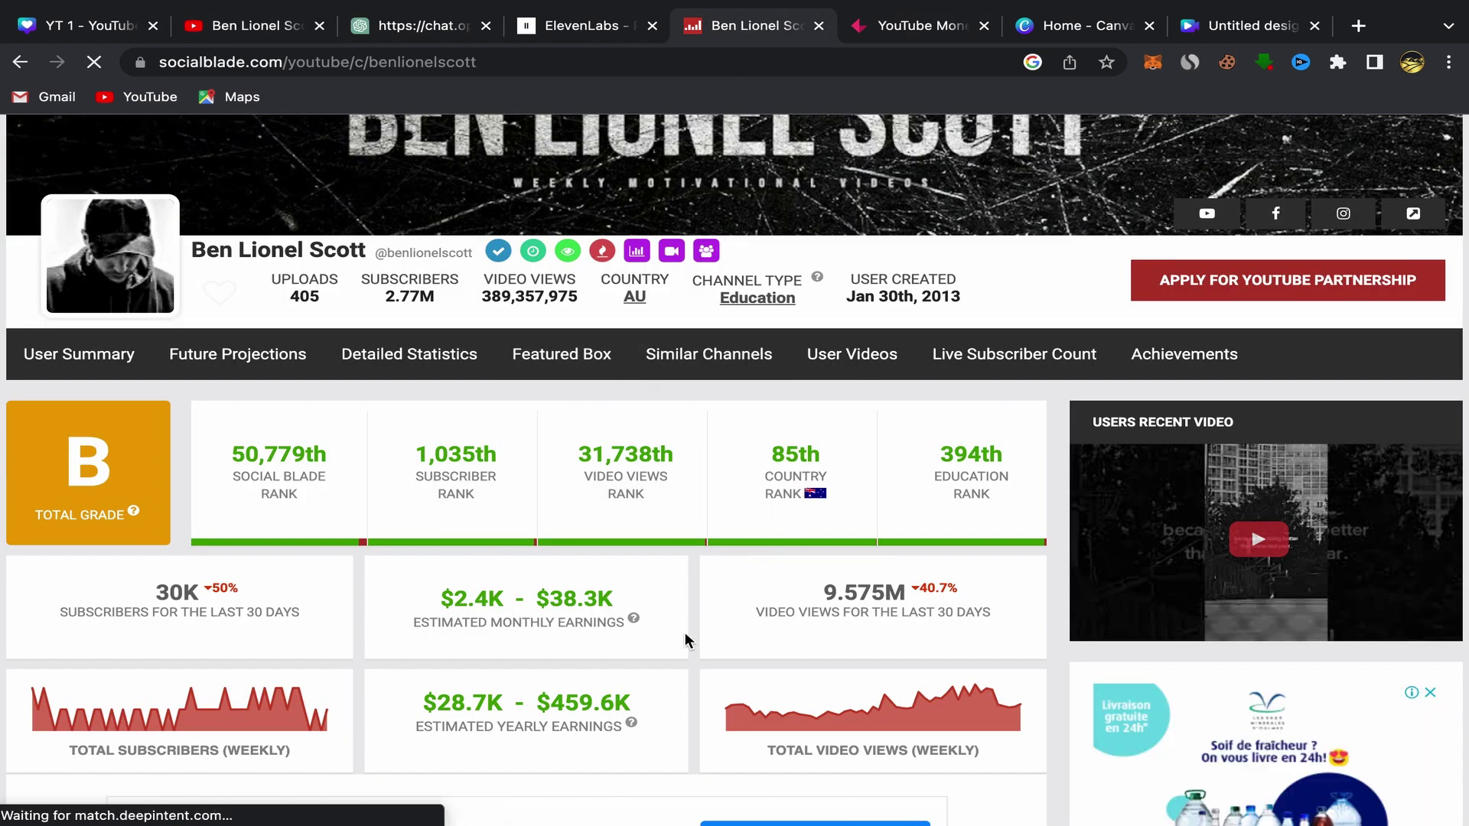
pyautogui.scroll(-2, 685, 632)
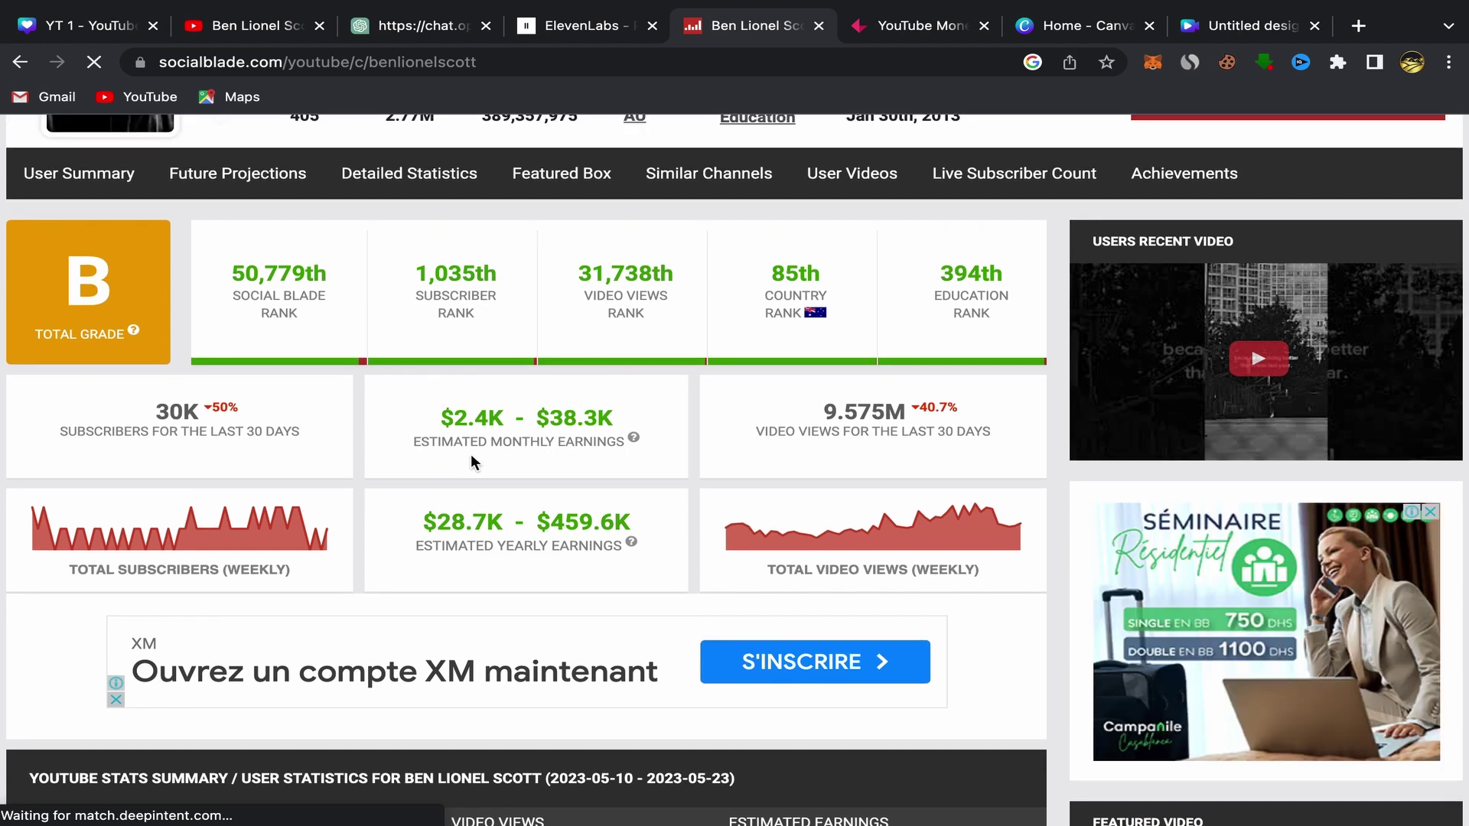
pyautogui.moveTo(633, 438)
pyautogui.scroll(3, 636, 439)
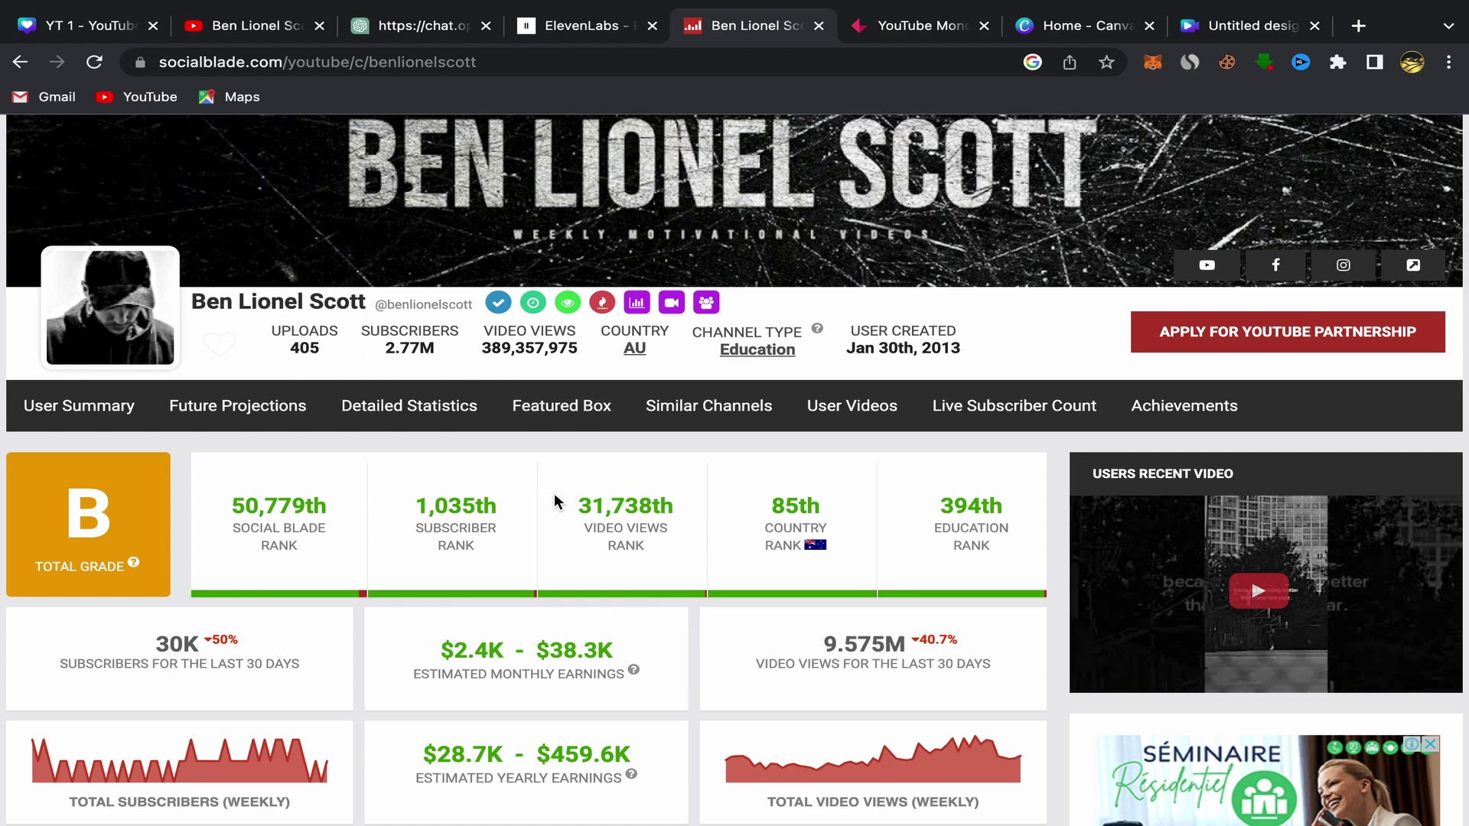
pyautogui.scroll(-3, 666, 673)
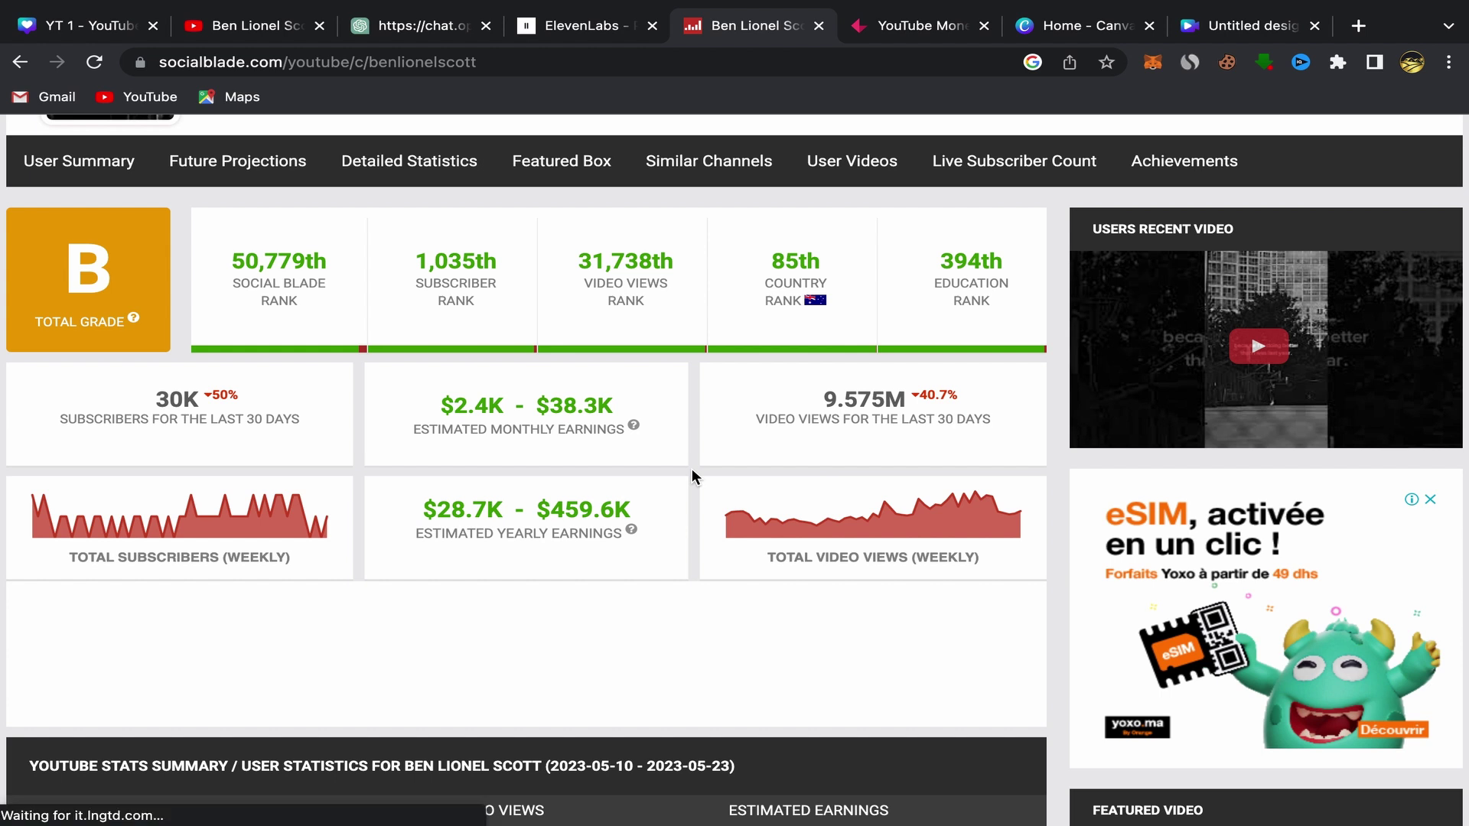
pyautogui.scroll(2, 691, 469)
pyautogui.scroll(-1, 691, 468)
pyautogui.scroll(2, 689, 475)
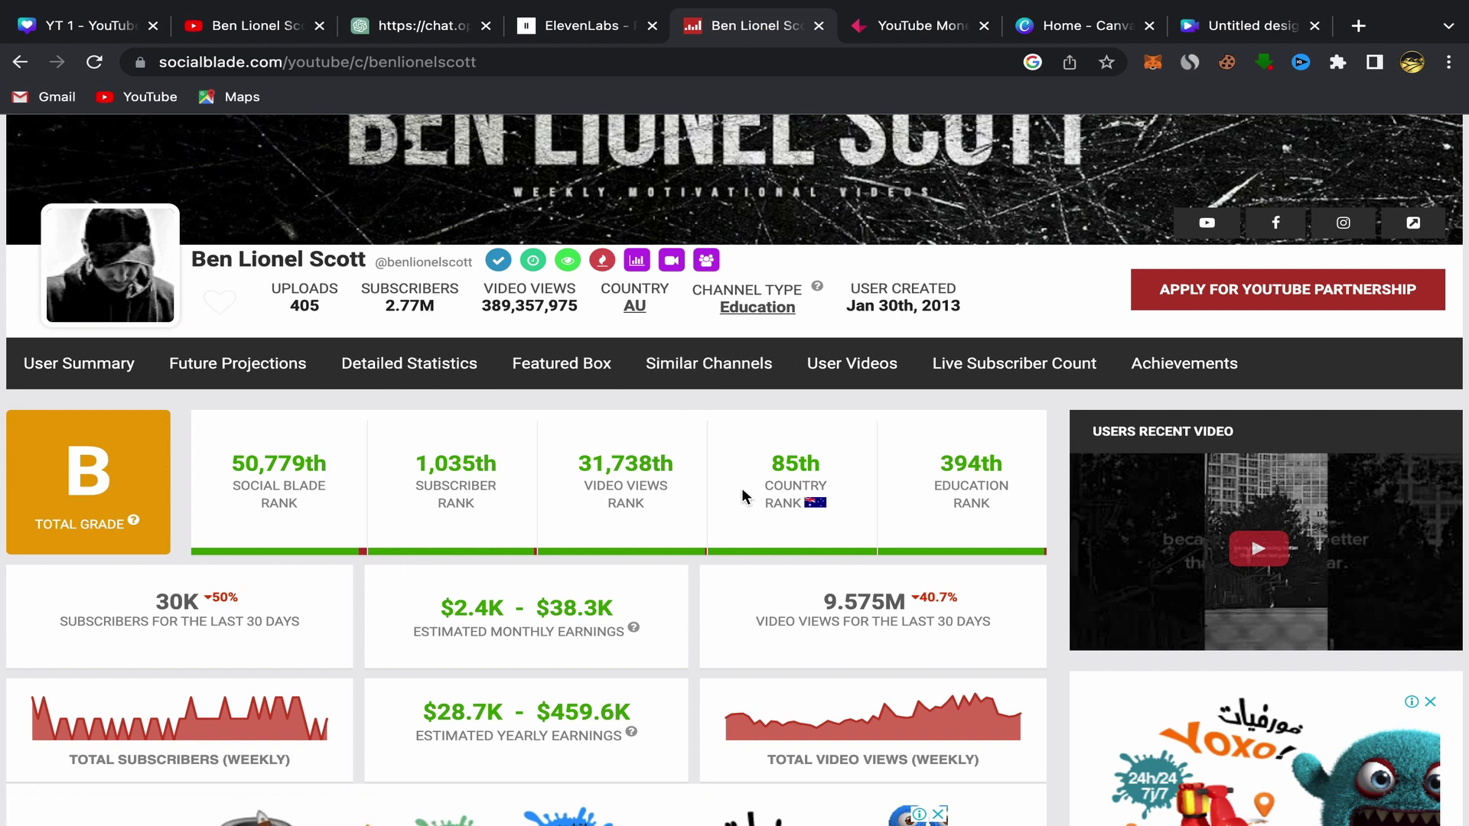
pyautogui.scroll(-2, 682, 625)
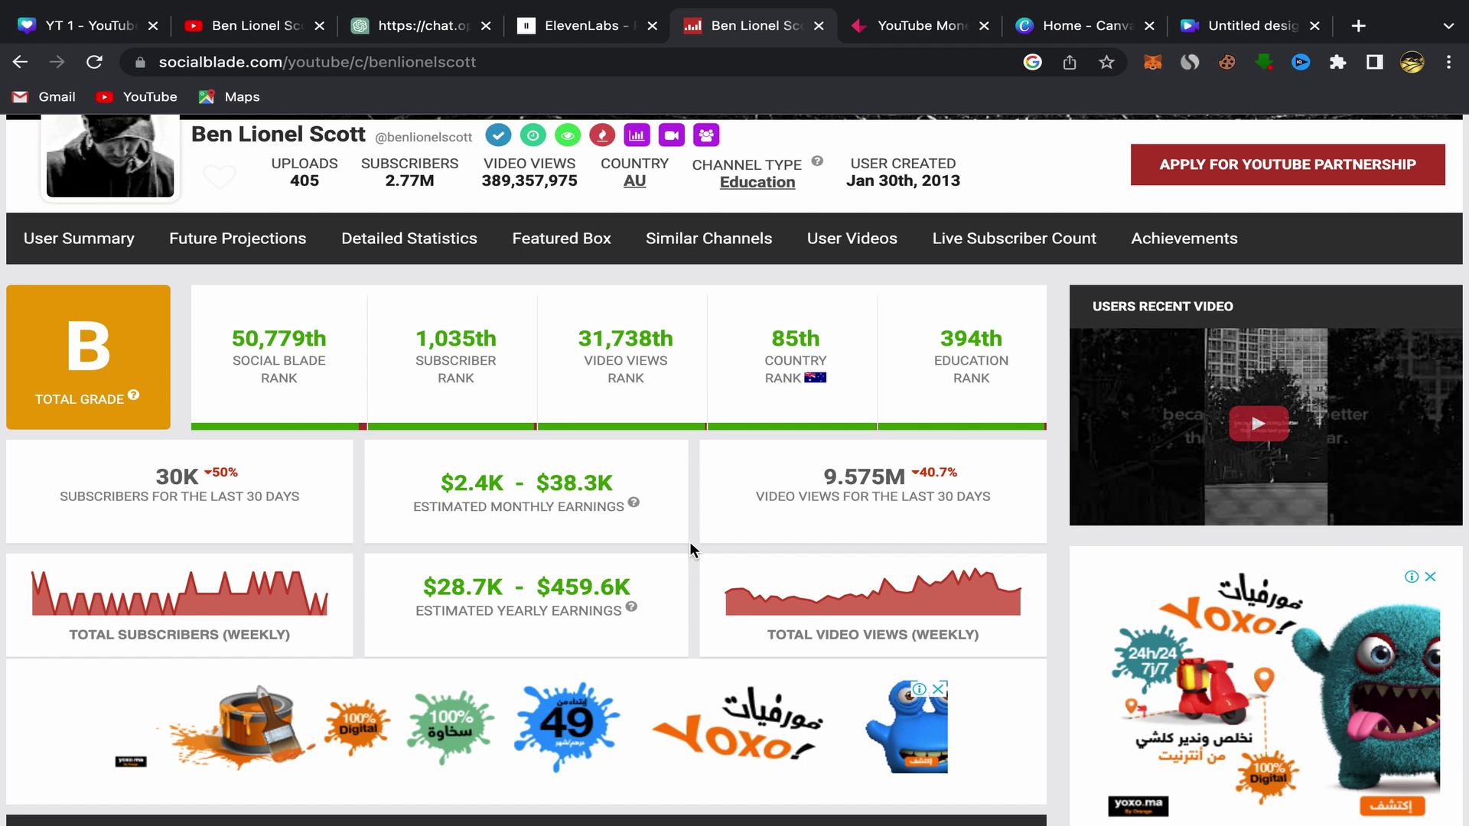
pyautogui.scroll(-3, 690, 541)
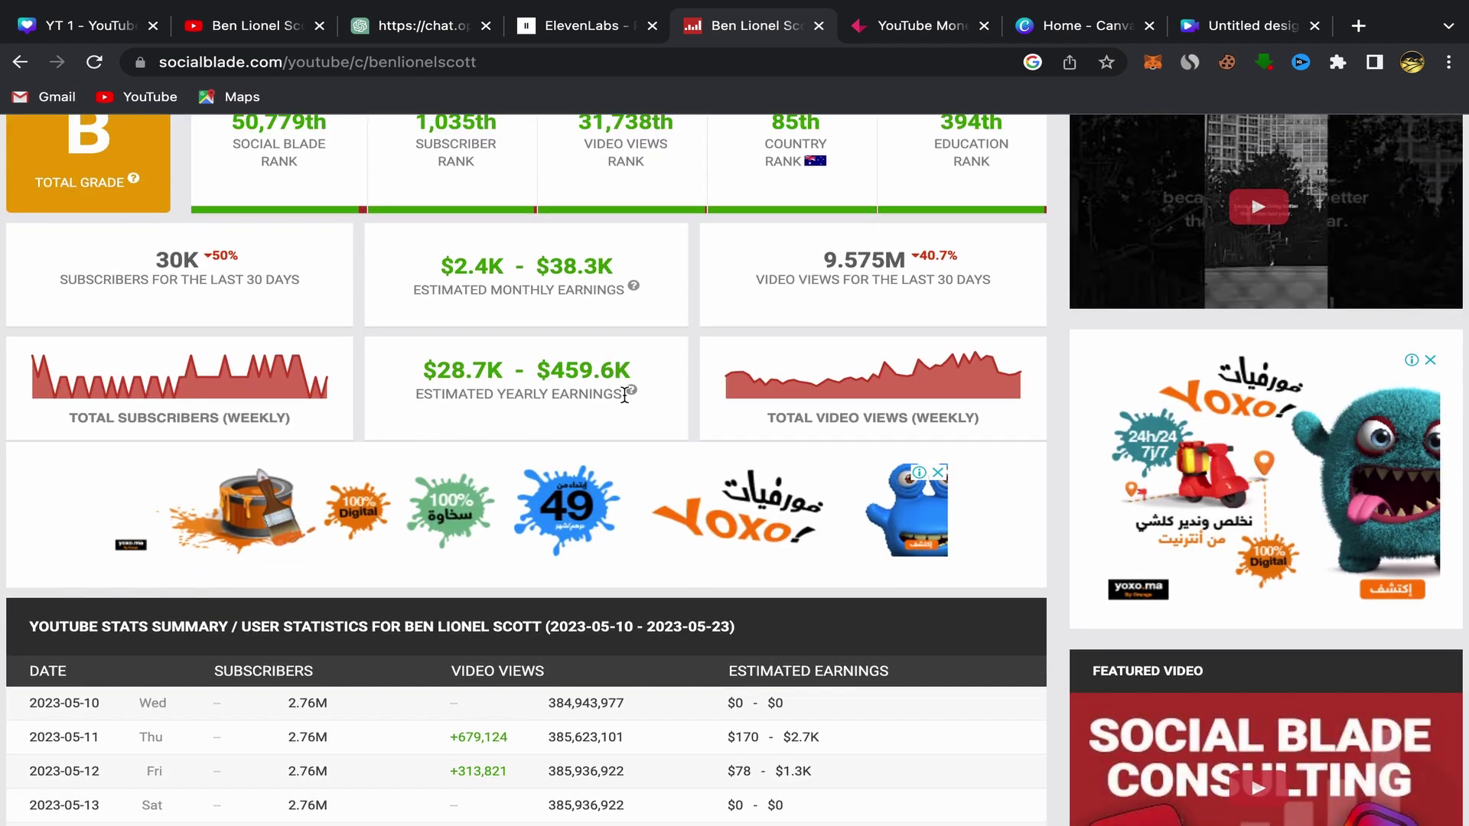
pyautogui.scroll(5, 696, 428)
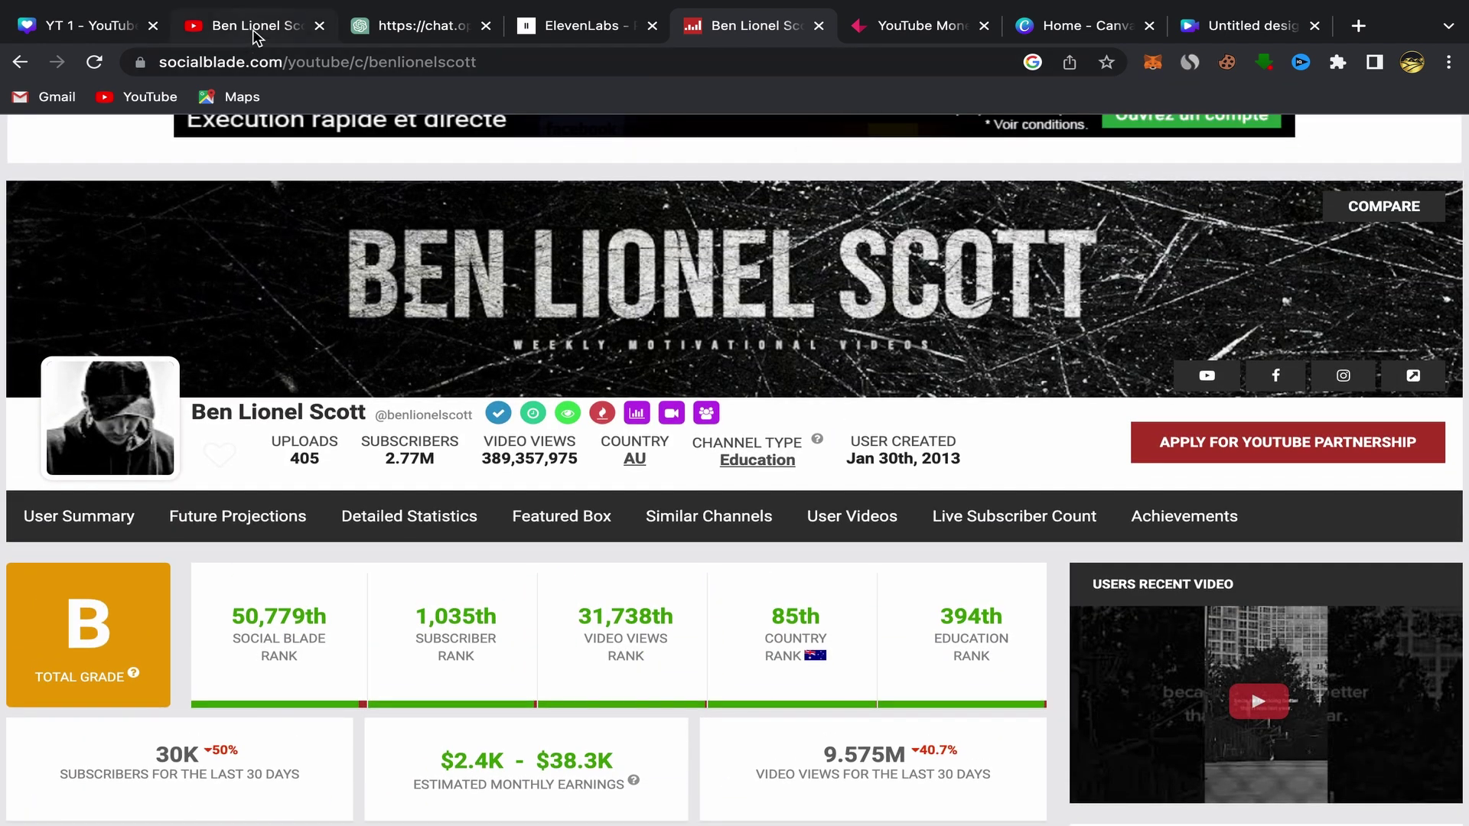
# - Return to the channel's YouTube videos page and sort the uploads by Popular
pyautogui.click(255, 28)
pyautogui.scroll(5, 436, 515)
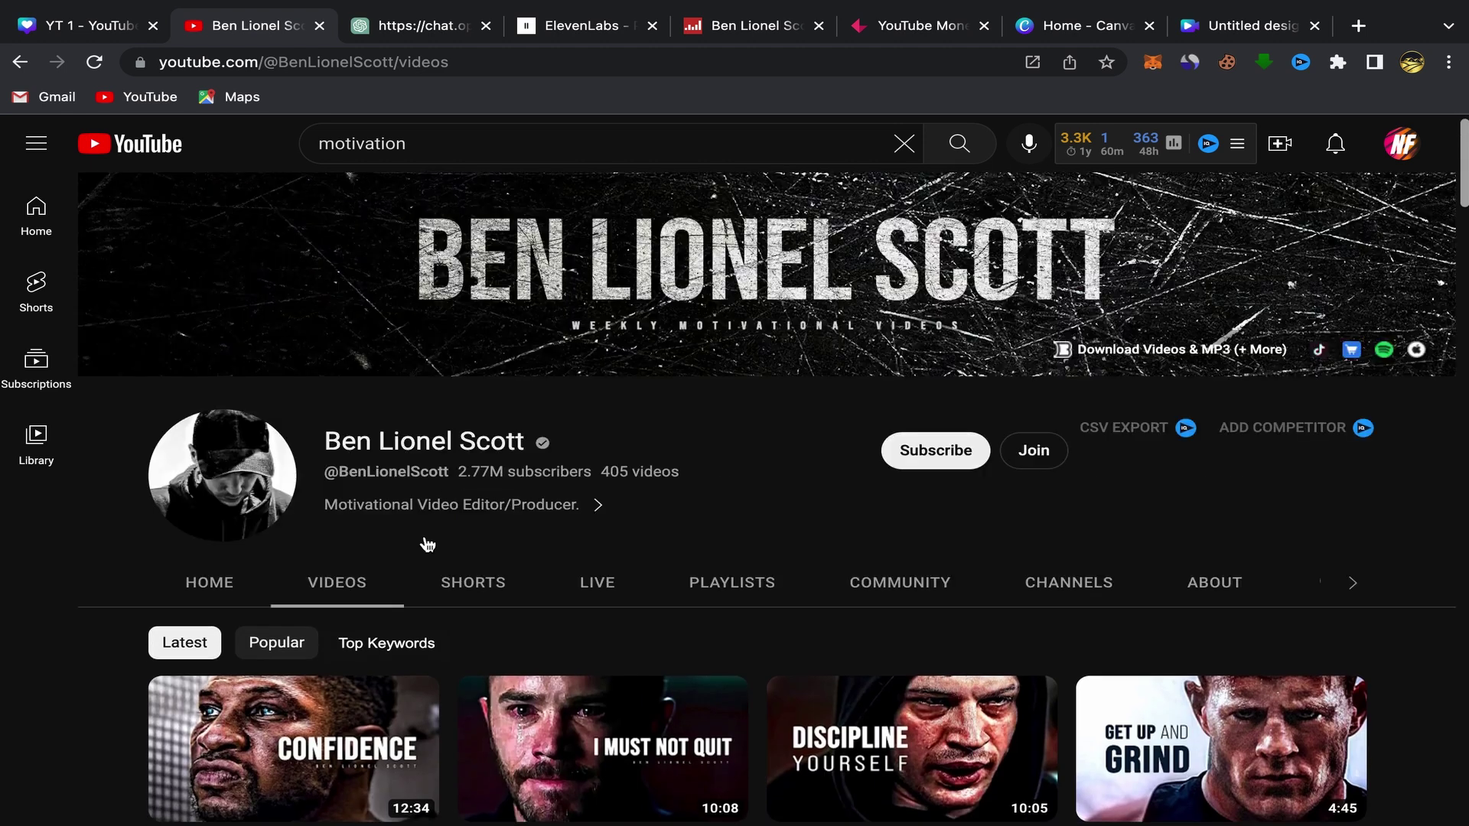
pyautogui.scroll(-4, 536, 581)
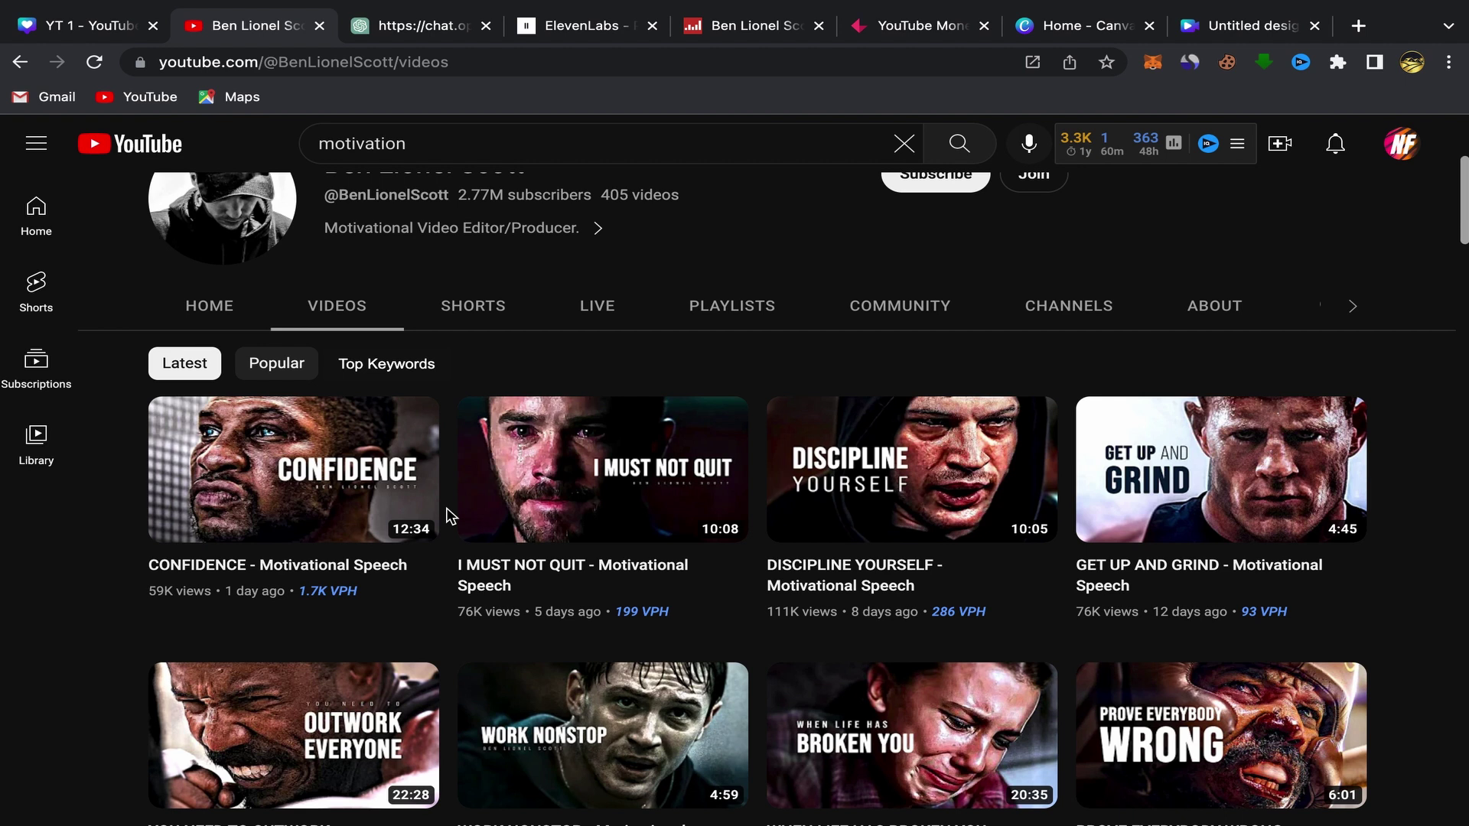
pyautogui.scroll(3, 446, 515)
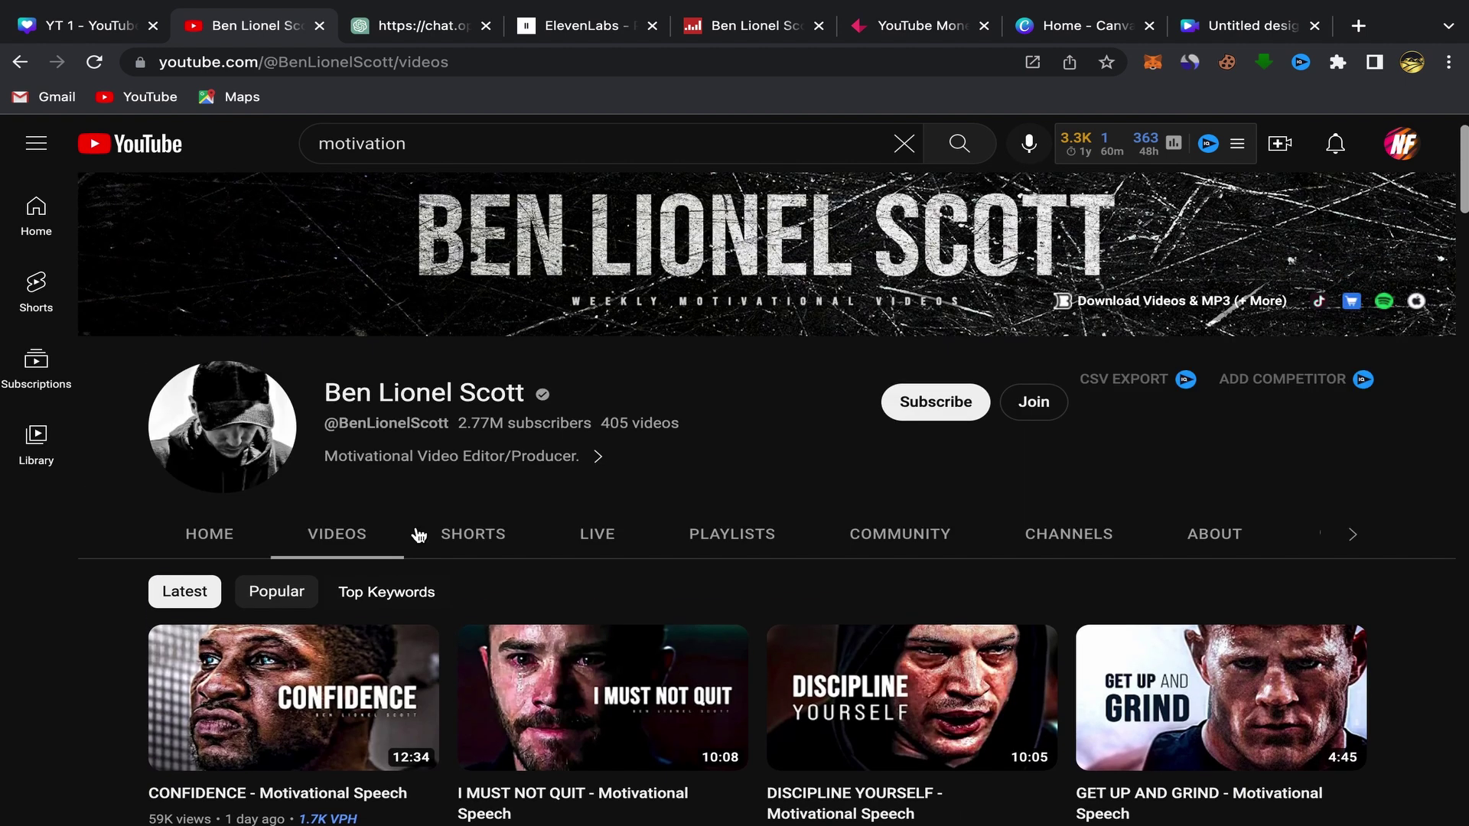
pyautogui.click(289, 599)
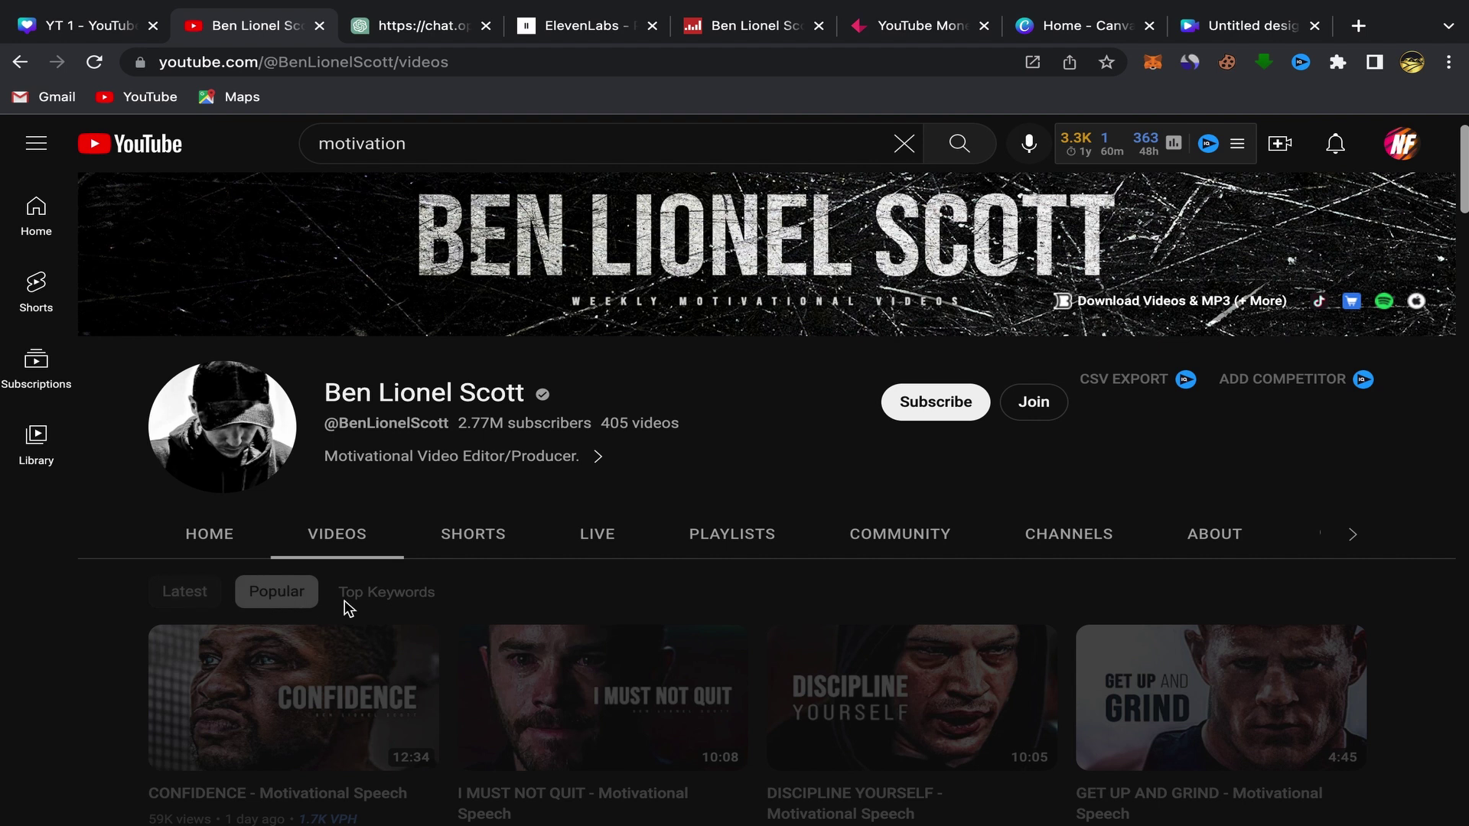
pyautogui.scroll(-3, 450, 647)
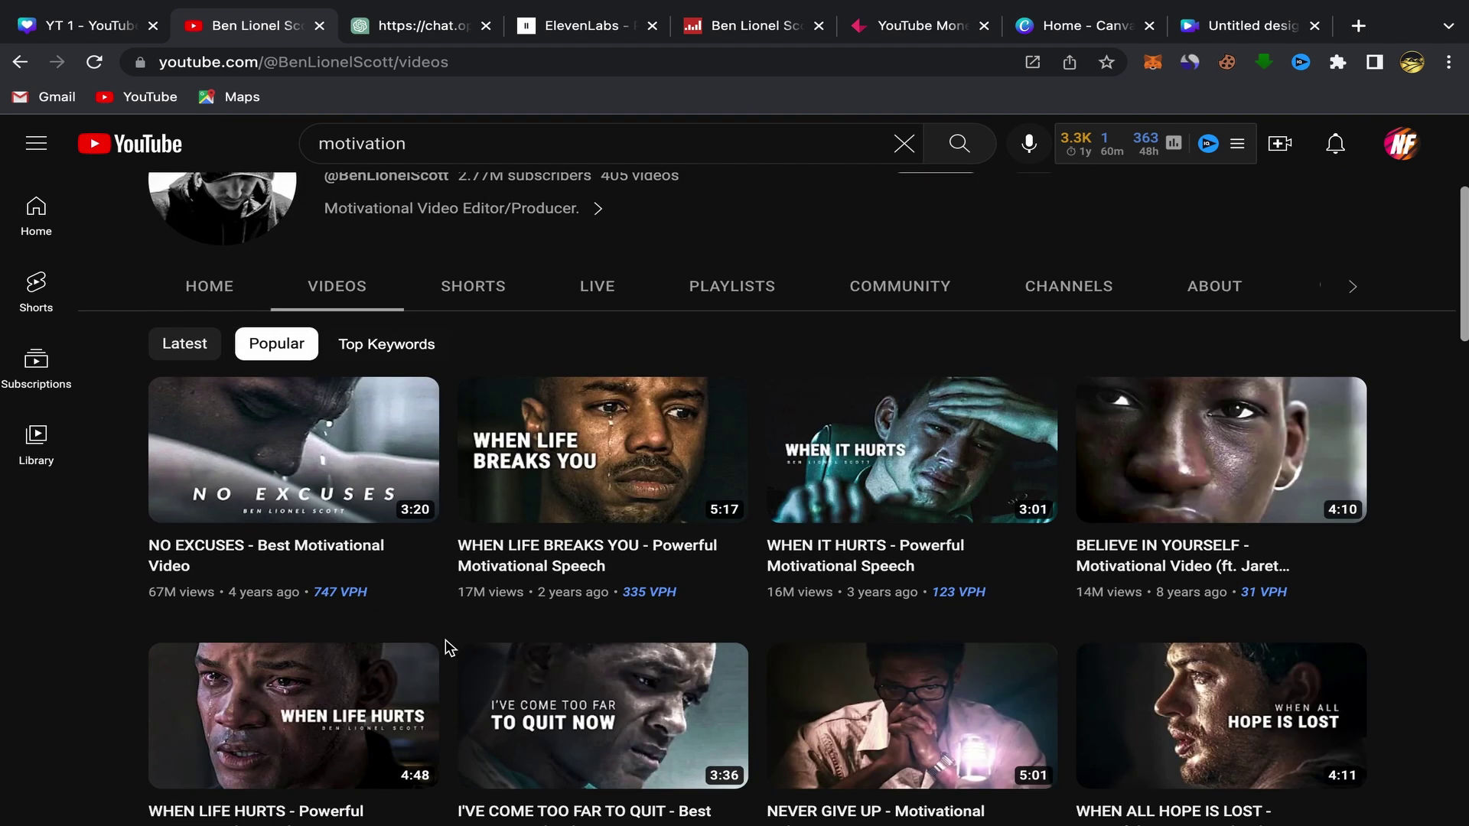
# - Examine the views, age and views per hour of the channel's most popular videos
pyautogui.scroll(1, 445, 640)
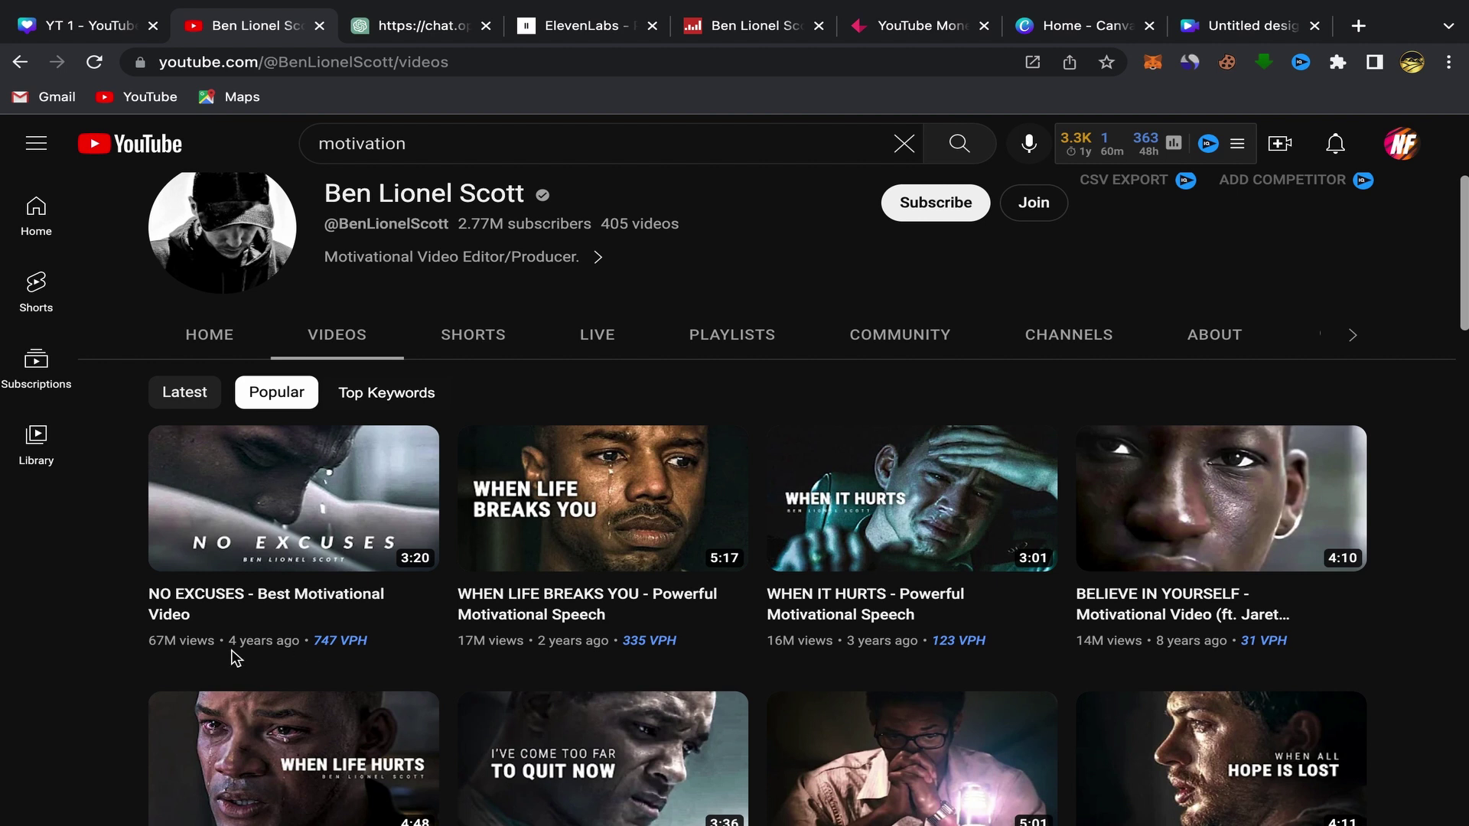
pyautogui.moveTo(325, 649)
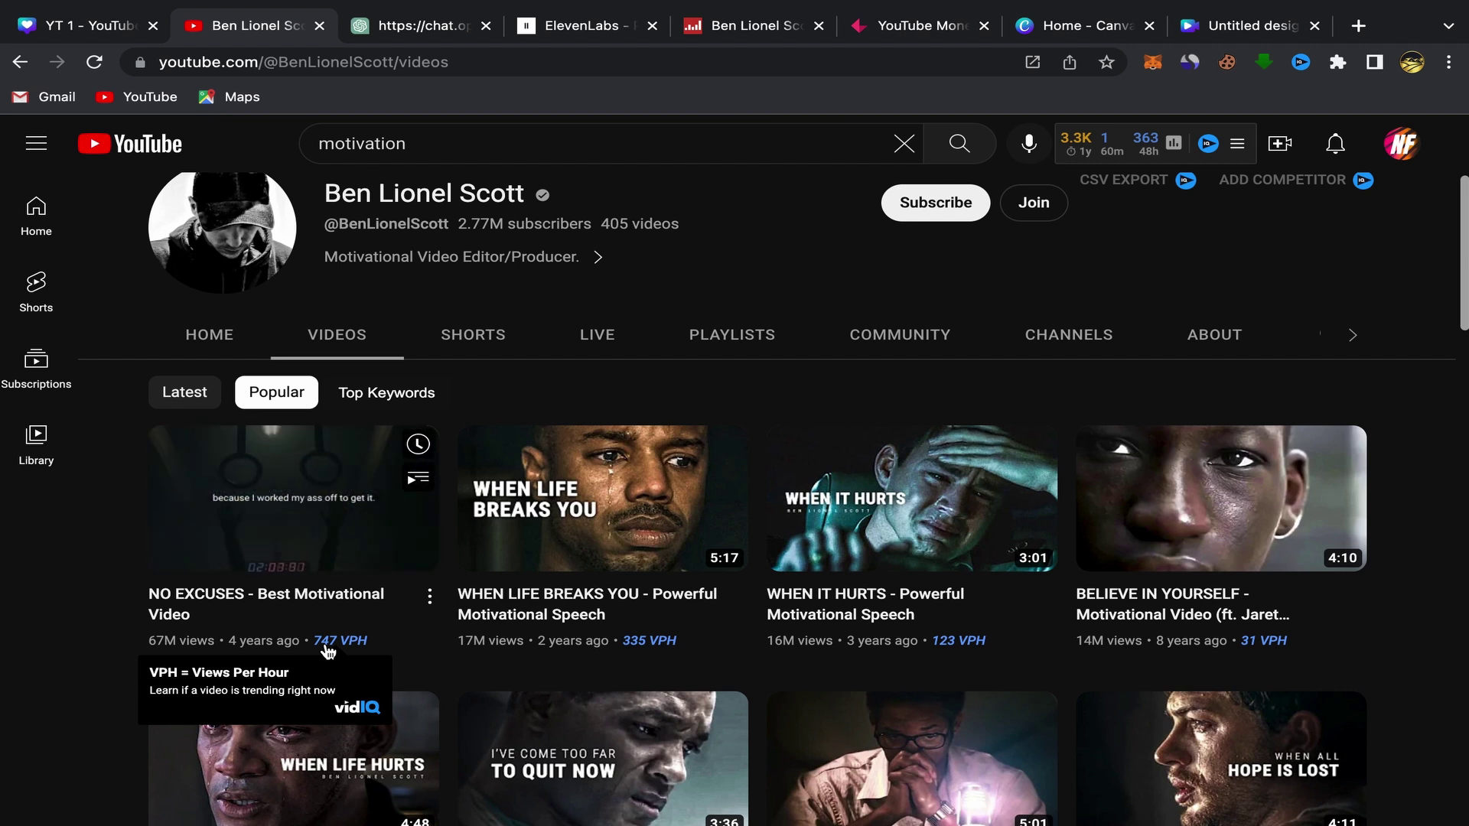
pyautogui.moveTo(551, 646)
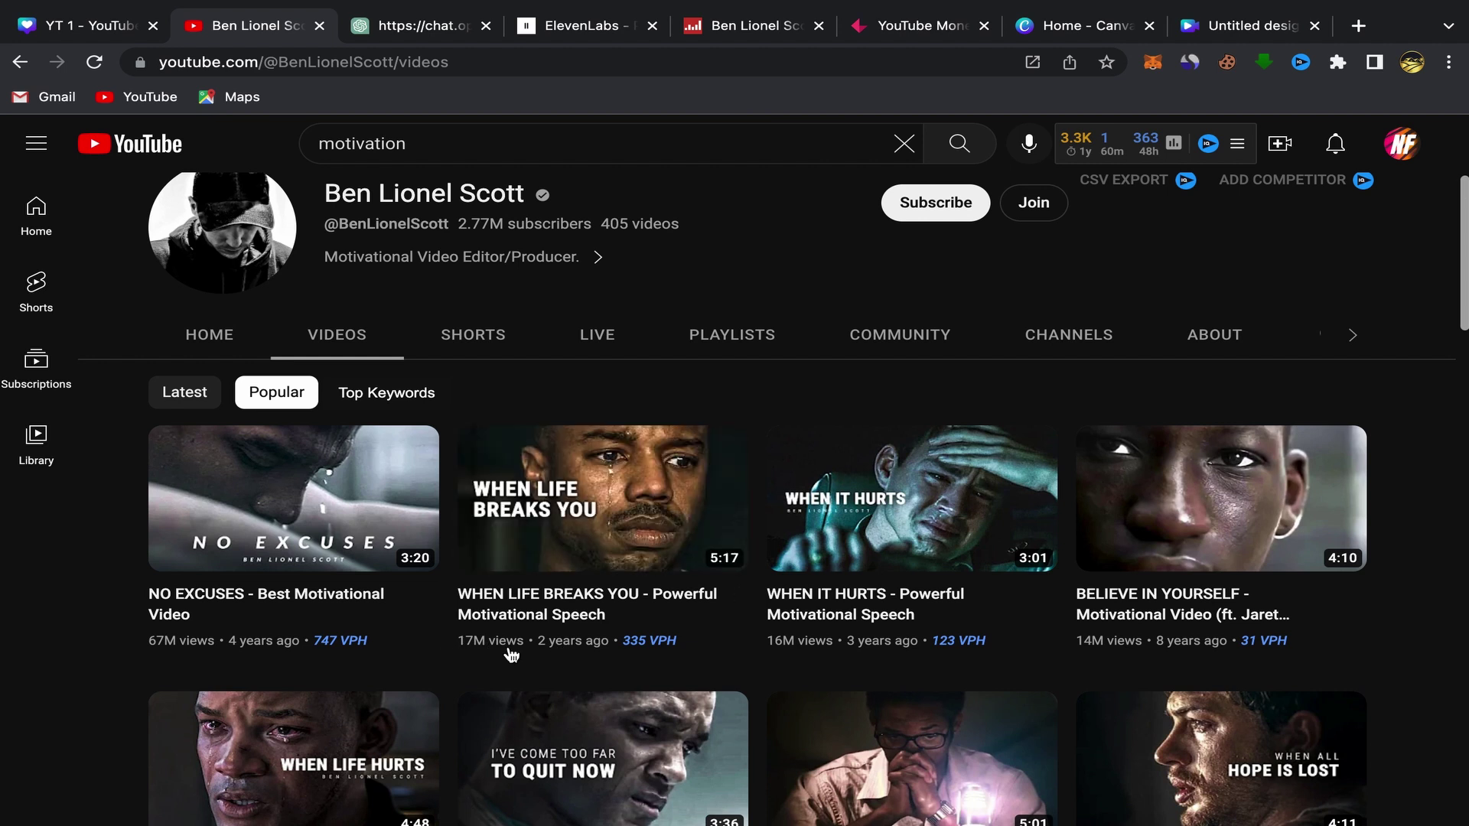
pyautogui.moveTo(891, 640)
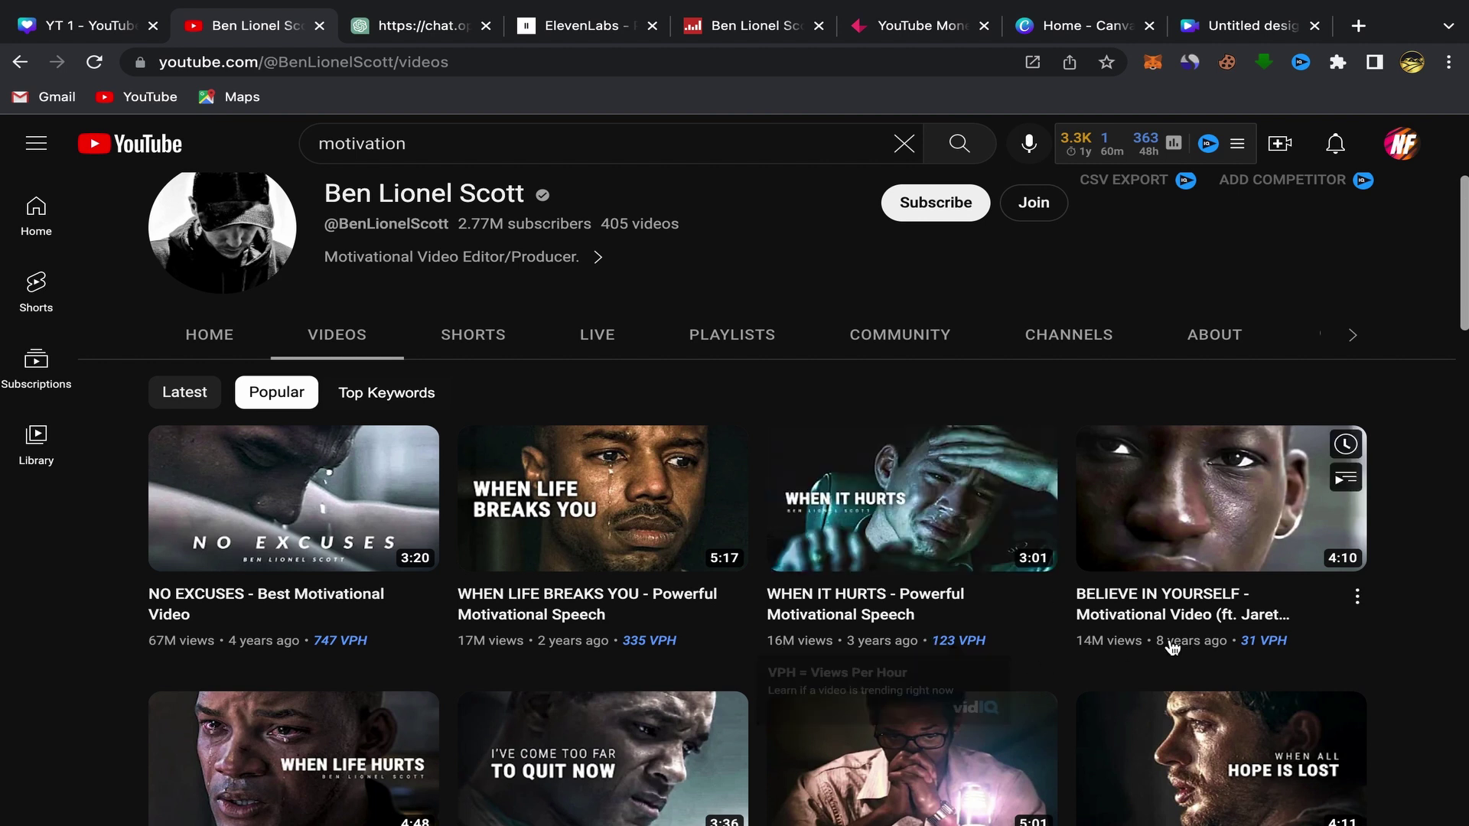
pyautogui.scroll(-3, 856, 665)
pyautogui.scroll(3, 719, 663)
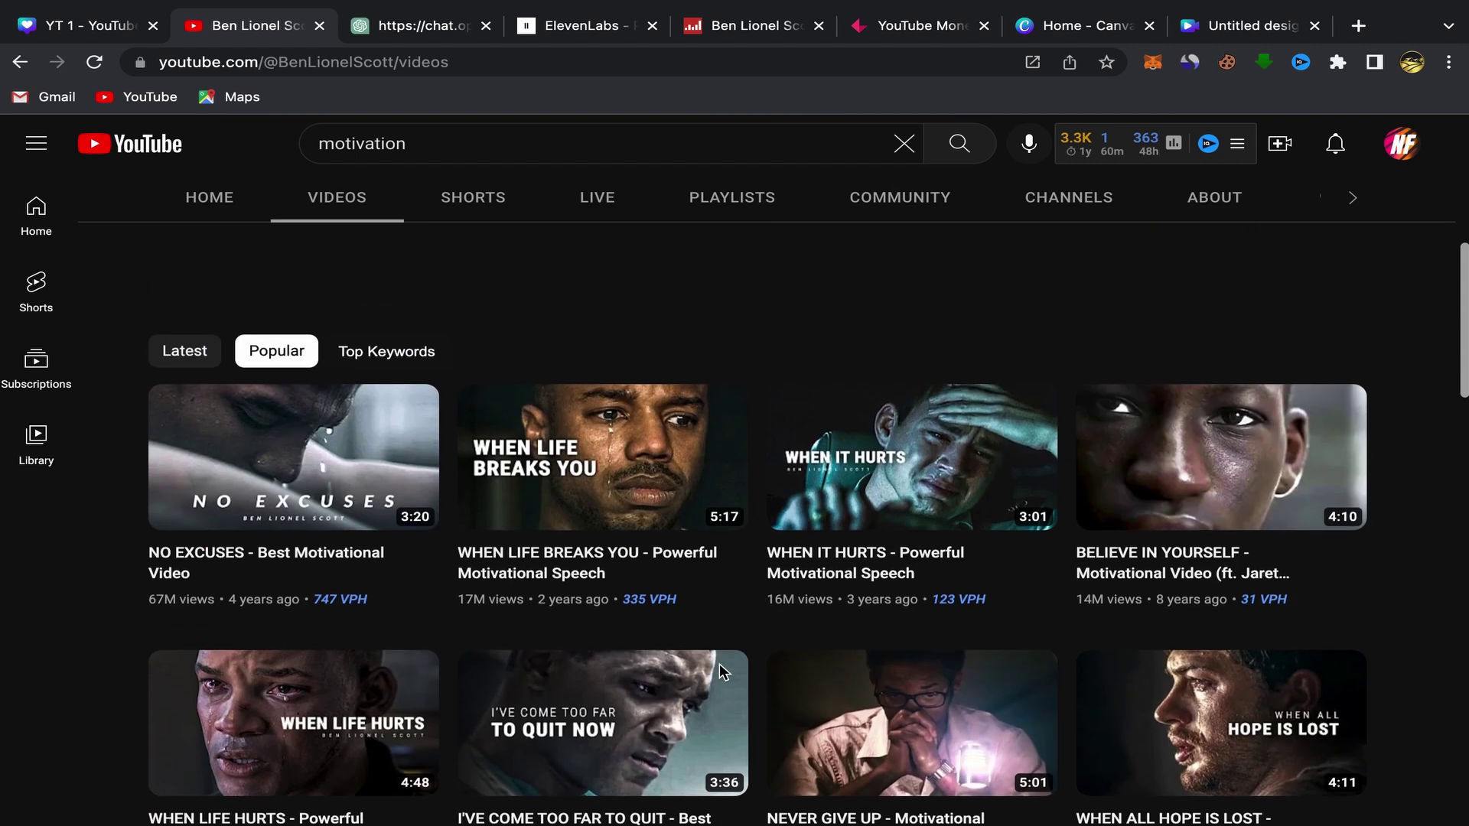
# - Copy the share link of the "NO EXCUSES - Best Motivational Video" video
pyautogui.moveTo(246, 580)
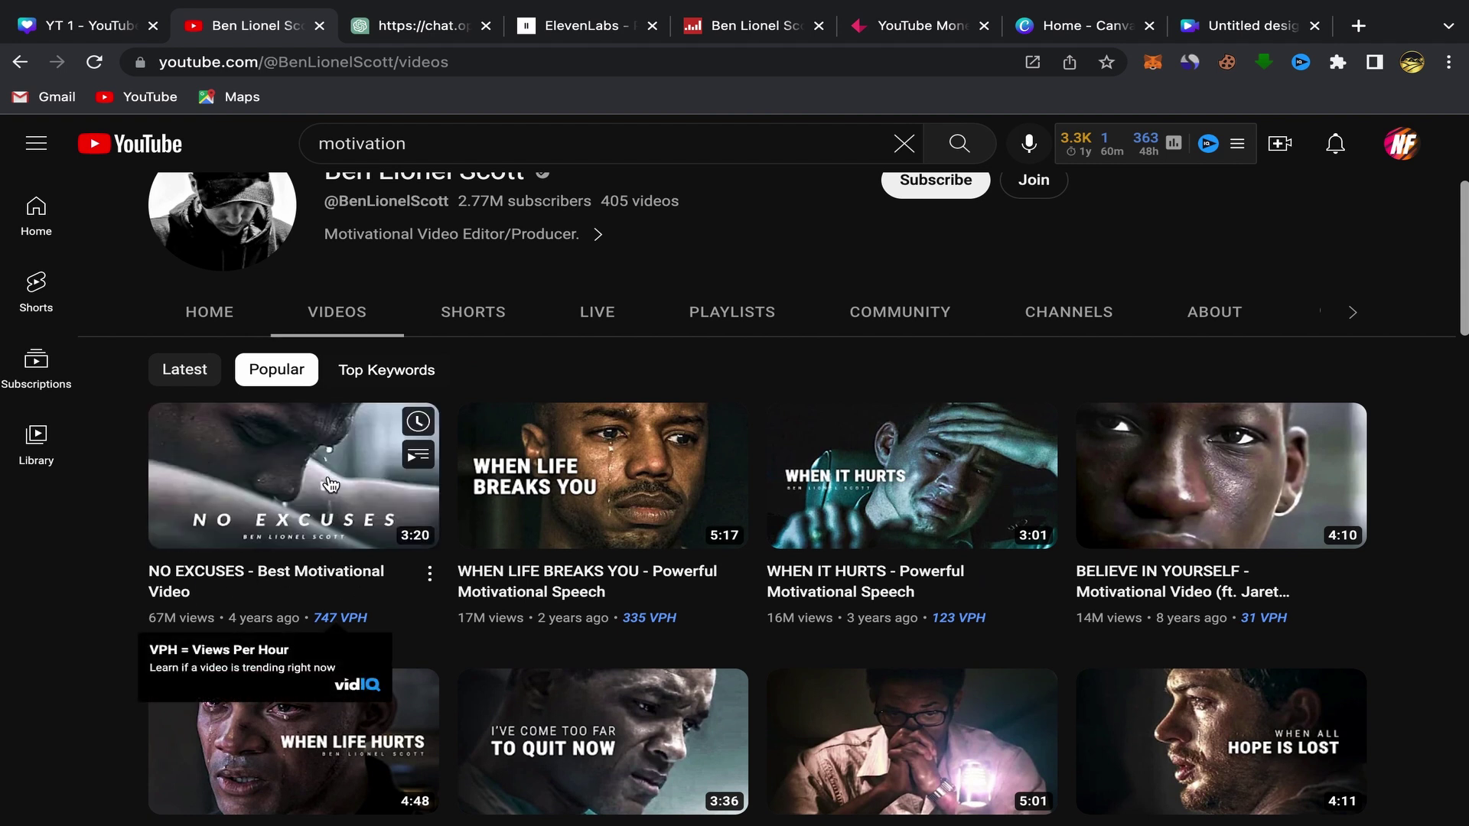
pyautogui.click(429, 575)
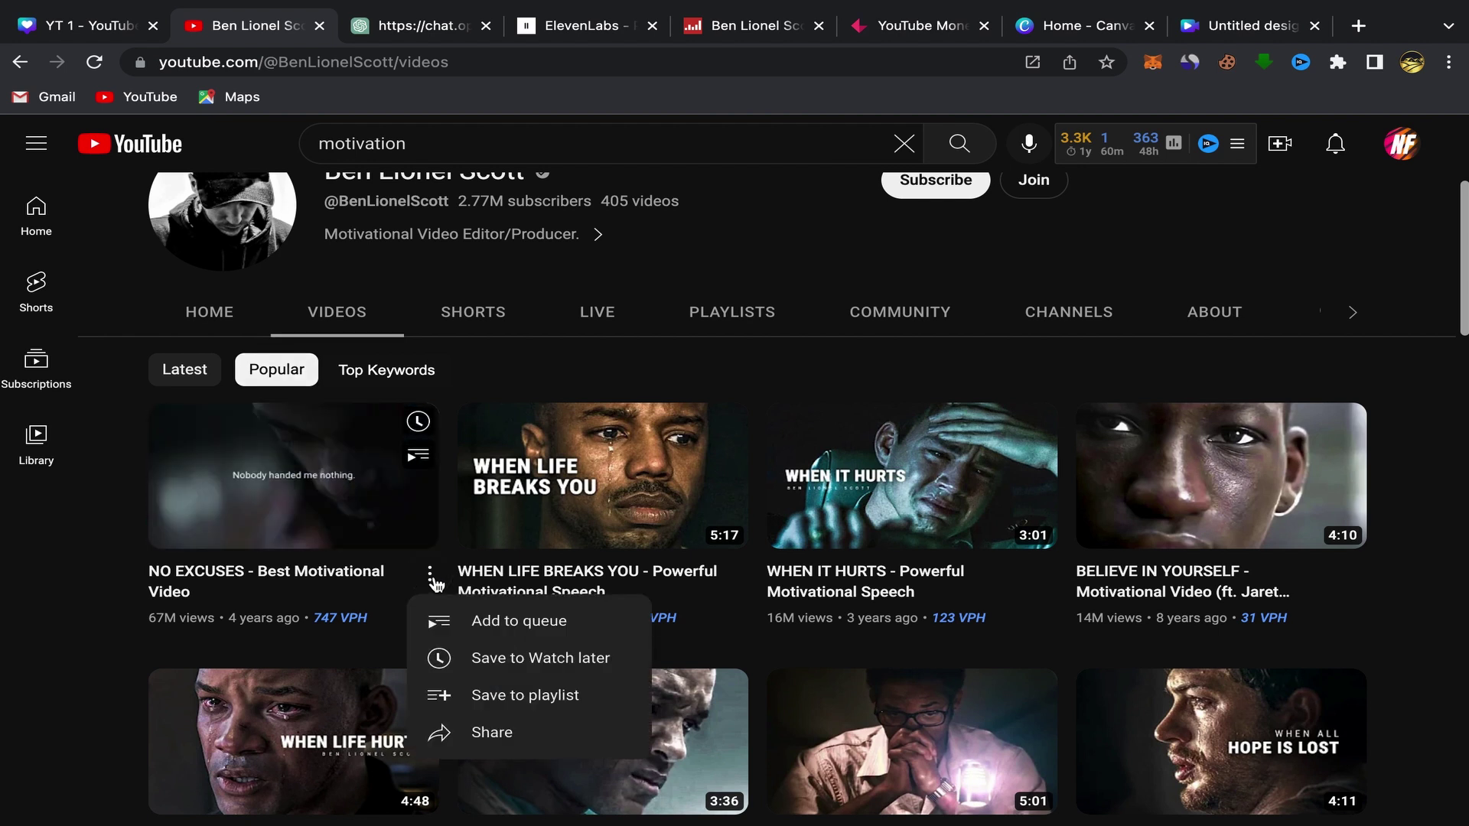
pyautogui.click(491, 734)
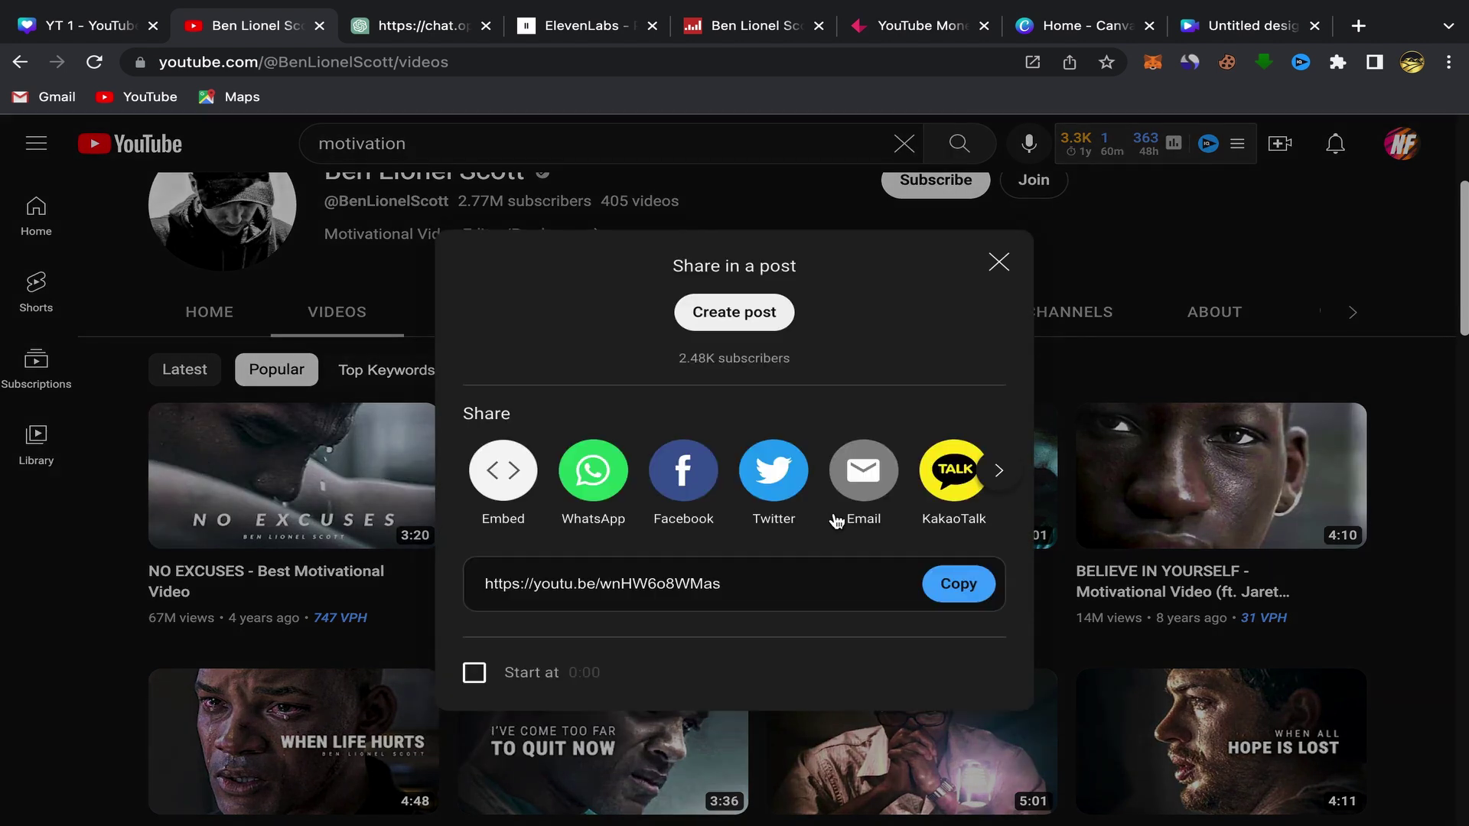
pyautogui.click(959, 585)
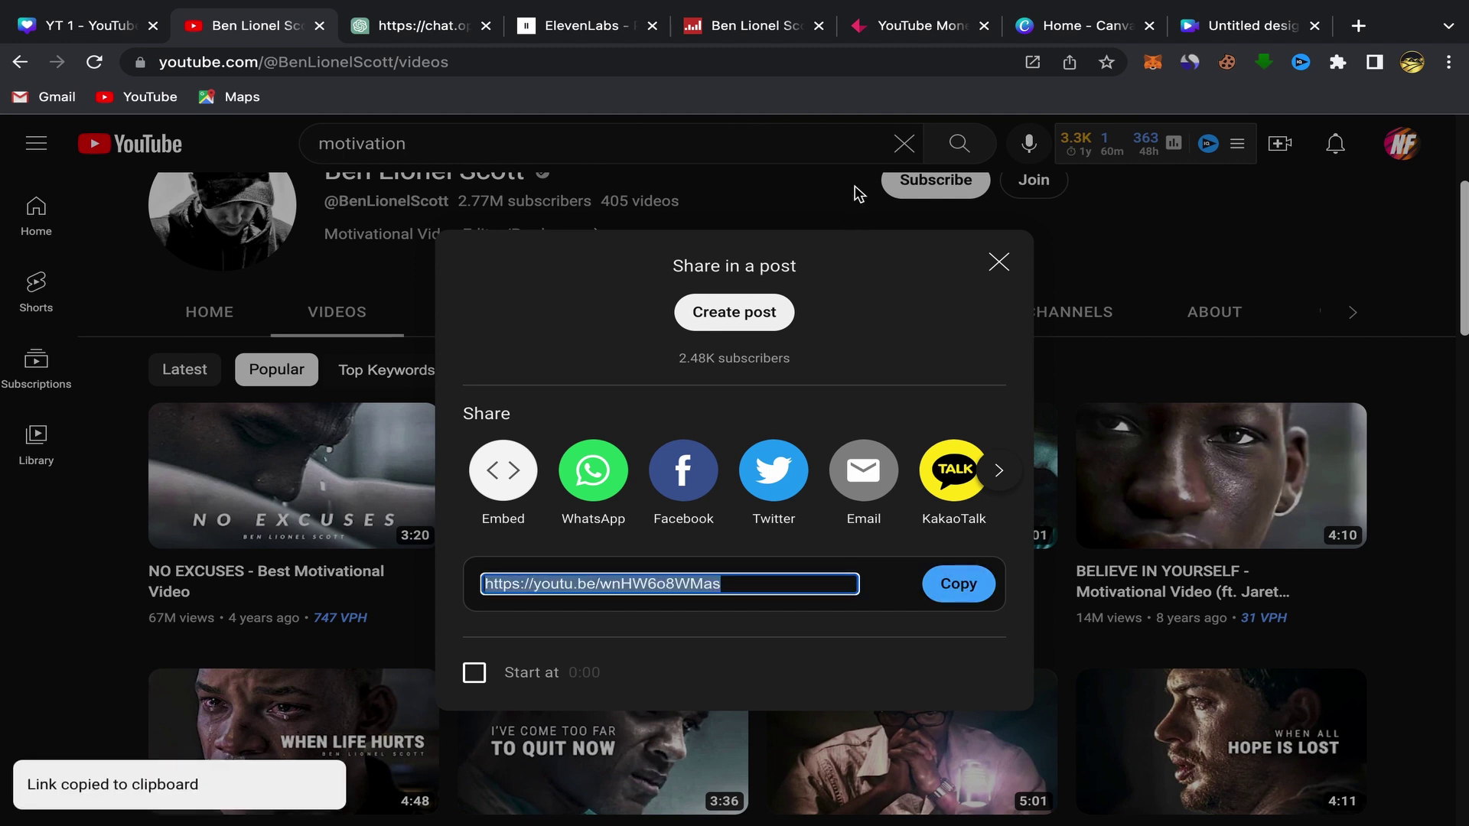
# - Switch to Influencer MarketingHub's YouTube money calculator and estimate the video's total earnings from the copied link
pyautogui.click(918, 34)
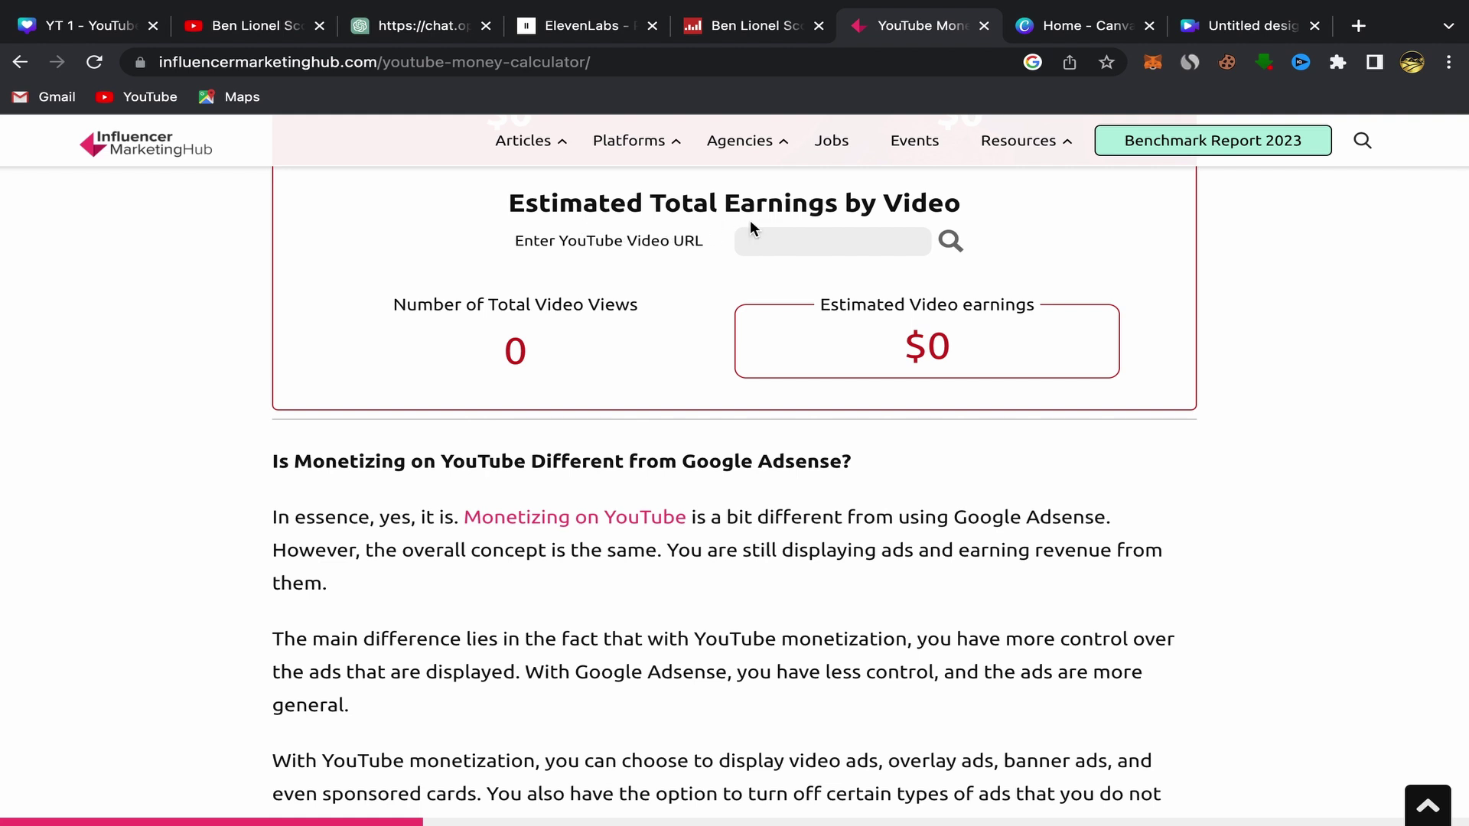
pyautogui.click(757, 241)
pyautogui.rightClick(756, 244)
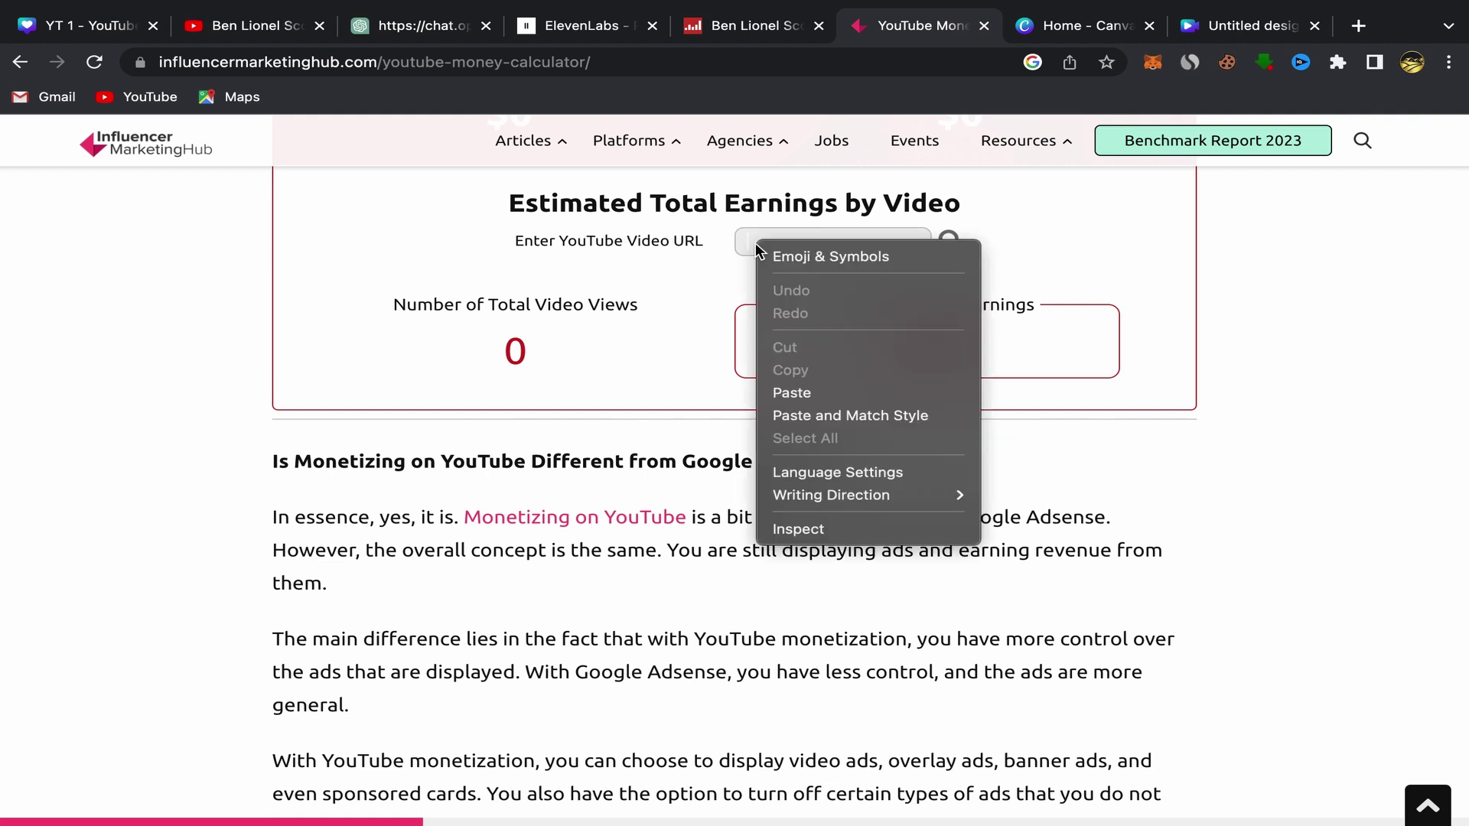
pyautogui.click(802, 397)
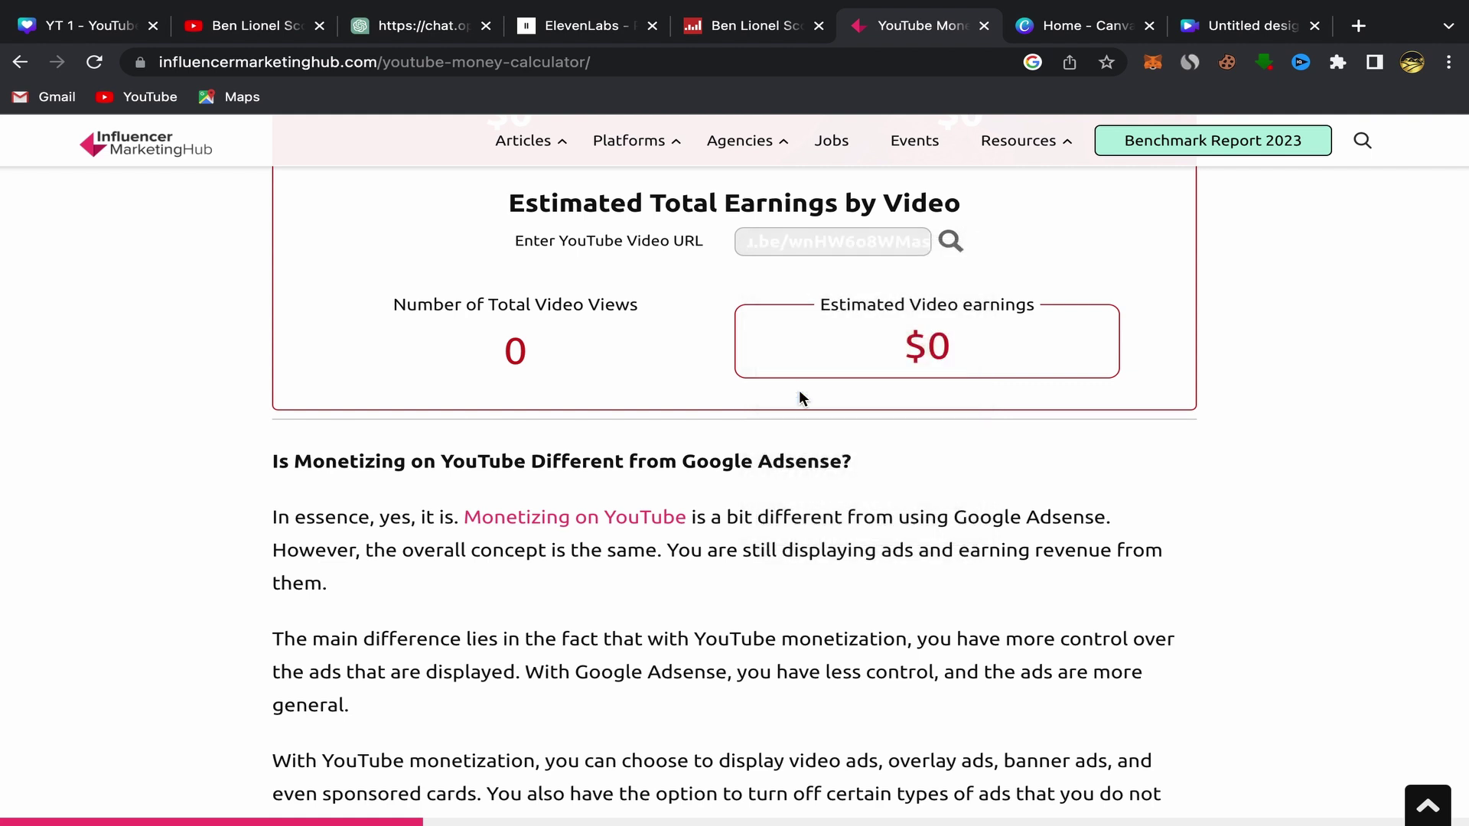
pyautogui.click(950, 243)
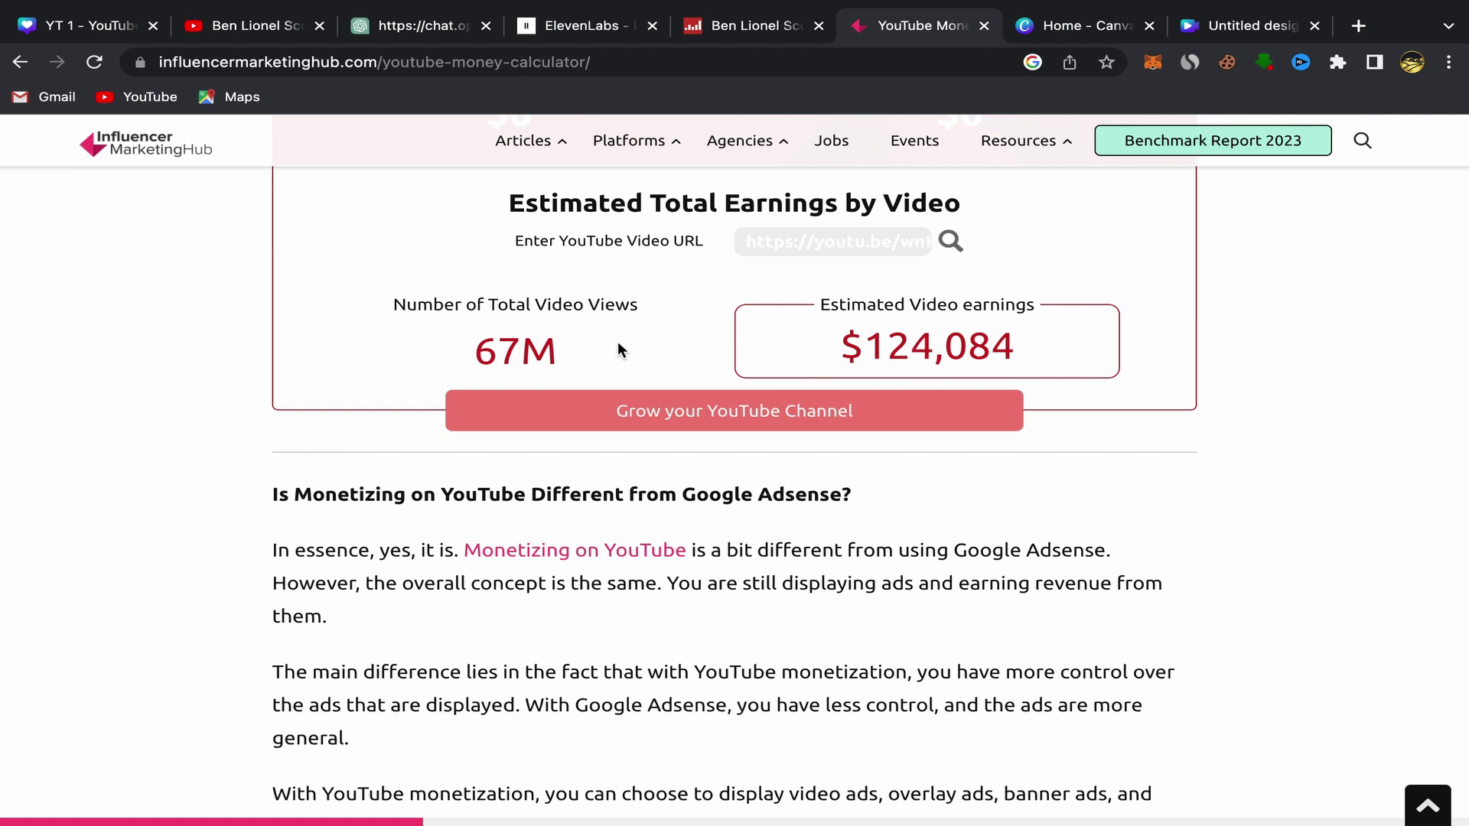
# - Close the video's share dialog on YouTube and compare its view figures with the estimate in the money calculator
pyautogui.click(260, 38)
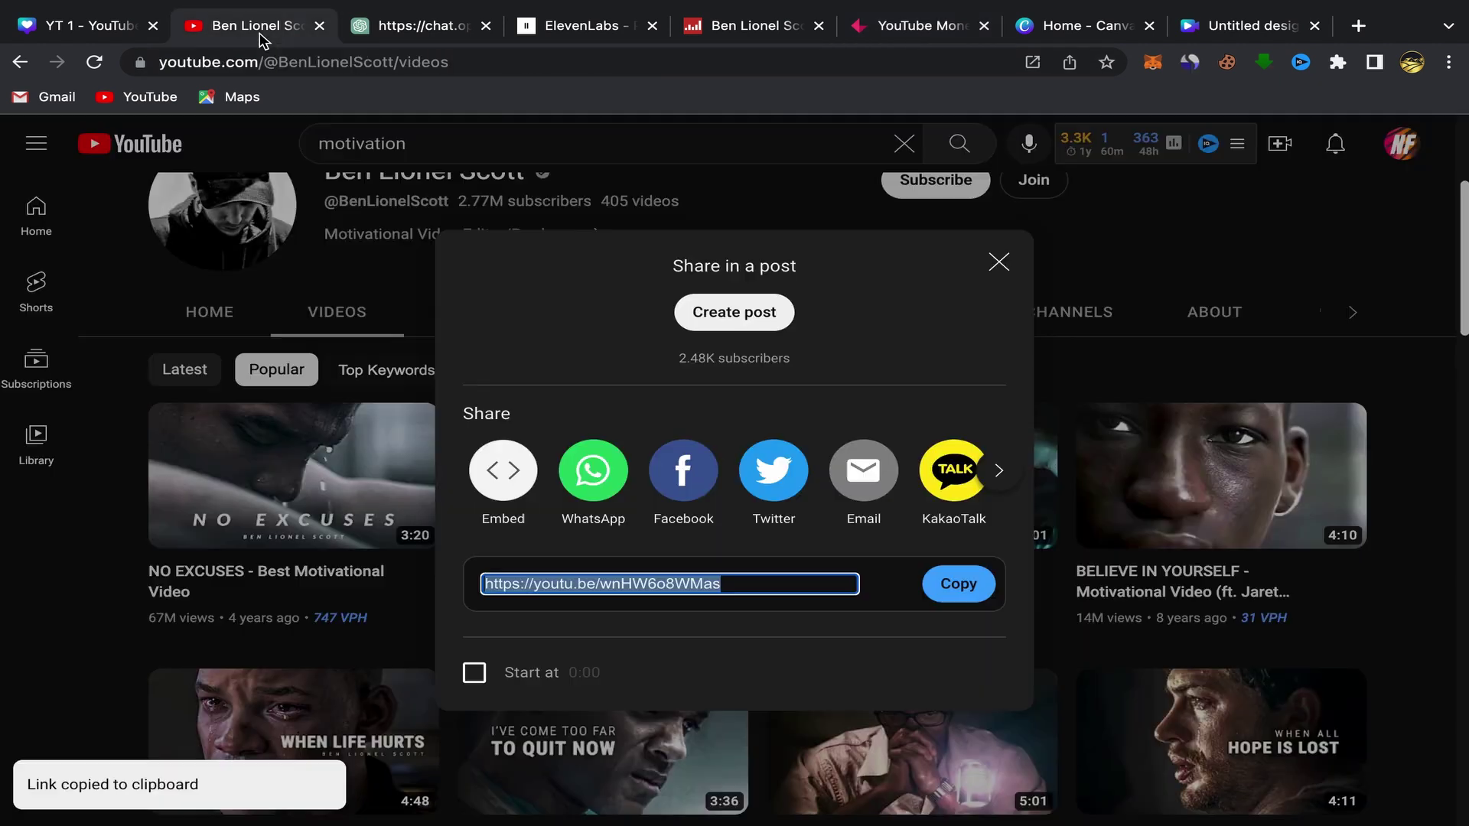
pyautogui.click(998, 263)
pyautogui.moveTo(336, 443)
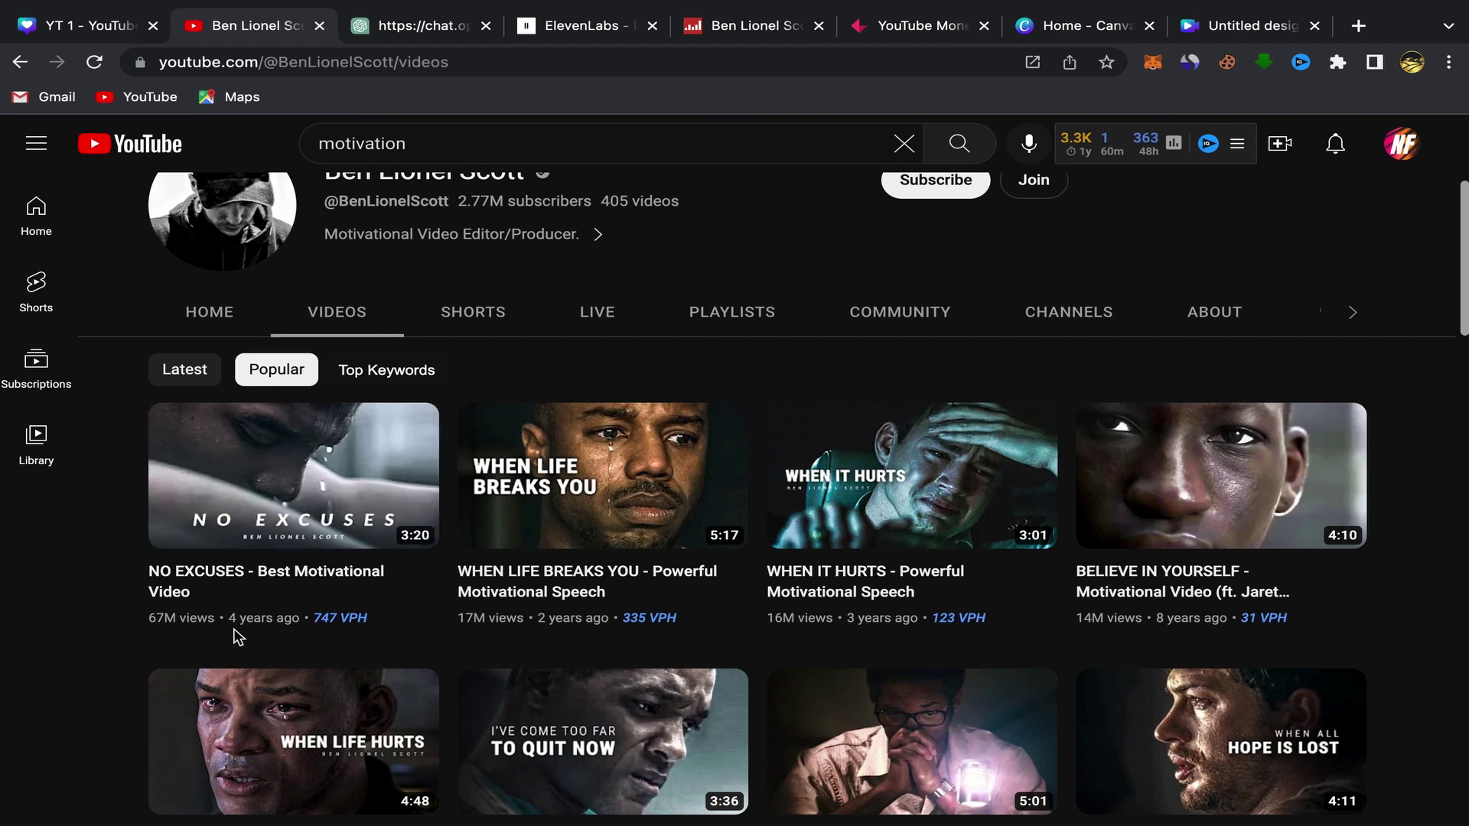
pyautogui.moveTo(340, 628)
pyautogui.click(906, 29)
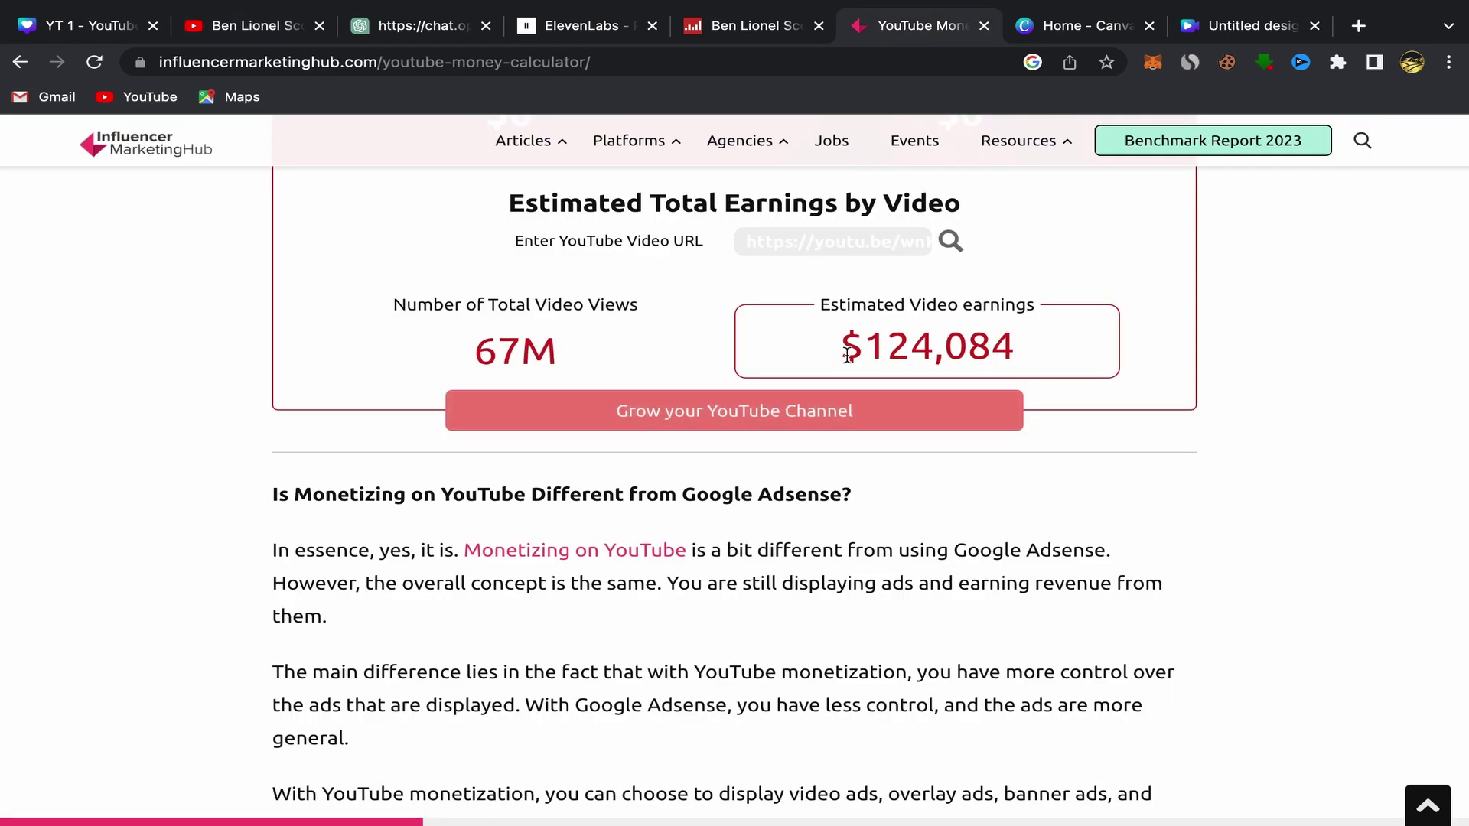
# - Clear the previous link from the money calculator's video URL field and return to the motivational channel's popular videos on YouTube
pyautogui.click(913, 242)
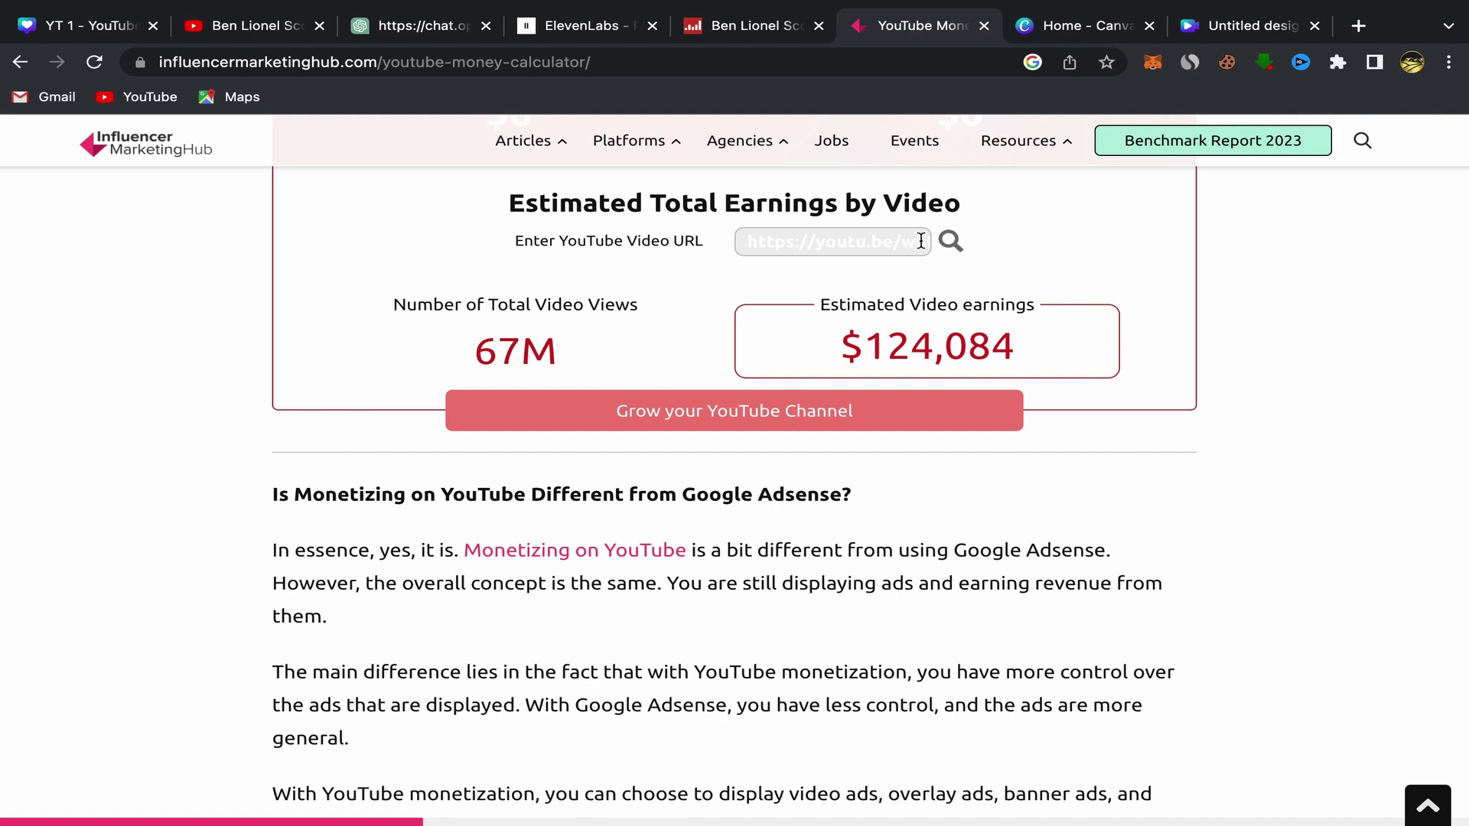
pyautogui.press('BackSpace')
pyautogui.press('BackSpace')
pyautogui.press('BackSpace')
pyautogui.press('BackSpace')
pyautogui.press('BackSpace')
pyautogui.press('BackSpace')
pyautogui.click(887, 243)
pyautogui.press('BackSpace')
pyautogui.press('BackSpace')
pyautogui.press('BackSpace')
pyautogui.press('BackSpace')
pyautogui.press('BackSpace')
pyautogui.press('BackSpace')
pyautogui.press('BackSpace')
pyautogui.click(269, 30)
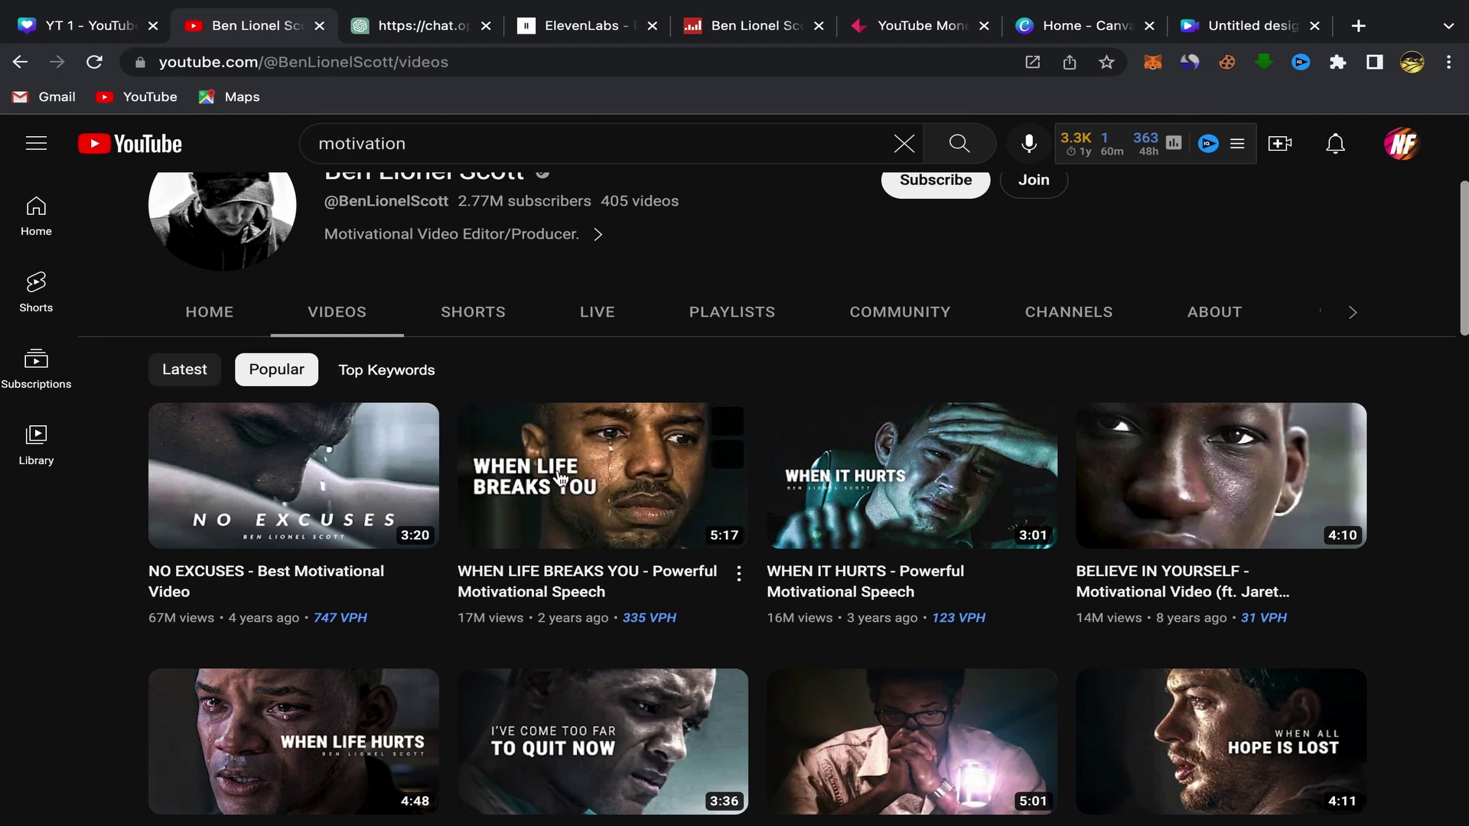
pyautogui.moveTo(612, 467)
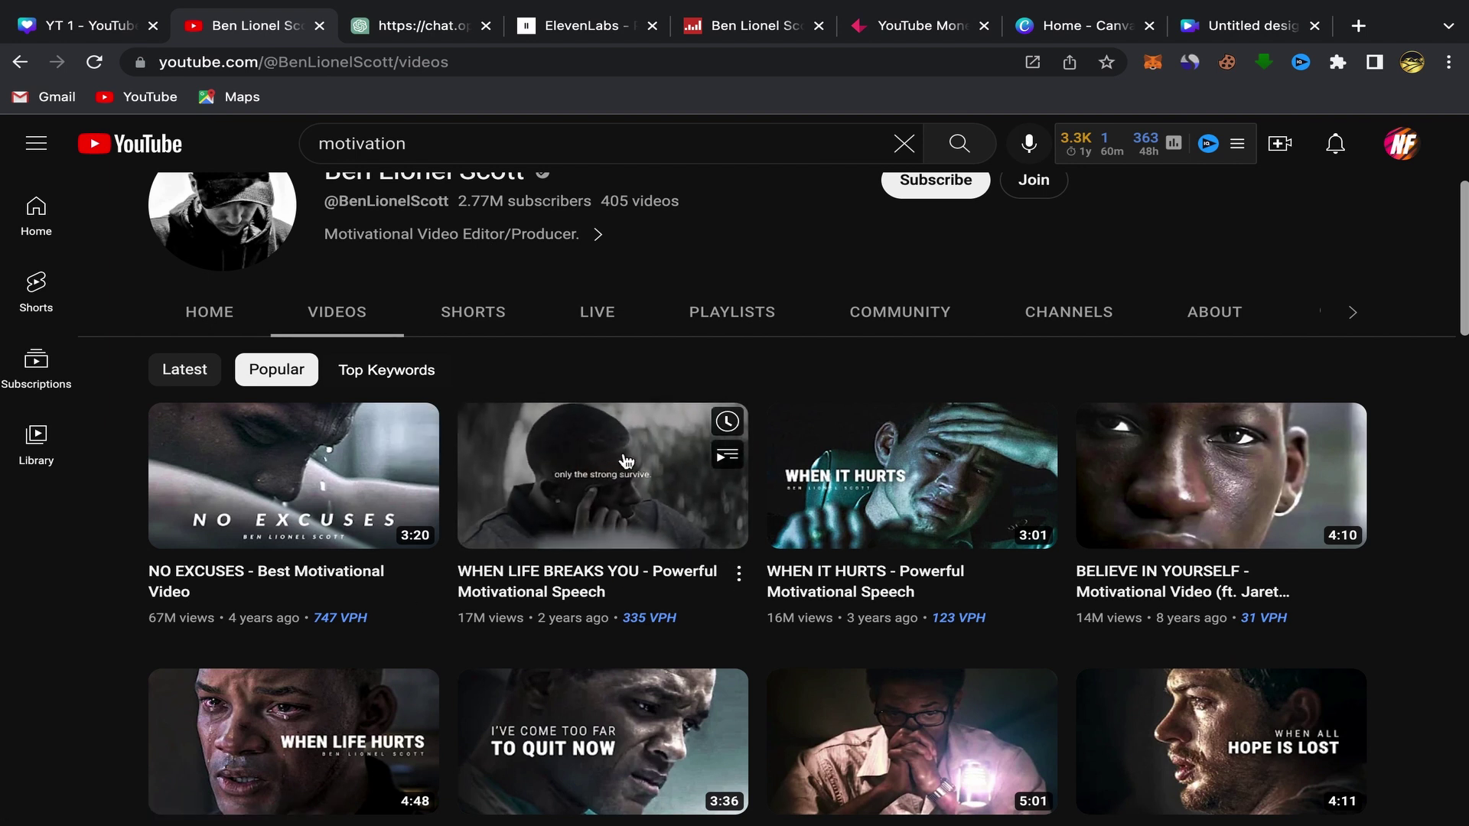
pyautogui.click(740, 577)
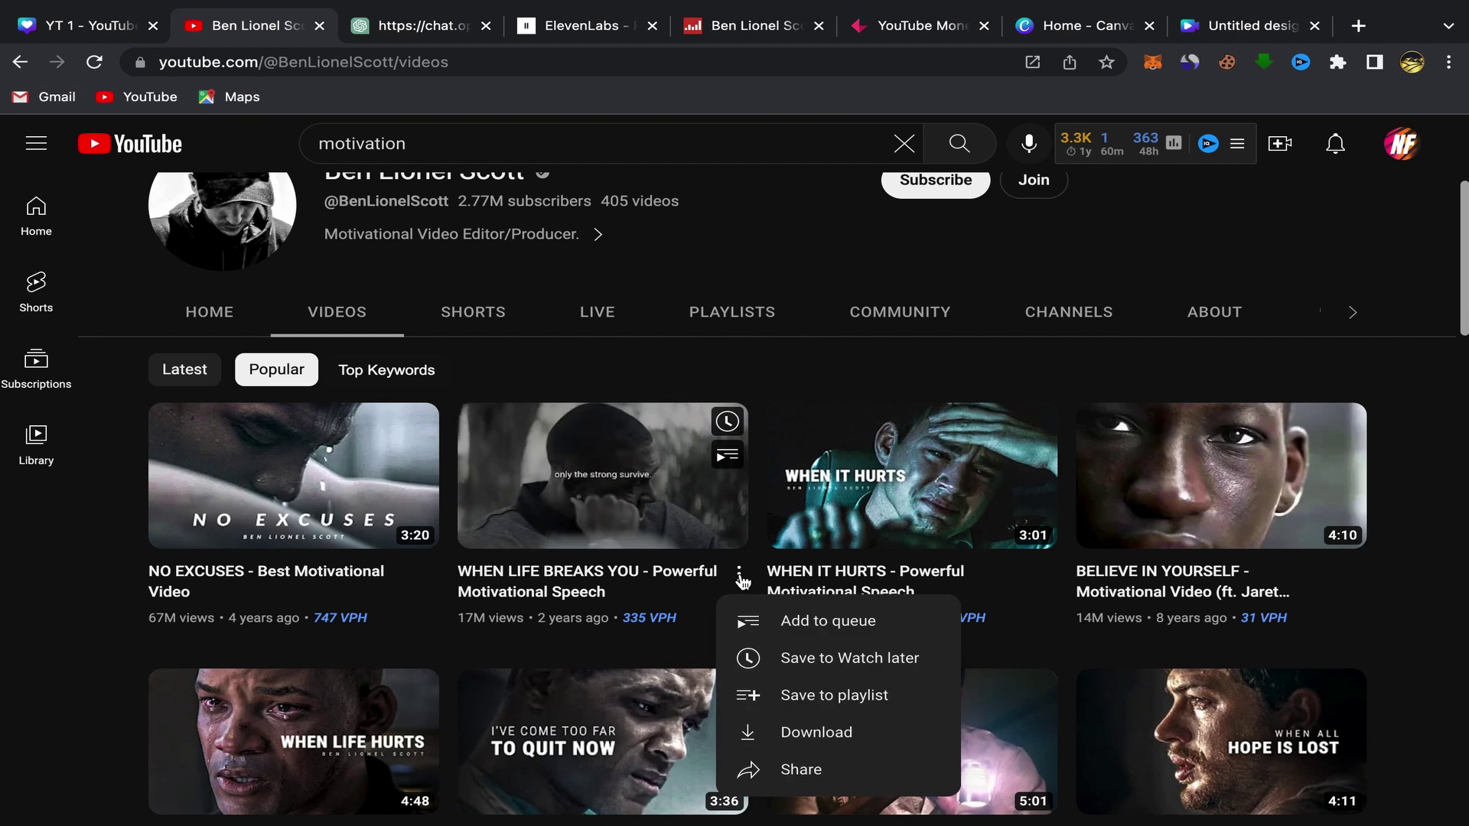
pyautogui.click(777, 748)
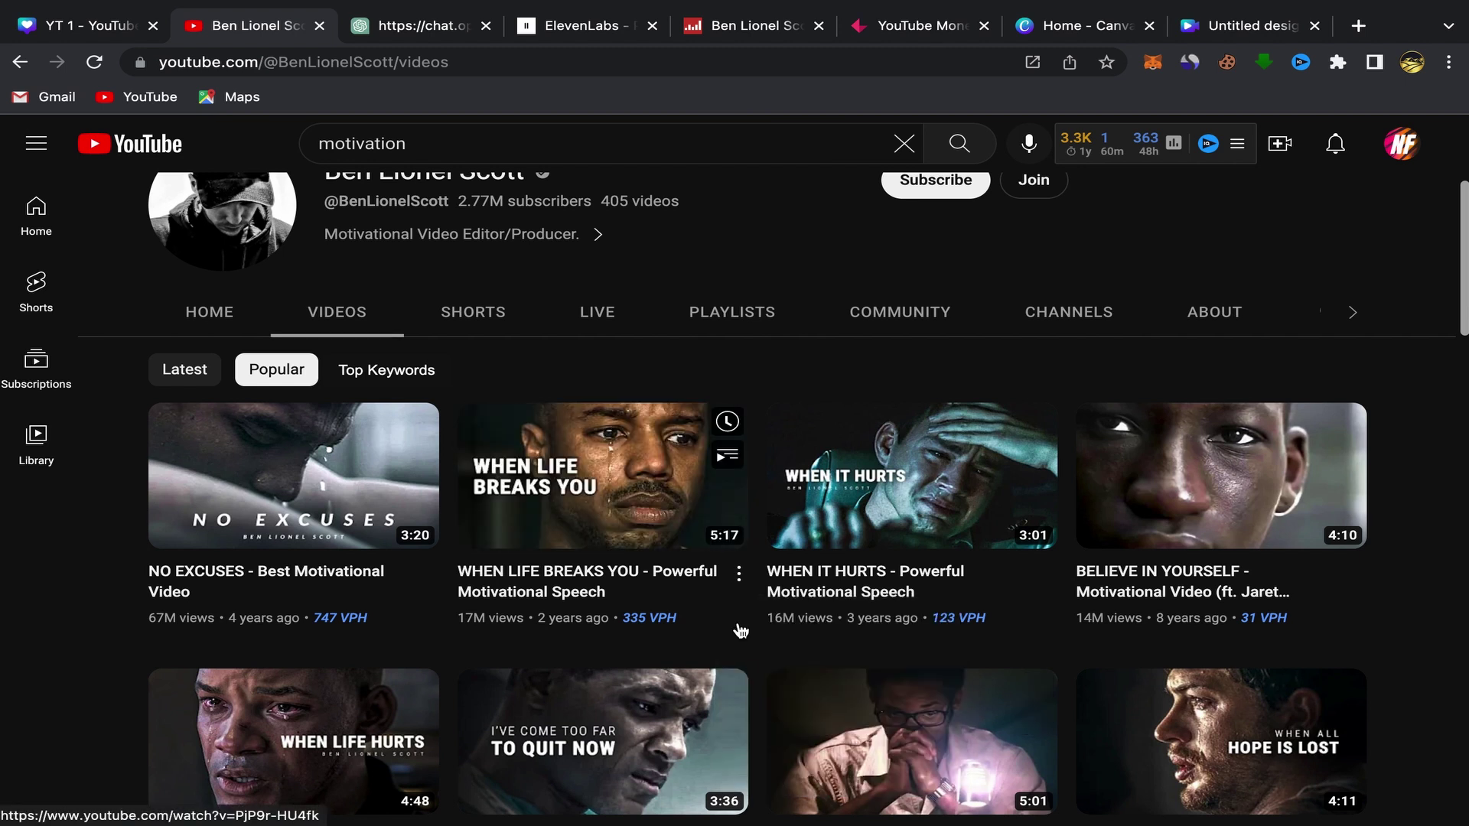
pyautogui.click(739, 579)
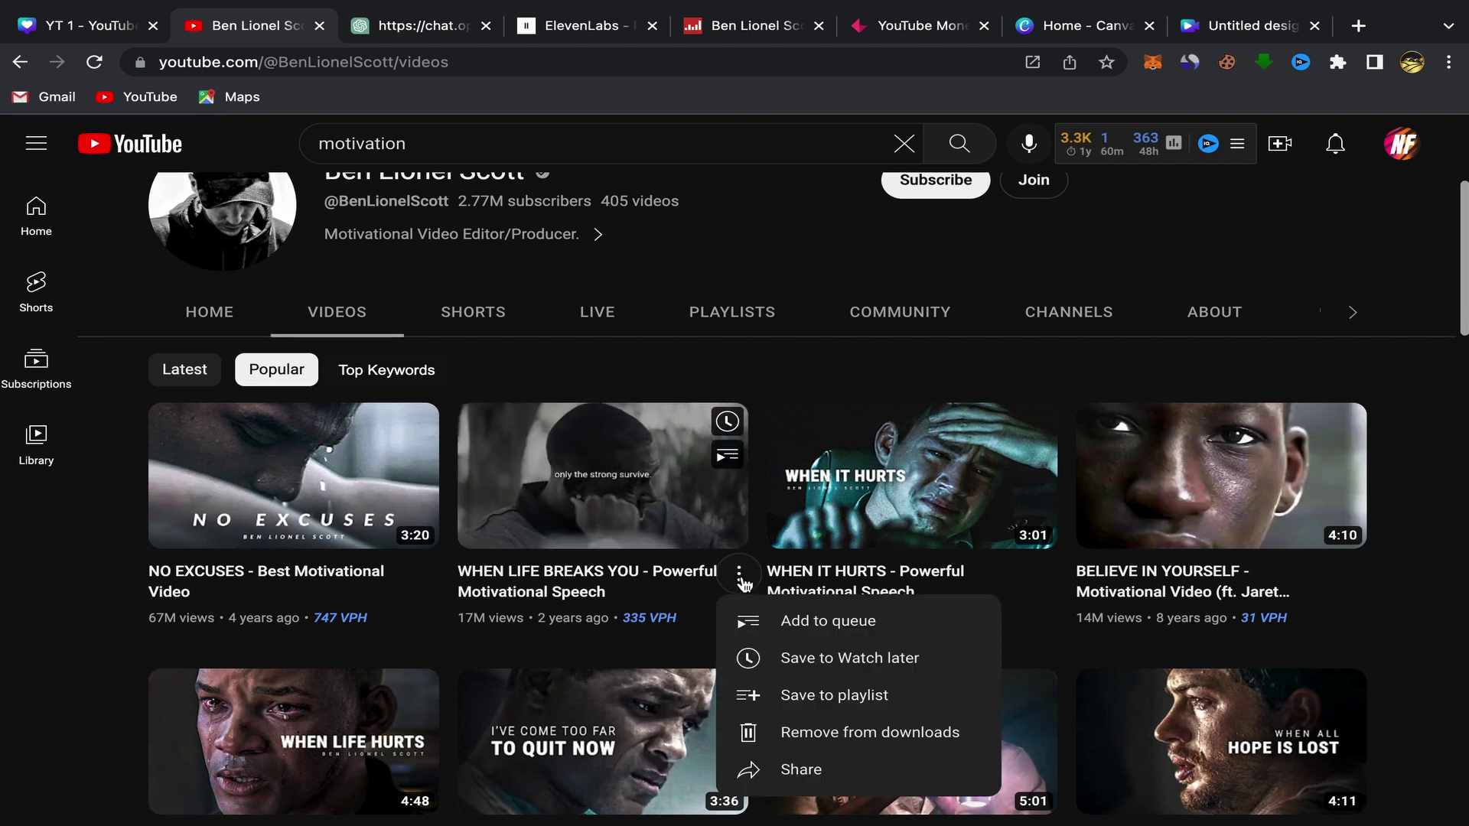
pyautogui.click(815, 735)
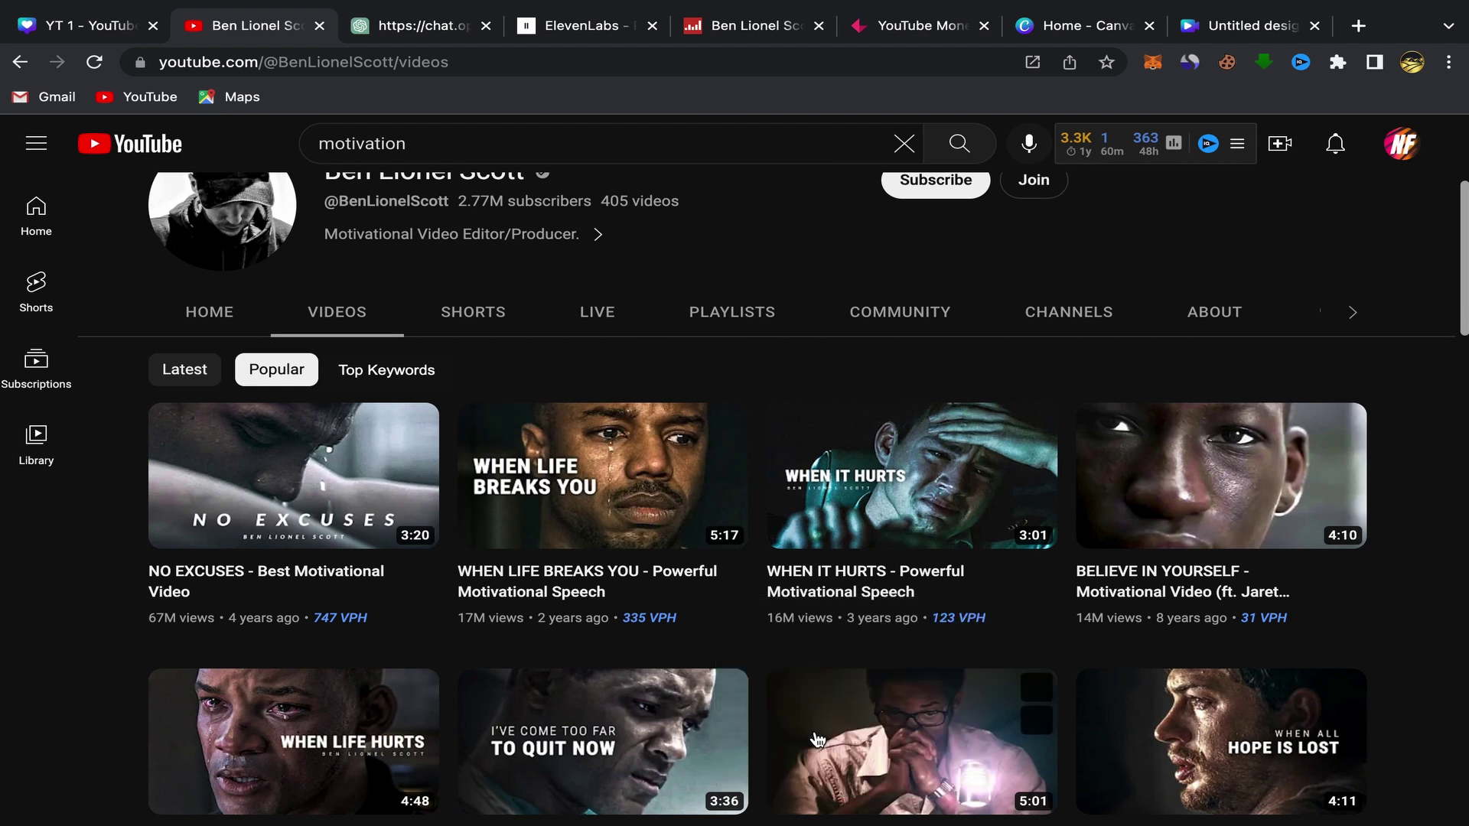
# - Copy the share link of the "WHEN LIFE BREAKS YOU - Powerful Motivational Speech" video
pyautogui.click(739, 579)
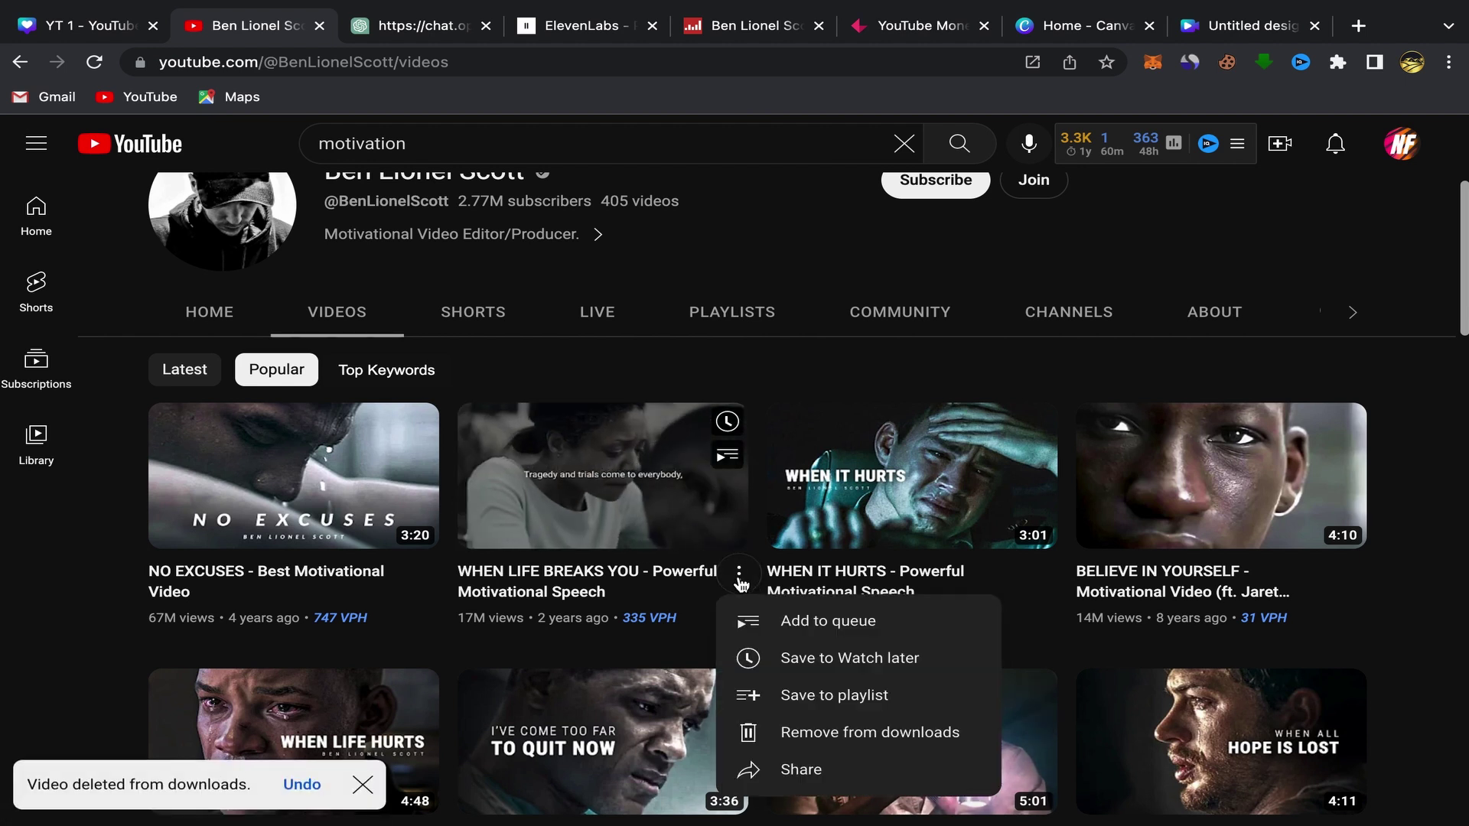
pyautogui.click(765, 770)
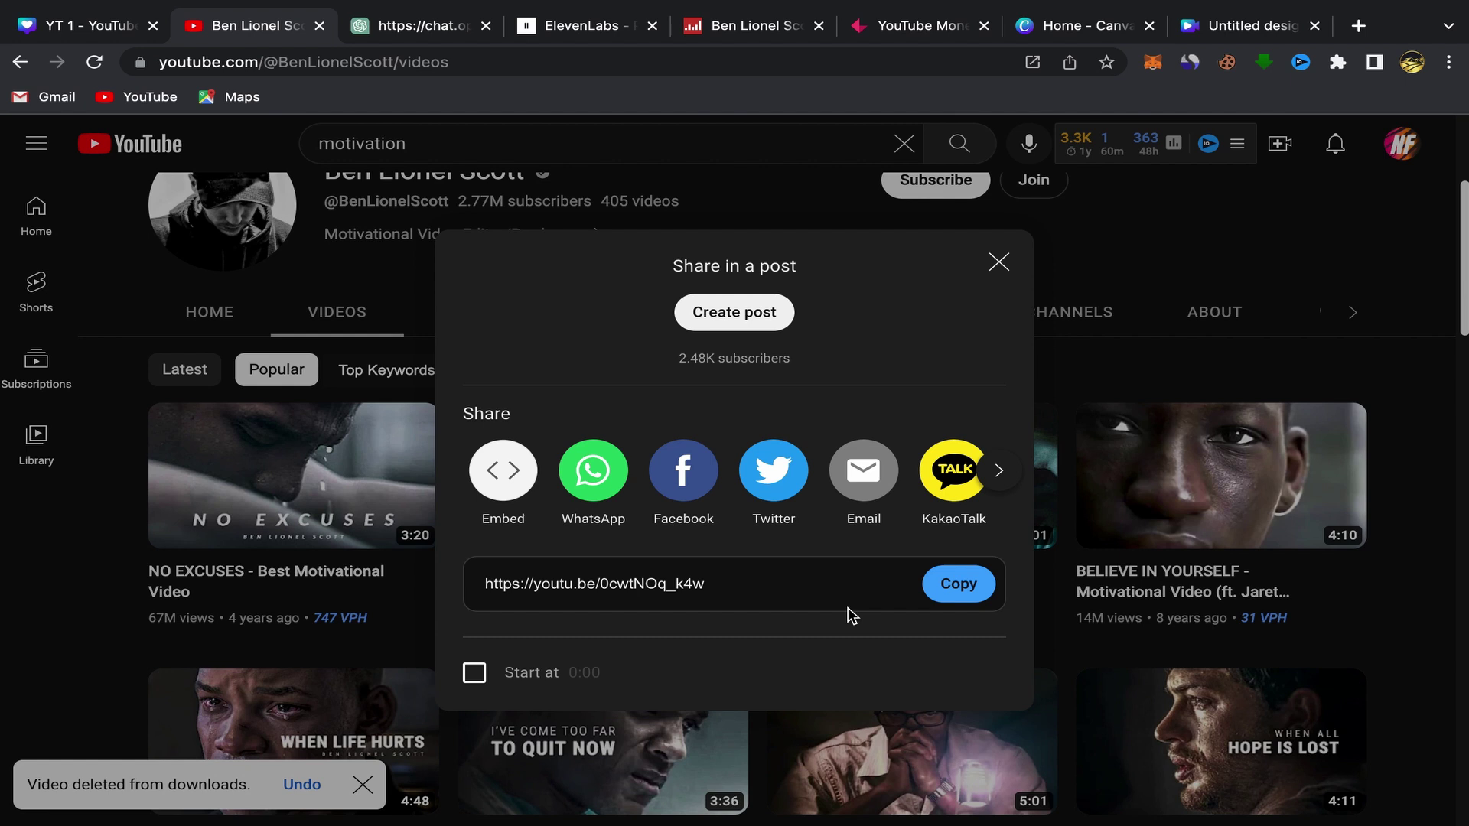
pyautogui.click(958, 583)
# - Switch to the YouTube money calculator and estimate the "WHEN LIFE BREAKS YOU" video's total earnings from the copied link
pyautogui.click(919, 27)
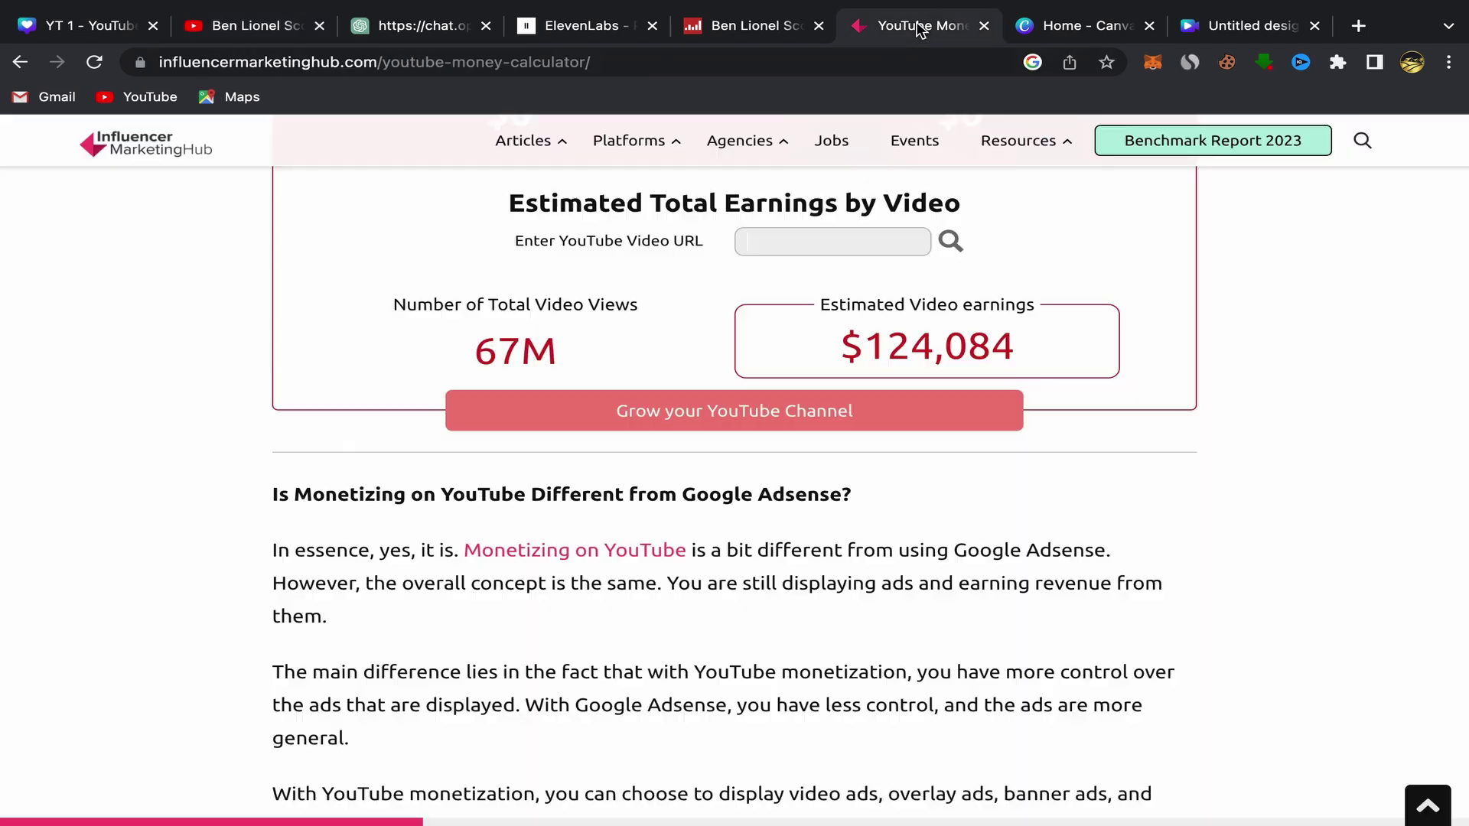
pyautogui.rightClick(755, 240)
pyautogui.click(804, 390)
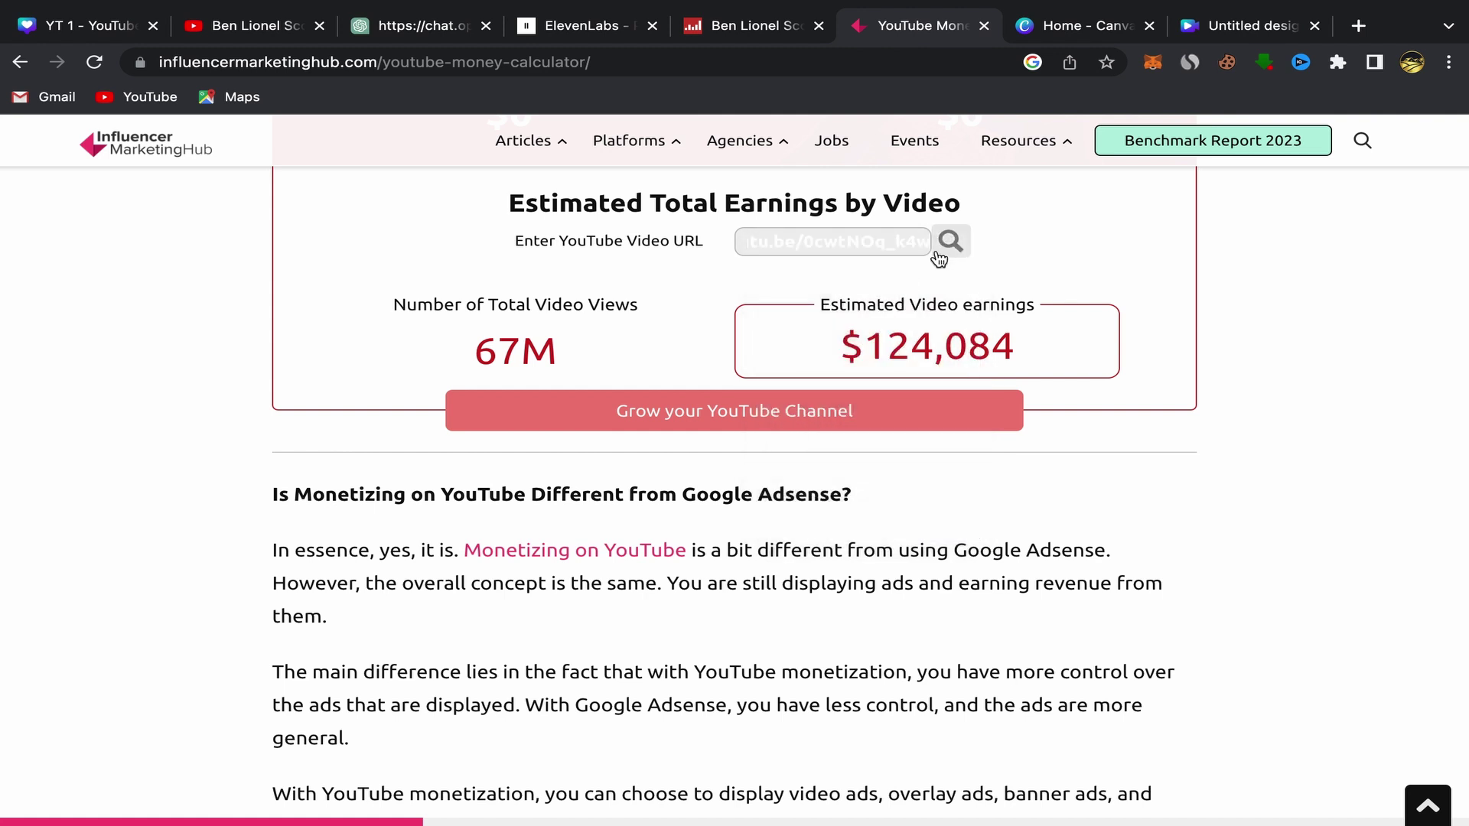
pyautogui.click(949, 240)
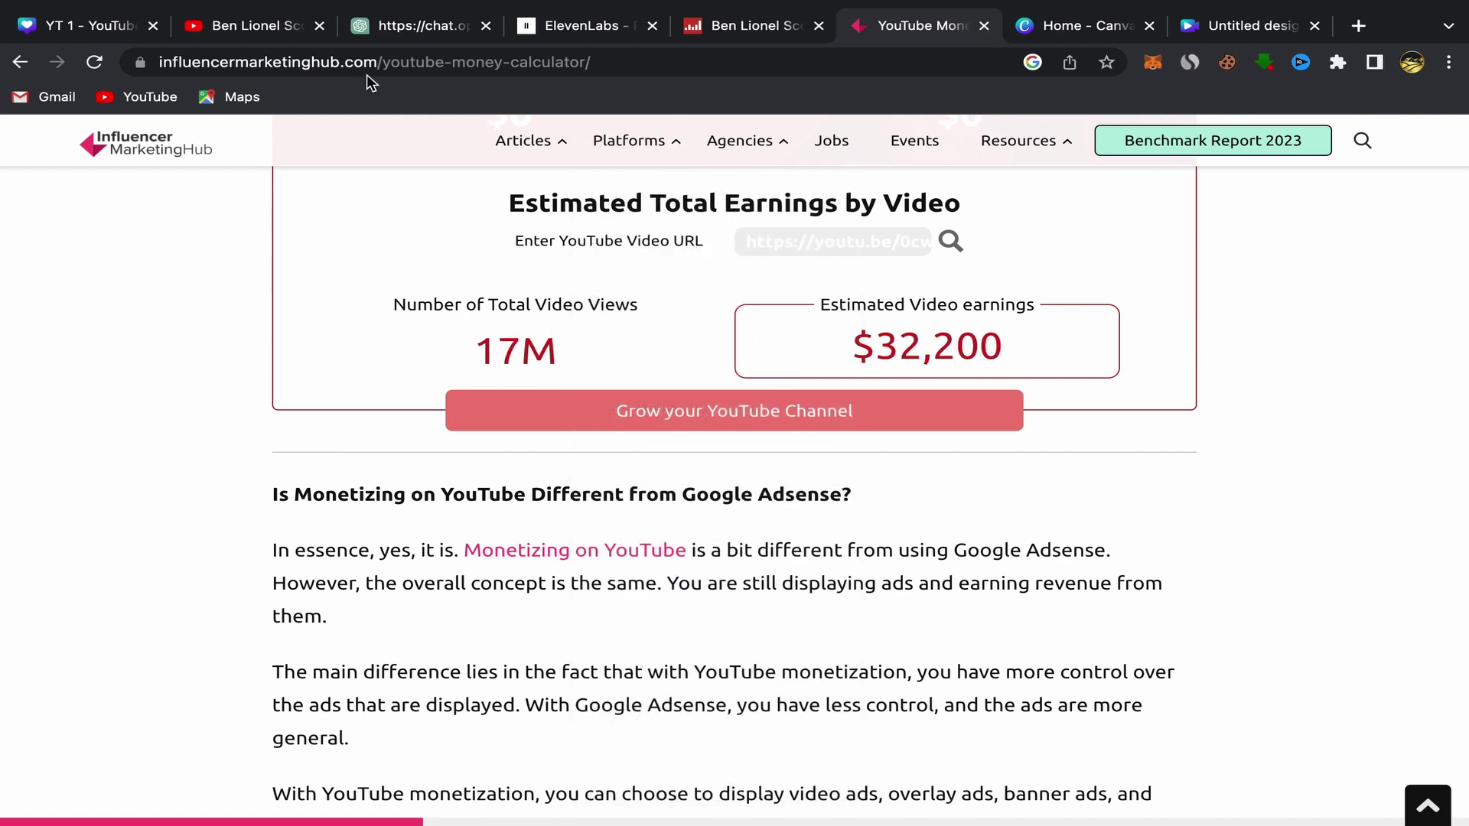
# - Close the share dialog on YouTube and recheck the calculator's earnings estimate for the "WHEN LIFE BREAKS YOU" video
pyautogui.click(283, 30)
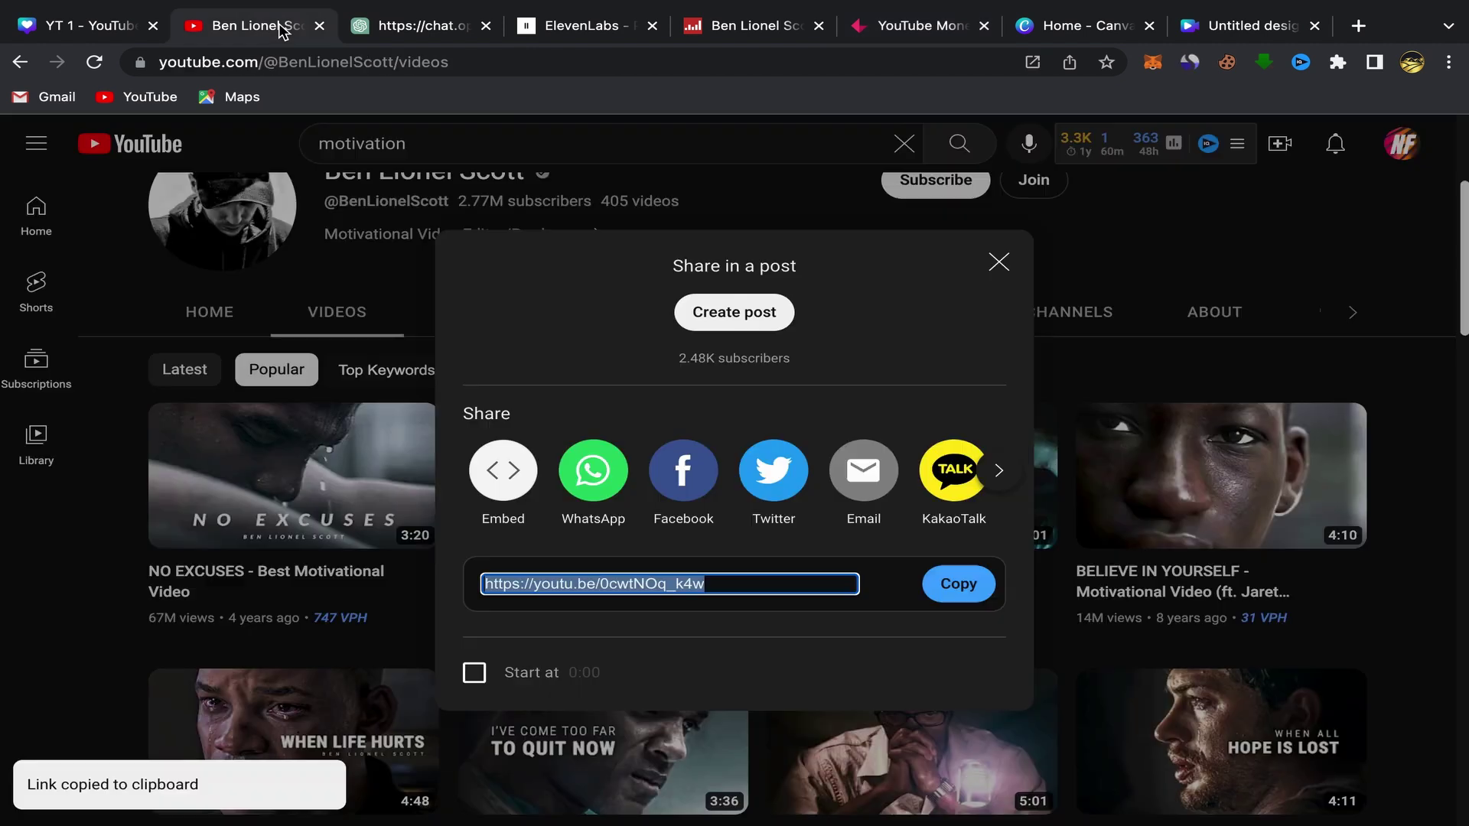
pyautogui.click(998, 264)
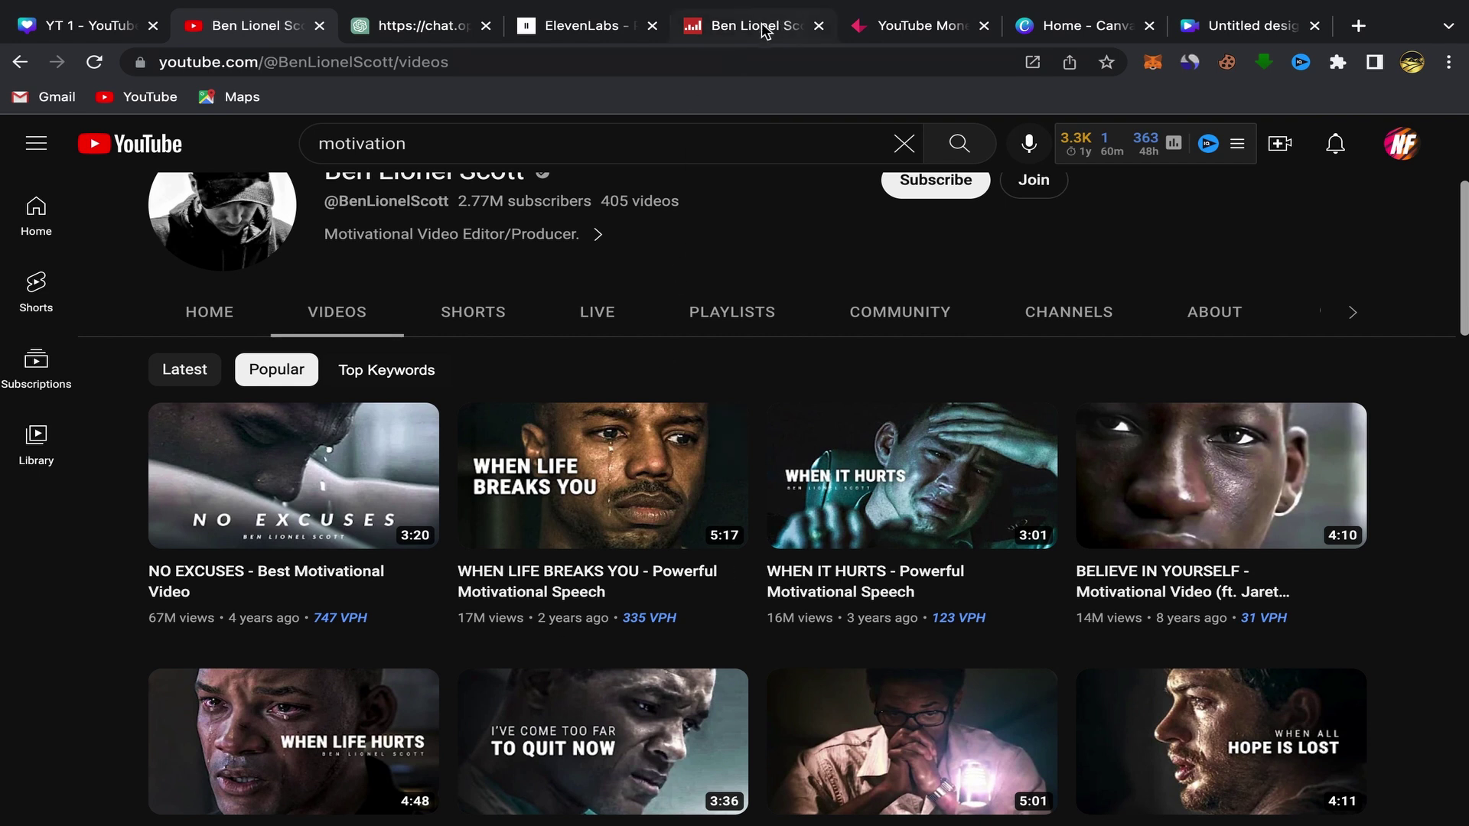
pyautogui.click(911, 33)
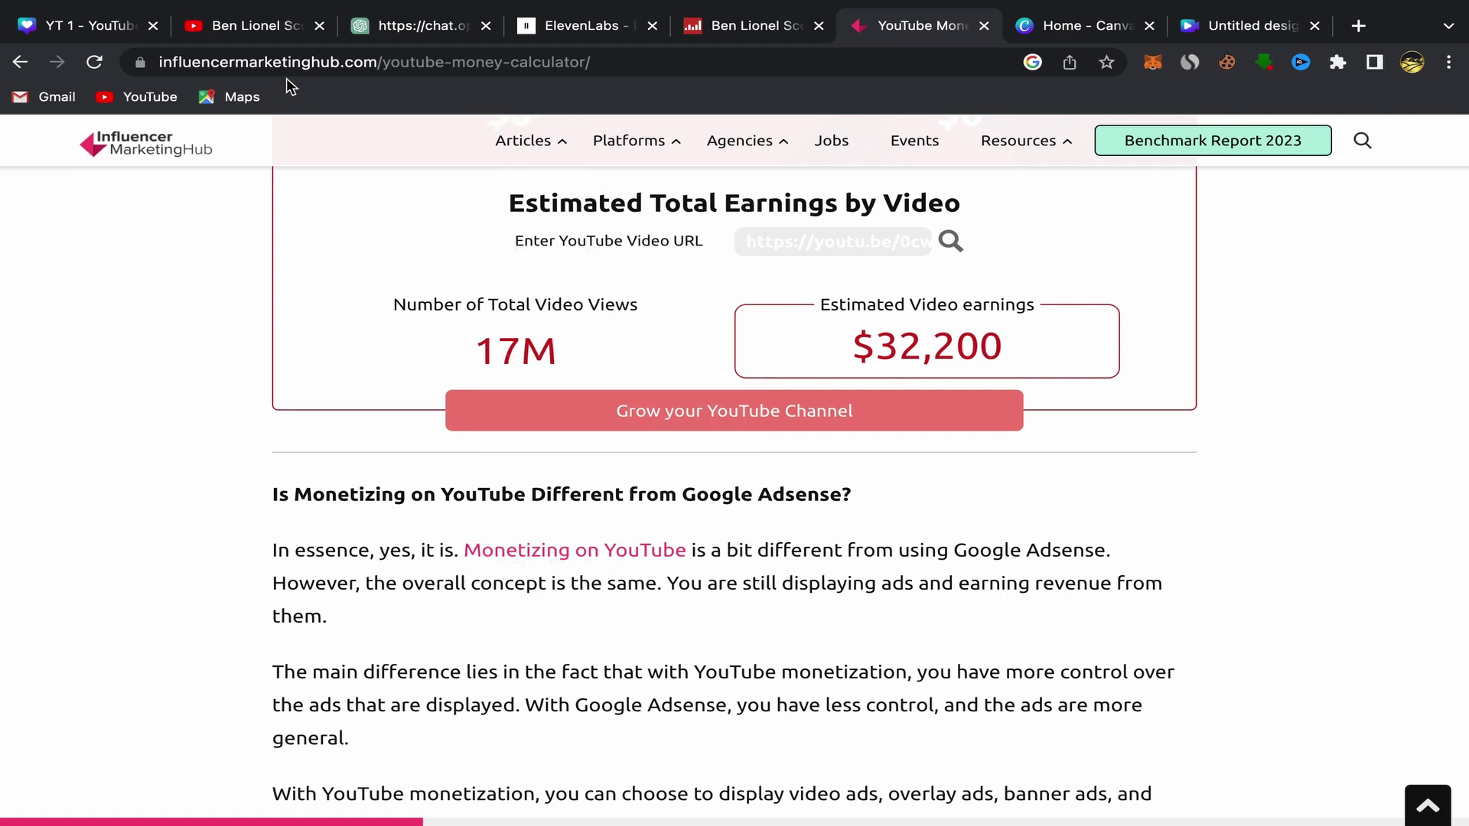
# - Return to the channel's page on YouTube and examine the view counts and ages of its other popular videos
pyautogui.click(260, 23)
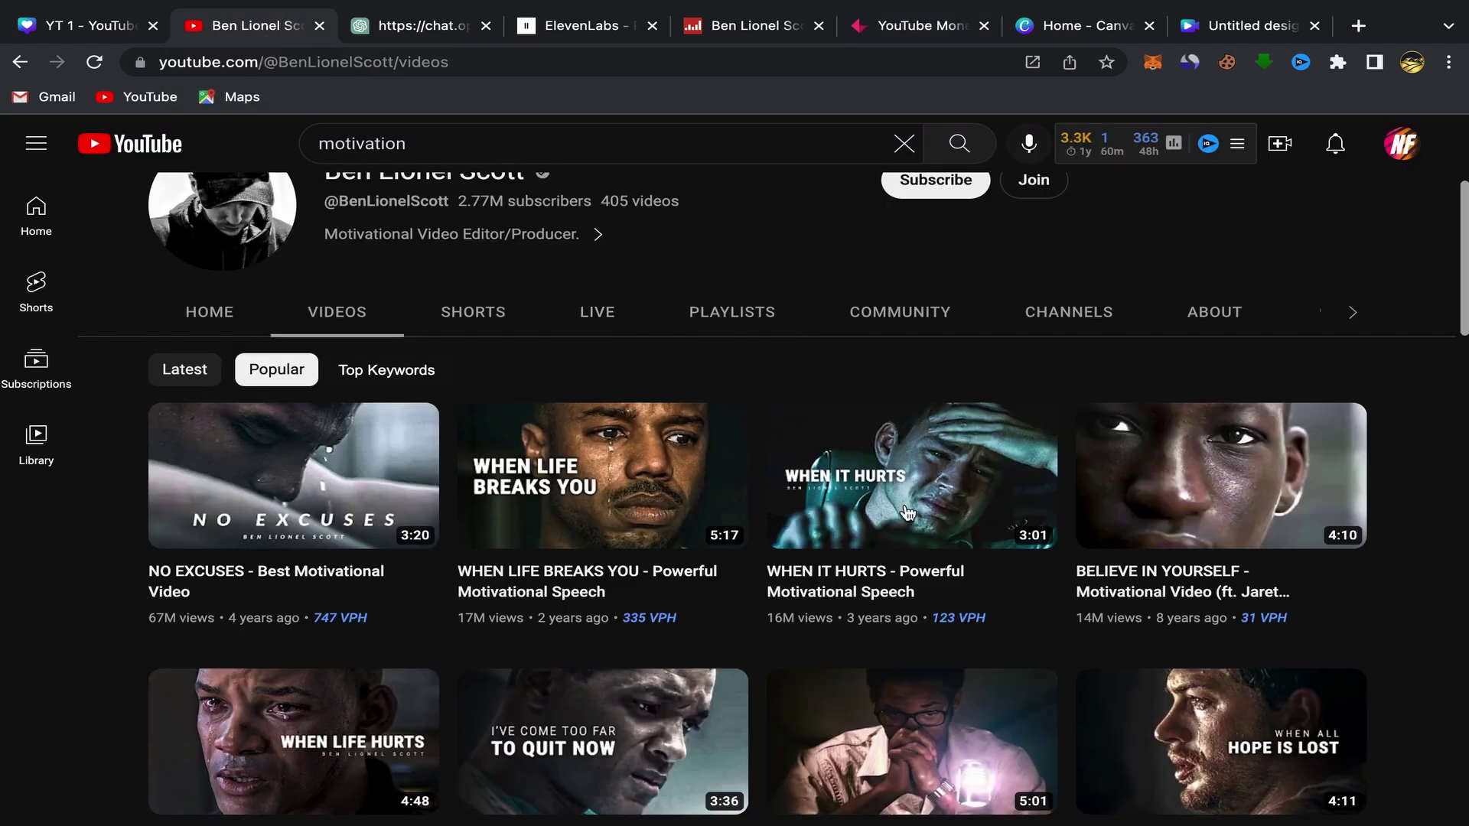
pyautogui.scroll(-3, 688, 558)
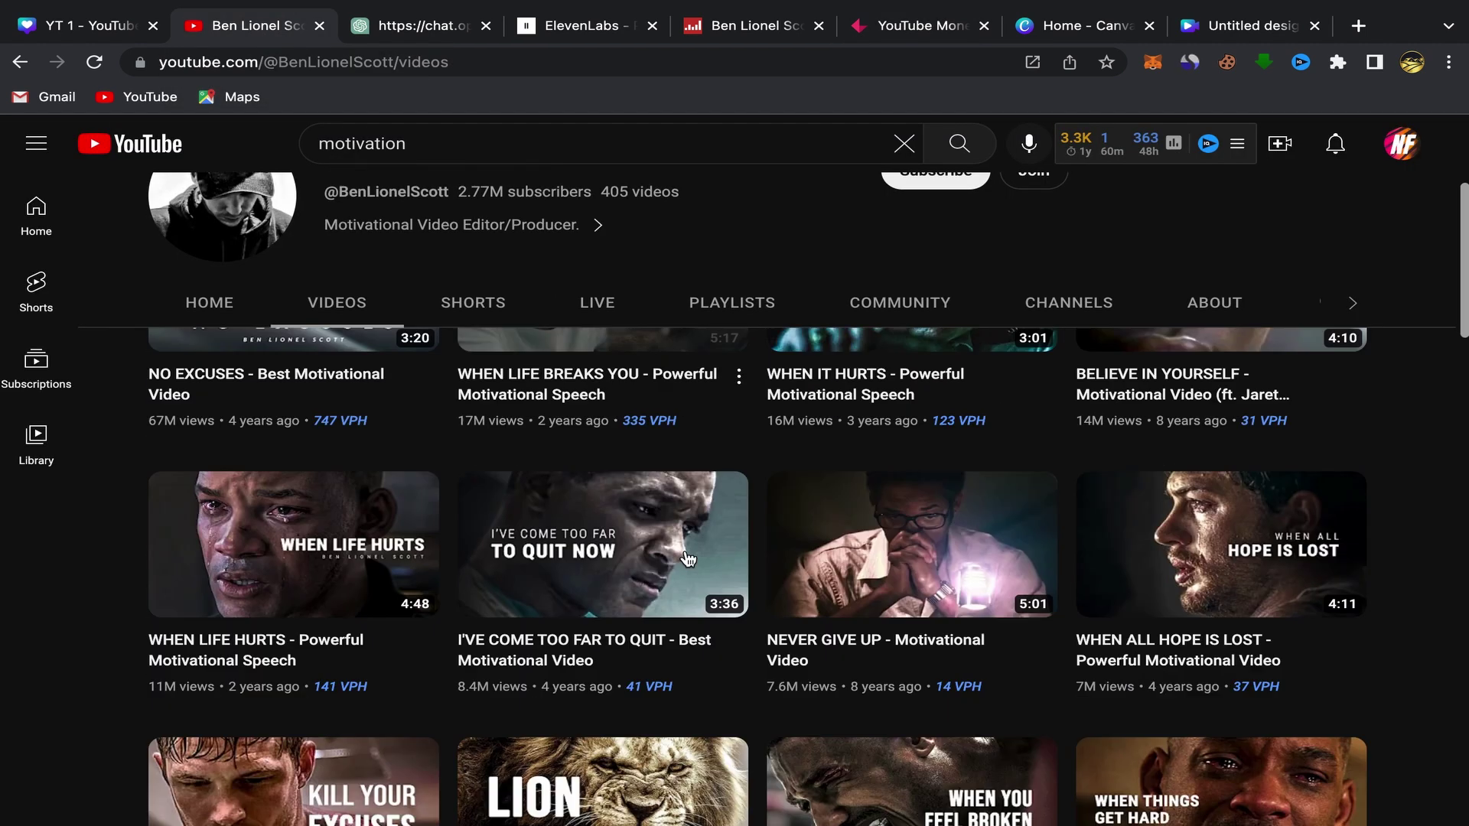
pyautogui.scroll(-2, 687, 558)
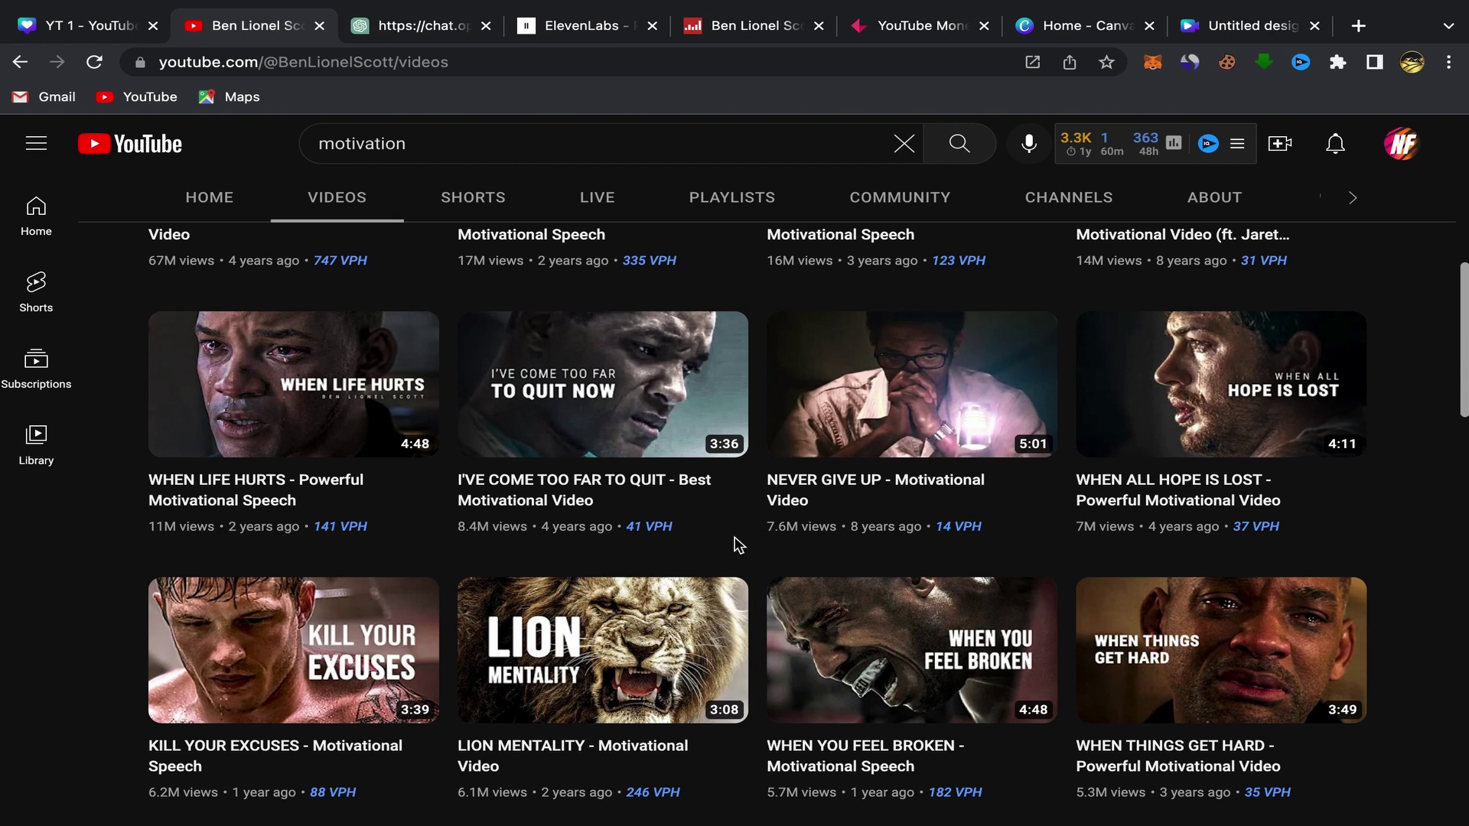
pyautogui.scroll(10, 738, 545)
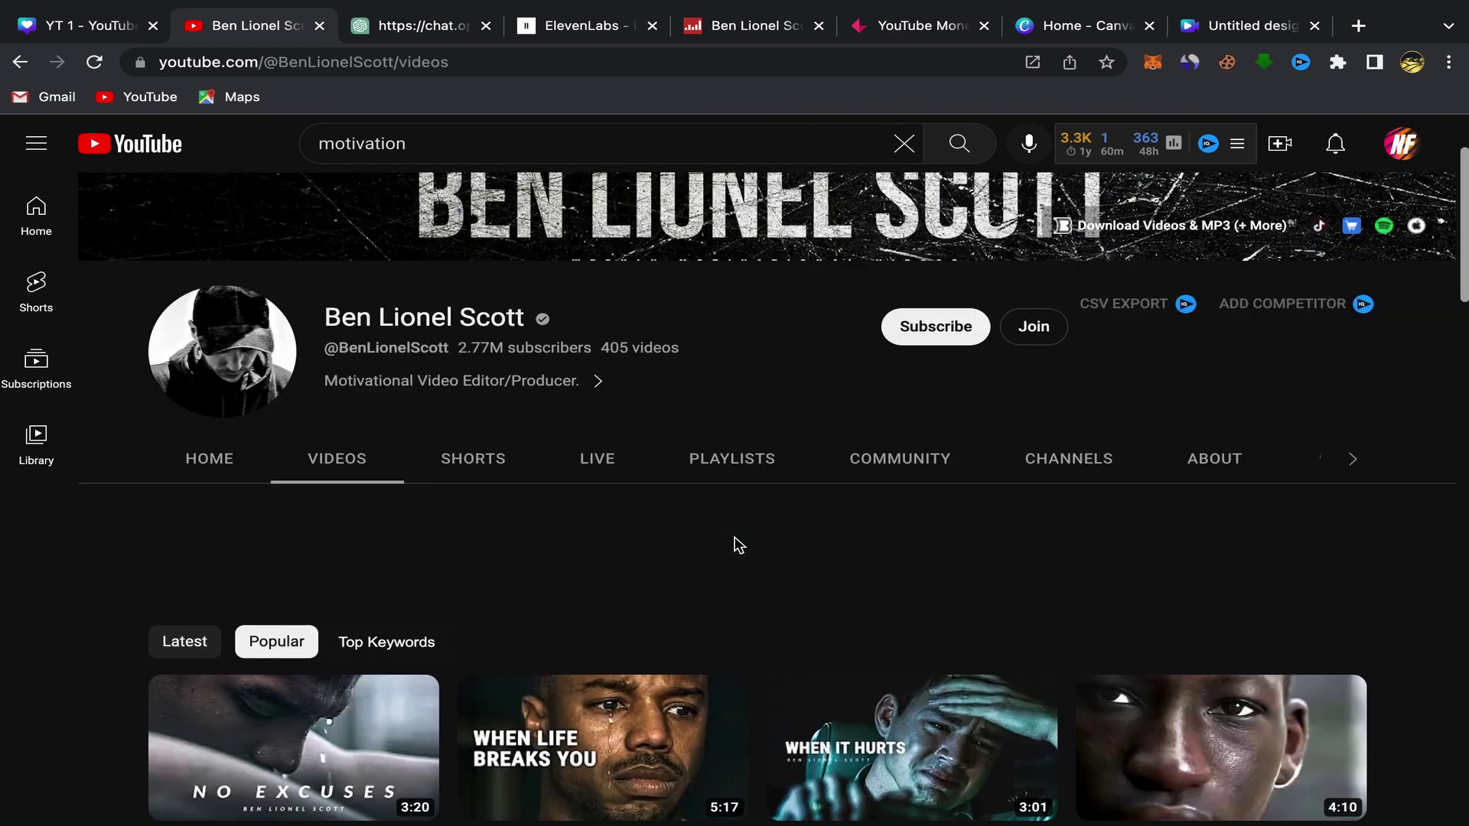
pyautogui.scroll(2, 738, 545)
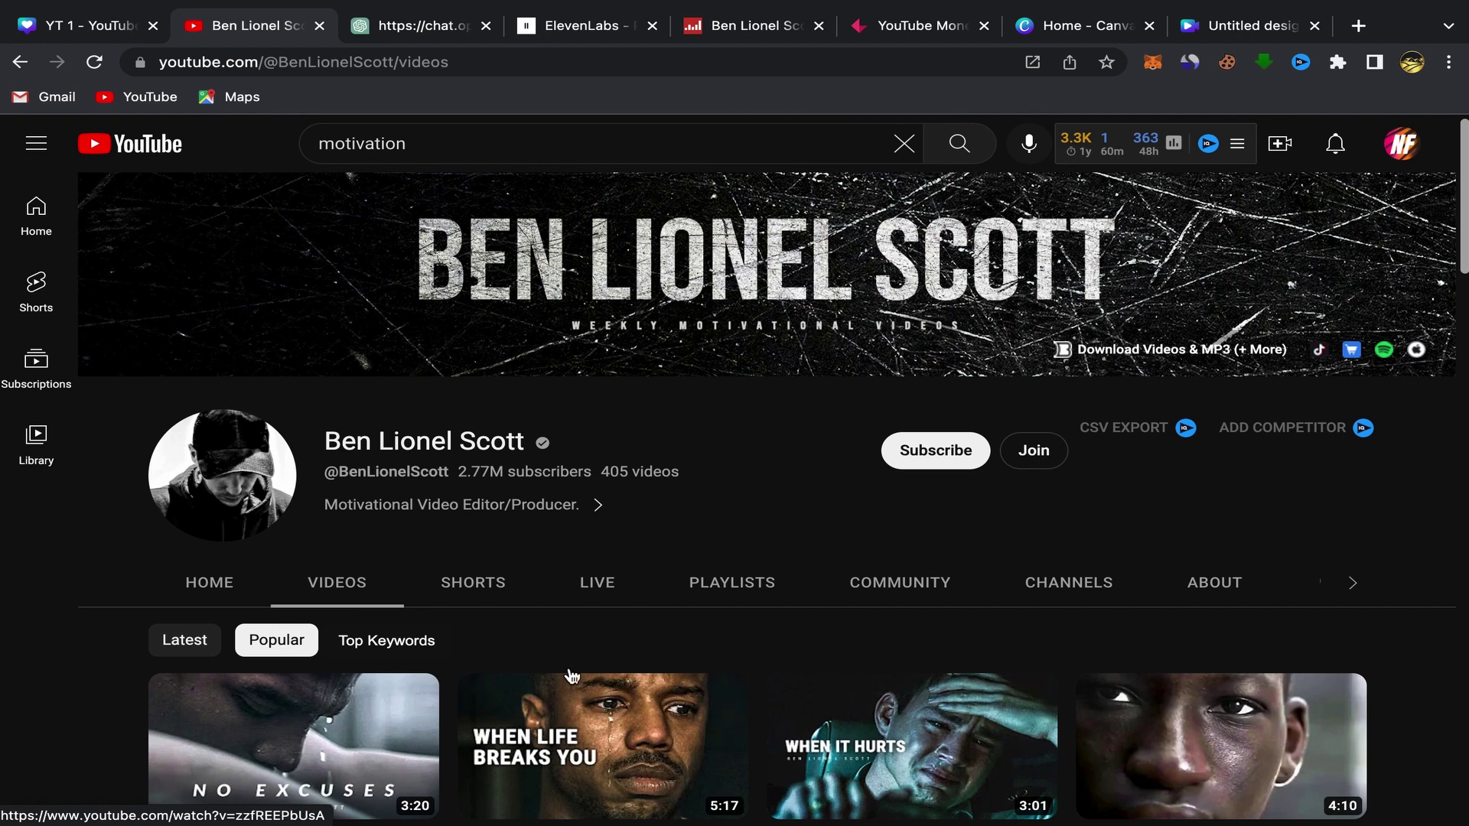
pyautogui.scroll(-5, 750, 559)
pyautogui.scroll(5, 752, 562)
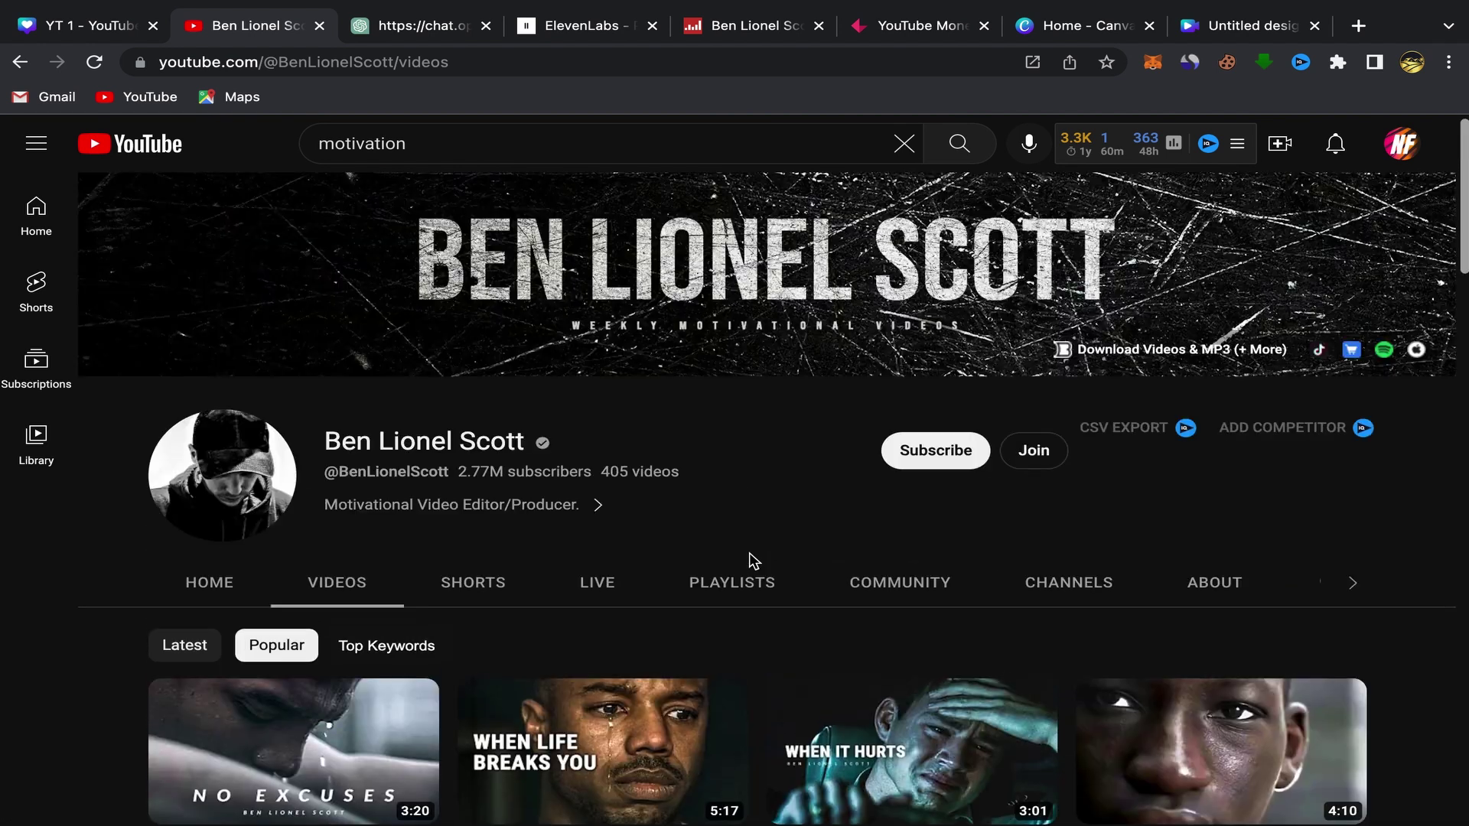
# - Switch to ChatGPT and submit the prompt "make an engaging and friendly motivation youtube script for success"
pyautogui.click(425, 25)
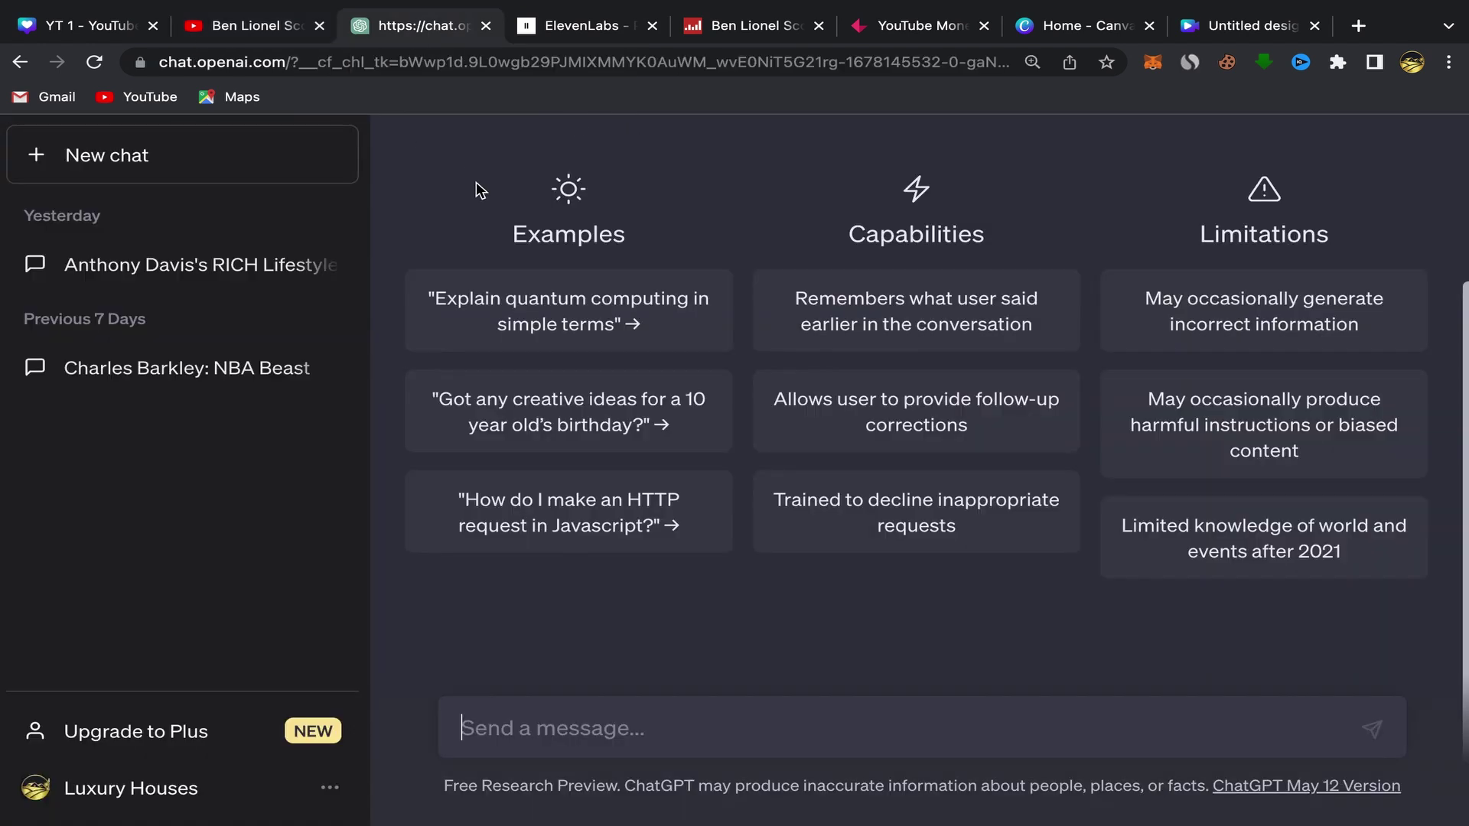
pyautogui.scroll(3, 478, 191)
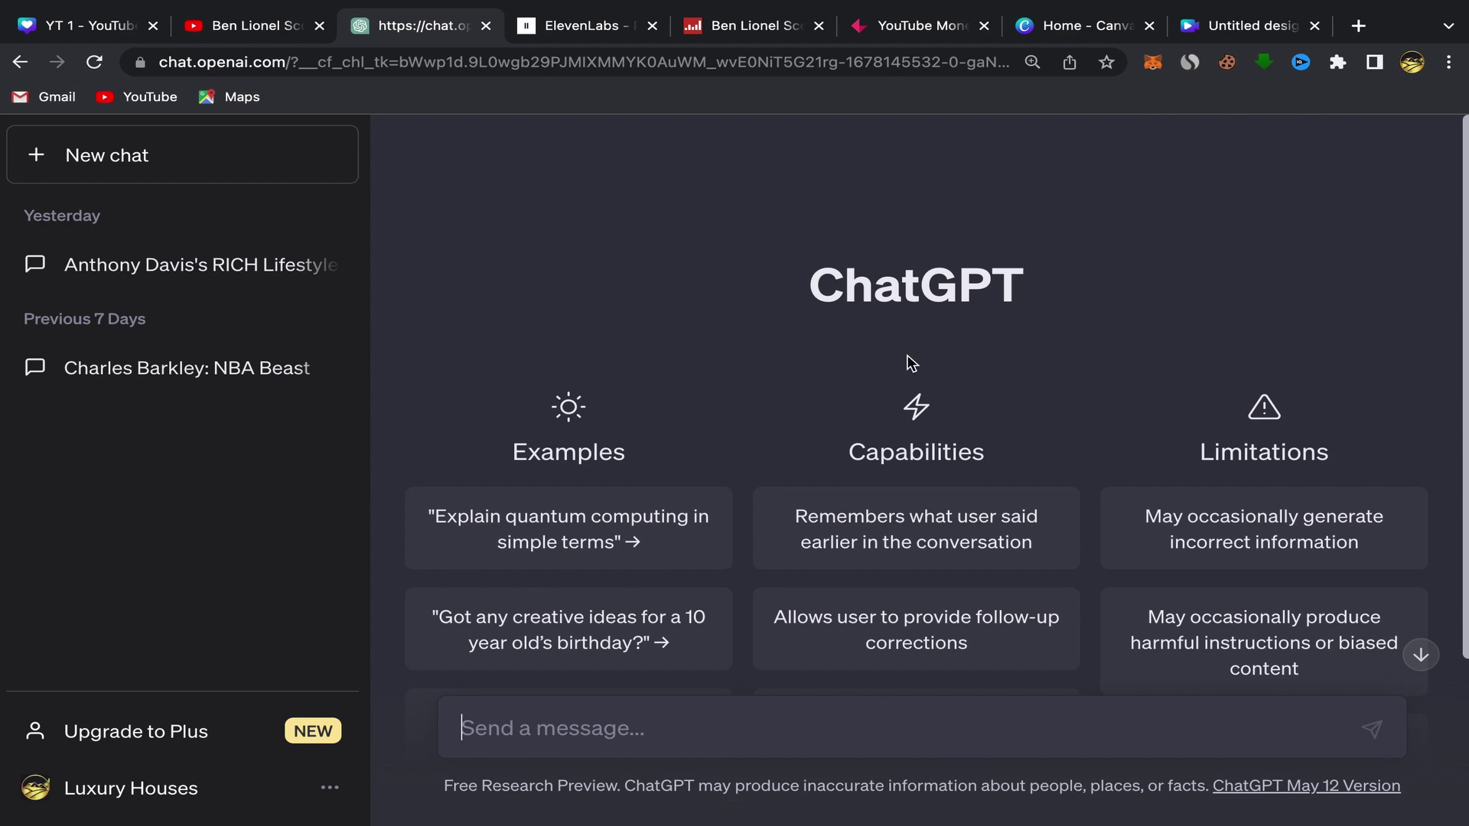
pyautogui.scroll(-2, 742, 511)
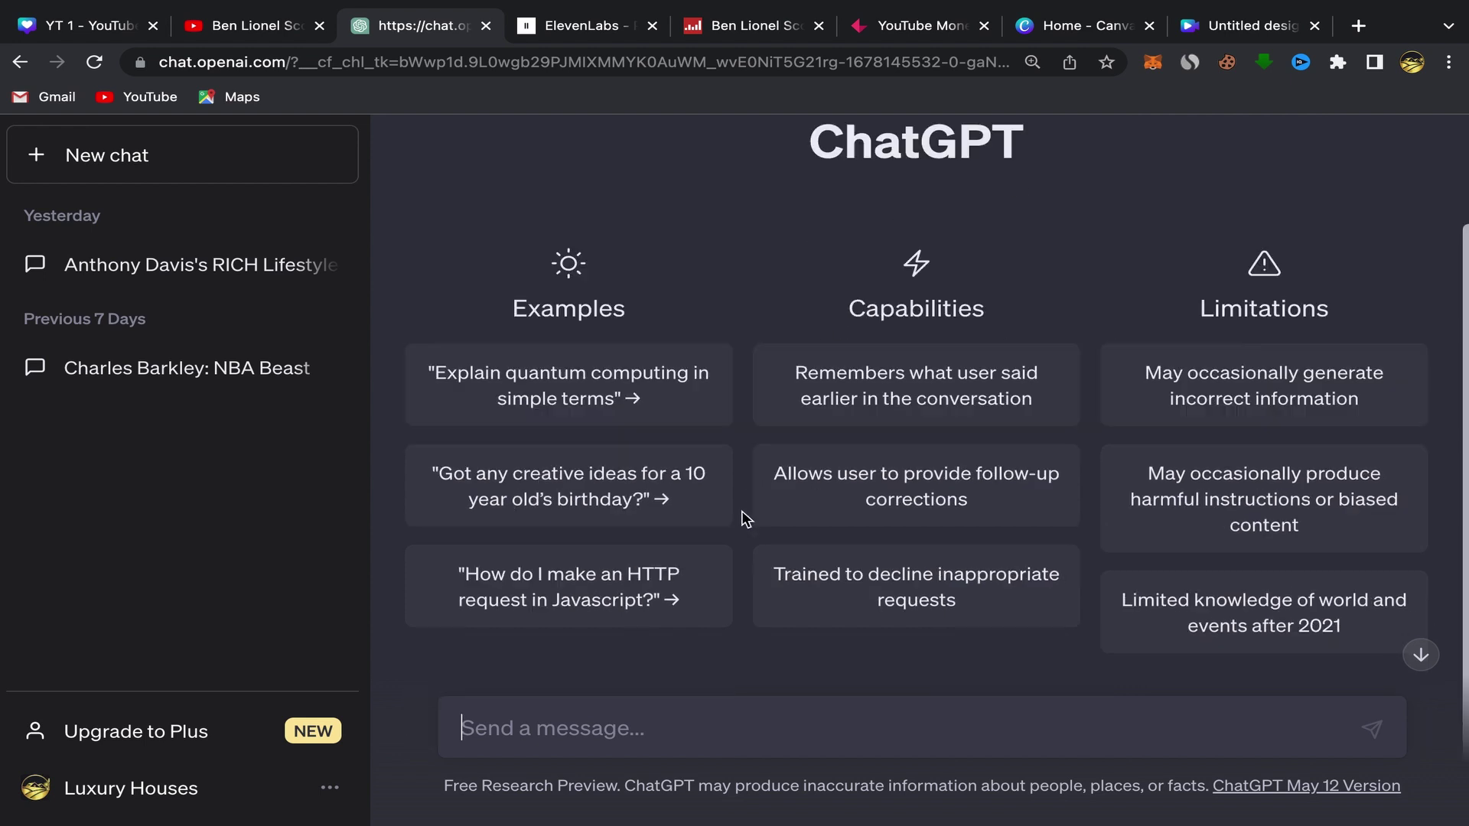
pyautogui.scroll(1, 746, 516)
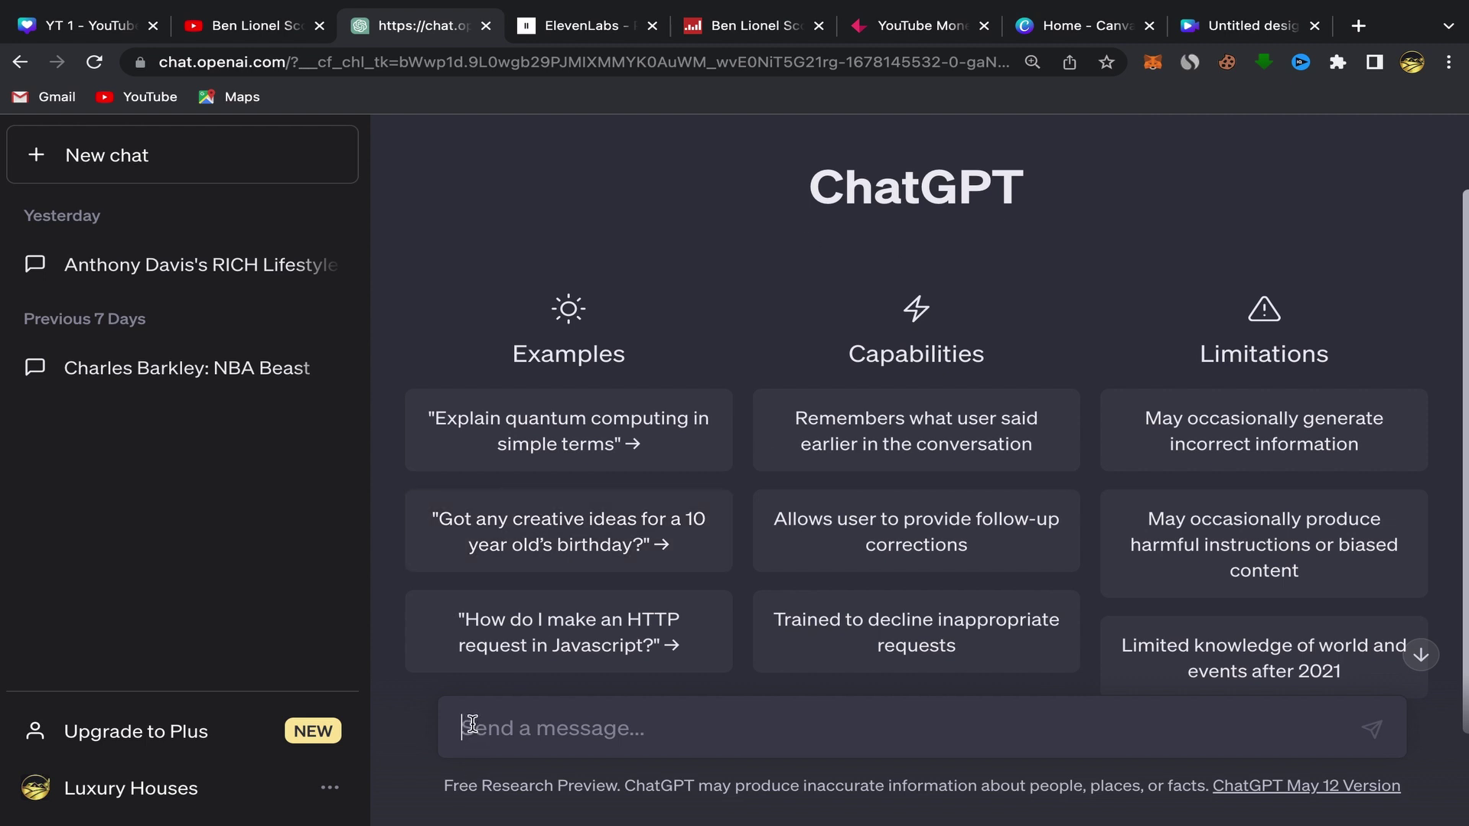
pyautogui.write('make a ')
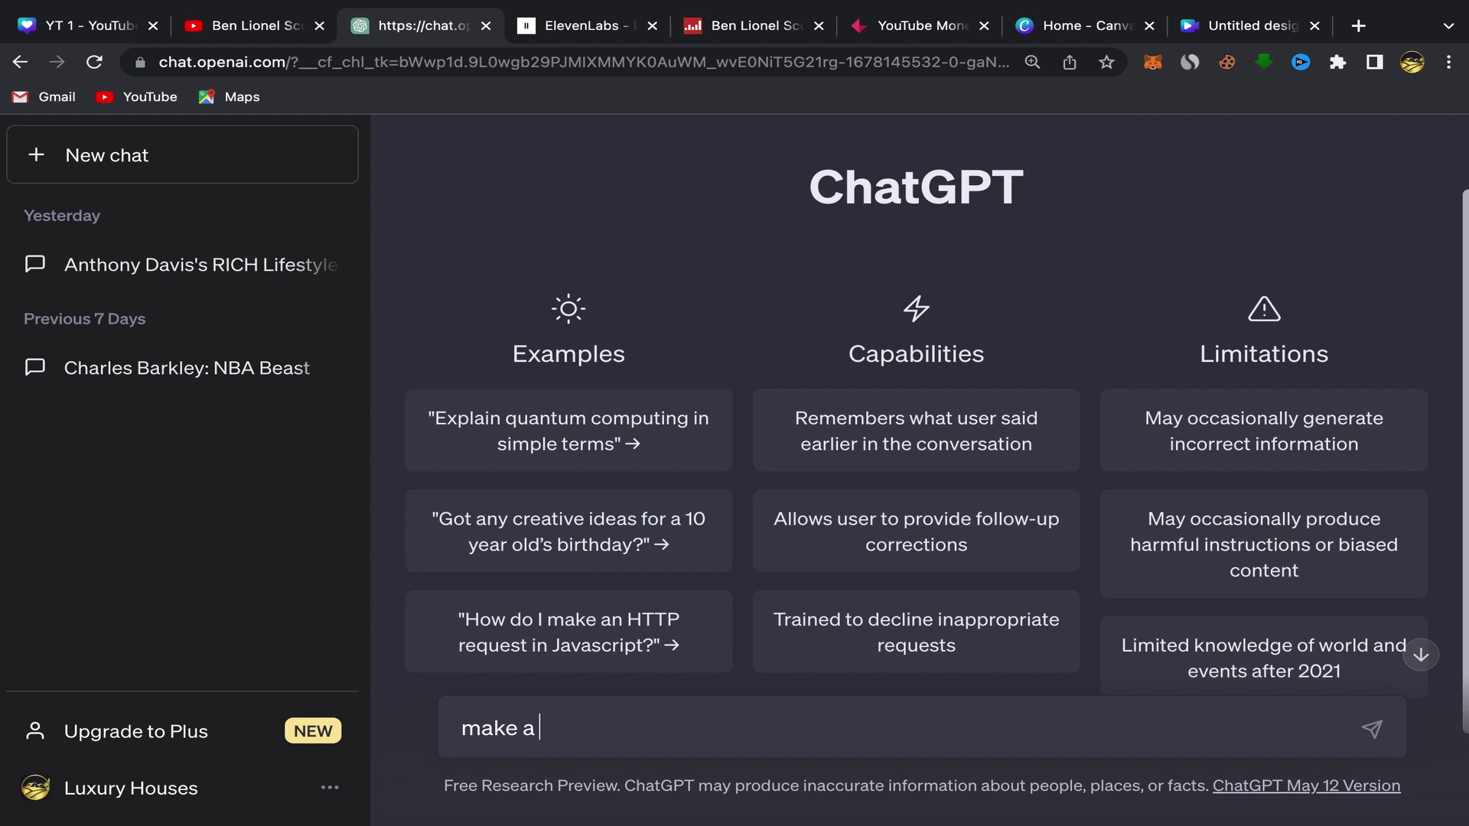
pyautogui.write('n engaging an')
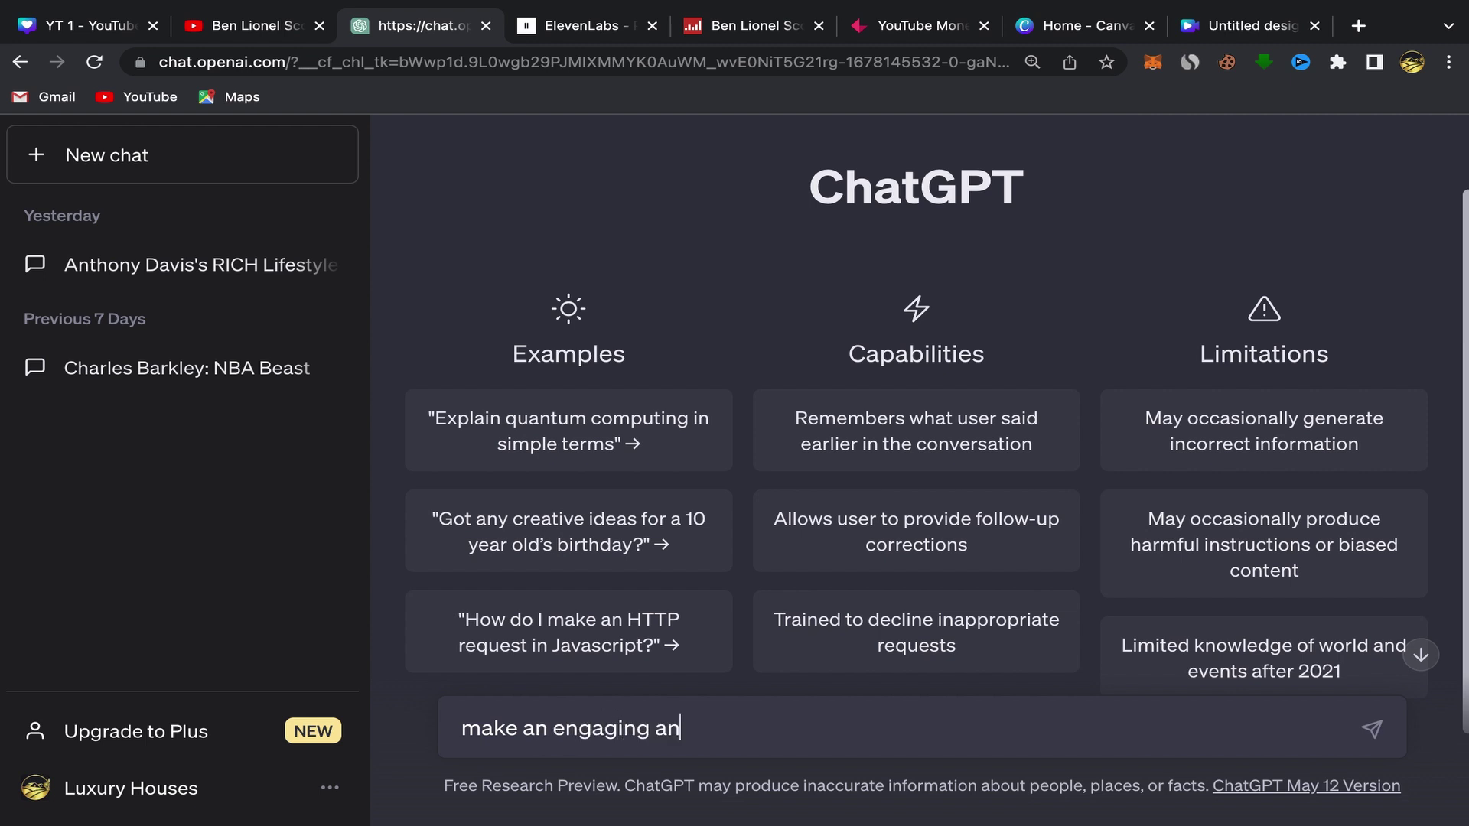
pyautogui.write('d frindly')
pyautogui.press('BackSpace')
pyautogui.press('BackSpace')
pyautogui.press('BackSpace')
pyautogui.press('BackSpace')
pyautogui.write('rindl')
pyautogui.press('BackSpace')
pyautogui.press('BackSpace')
pyautogui.press('BackSpace')
pyautogui.write('iendly')
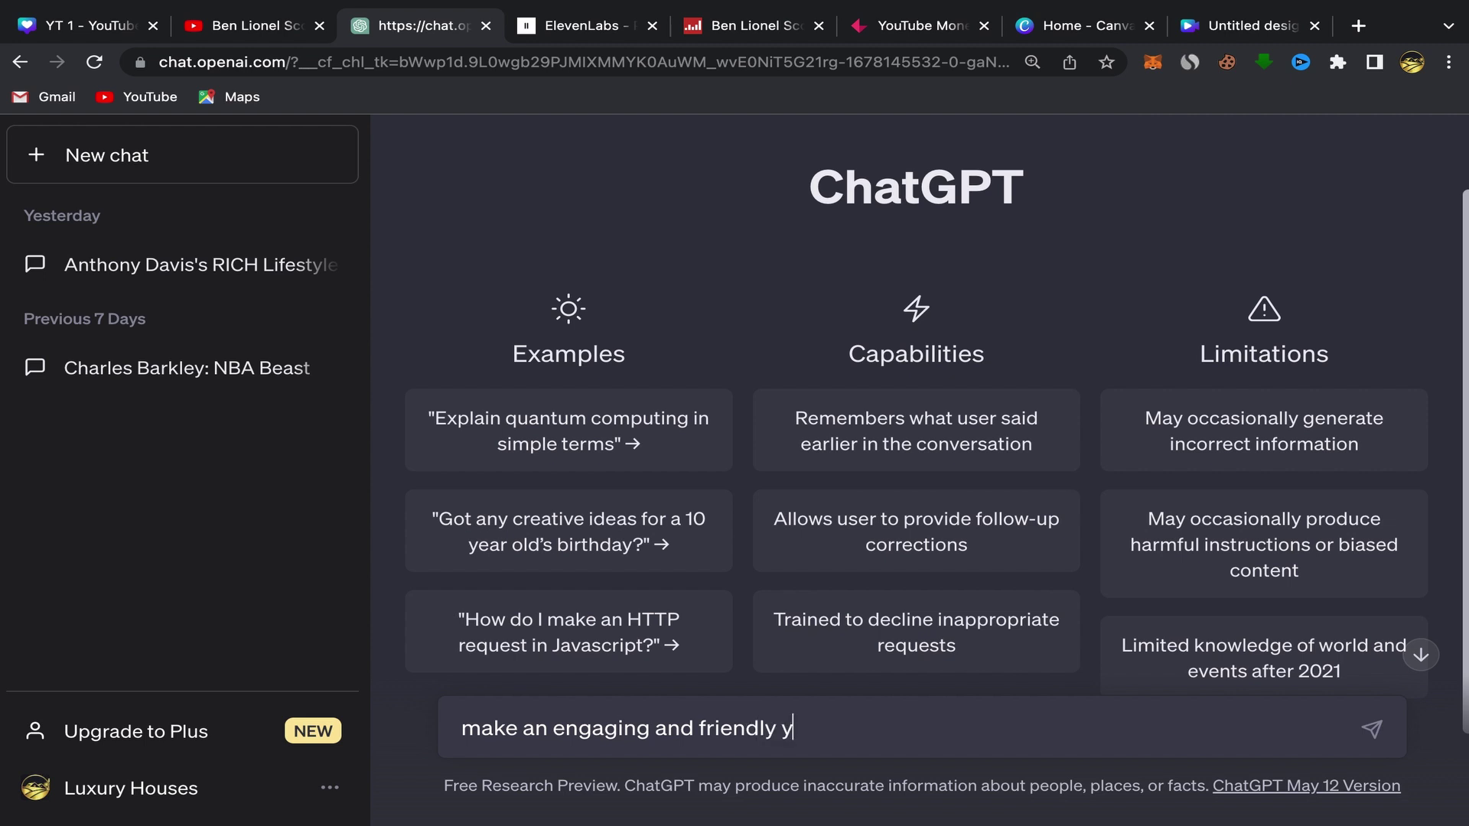
pyautogui.write(' y')
pyautogui.press('BackSpace')
pyautogui.write('motivation youtu')
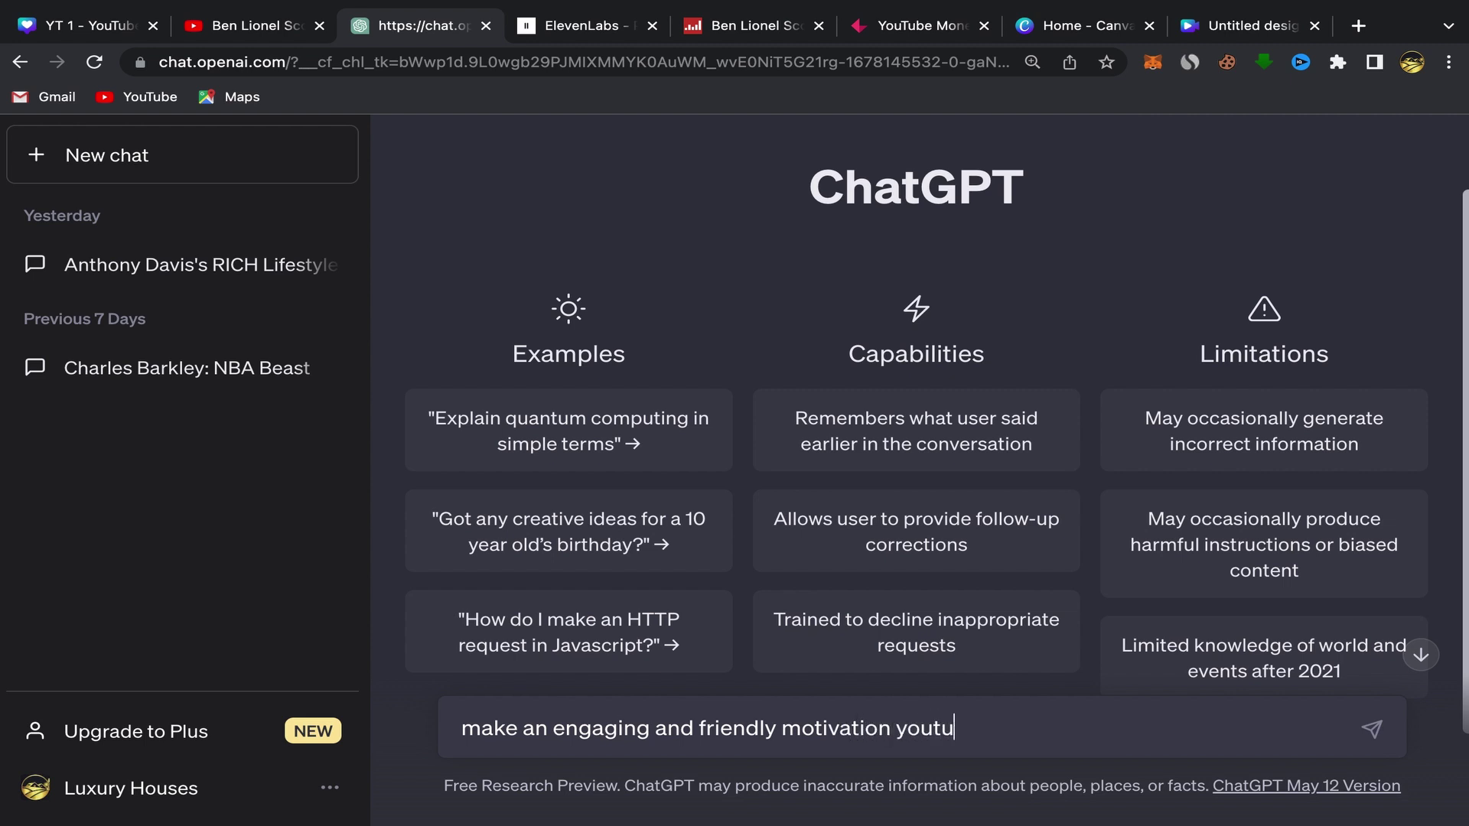
pyautogui.write('be script fo')
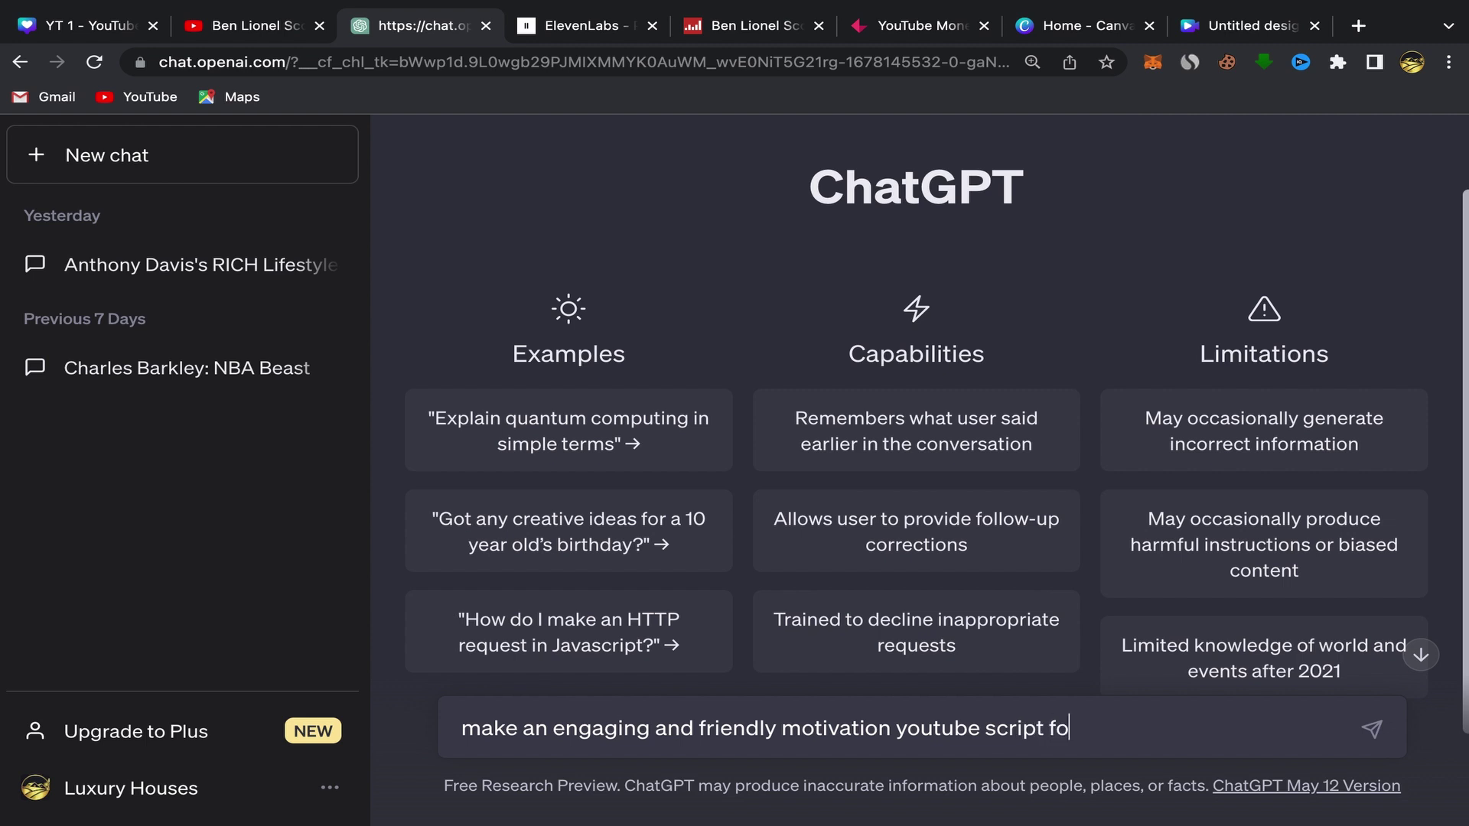
pyautogui.write('r success for')
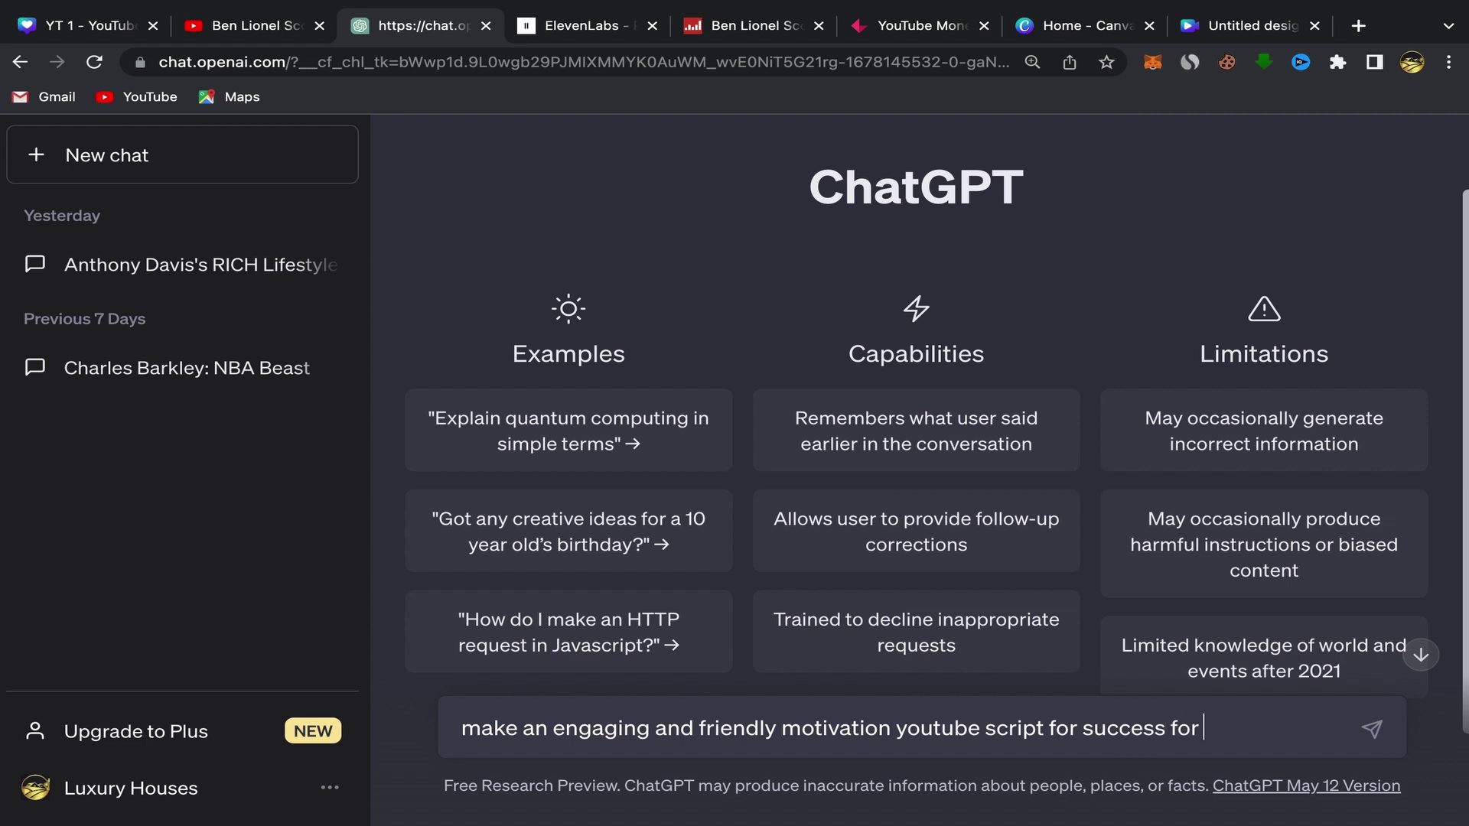
pyautogui.press('BackSpace')
pyautogui.press('BackSpace')
pyautogui.click(1374, 729)
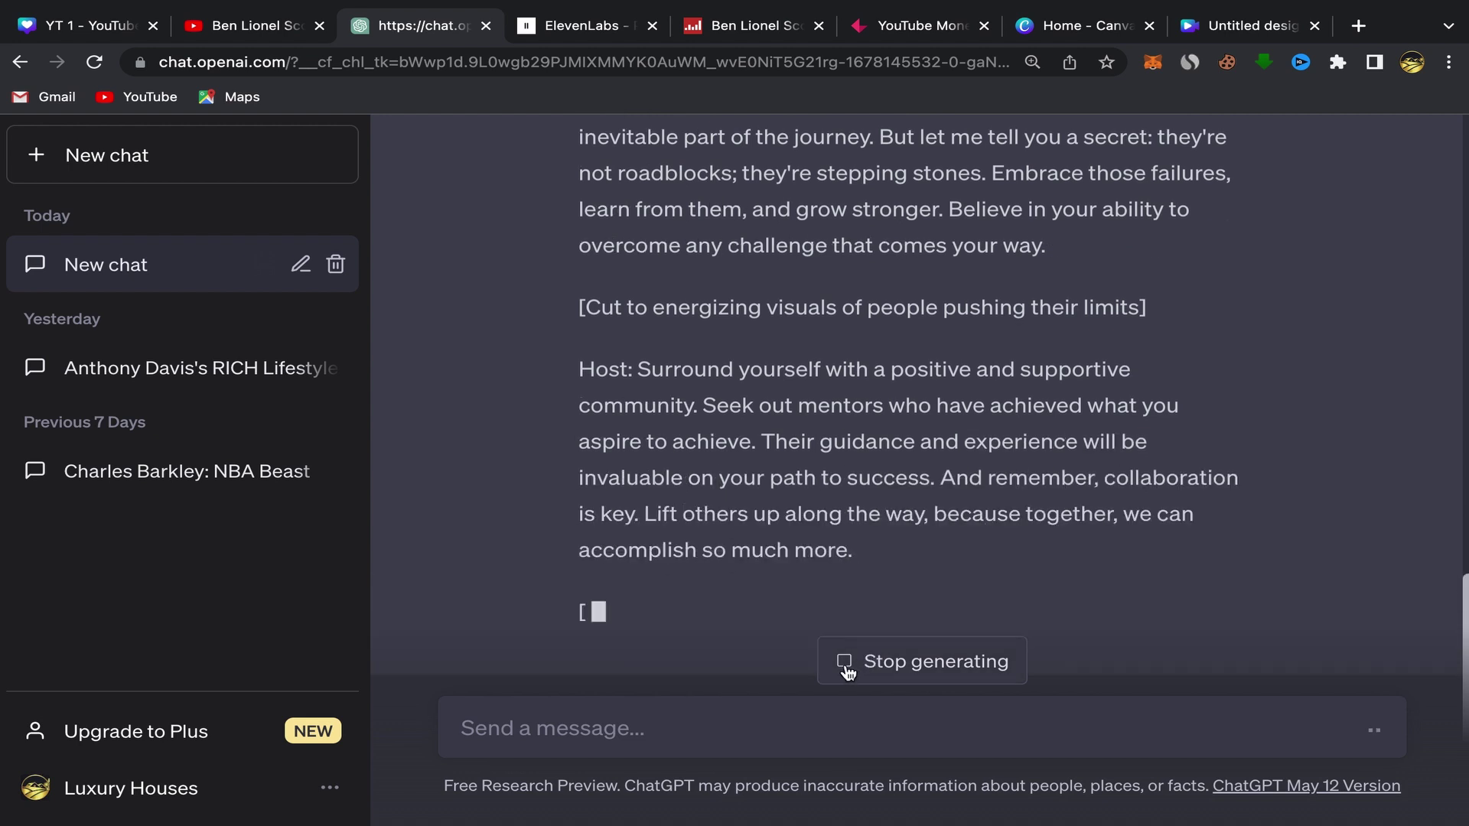
# - Stop generating the motivational script and review its title, introduction and opening host lines
pyautogui.click(842, 660)
pyautogui.scroll(15, 737, 398)
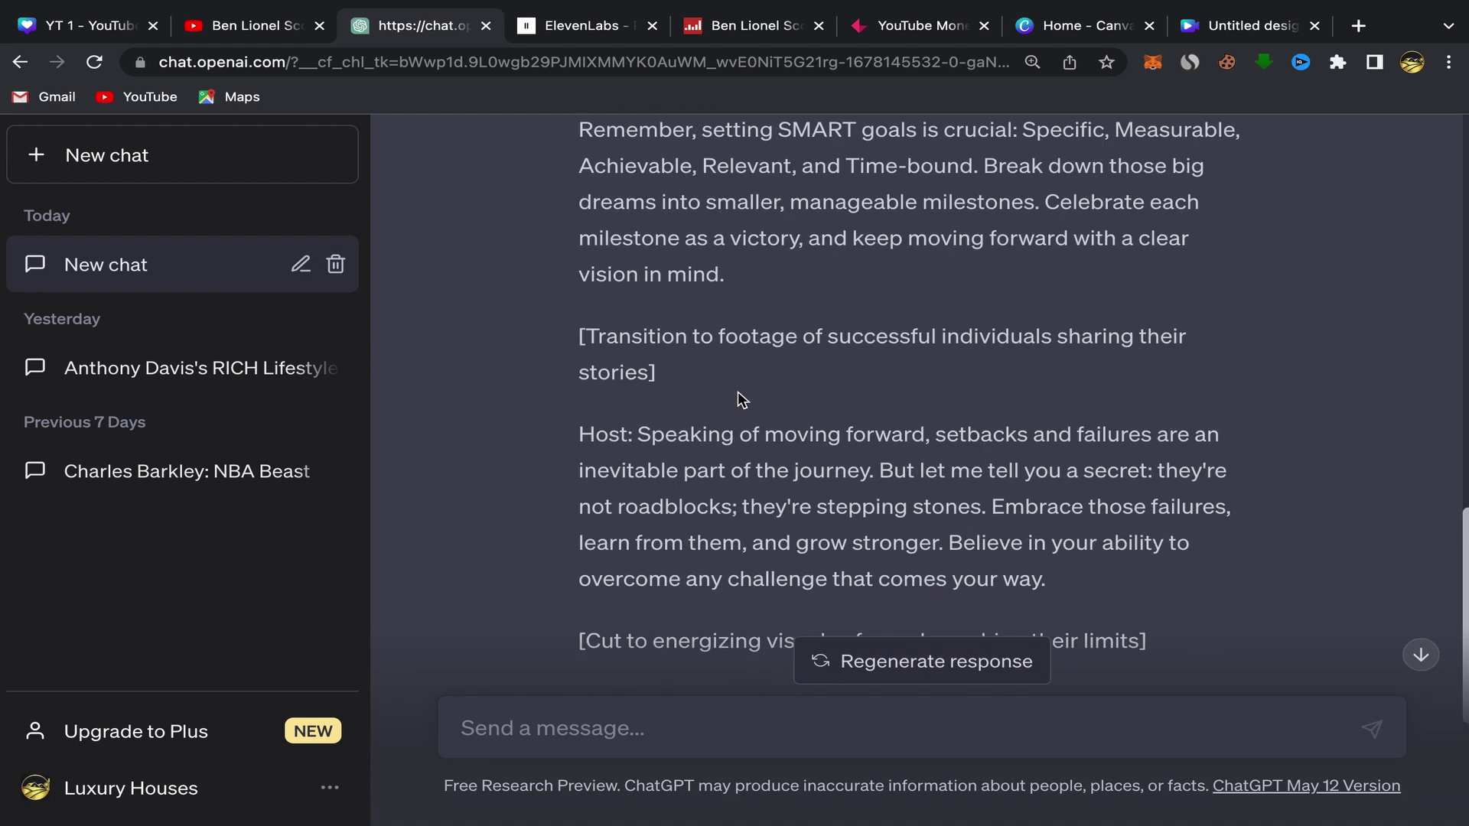
pyautogui.scroll(-1, 727, 371)
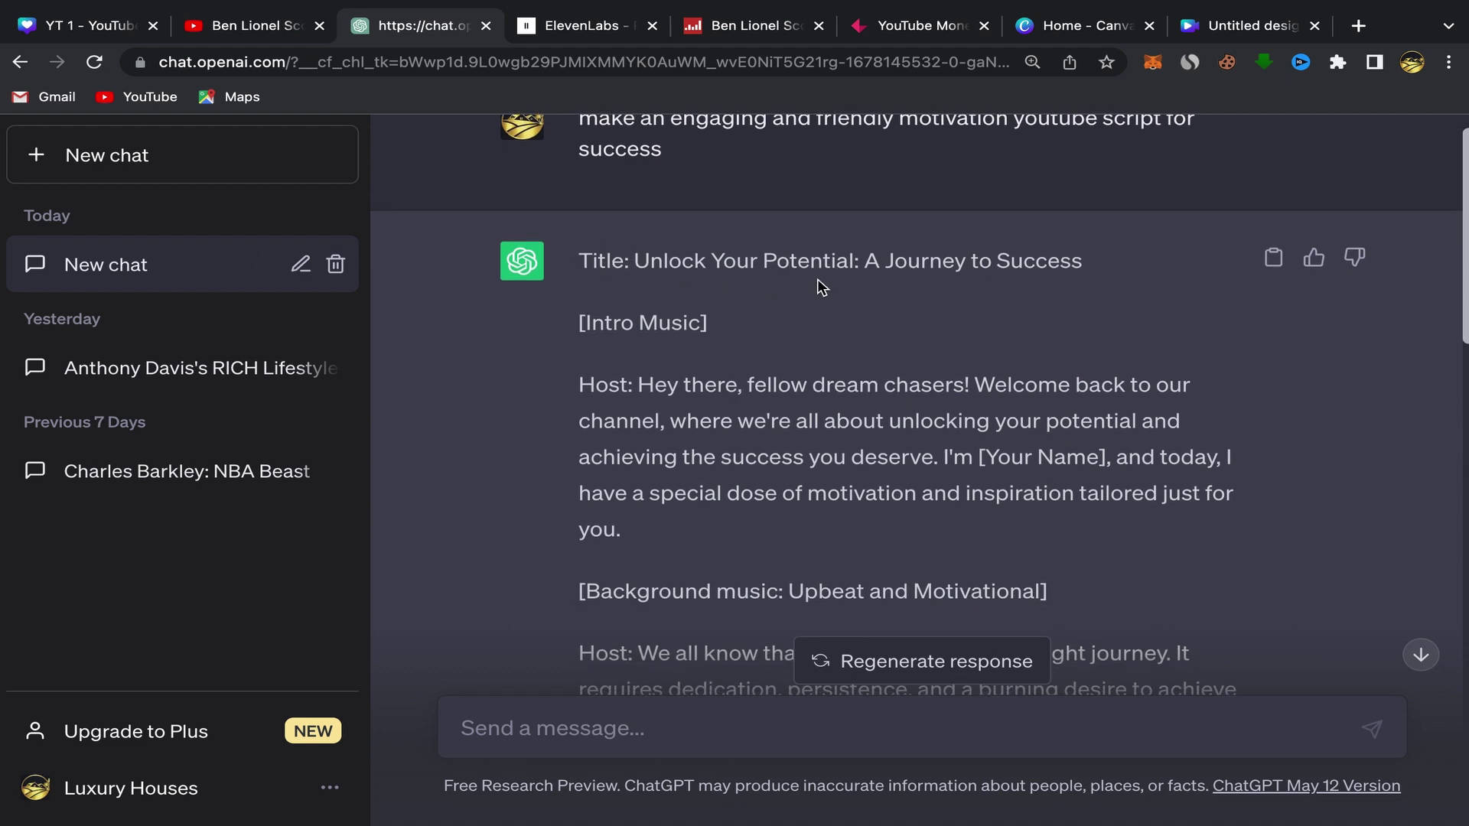
pyautogui.scroll(-4, 737, 326)
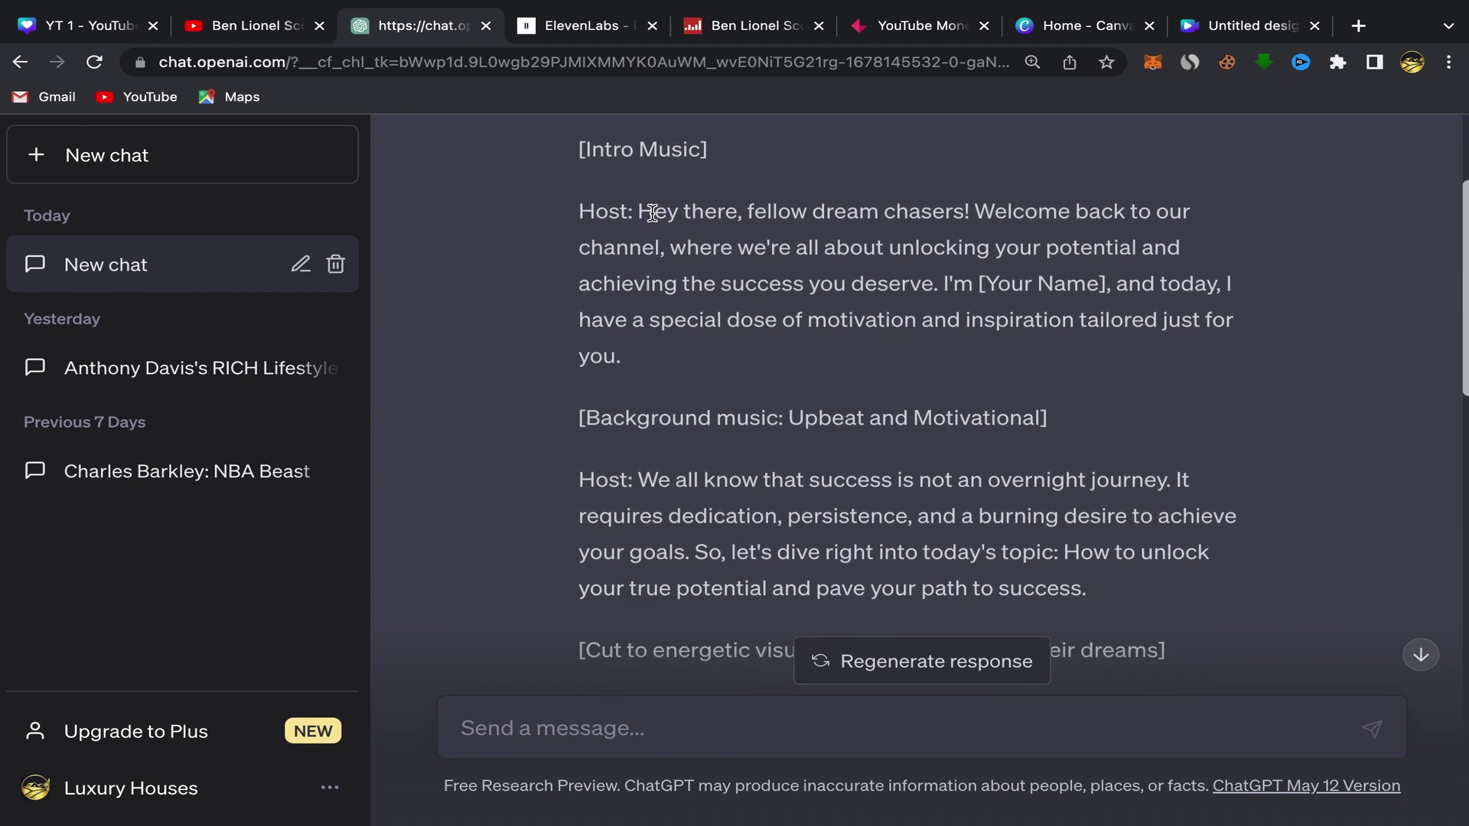
# - Copy the script's first two host passages, from "Hey there, fellow dream chasers!" through "pave your path to success."
pyautogui.scroll(-1, 652, 213)
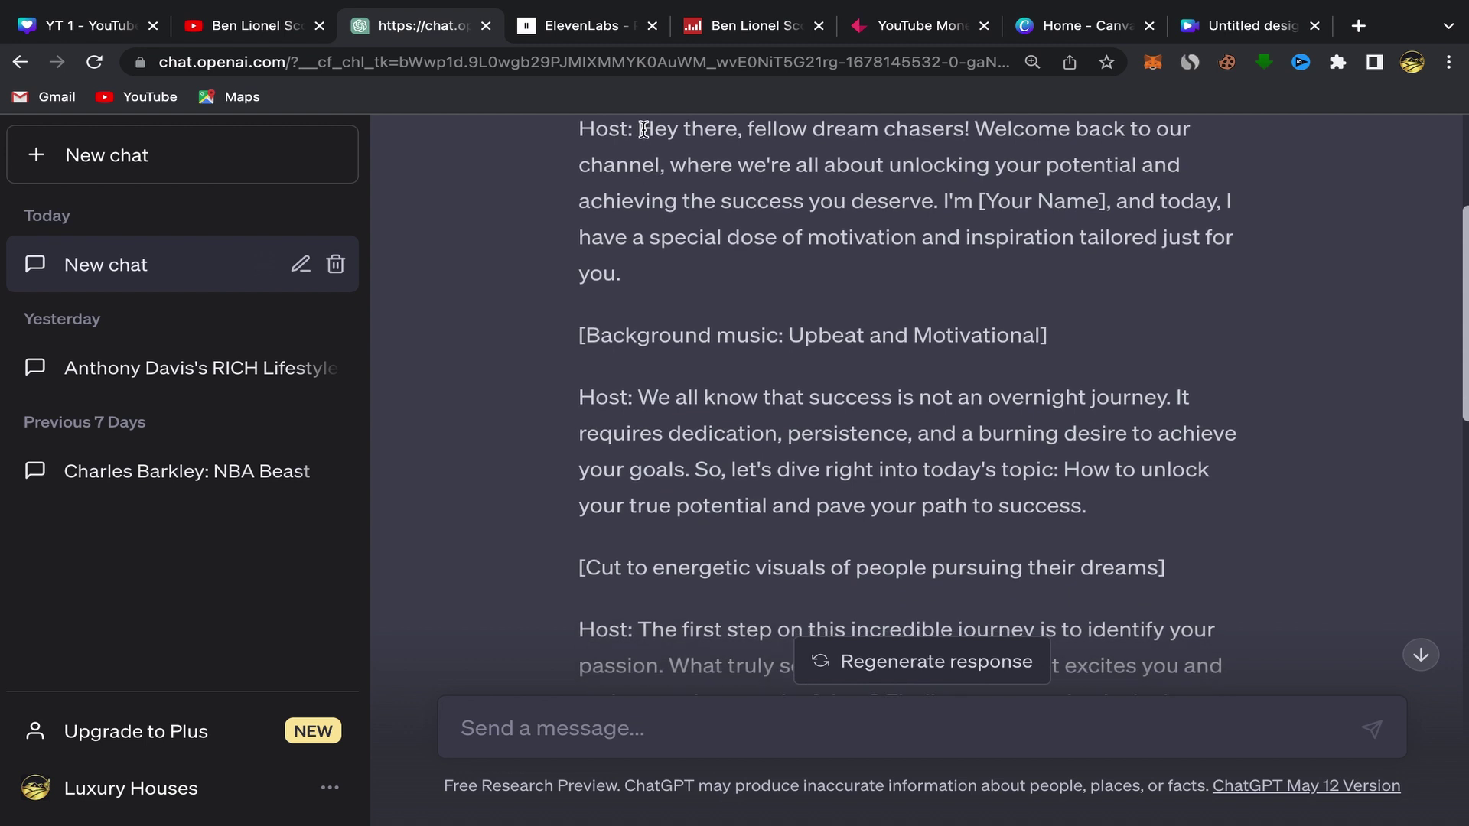
pyautogui.moveTo(643, 130); pyautogui.dragTo(1083, 498)
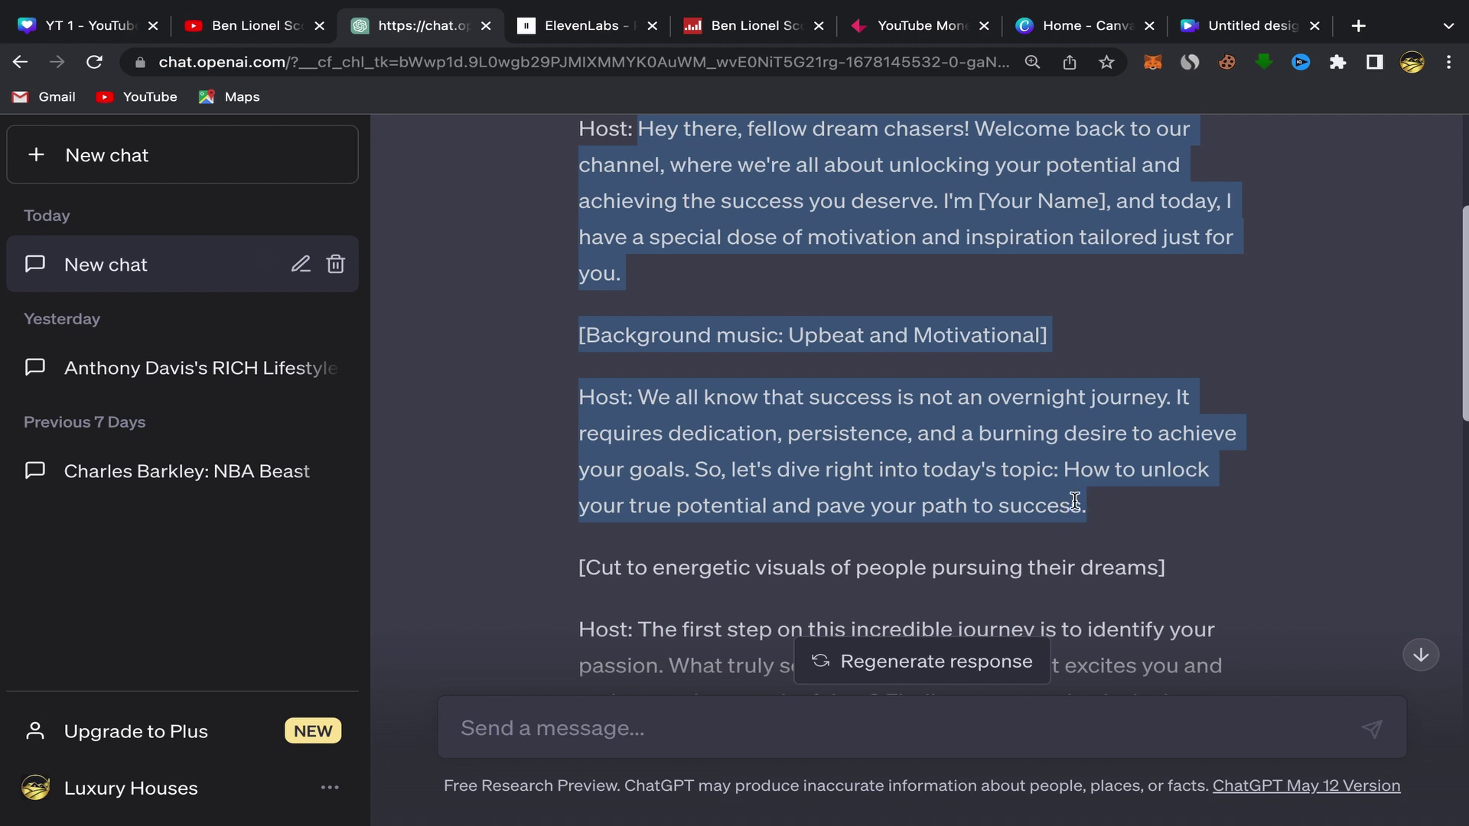
pyautogui.rightClick(949, 495)
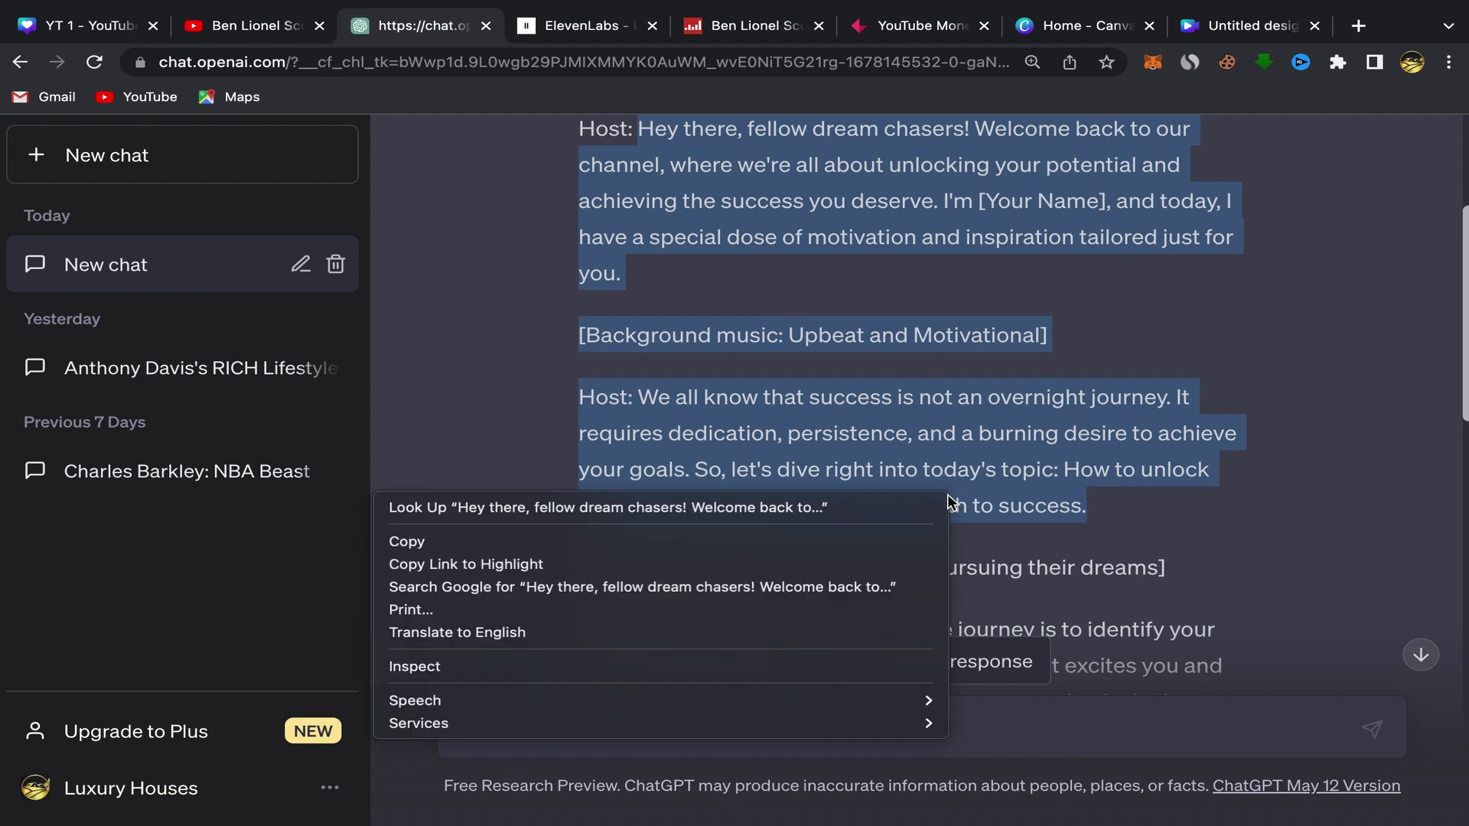
pyautogui.click(793, 540)
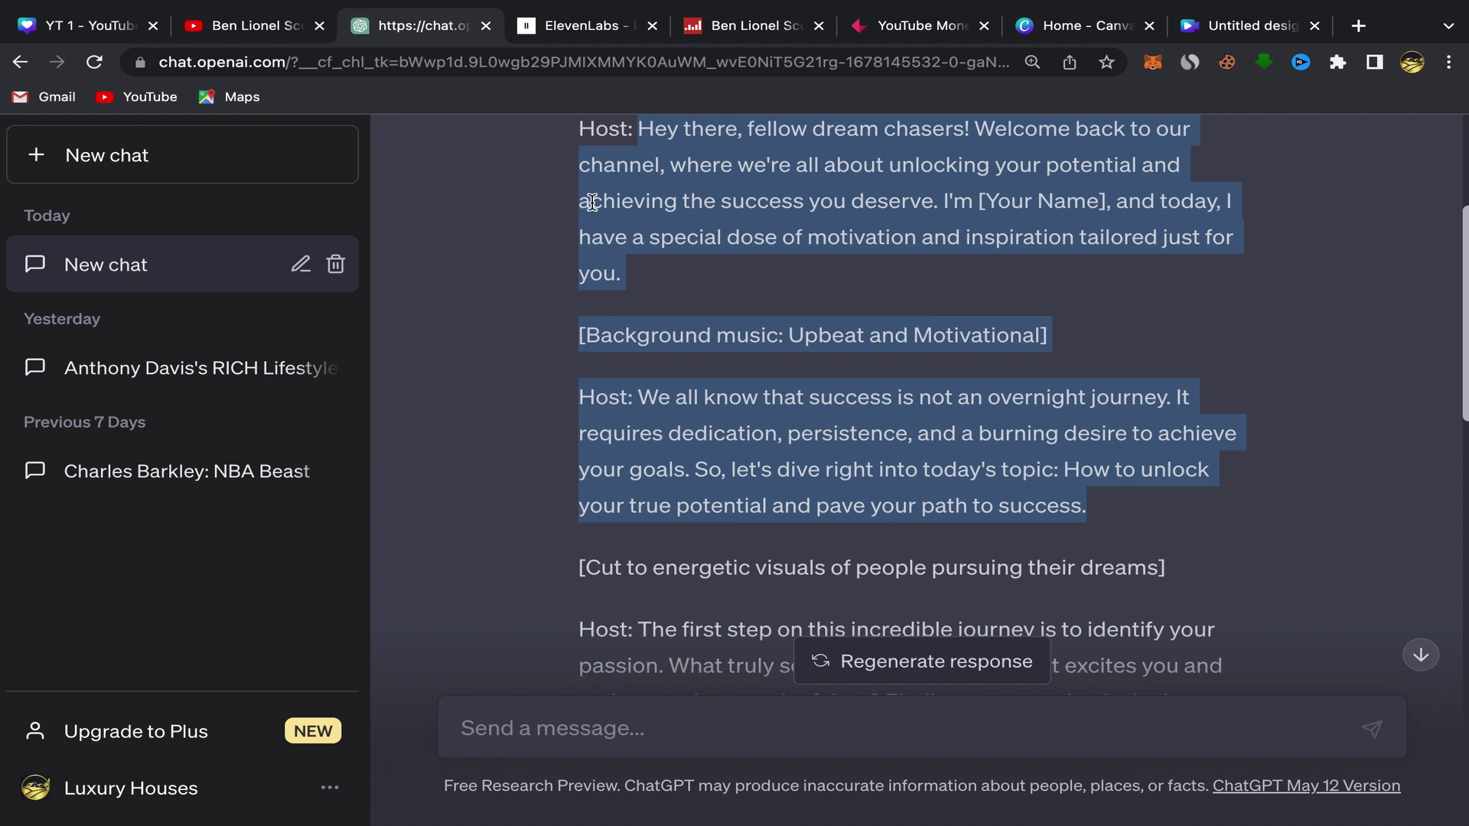
# - Switch to ElevenLabs and paste the copied host passages into the speech synthesis text
pyautogui.click(581, 29)
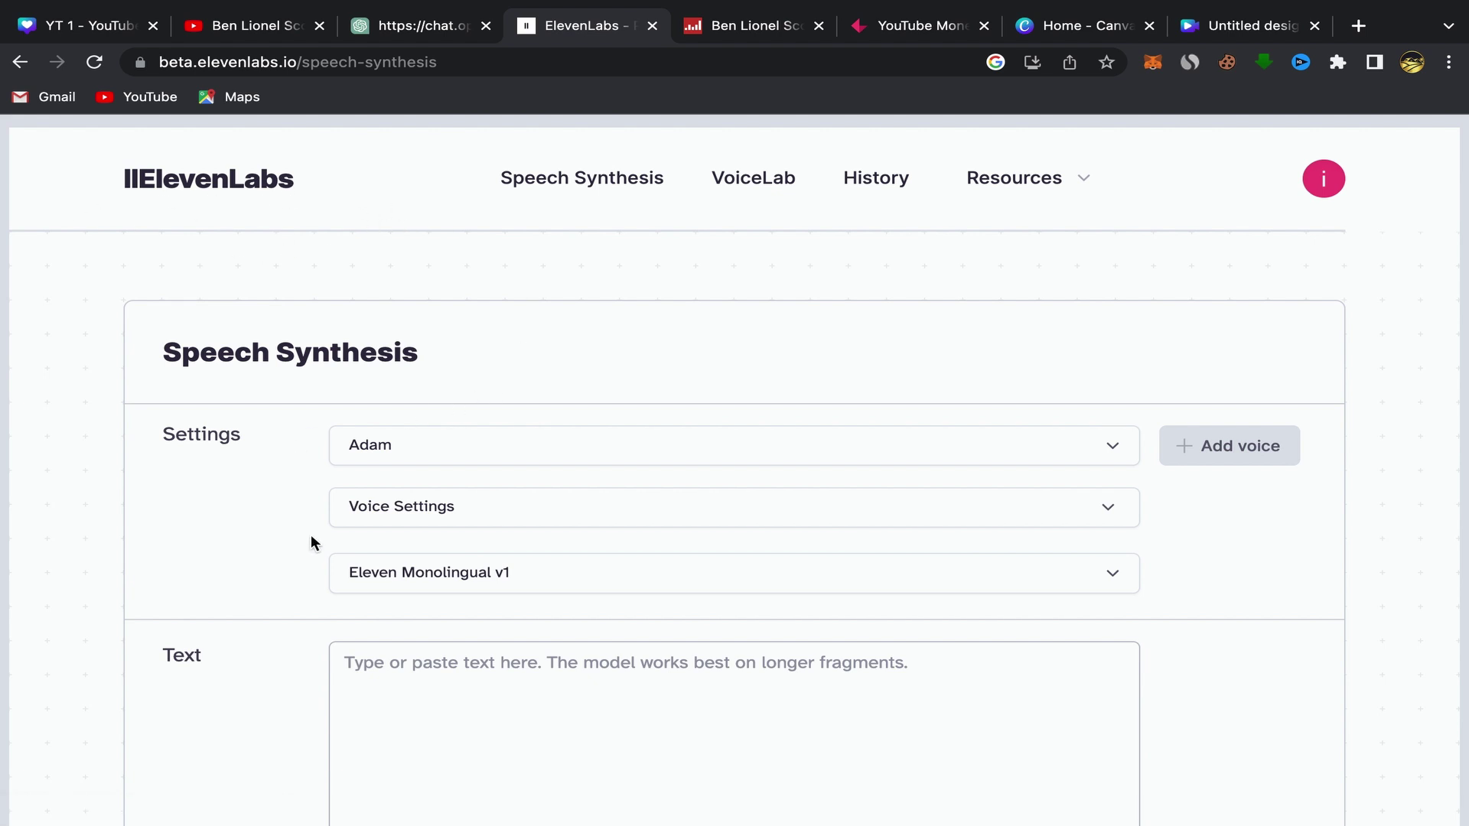
pyautogui.scroll(-3, 311, 534)
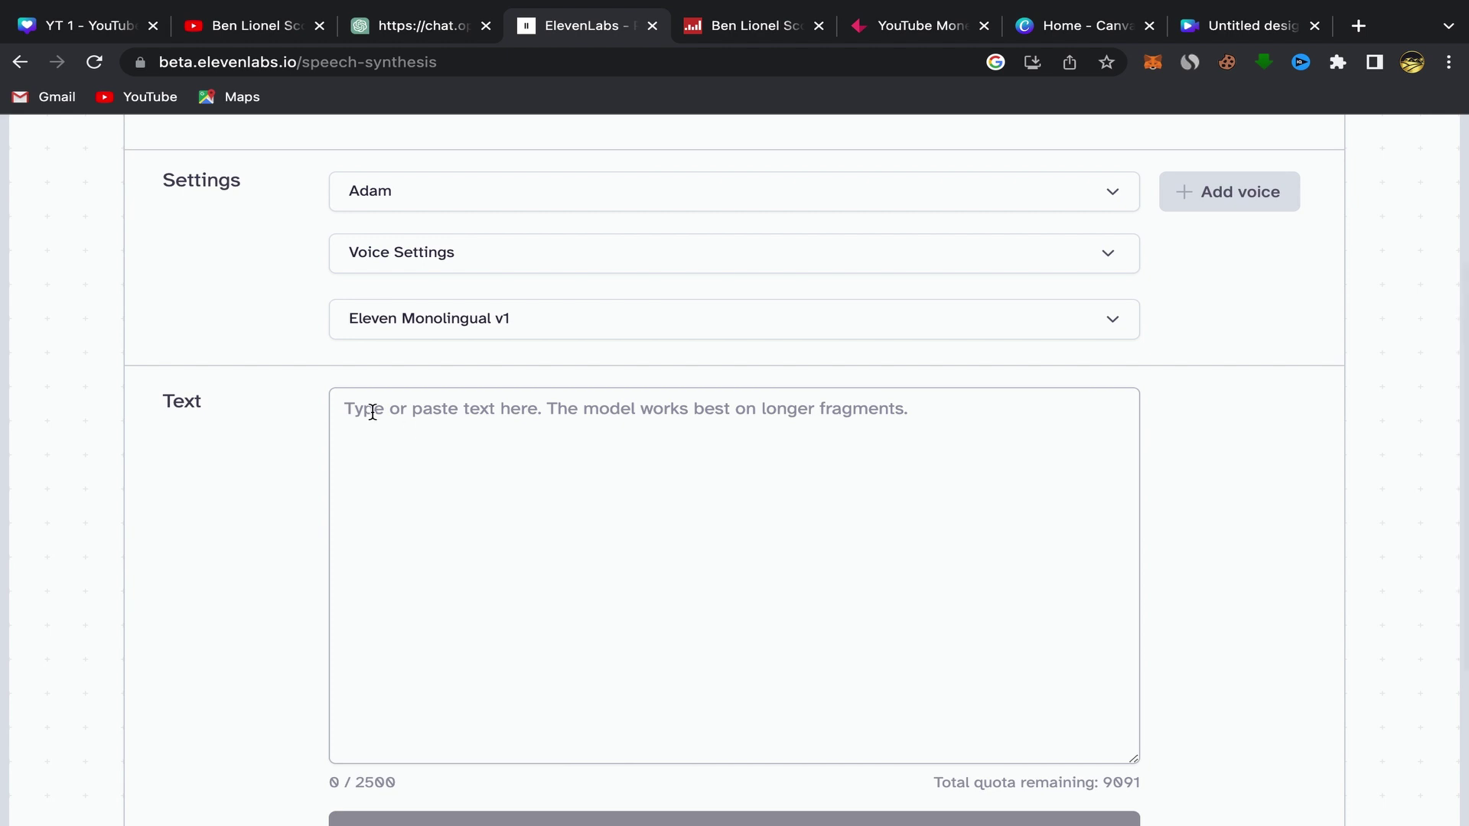
pyautogui.click(366, 413)
pyautogui.rightClick(360, 413)
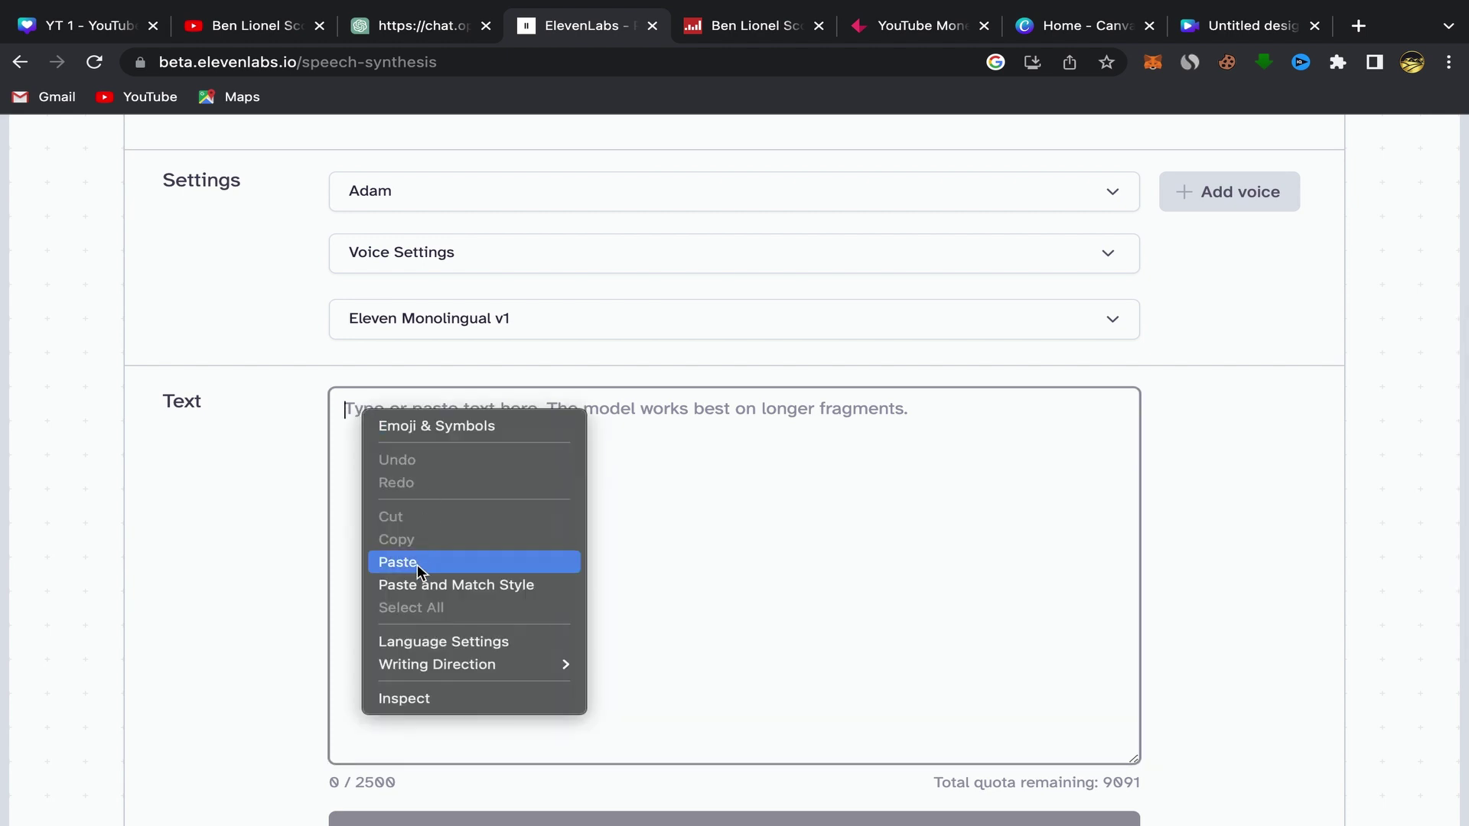
pyautogui.click(398, 562)
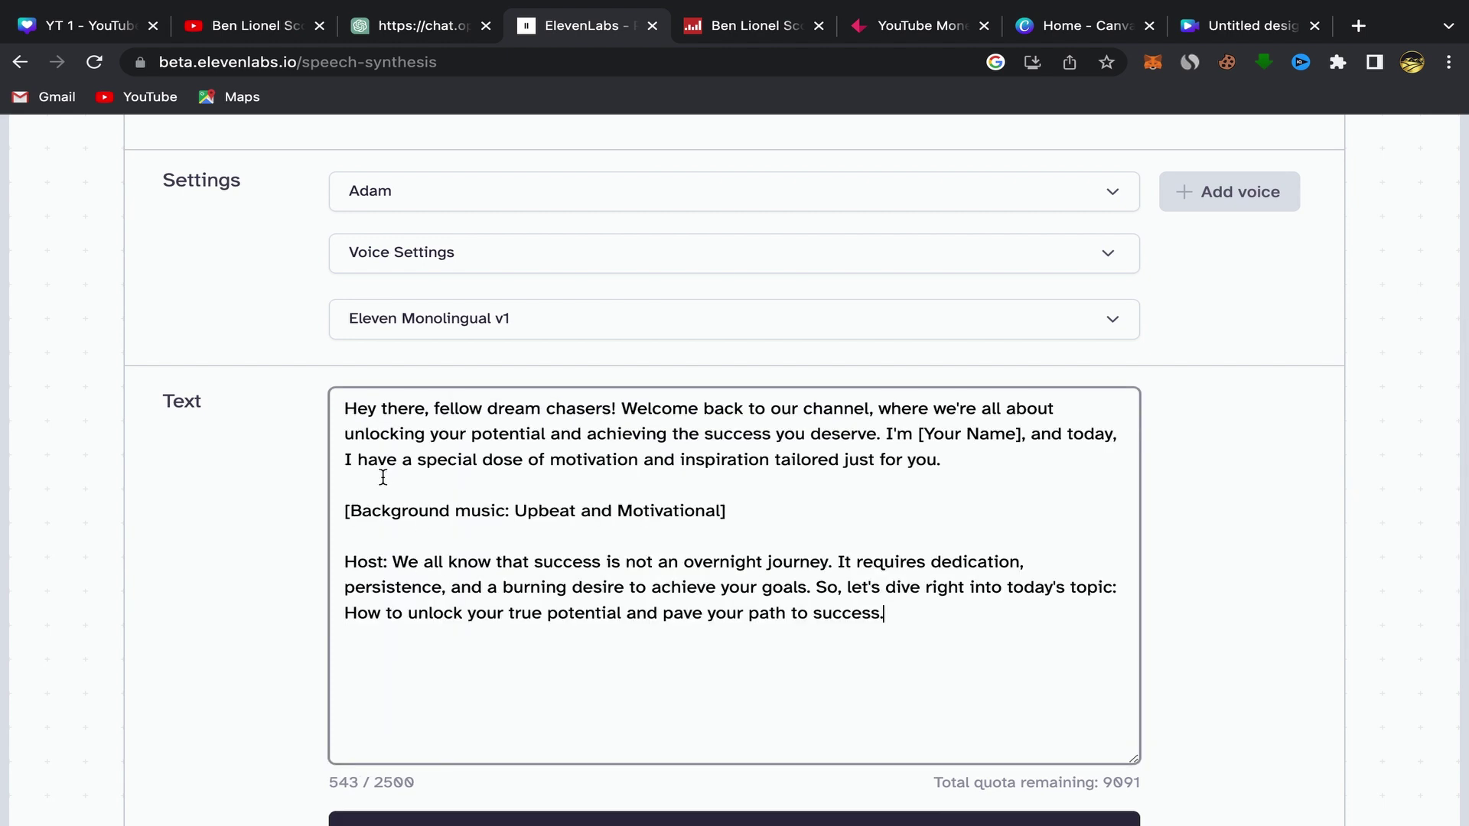
# - Delete the "[Background music: Upbeat and Motivational]" cue, the "Host:" label and the blank line between the two pasted passages
pyautogui.moveTo(731, 510); pyautogui.dragTo(338, 514)
pyautogui.press('BackSpace')
pyautogui.press('BackSpace')
pyautogui.press('BackSpace')
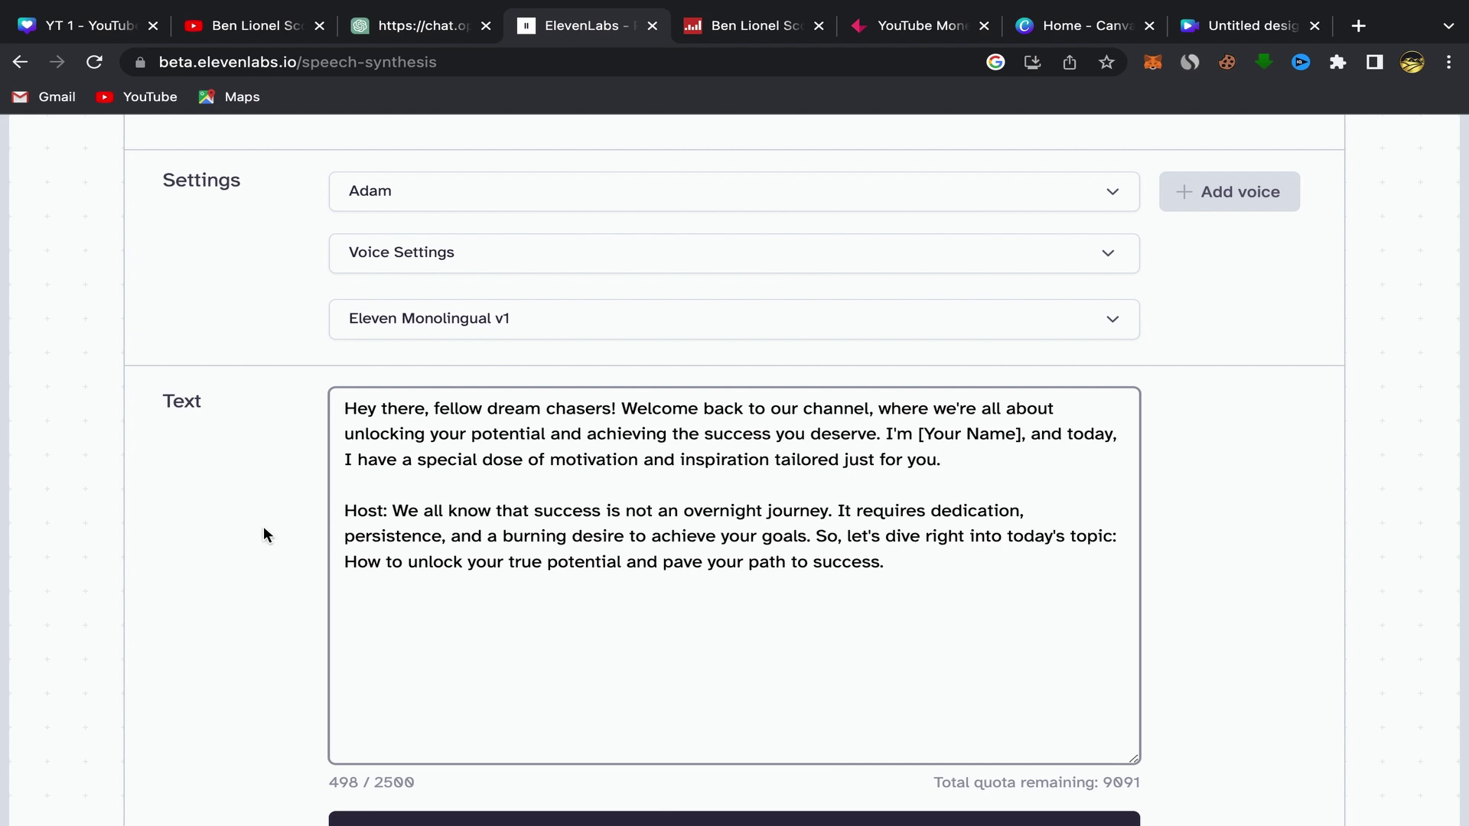
pyautogui.moveTo(392, 511); pyautogui.dragTo(331, 513)
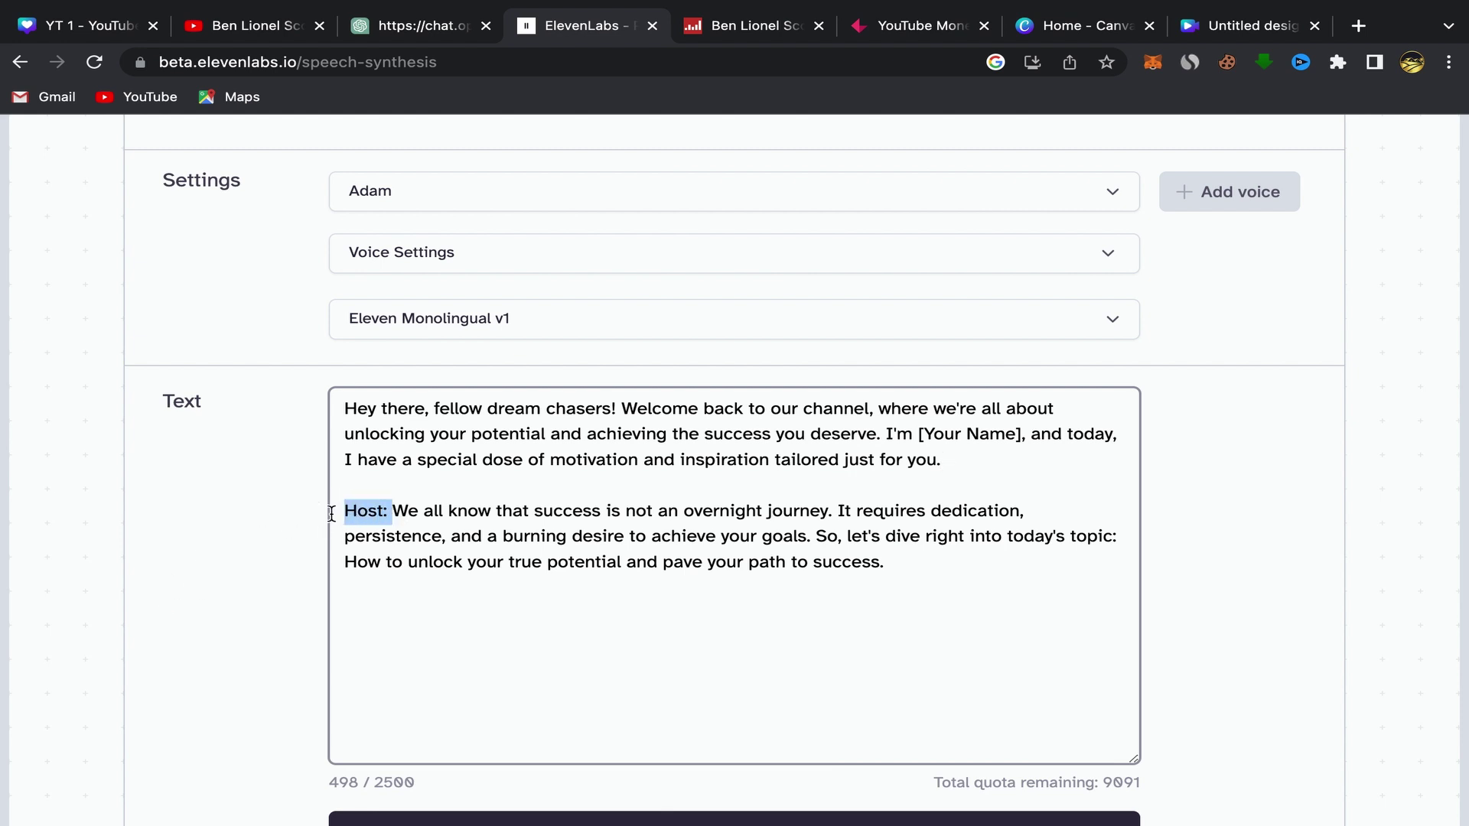
pyautogui.press('BackSpace')
pyautogui.press('BackSpace')
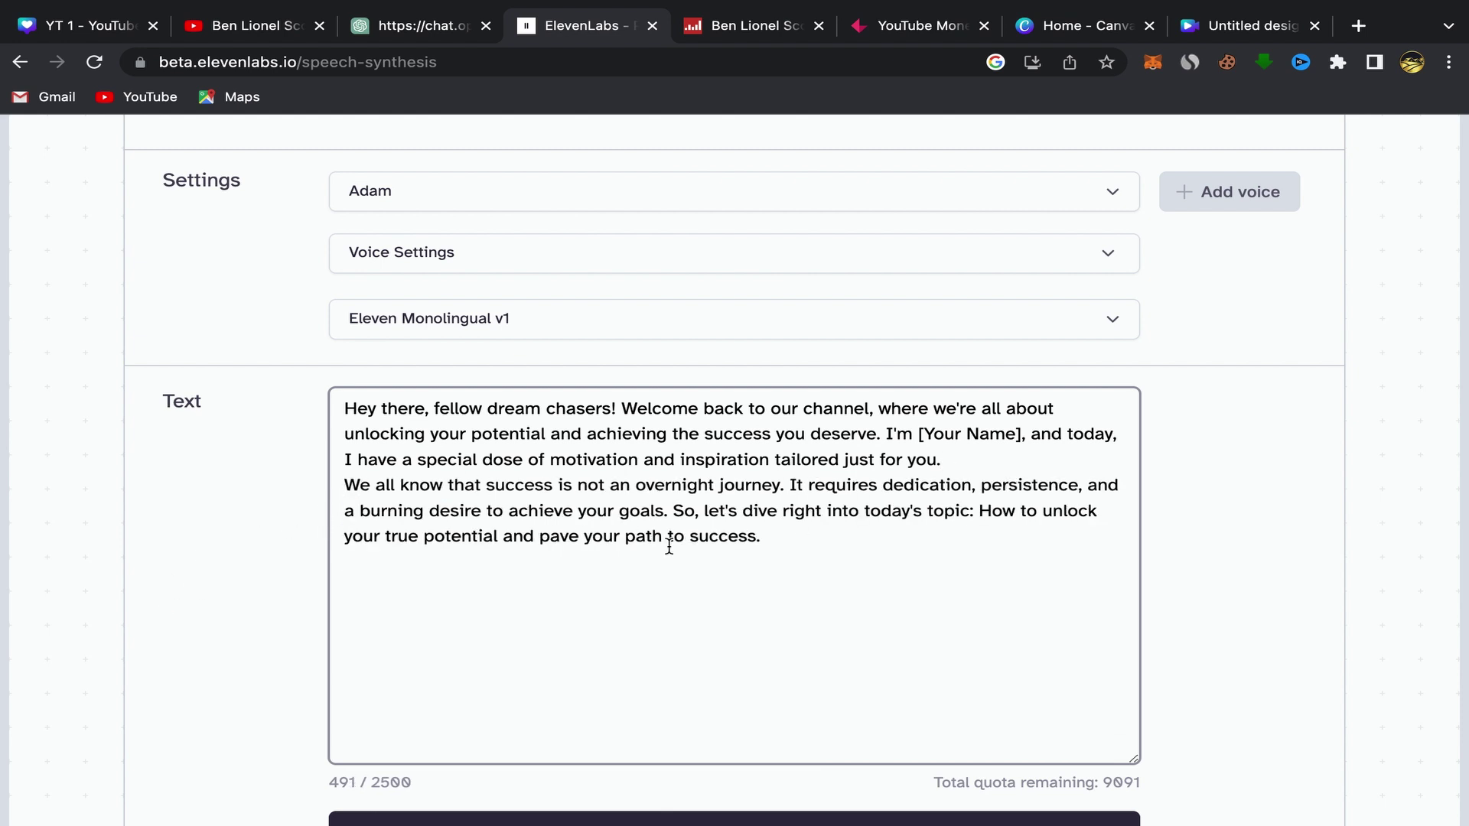
# - Look through the premade voices offered for speech synthesis and close the list without picking another one
pyautogui.click(847, 203)
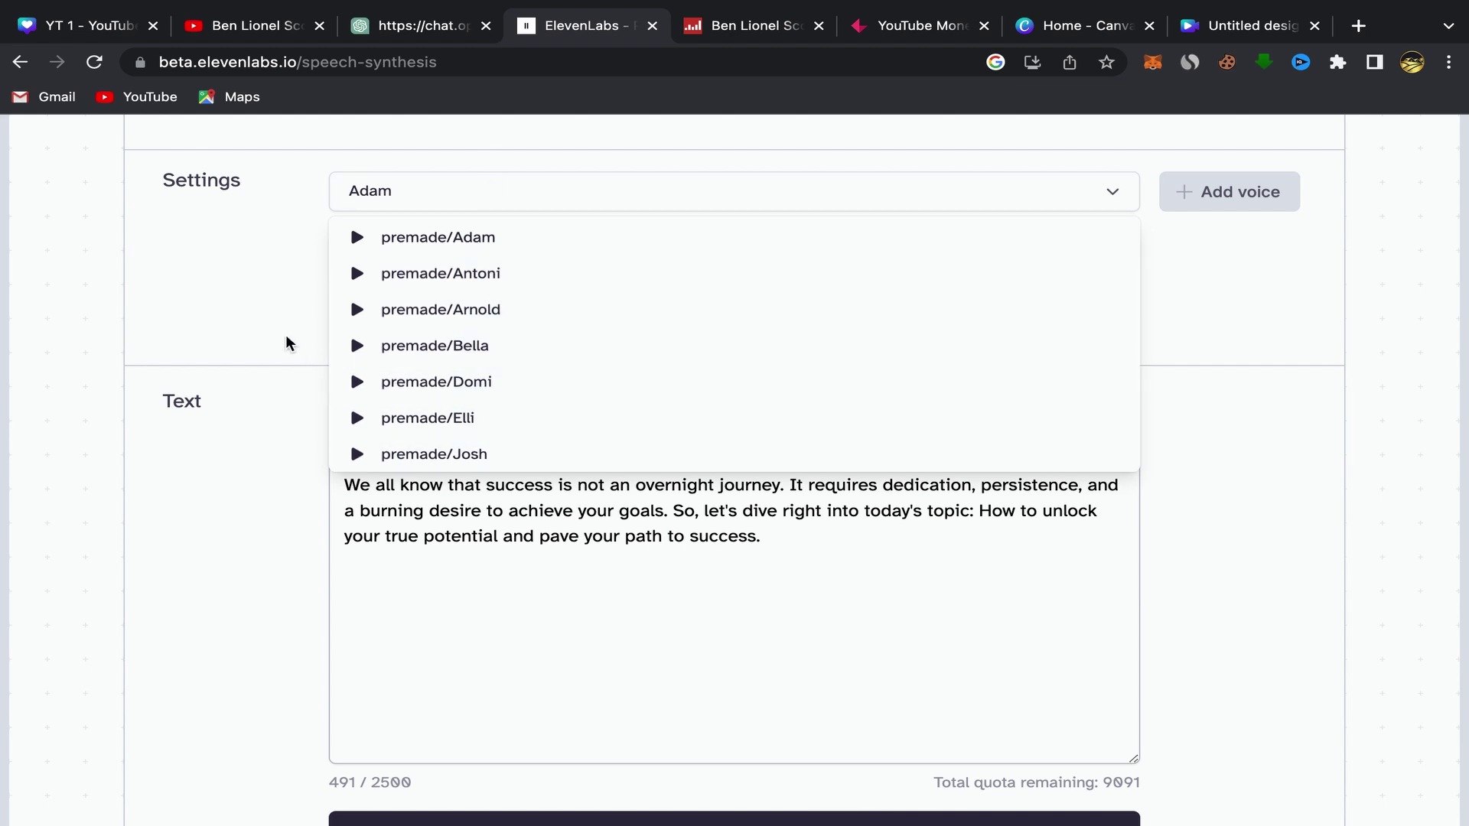
pyautogui.scroll(-1, 436, 406)
pyautogui.scroll(1, 441, 411)
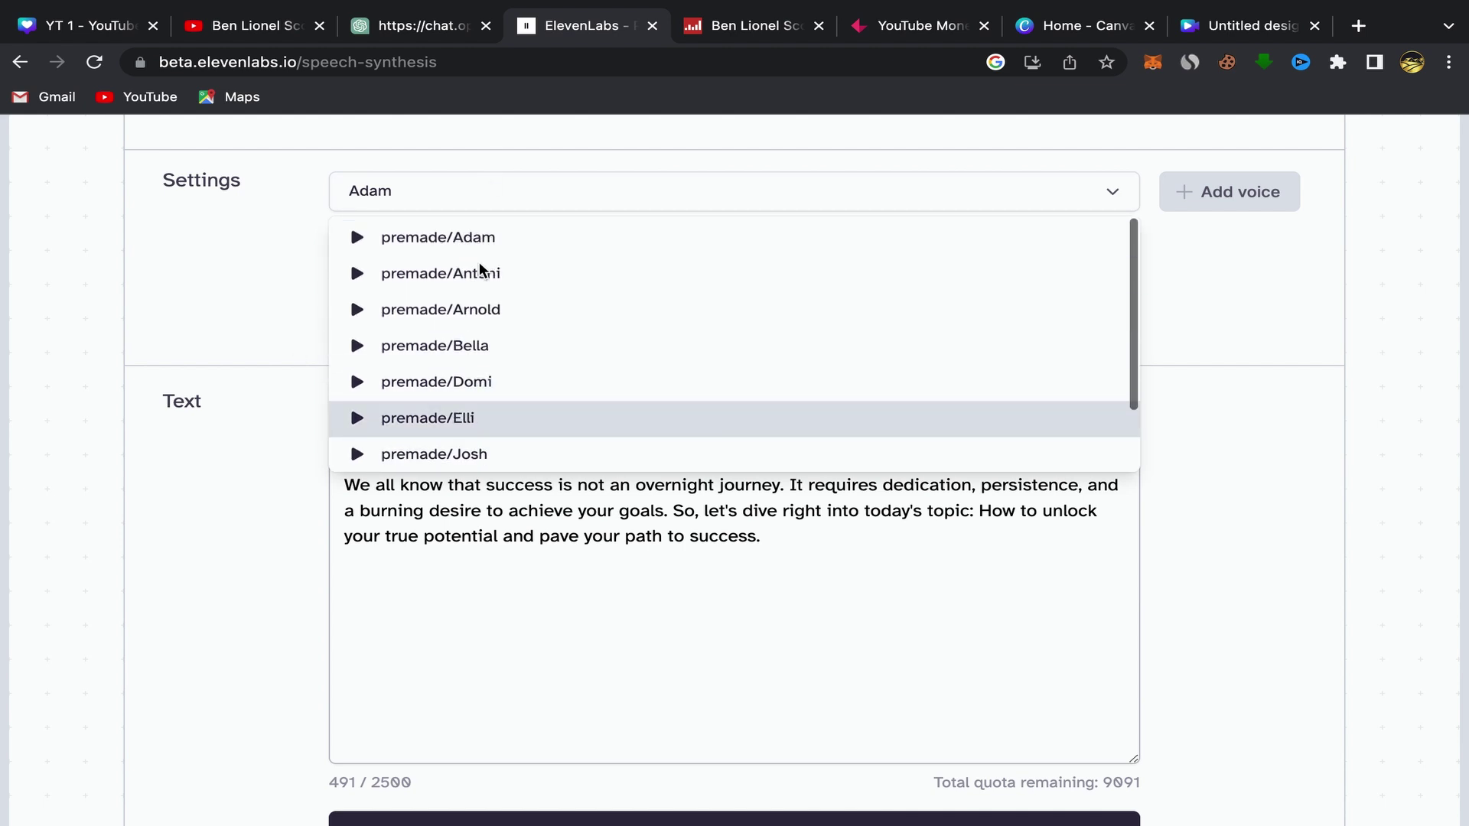
pyautogui.click(263, 258)
# - Generate speech from the cleaned-up text with the Adam voice and pause its playback after a few seconds
pyautogui.scroll(-3, 585, 440)
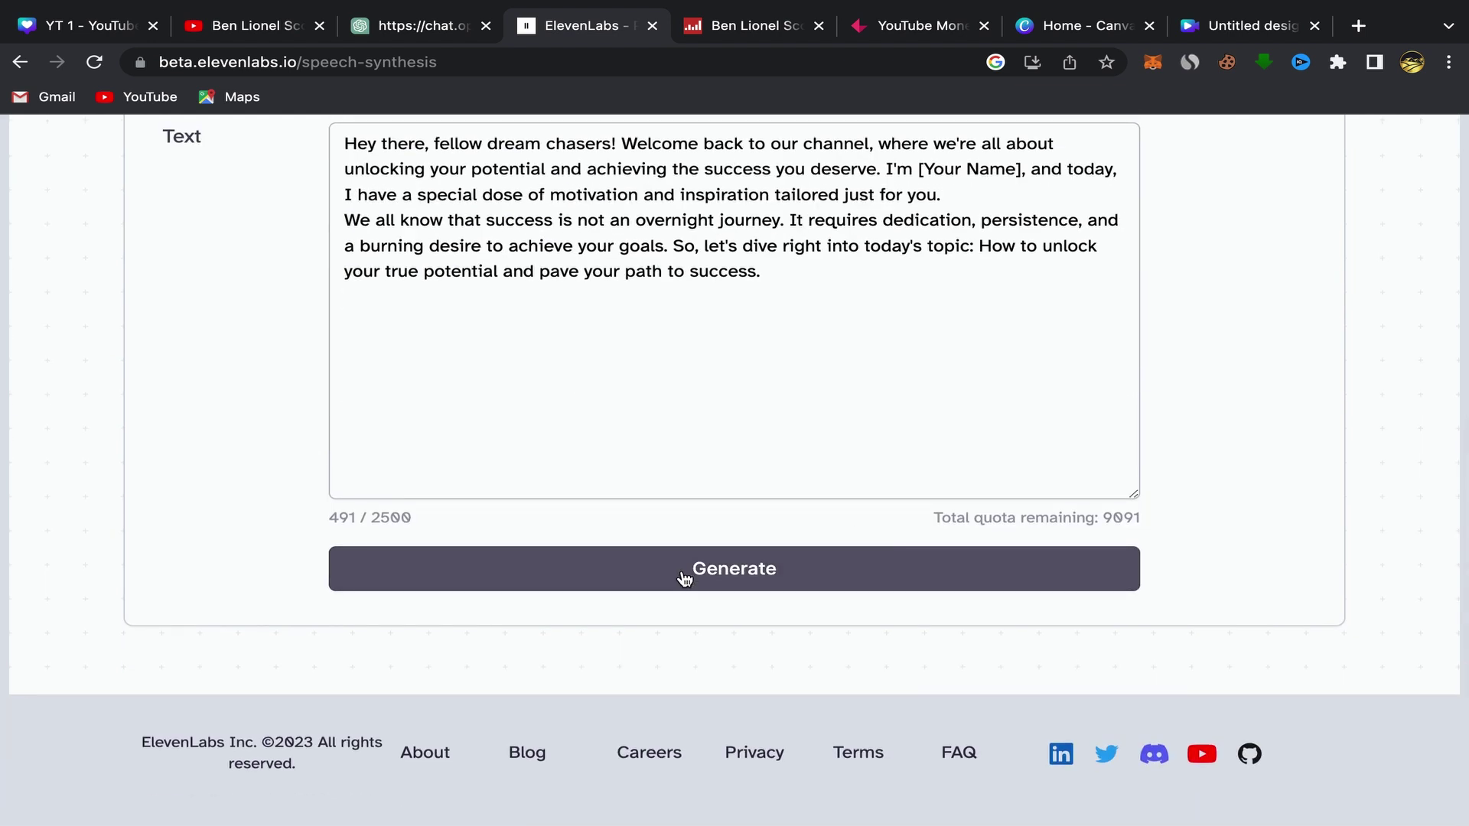
pyautogui.click(714, 585)
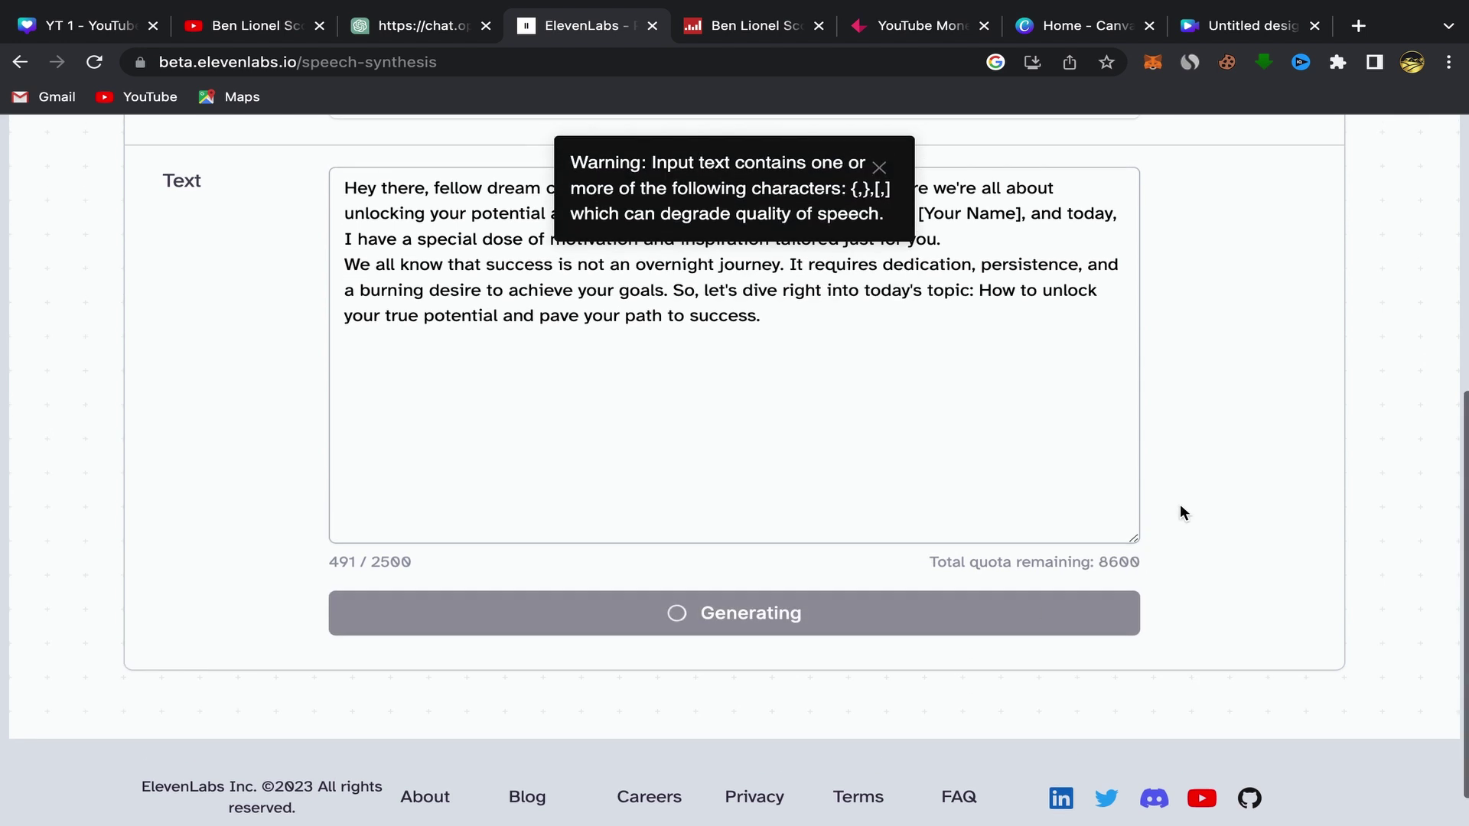
pyautogui.scroll(3, 1179, 511)
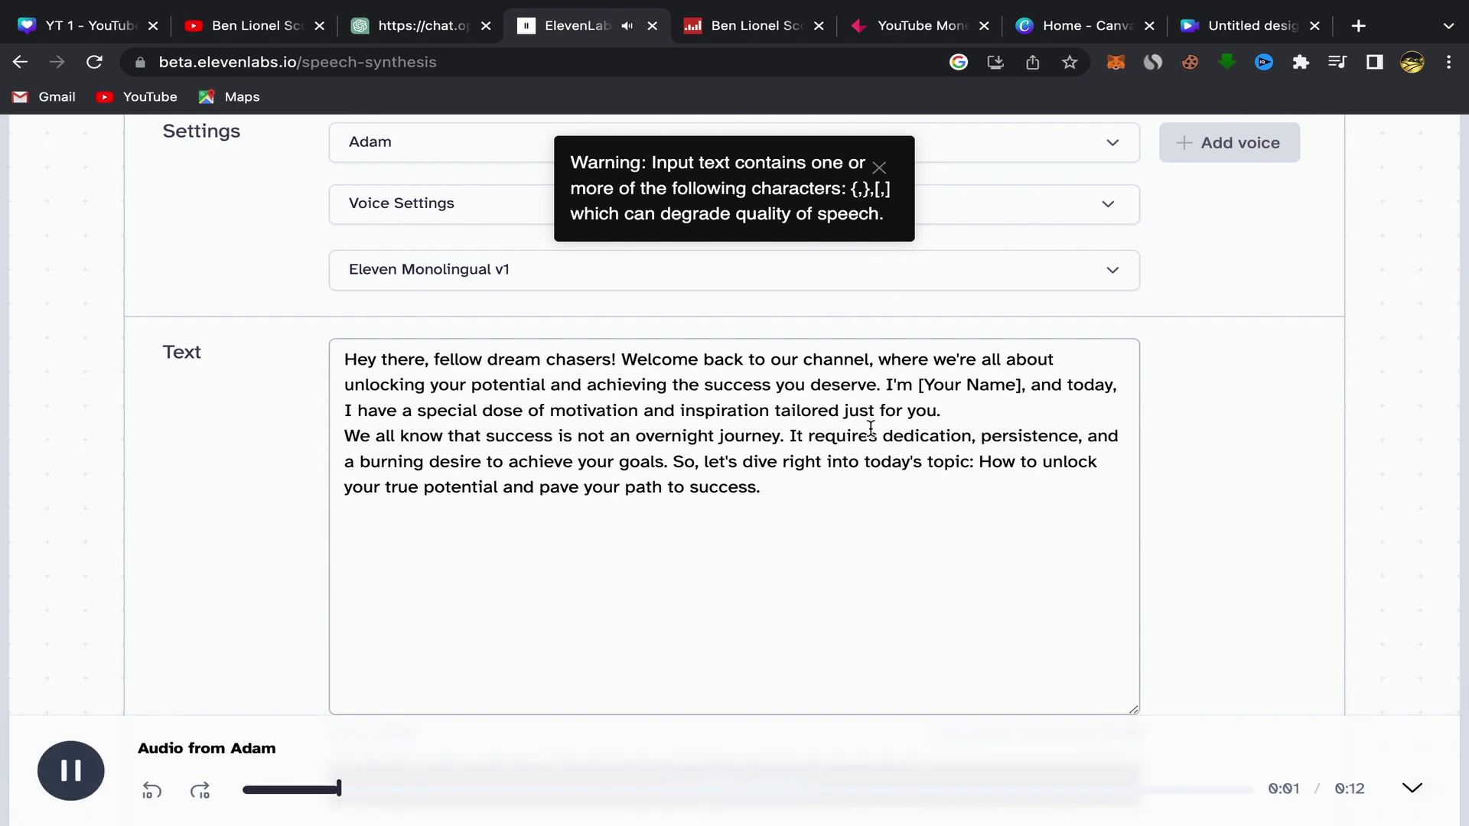
pyautogui.scroll(-3, 870, 427)
pyautogui.click(90, 771)
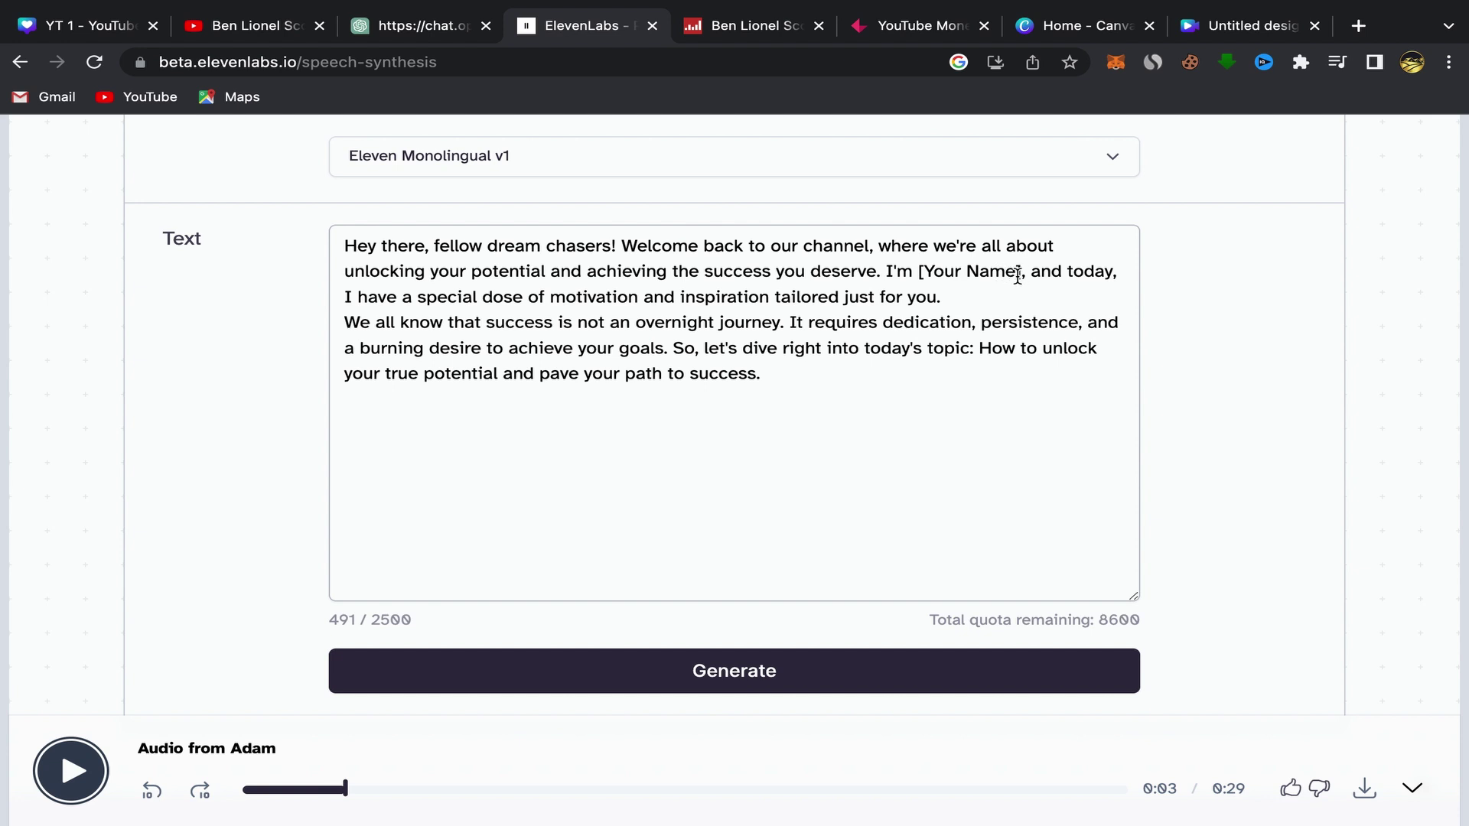
# - Remove "I'm [Your Name]" and the period before it so the sentence reads "the success you deserve, and today, I have"
pyautogui.moveTo(1021, 274); pyautogui.dragTo(917, 269)
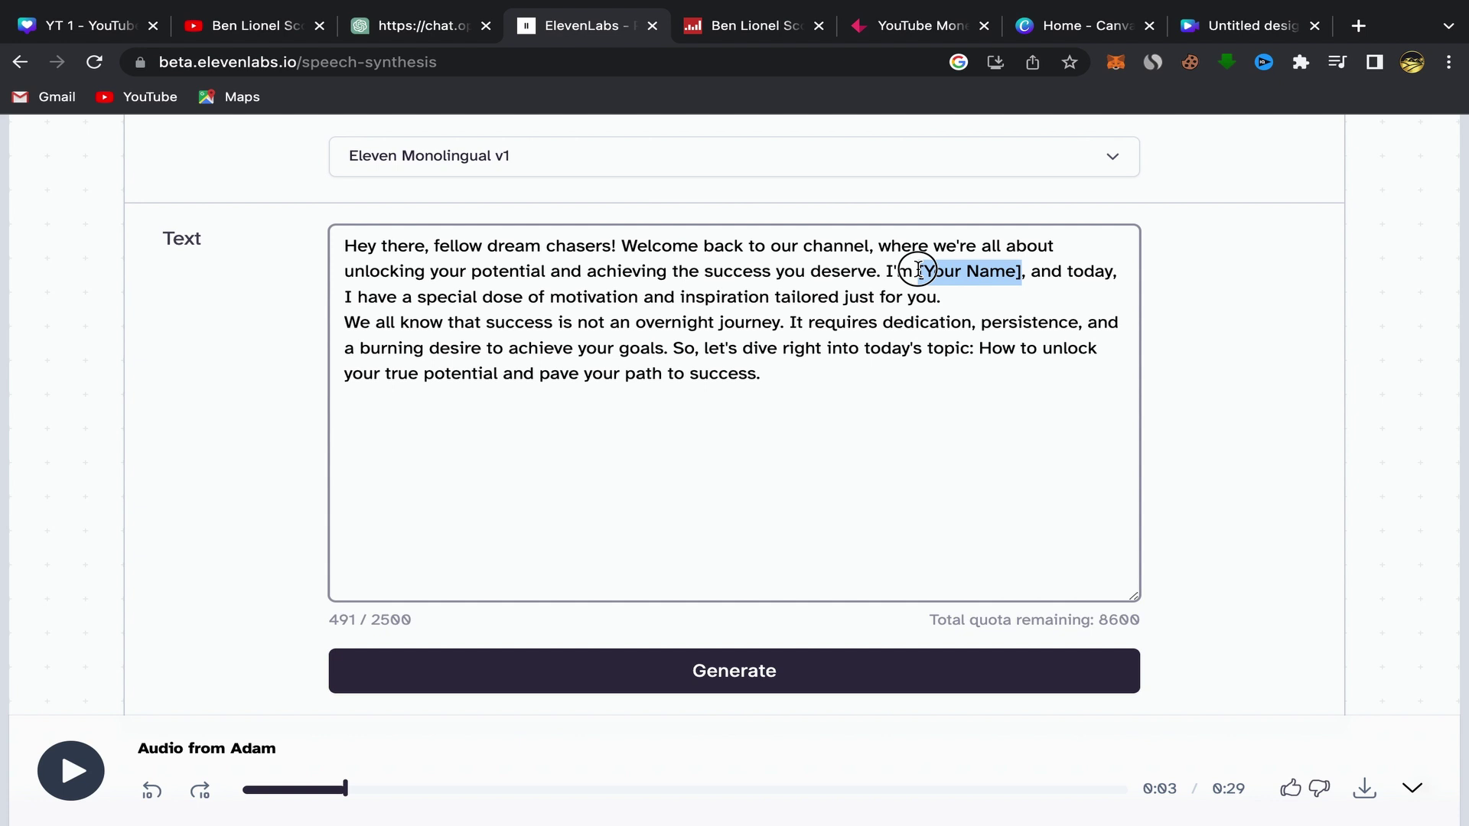
pyautogui.moveTo(918, 269); pyautogui.dragTo(887, 270)
pyautogui.press('BackSpace')
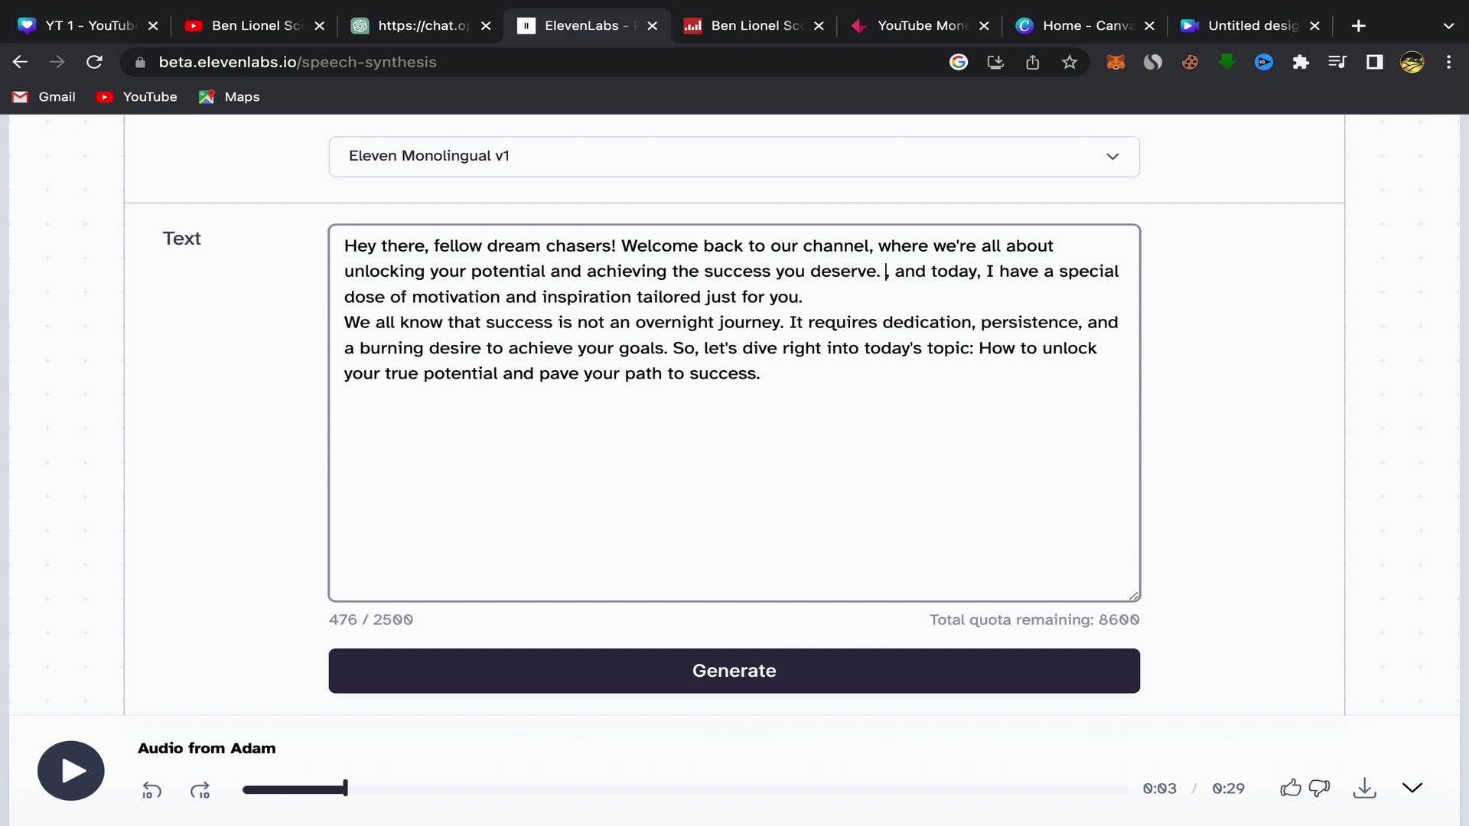
pyautogui.press('BackSpace')
pyautogui.press('BackSpace')
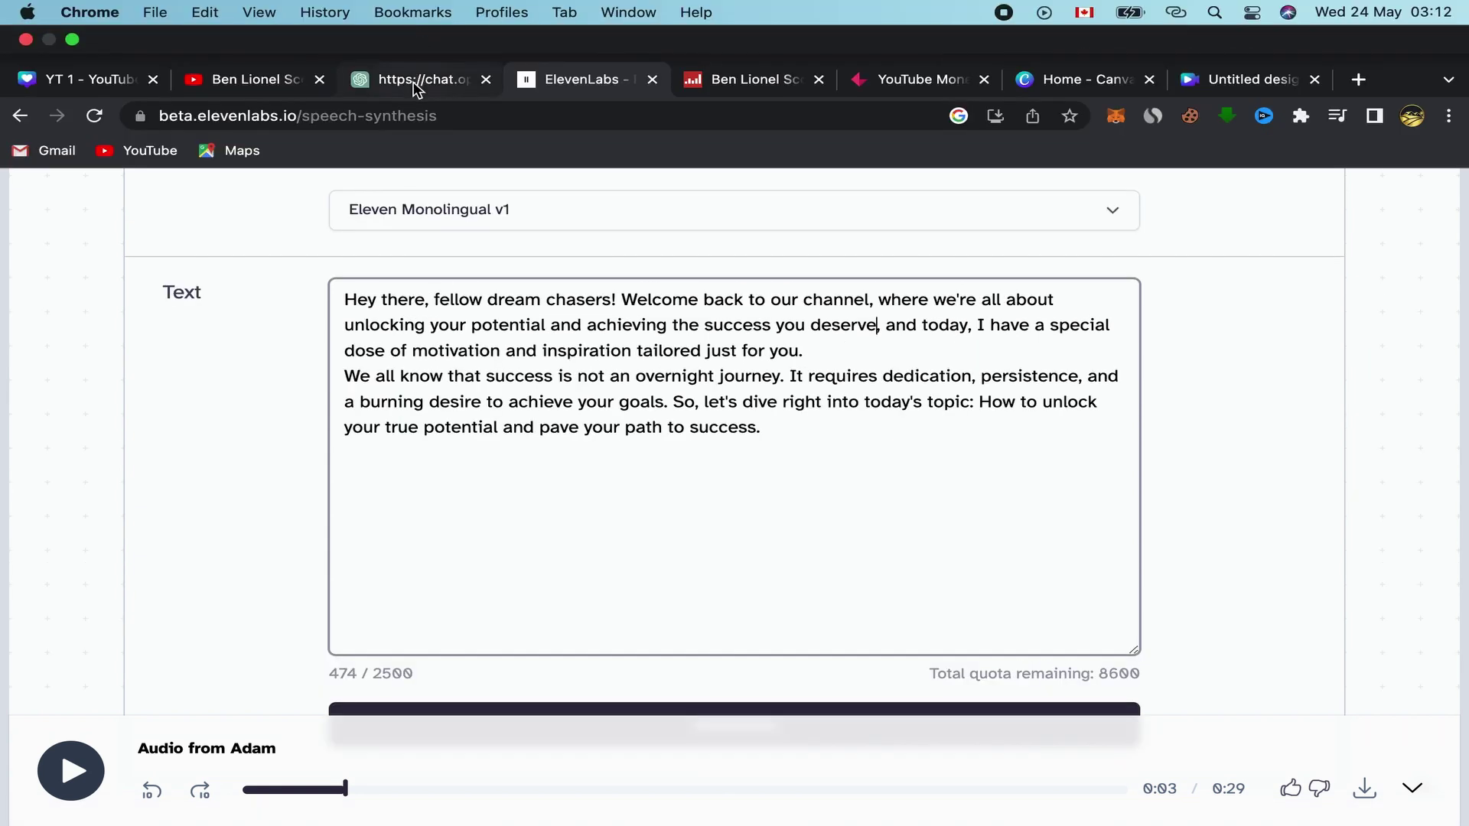
# - Return to ChatGPT and copy the next host passage, from "The first step on this incredible journey" to "lows of your journey."
pyautogui.click(413, 89)
pyautogui.click(516, 433)
pyautogui.scroll(-5, 516, 433)
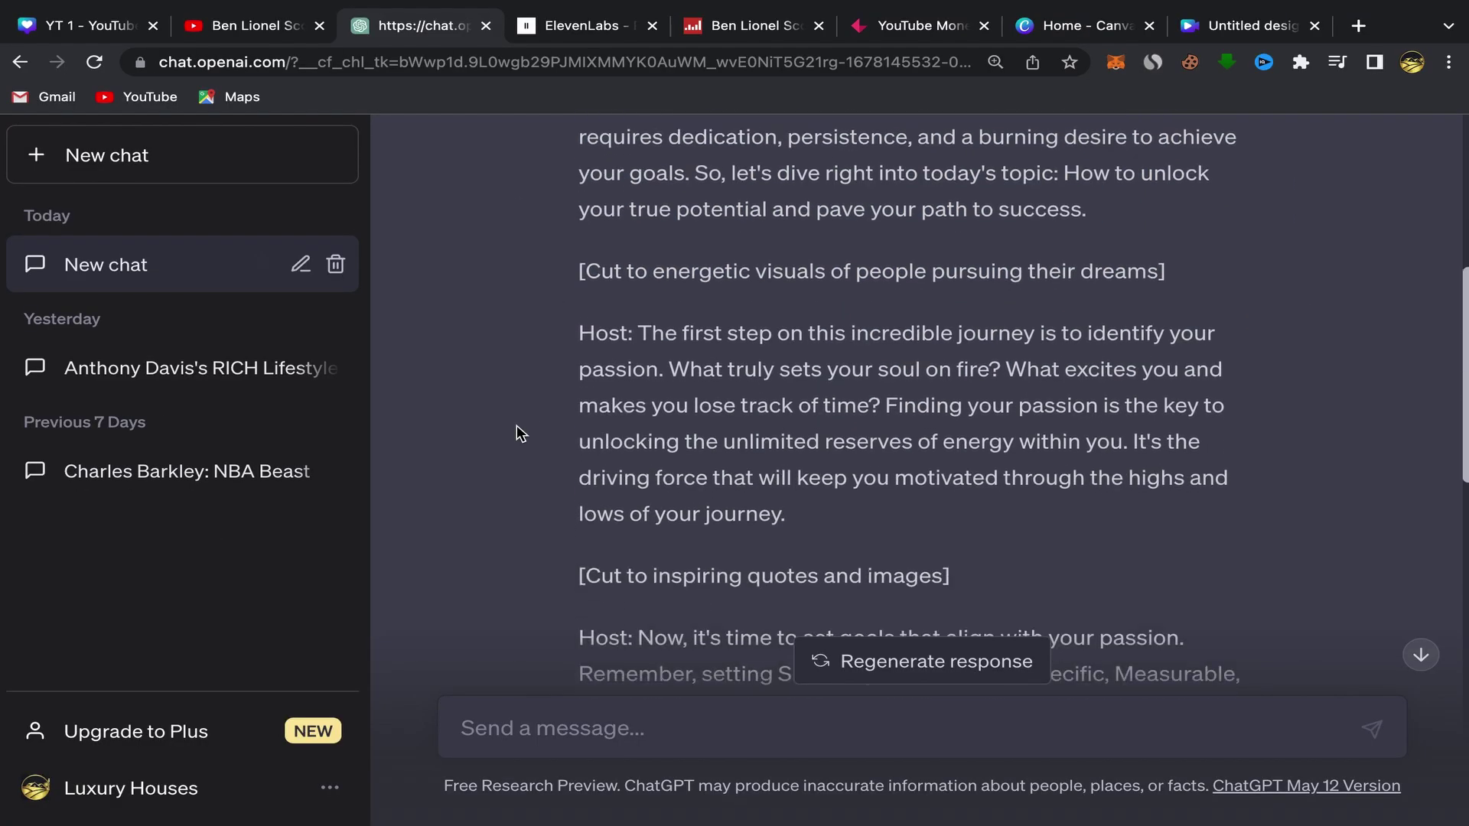
pyautogui.scroll(-2, 516, 426)
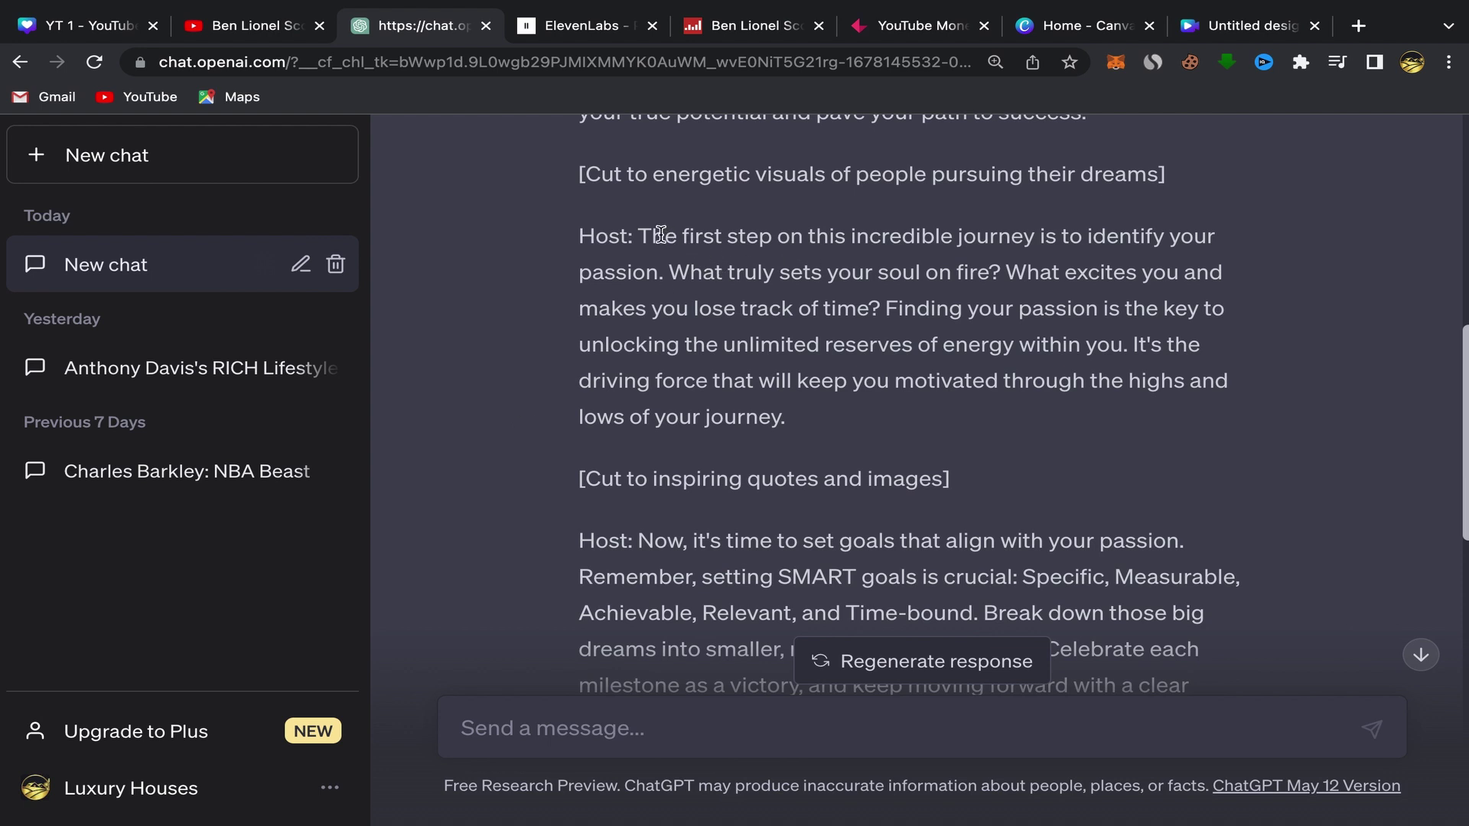
pyautogui.moveTo(638, 235); pyautogui.dragTo(799, 415)
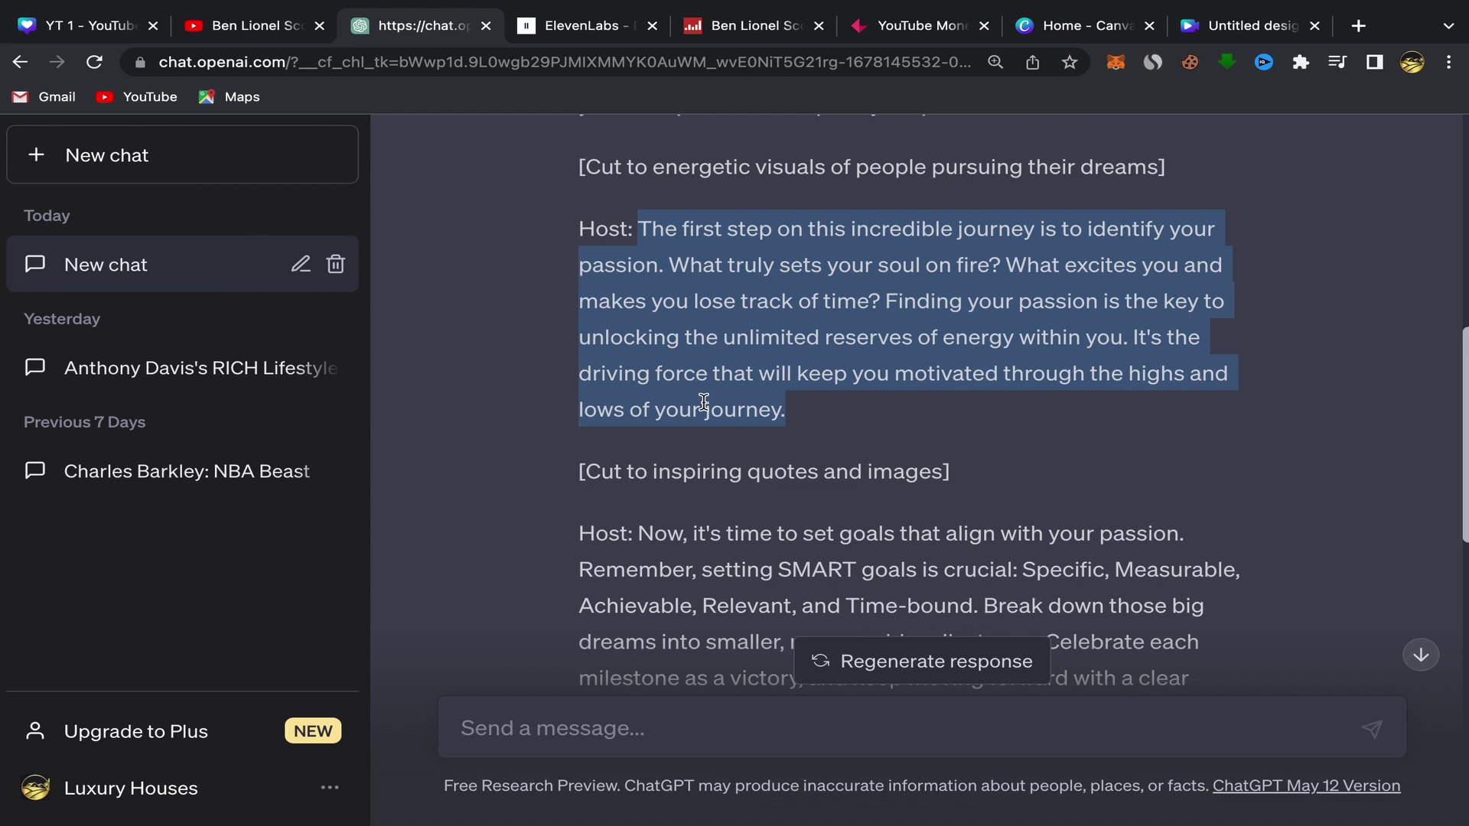
pyautogui.rightClick(695, 410)
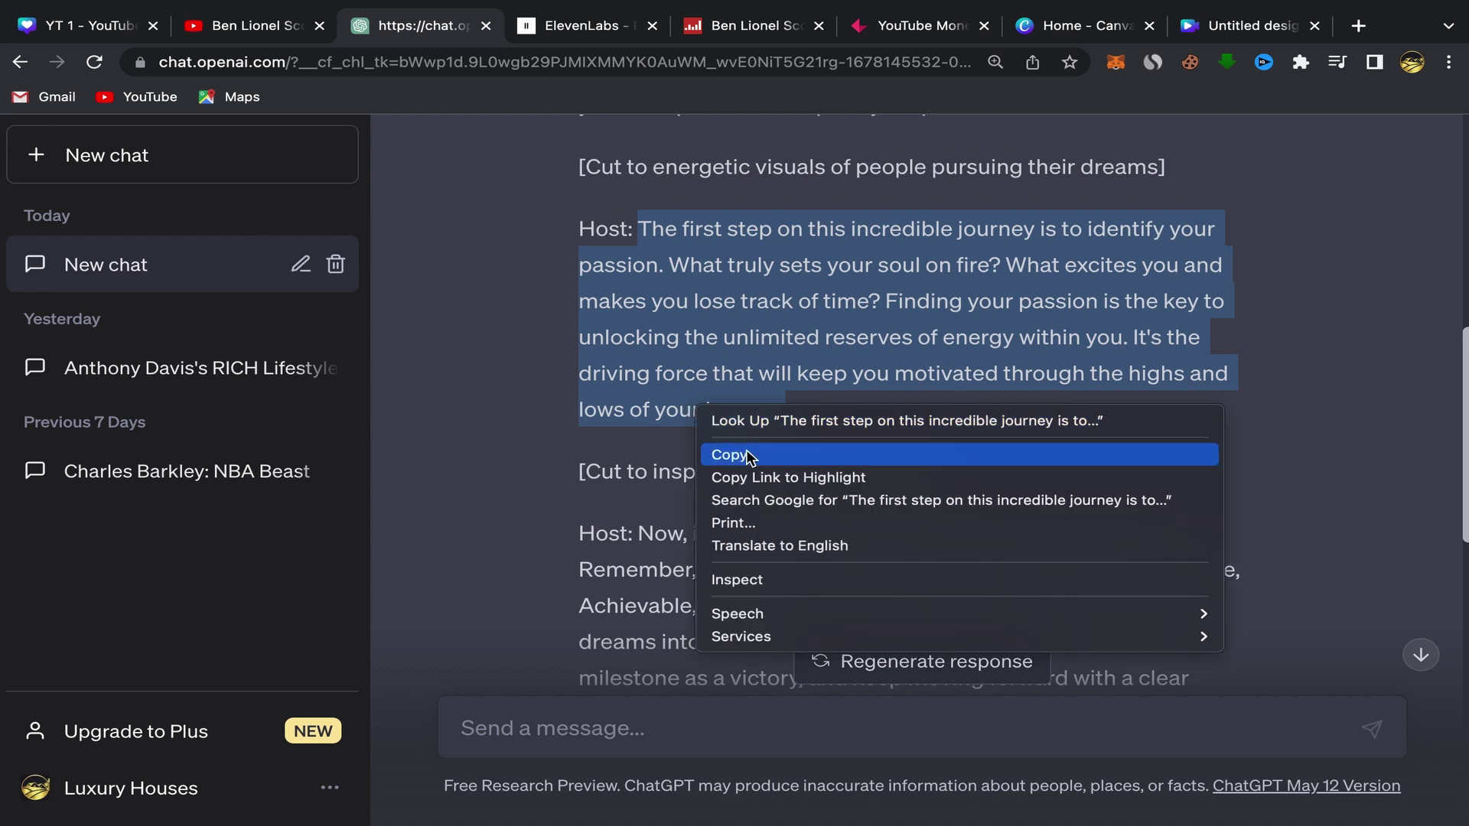
pyautogui.click(746, 456)
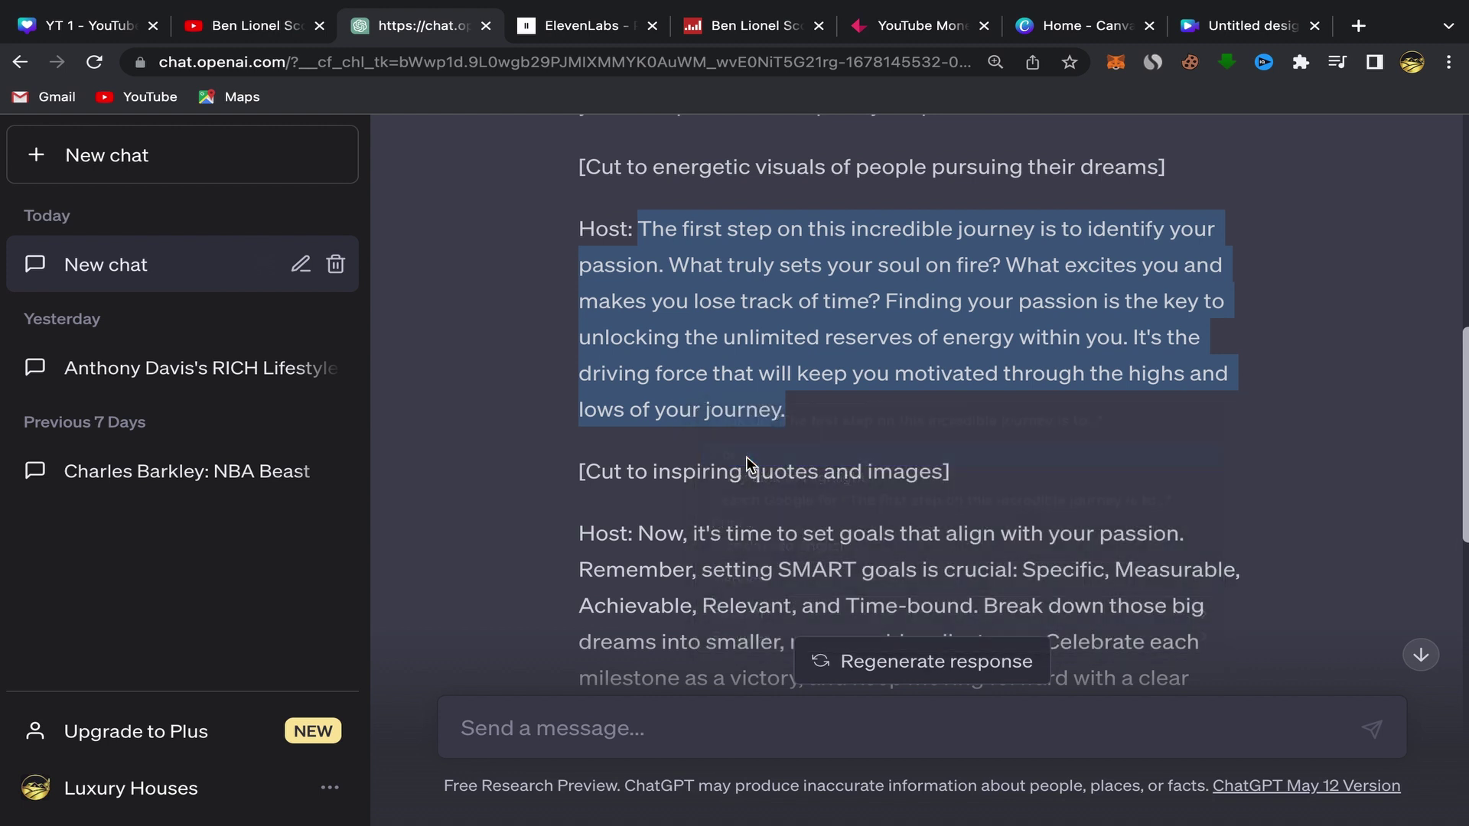
# - Paste the copied passage in ElevenLabs after "pave your path to success." and separate the two sentences with a space
pyautogui.click(579, 25)
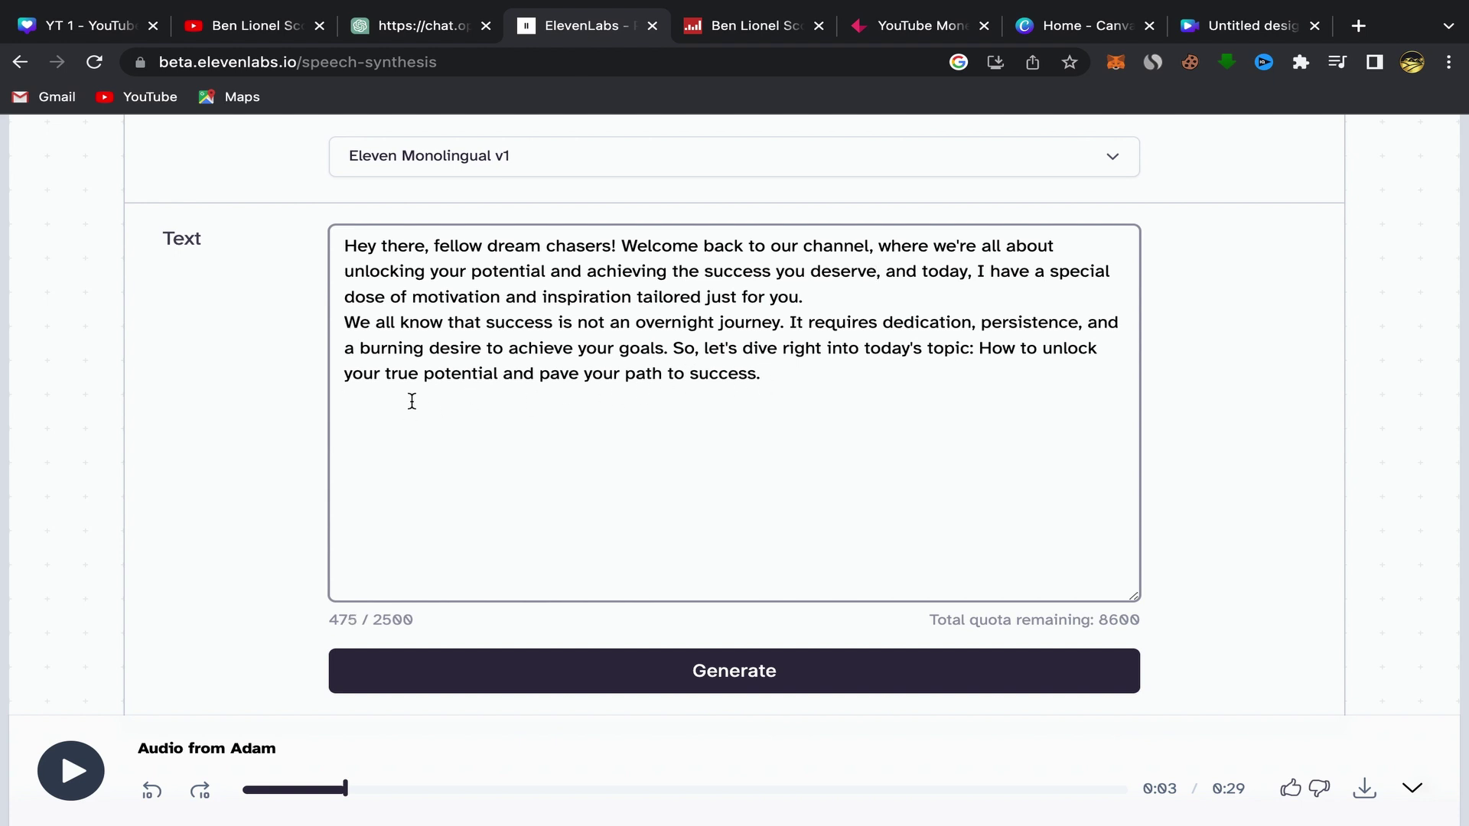
pyautogui.rightClick(353, 400)
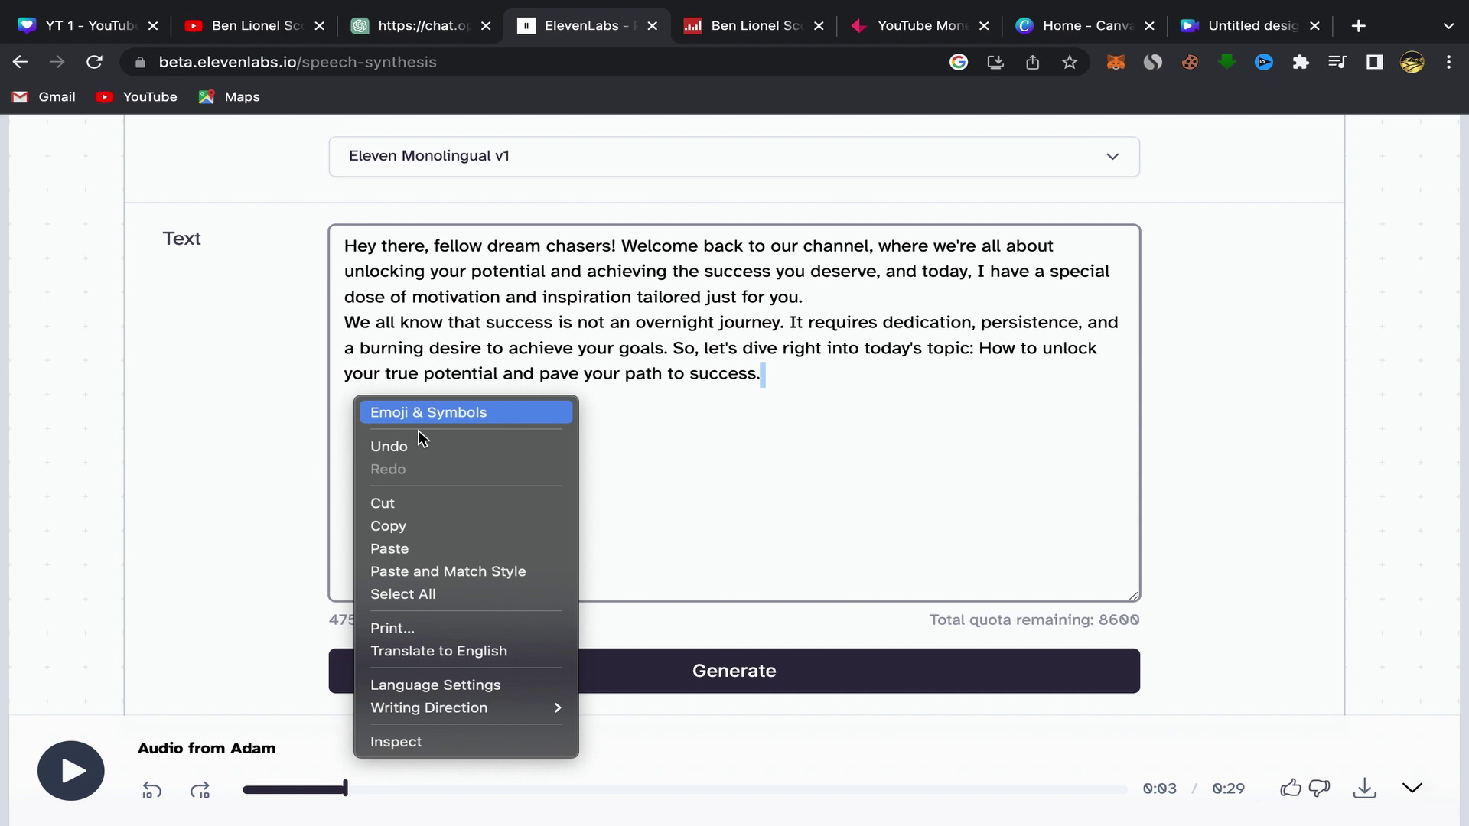
pyautogui.click(406, 549)
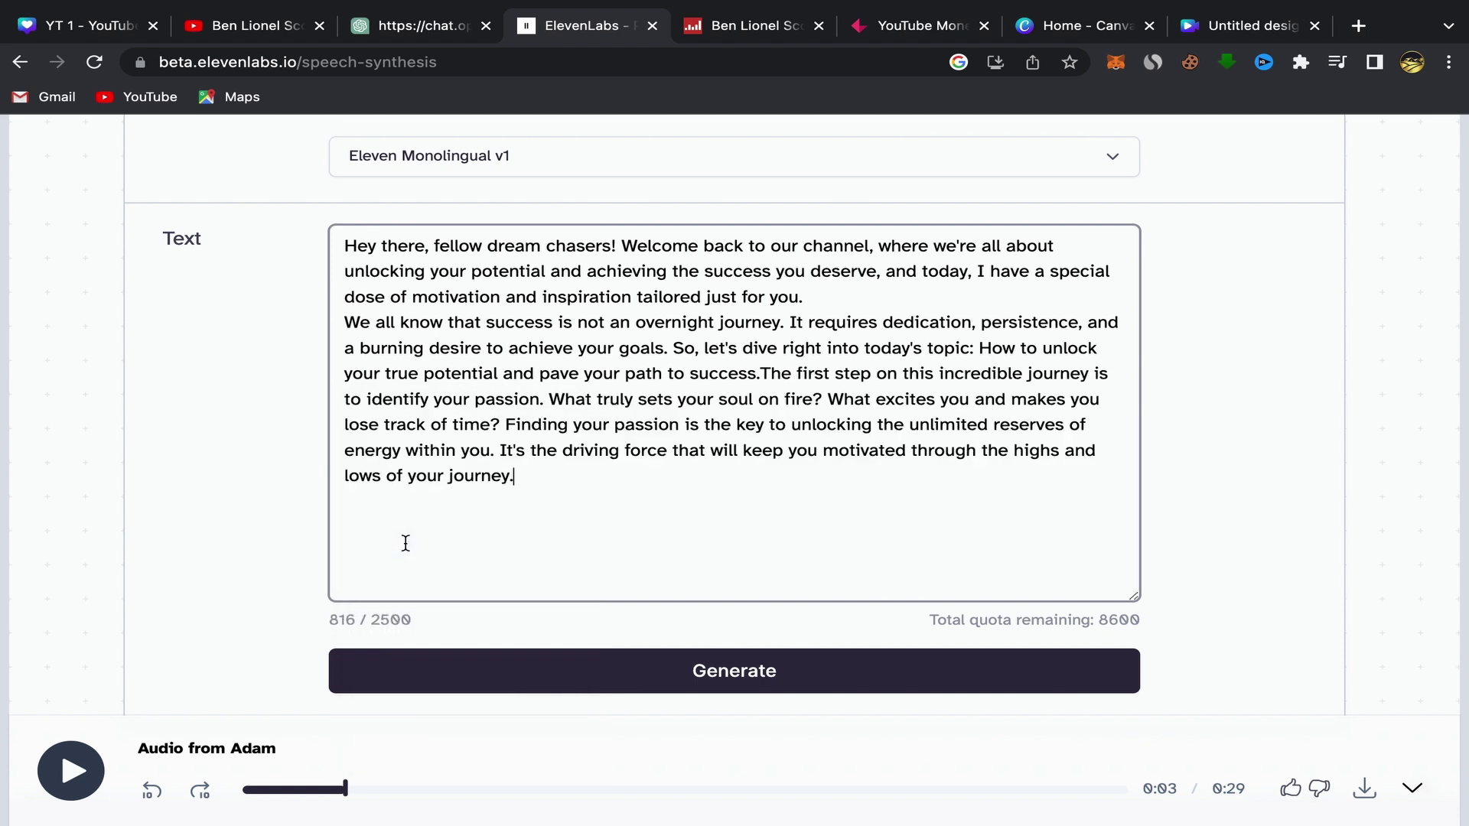
pyautogui.click(762, 372)
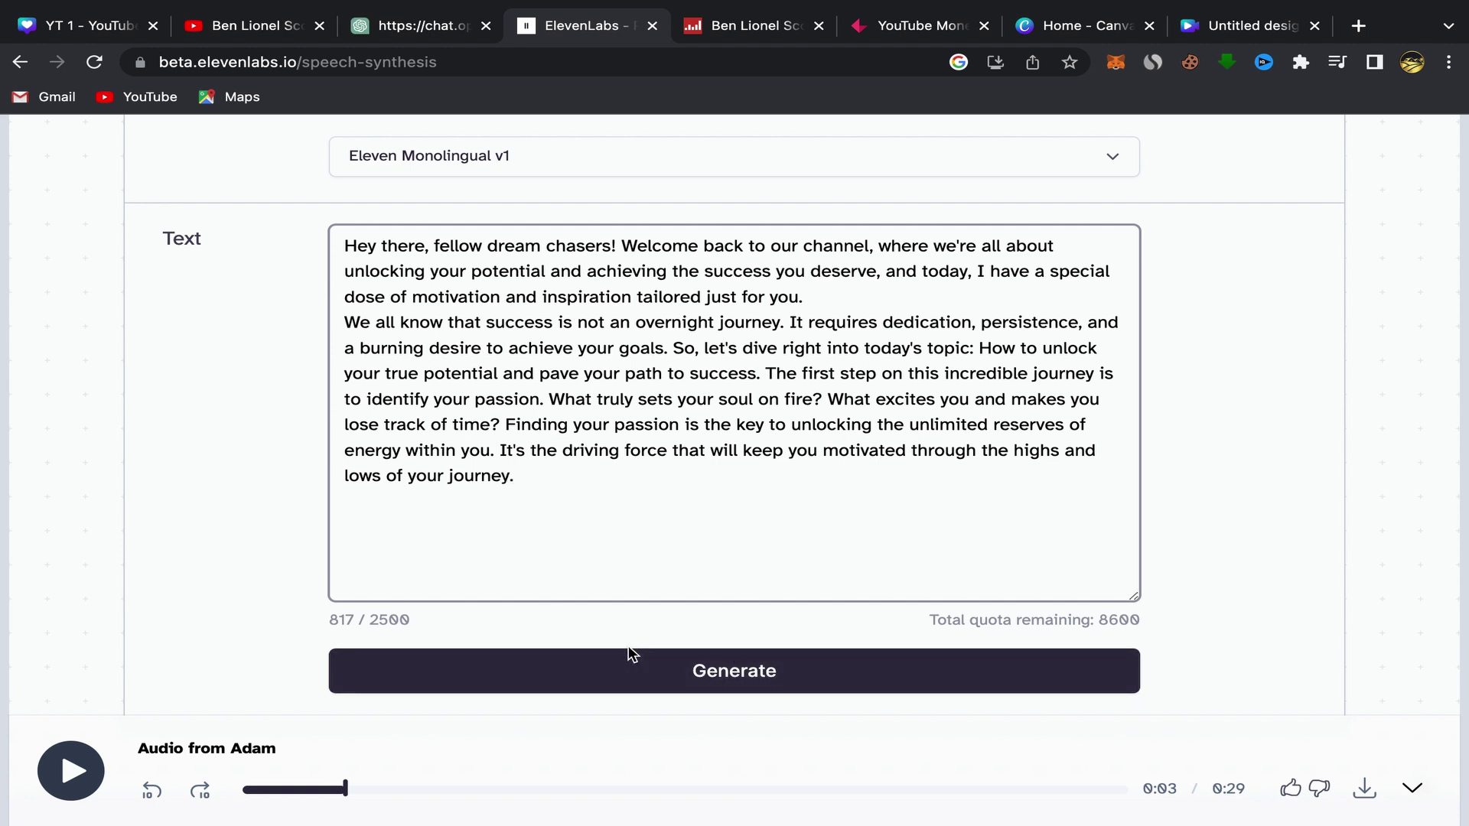
# - Generate the Adam narration from the extended text, preview part of it and download the audio file
pyautogui.click(722, 674)
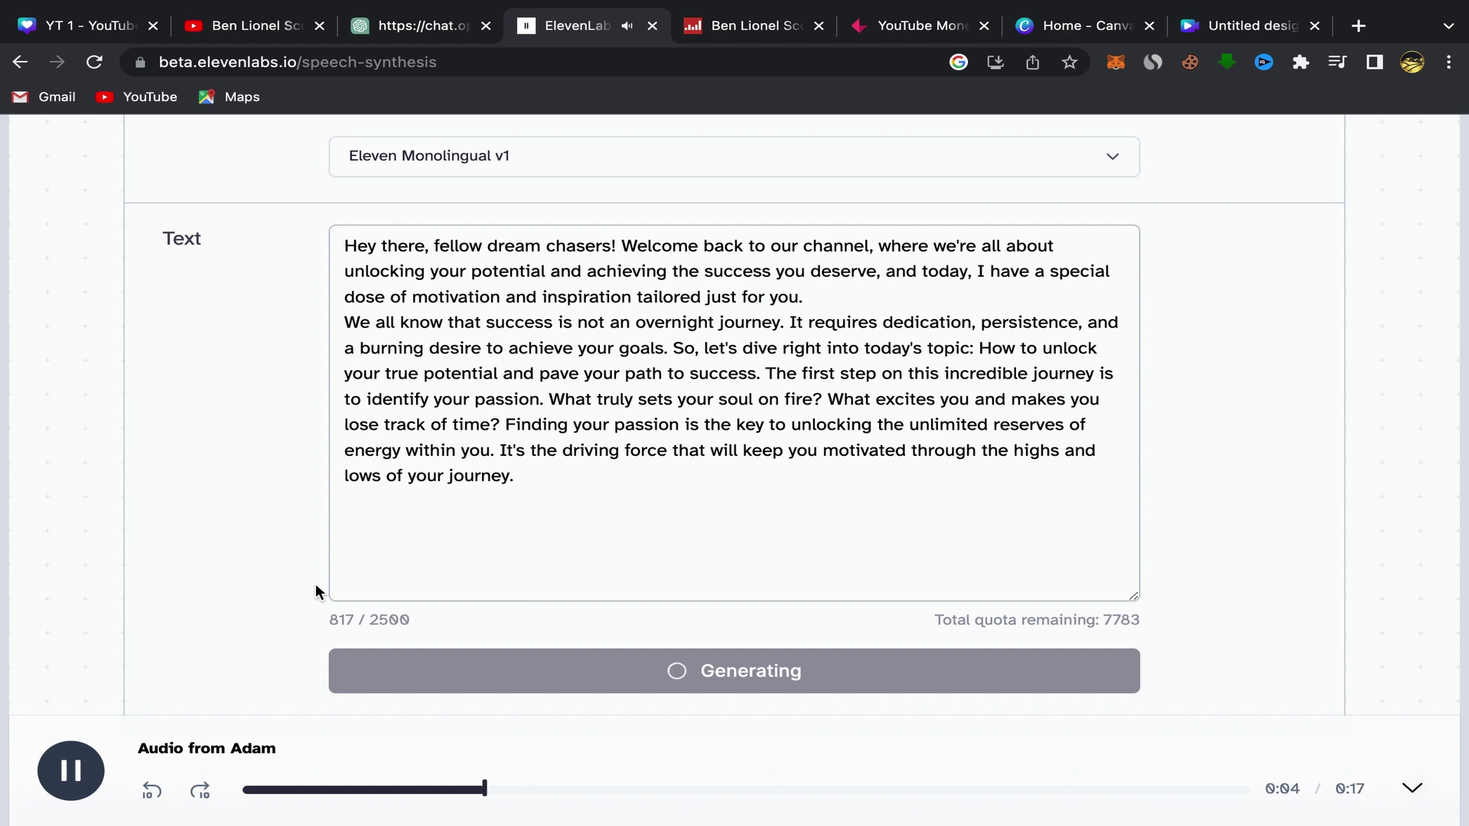
pyautogui.moveTo(445, 791); pyautogui.dragTo(201, 791)
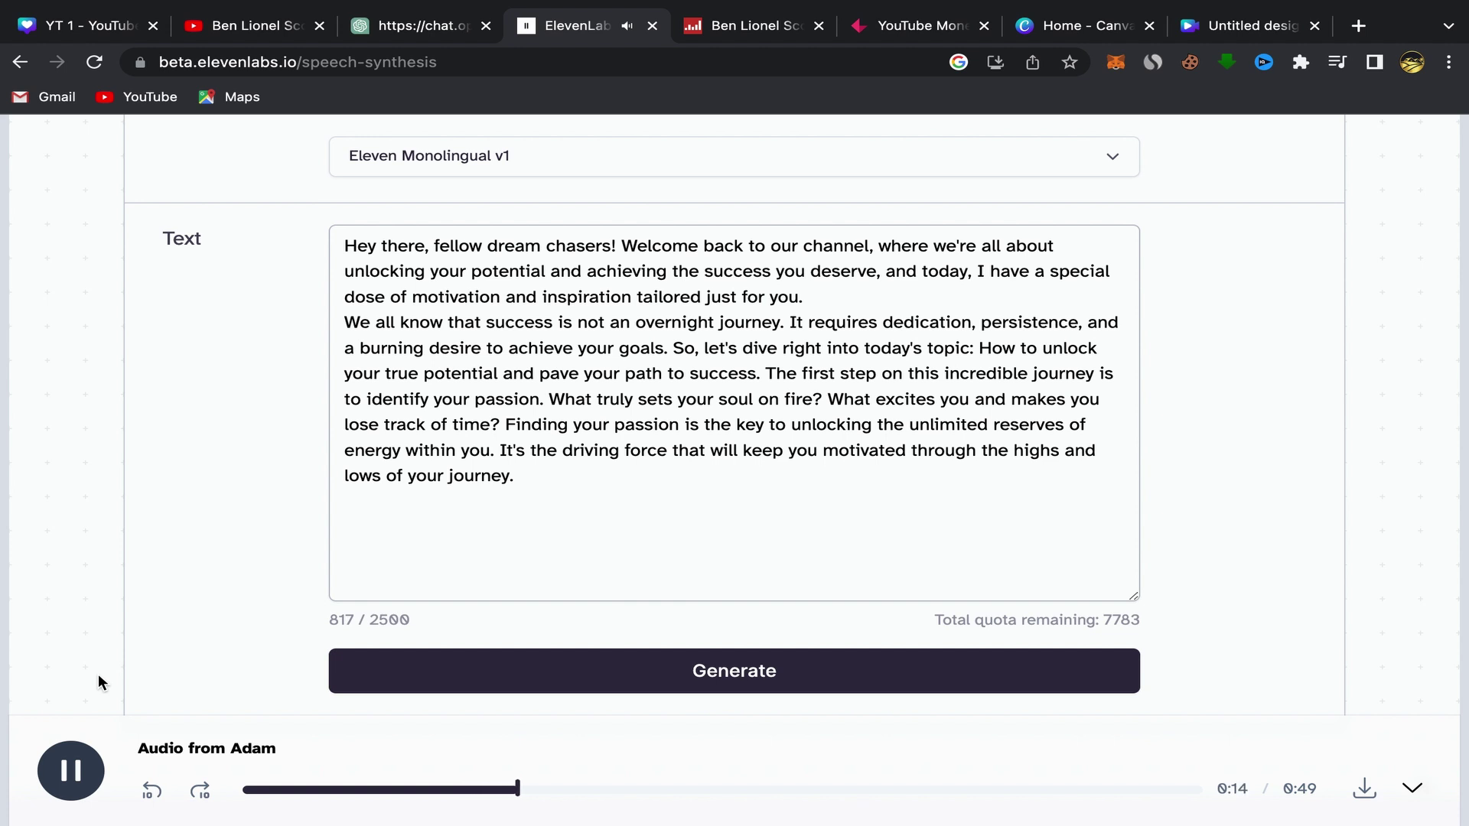
pyautogui.click(71, 776)
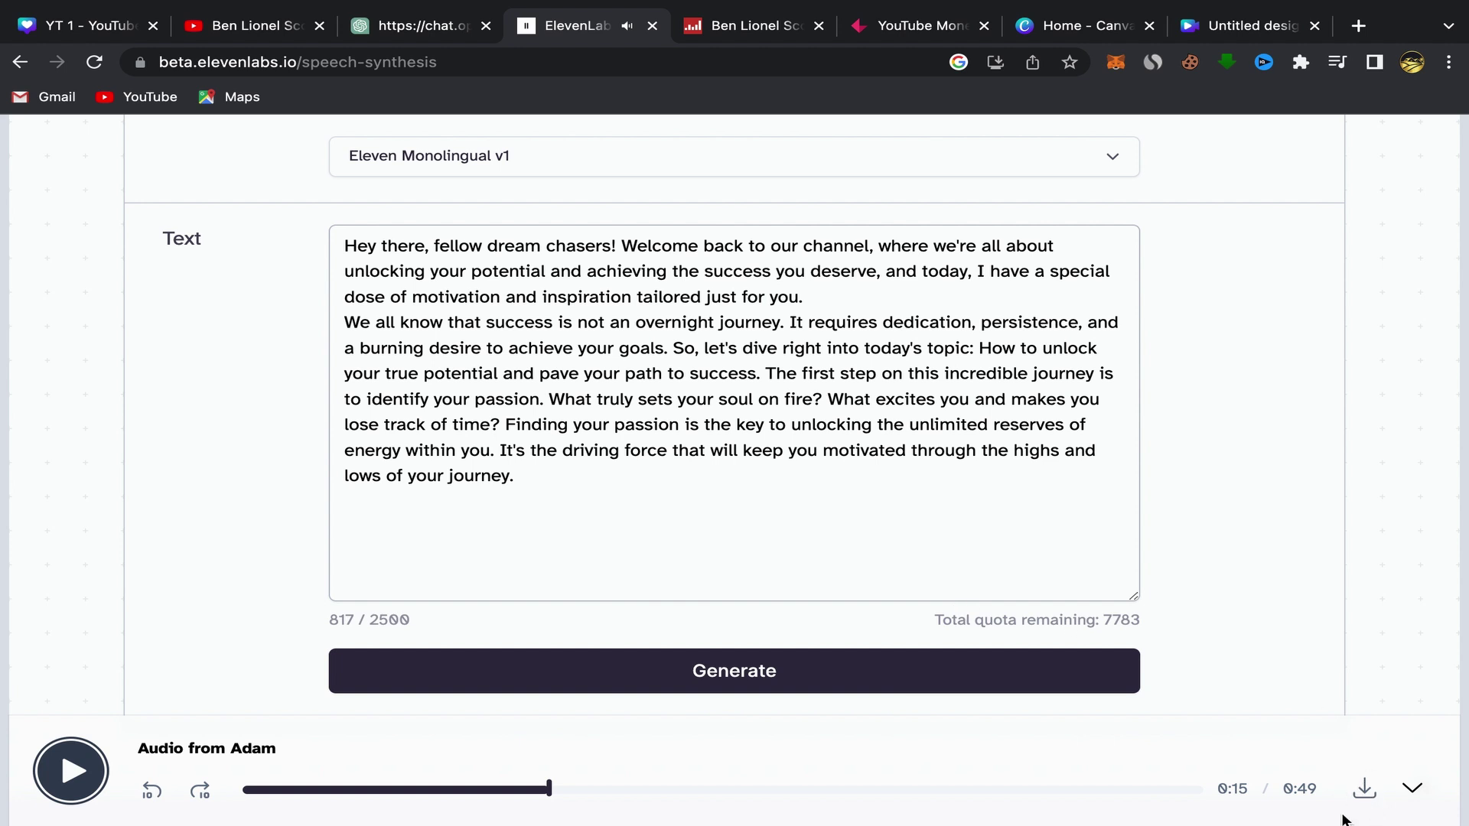
pyautogui.click(1366, 794)
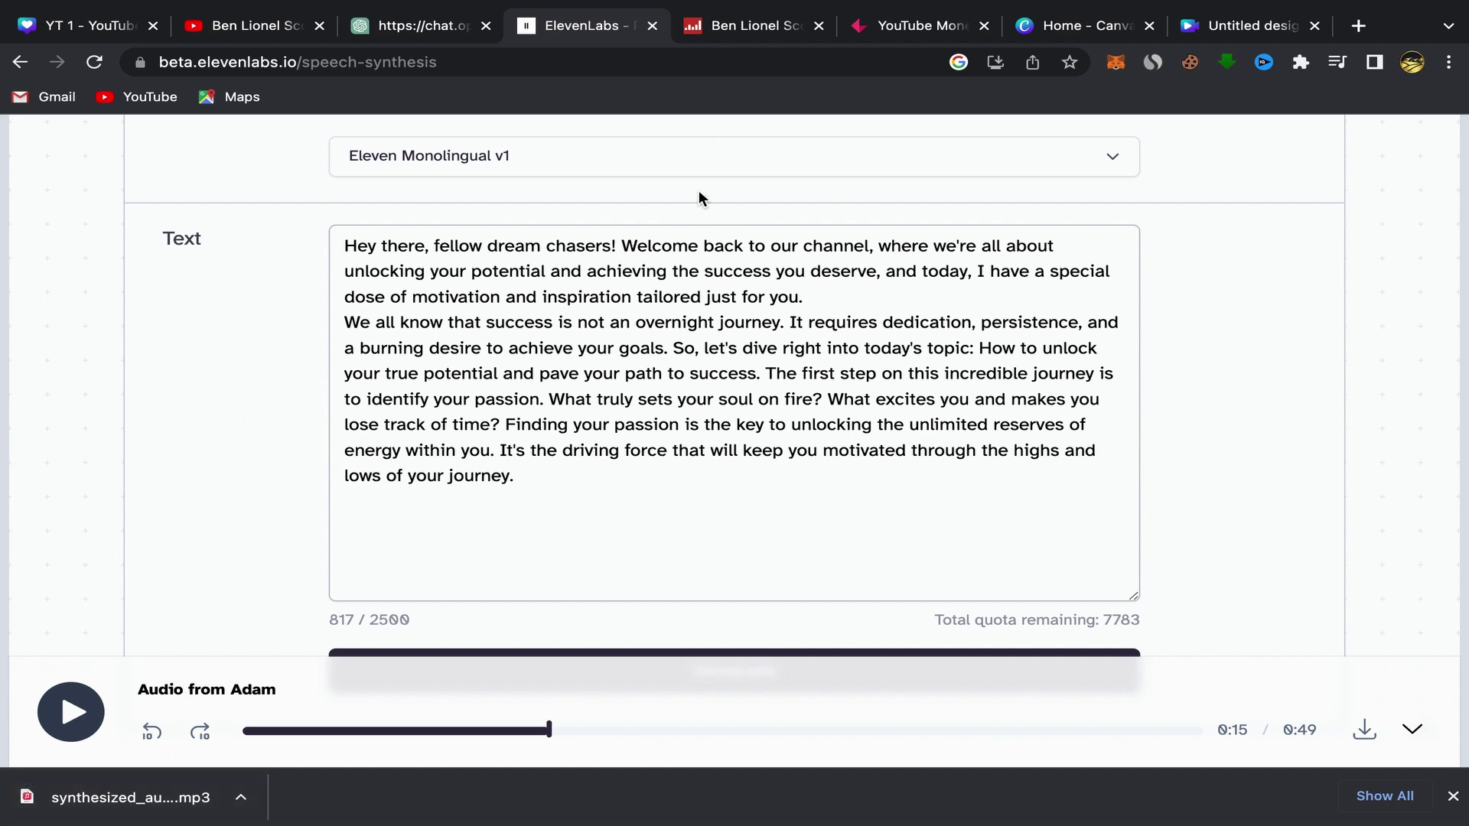
# - Switch to the Canva home page and dismiss the browser's downloads bar
pyautogui.click(1044, 32)
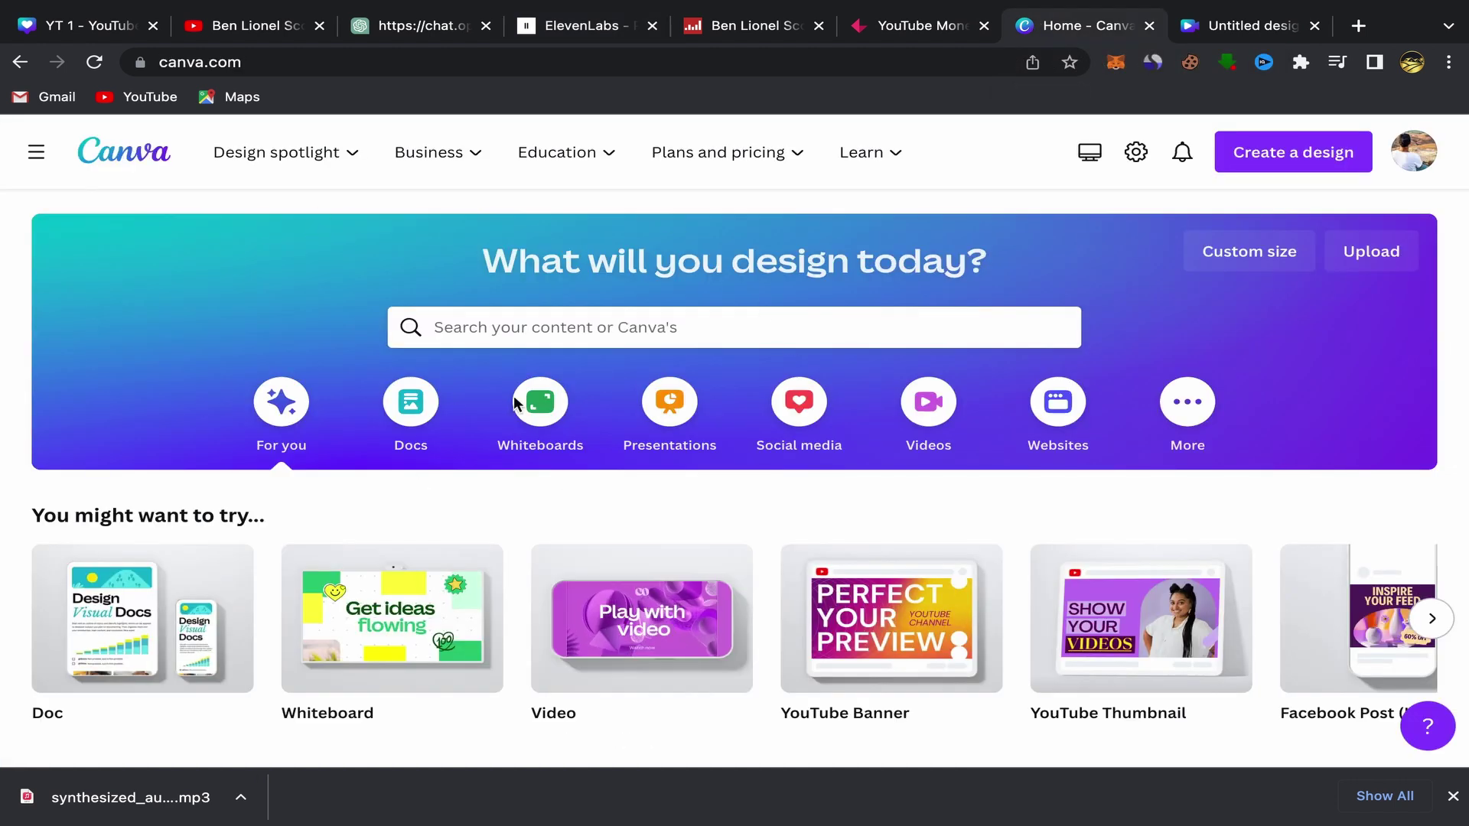
pyautogui.click(1451, 796)
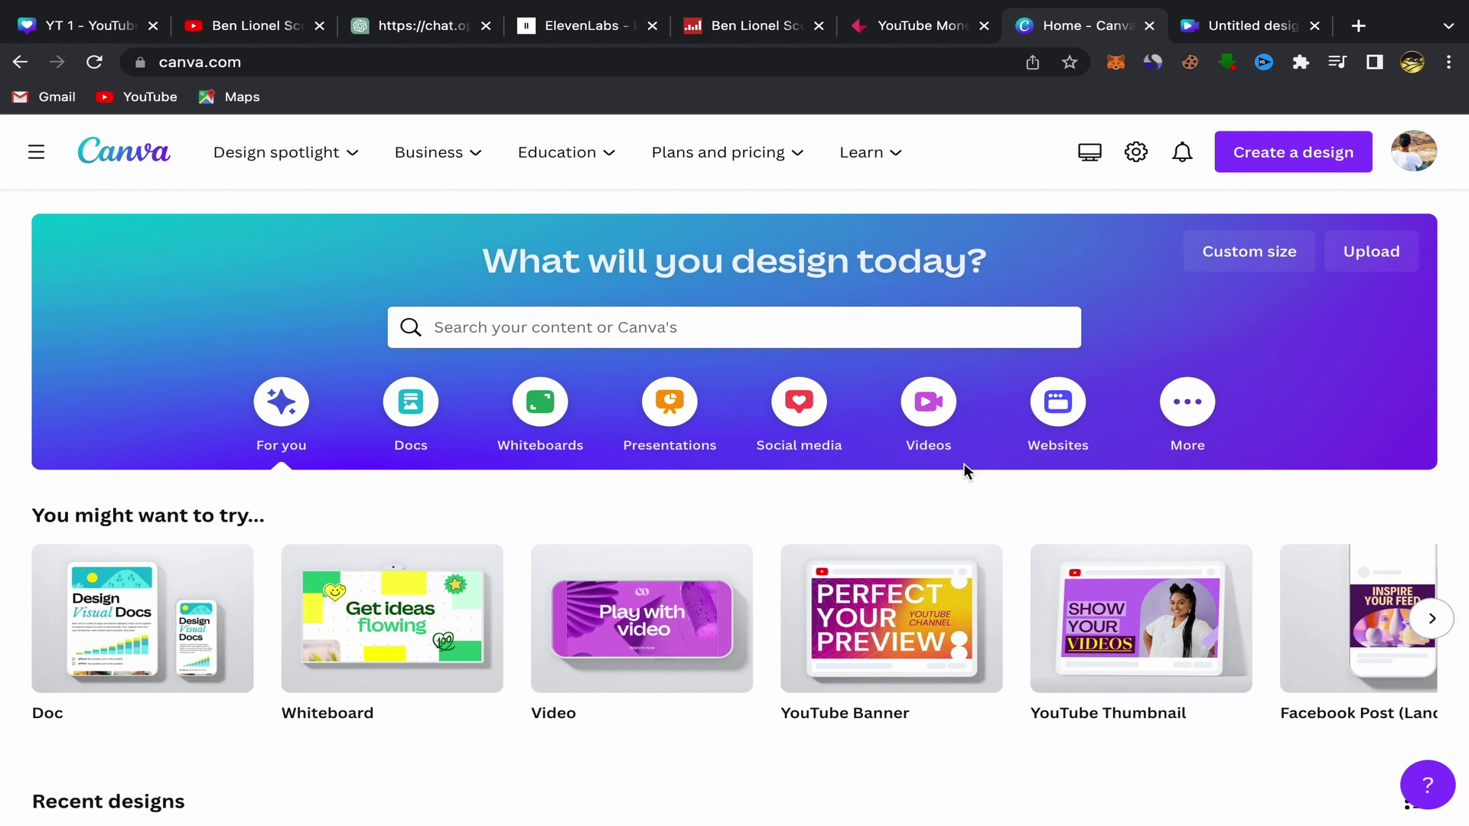
# - Switch to the untitled Canva video design, upload synthesized_audio.mp3 from Downloads and place it on the timeline
pyautogui.scroll(-1, 887, 612)
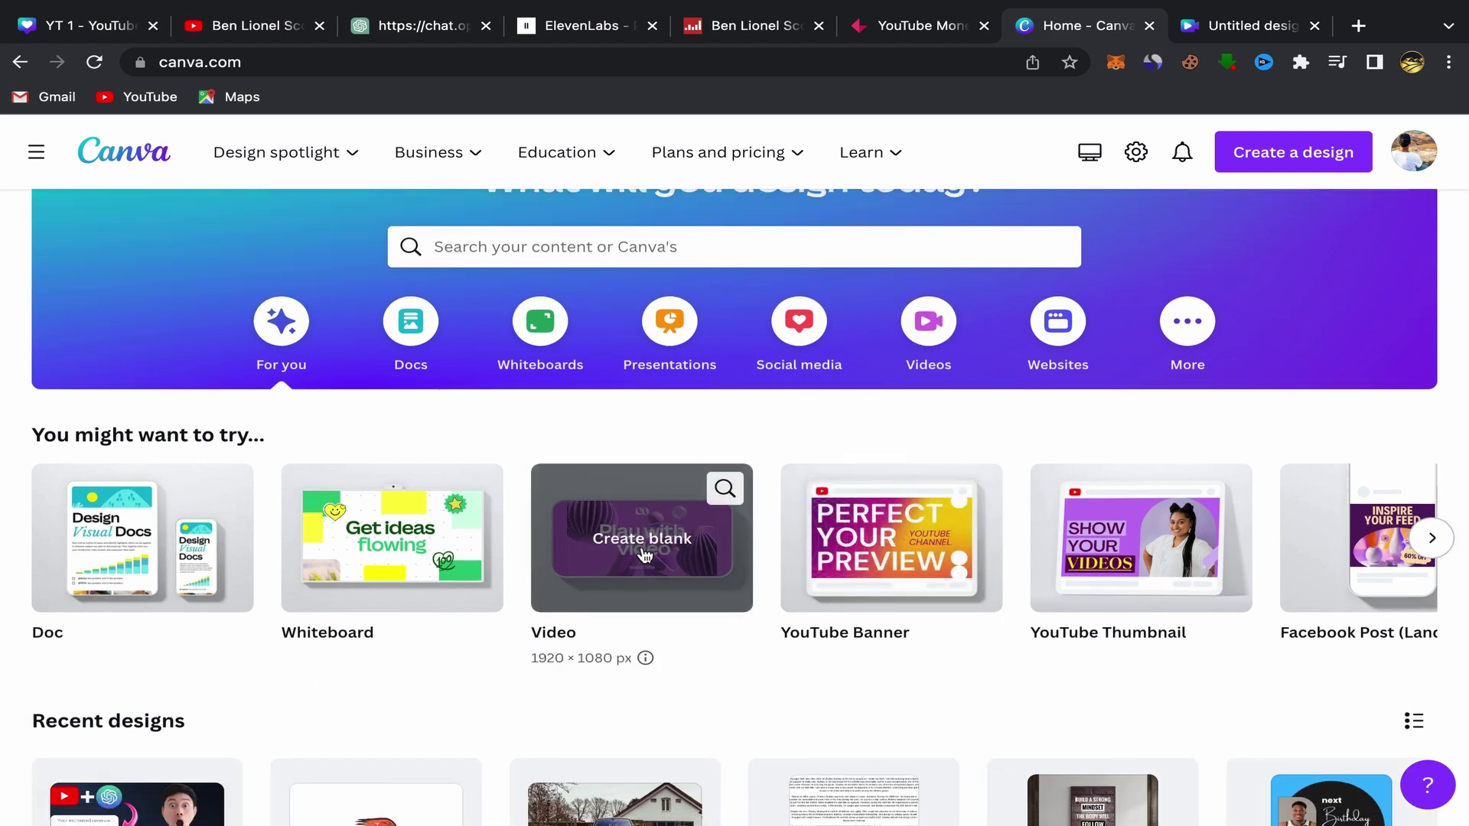
pyautogui.scroll(1, 688, 566)
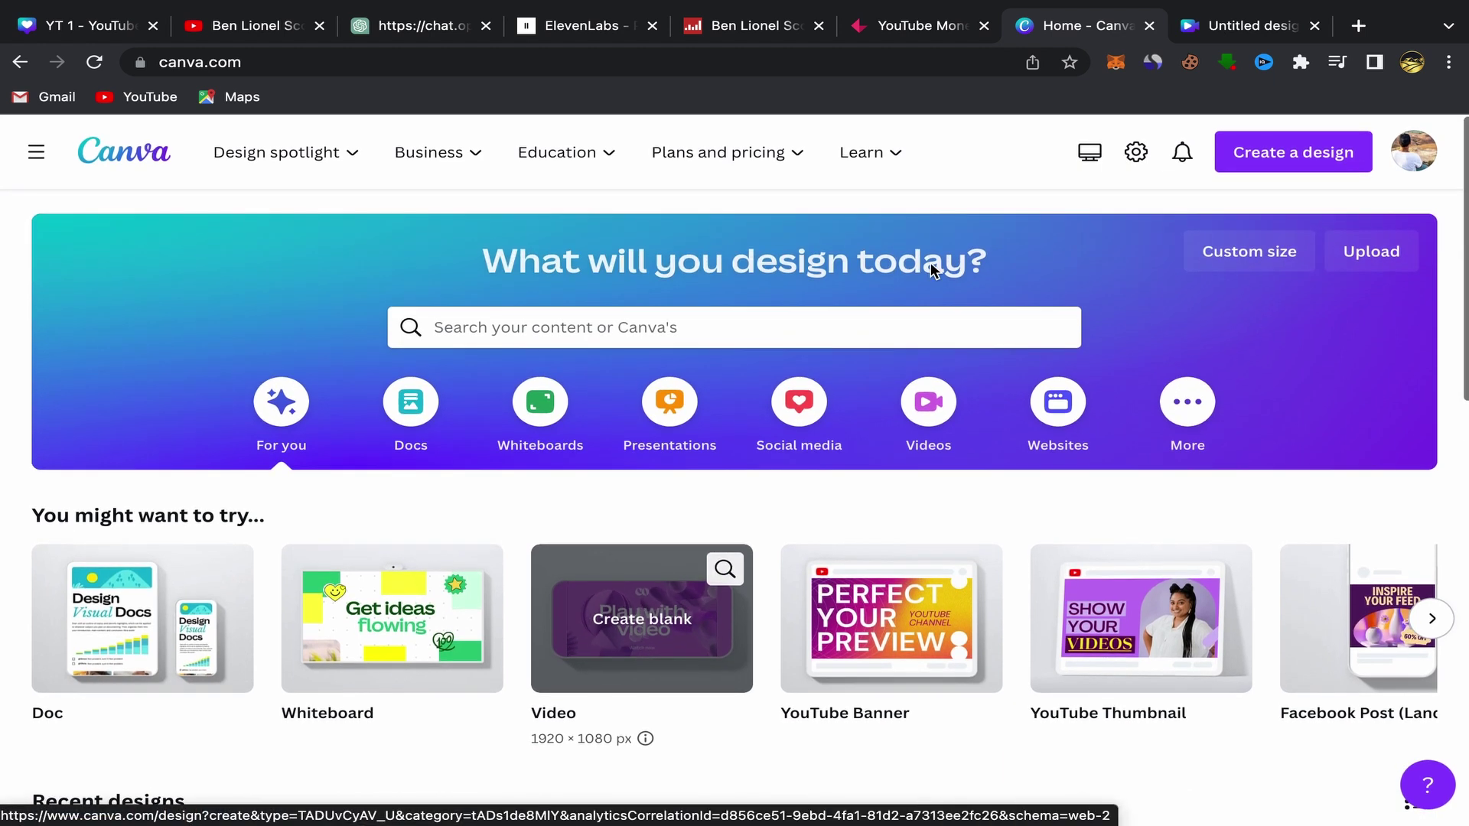
pyautogui.click(1216, 26)
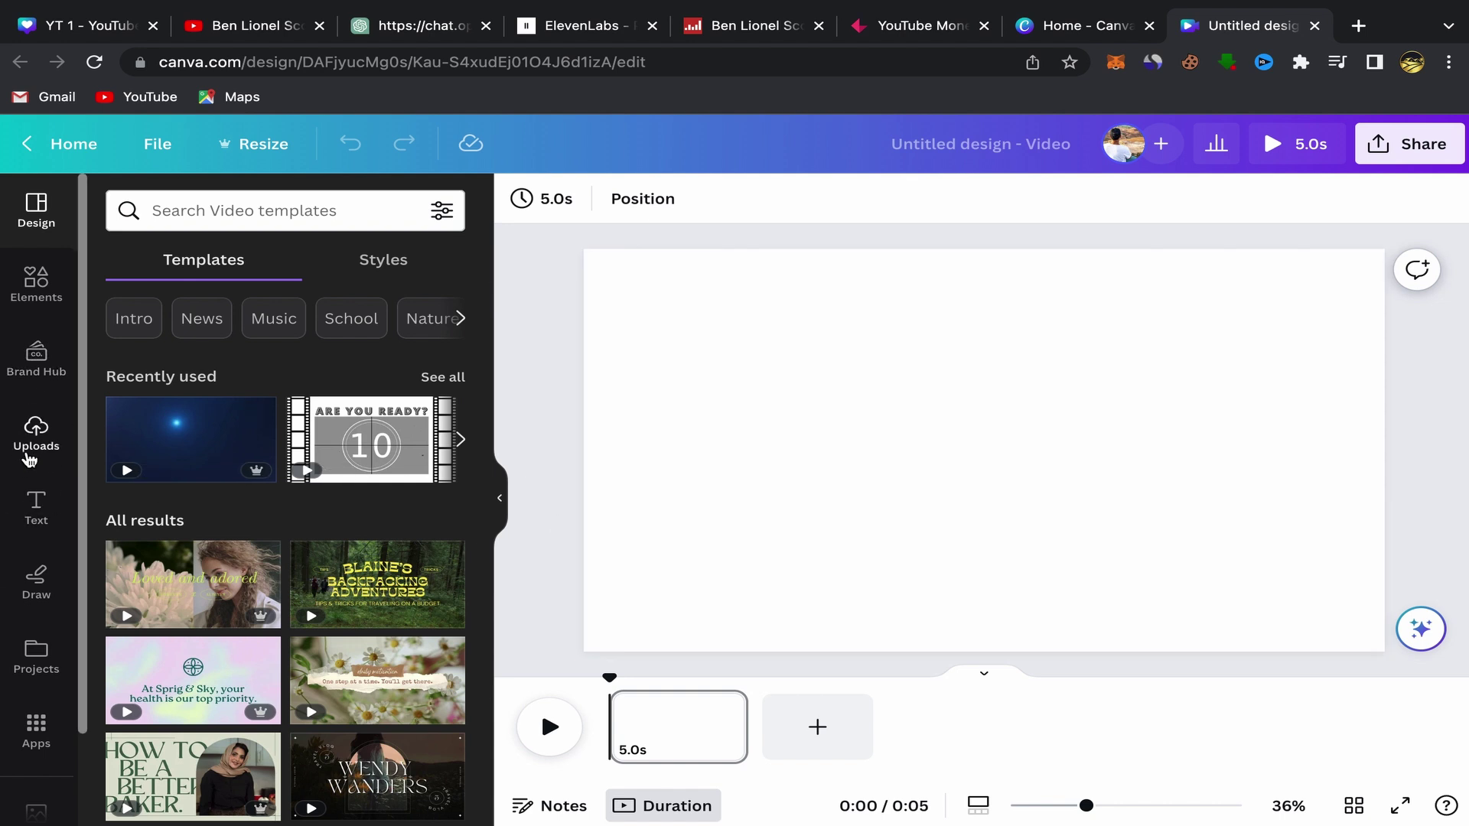
pyautogui.click(31, 432)
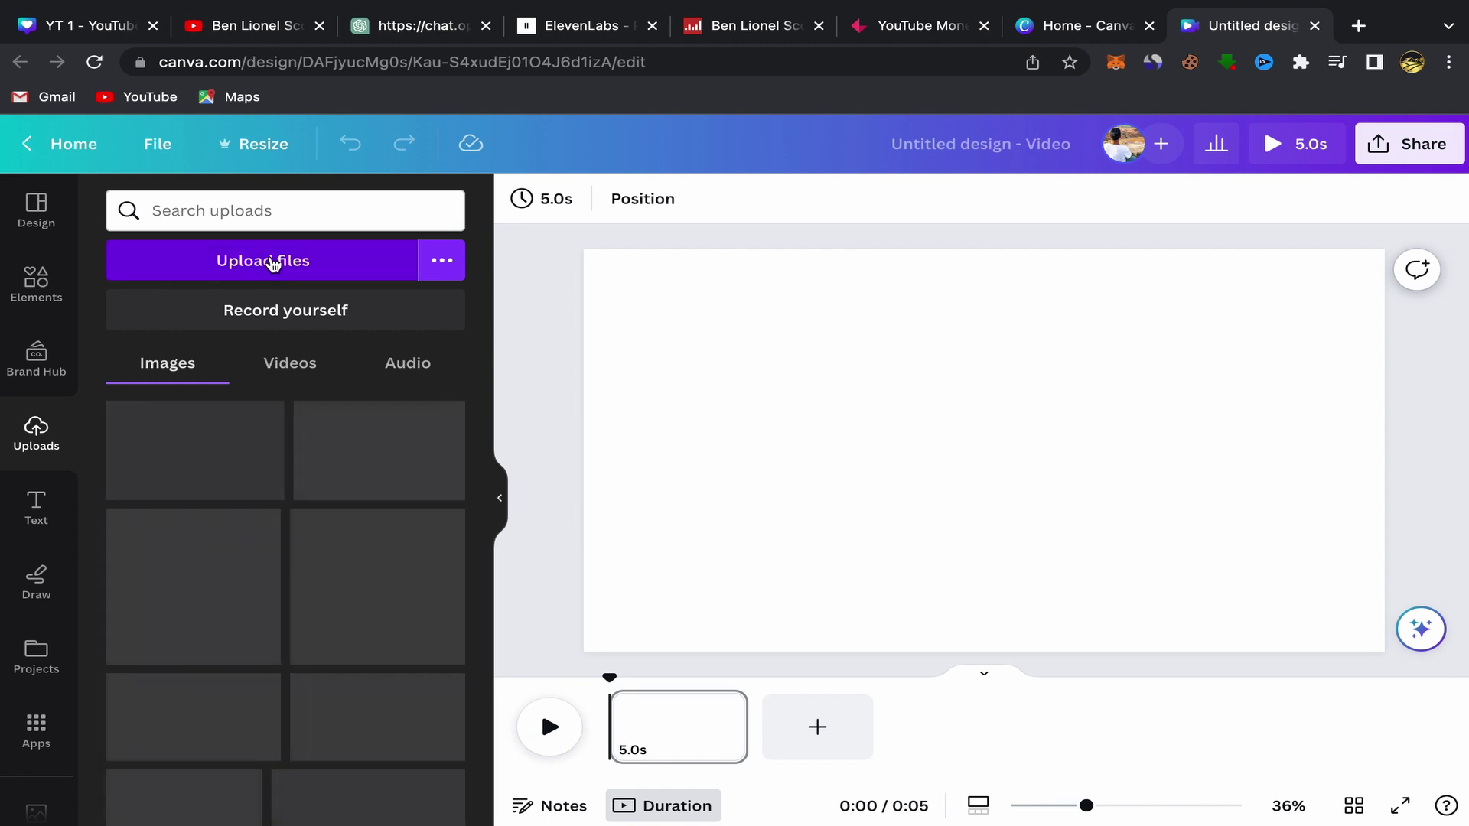
pyautogui.click(272, 261)
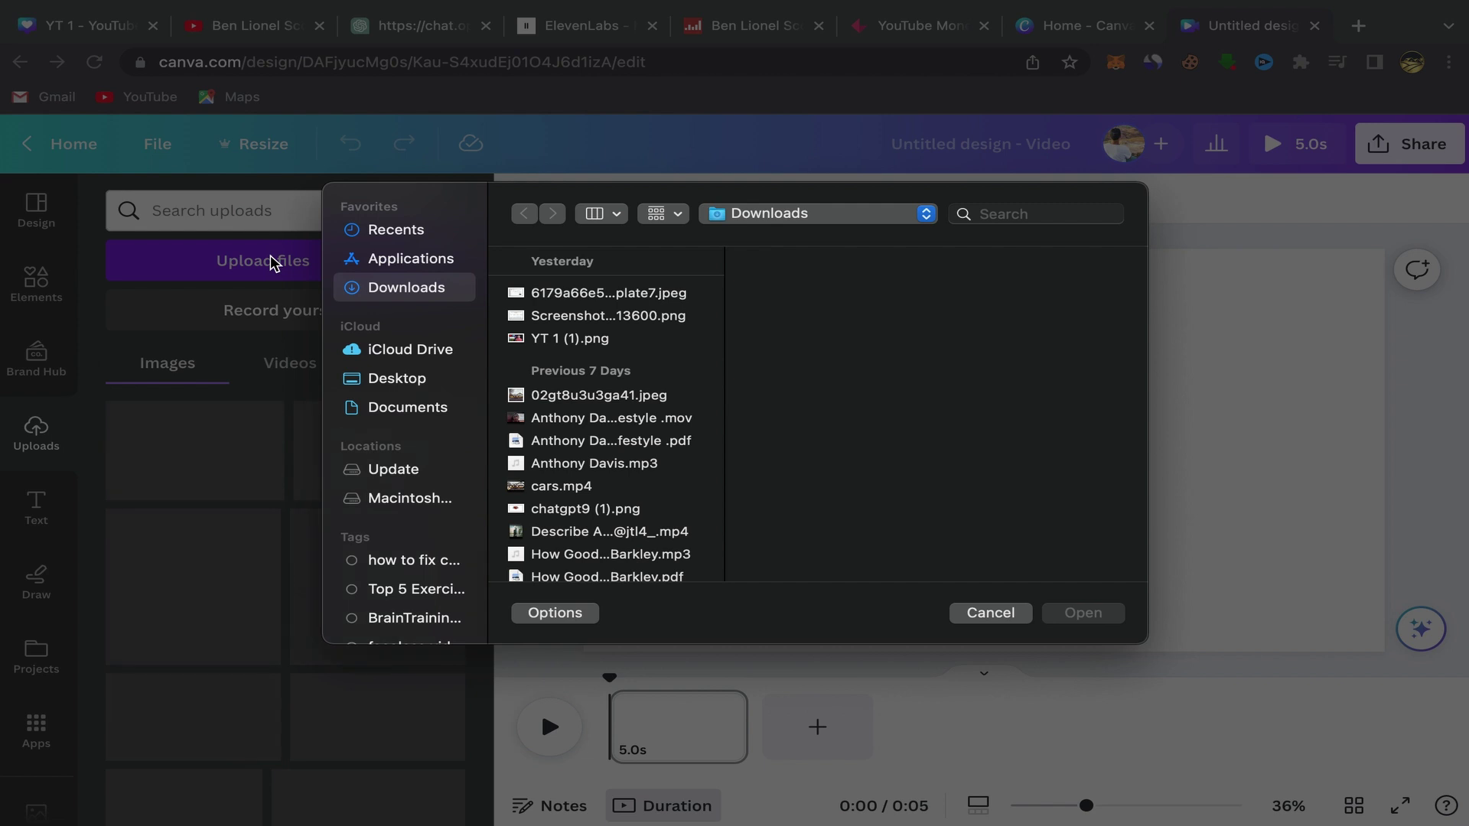
pyautogui.click(574, 299)
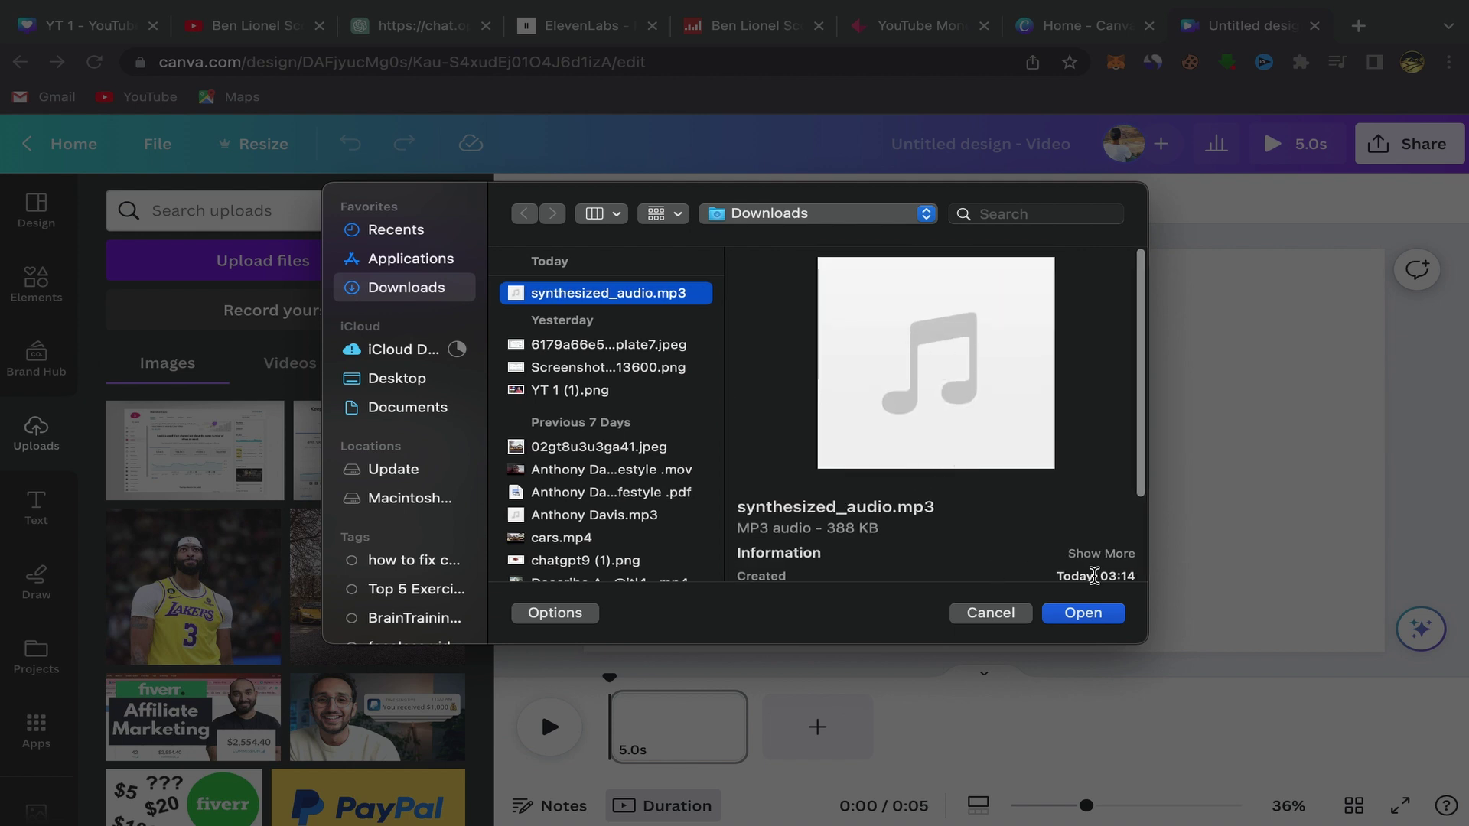
pyautogui.click(1082, 613)
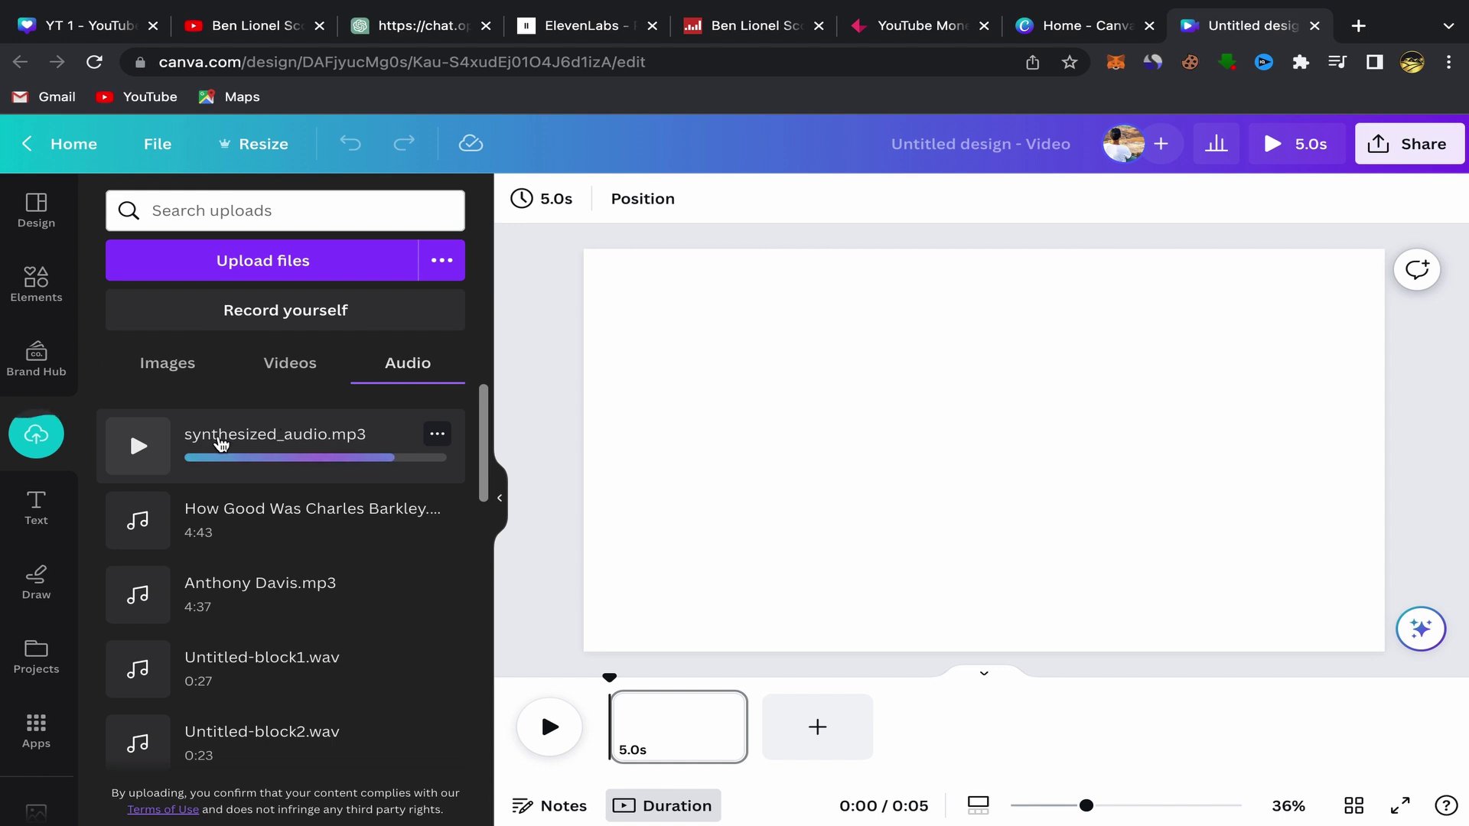
pyautogui.click(221, 444)
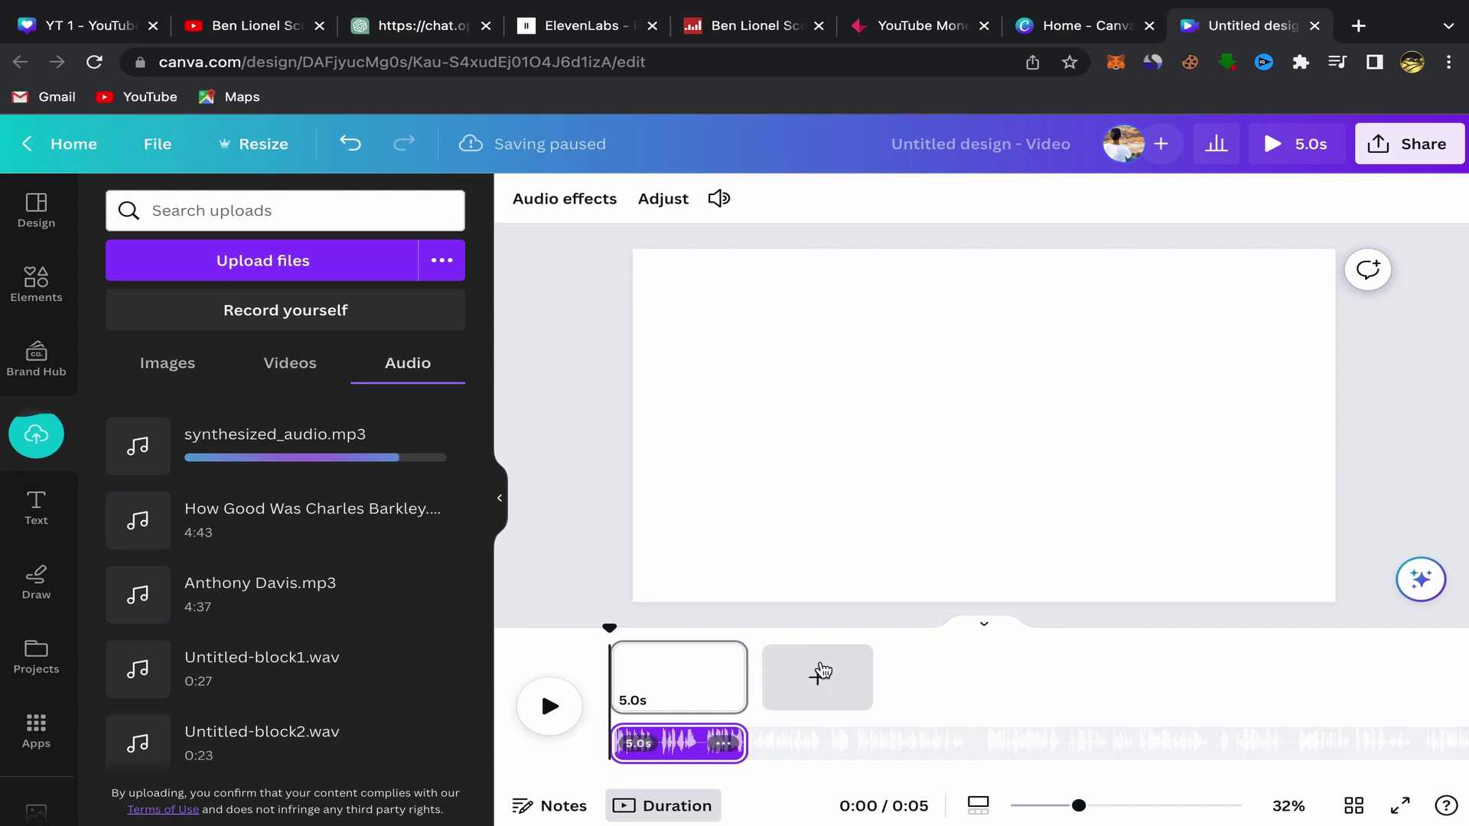
# - Add ten blank 5-second pages so the video extends past the end of the narration
pyautogui.click(815, 679)
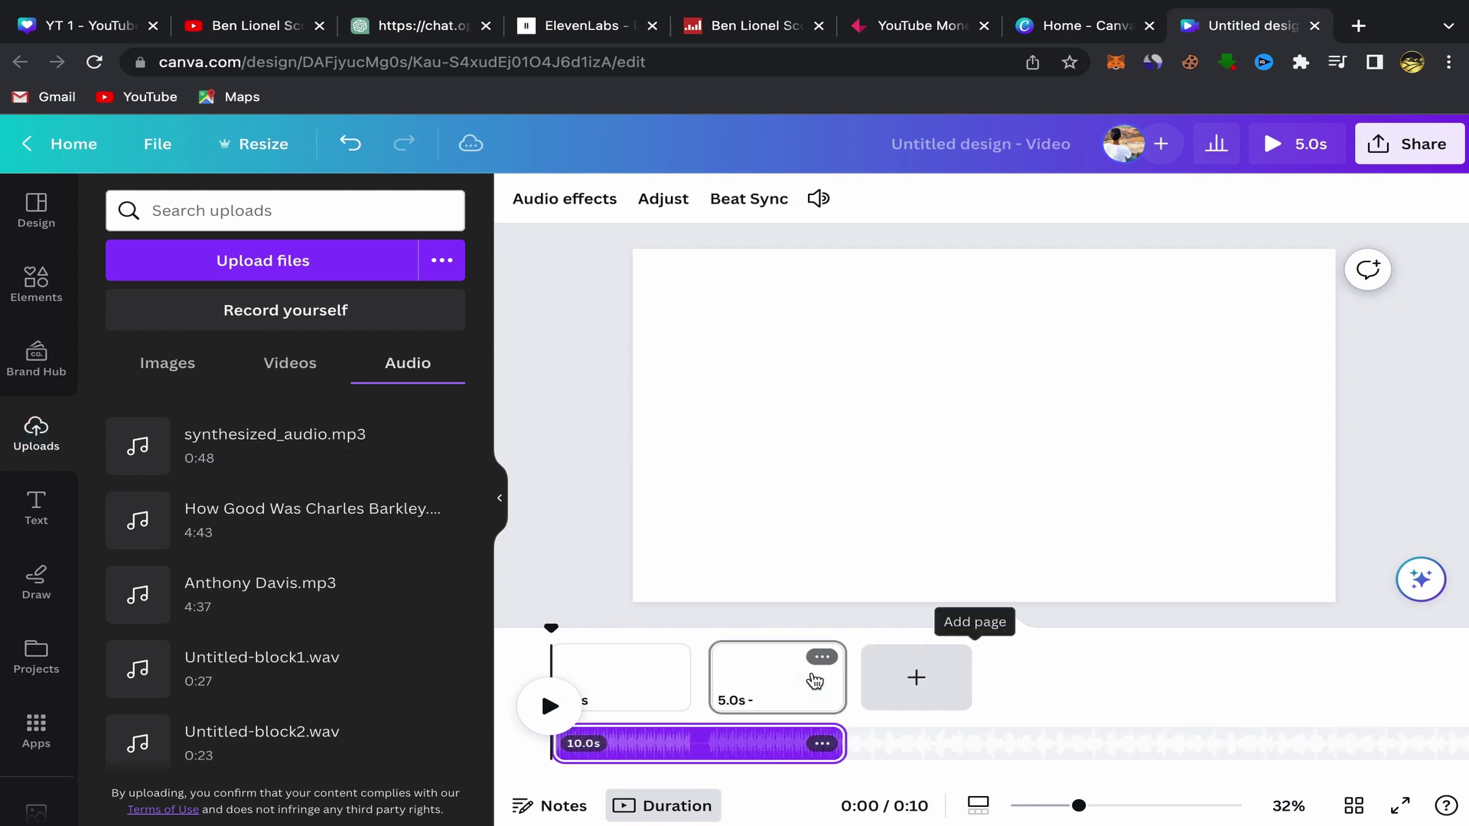
pyautogui.click(967, 693)
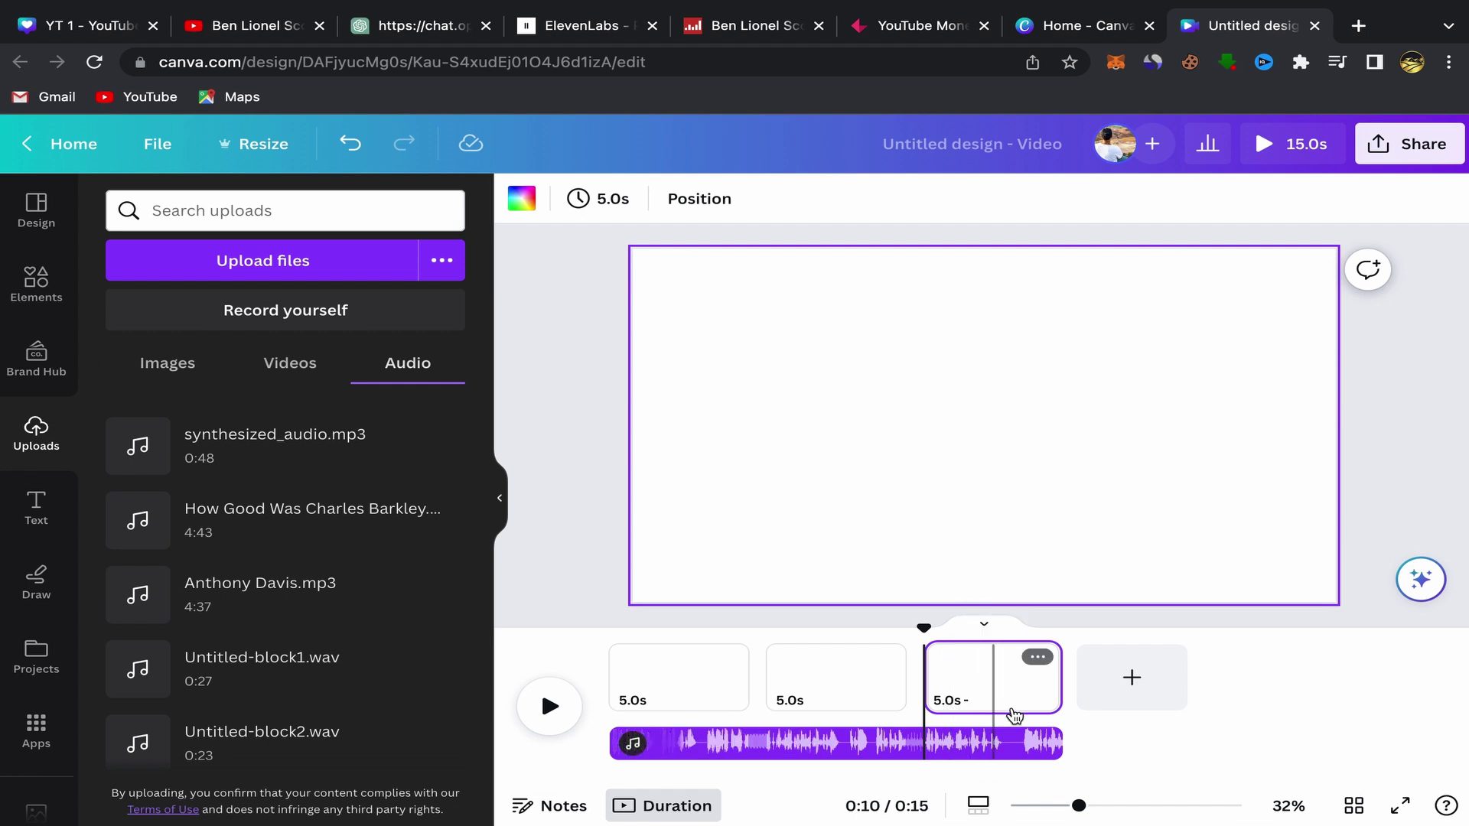
pyautogui.click(1131, 688)
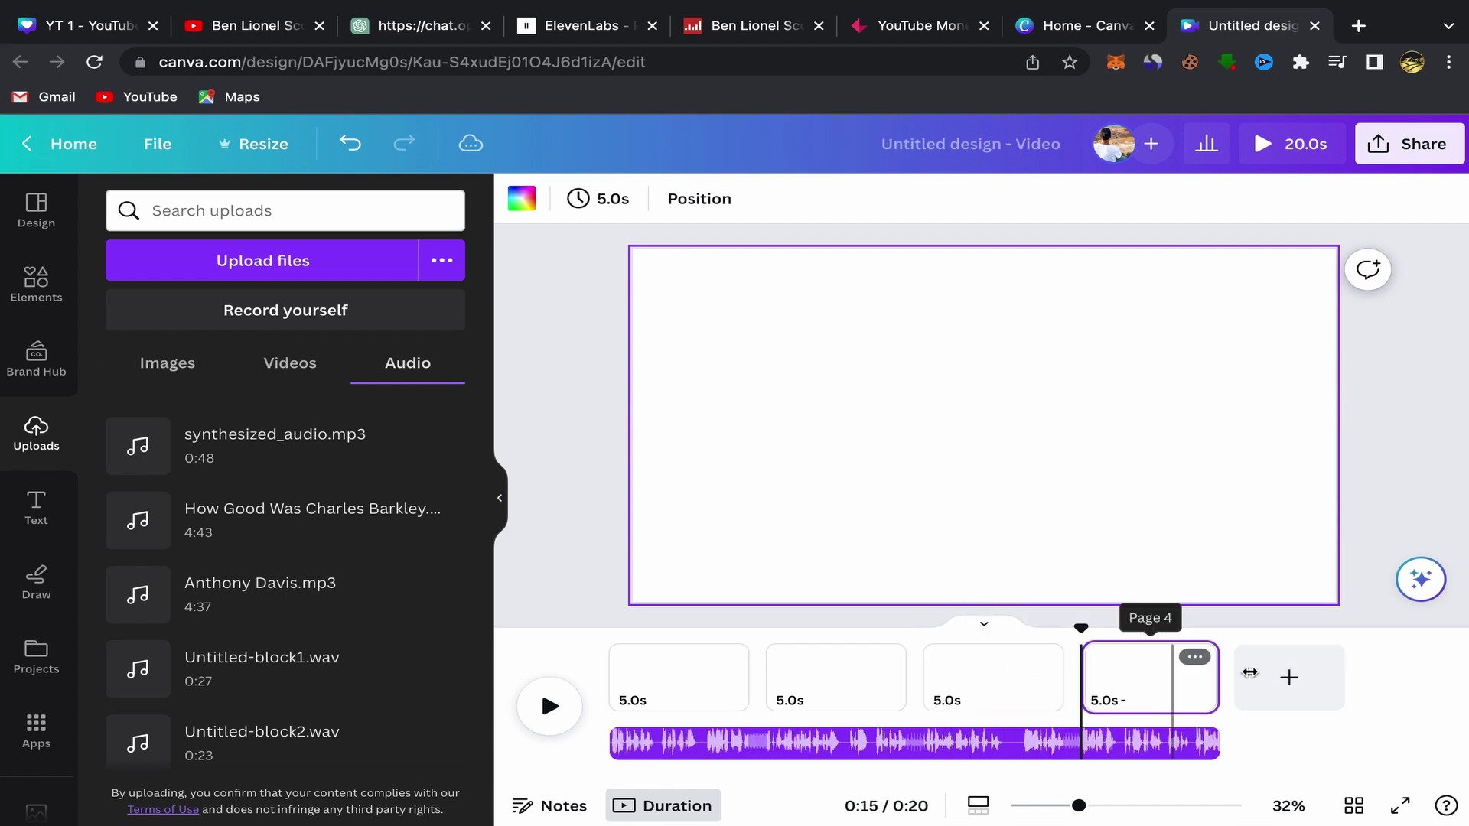
pyautogui.click(1287, 679)
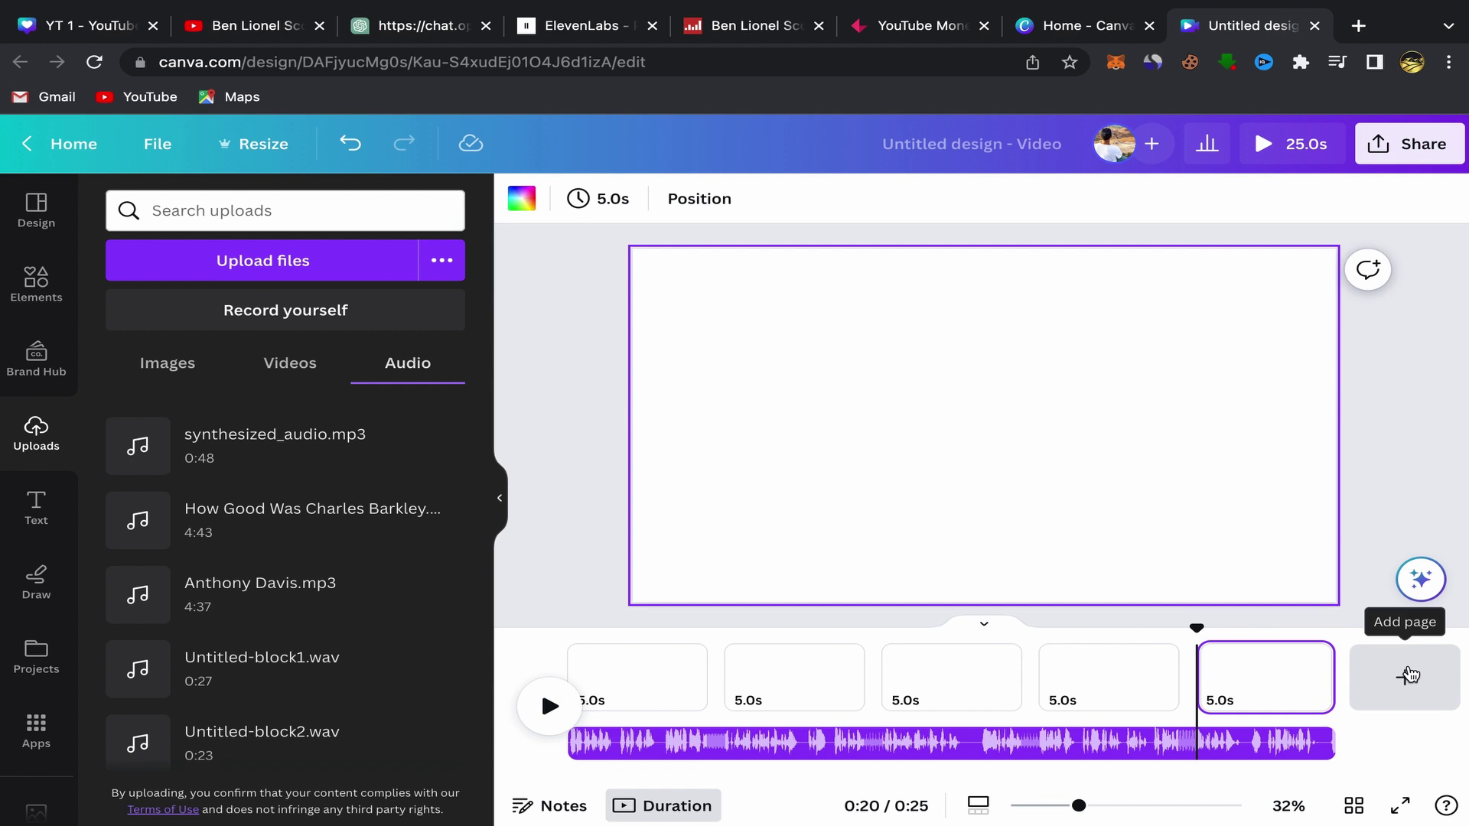
pyautogui.click(1410, 676)
pyautogui.click(1452, 683)
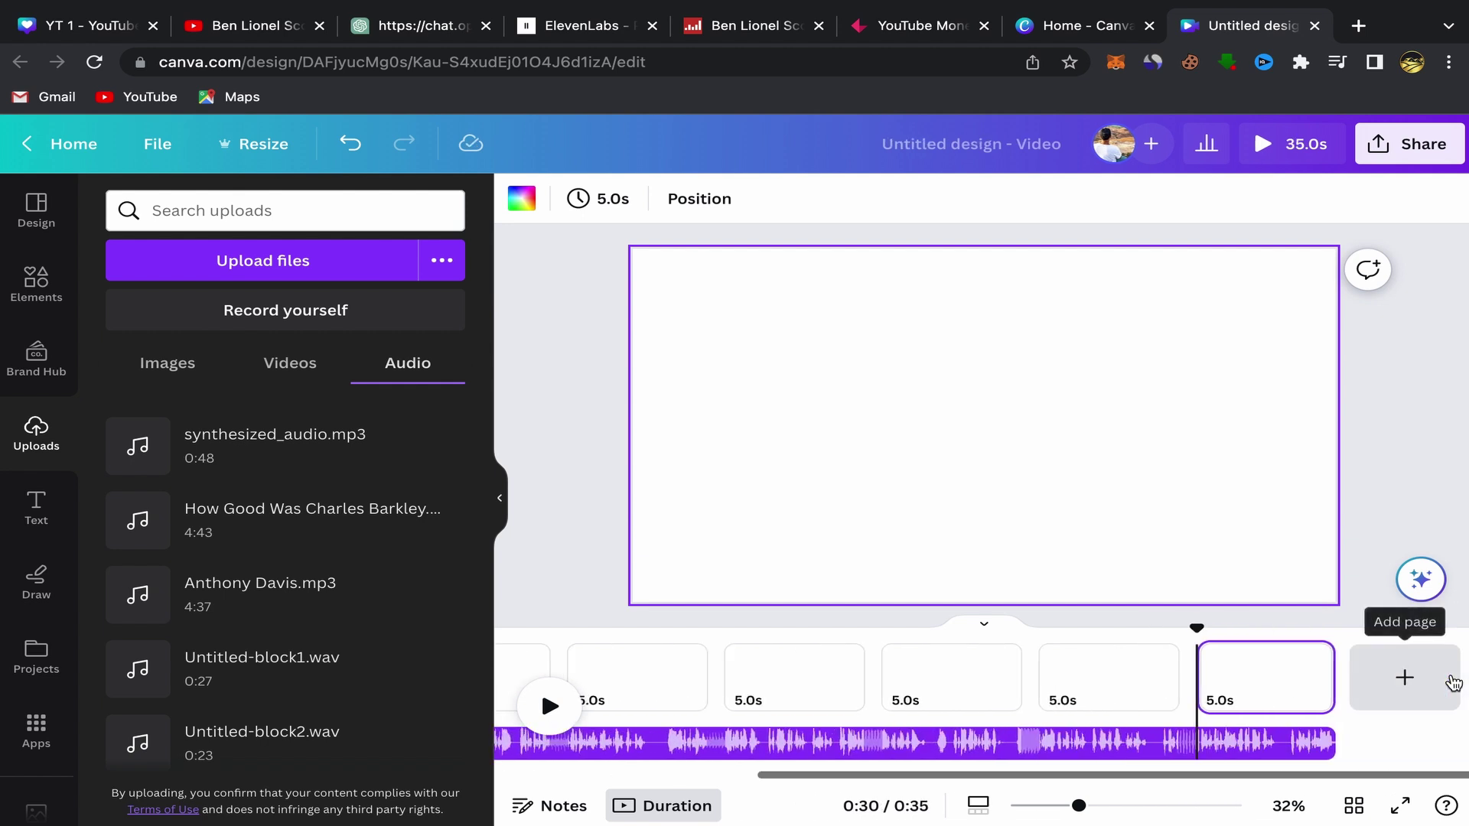
pyautogui.click(1453, 683)
pyautogui.click(1452, 683)
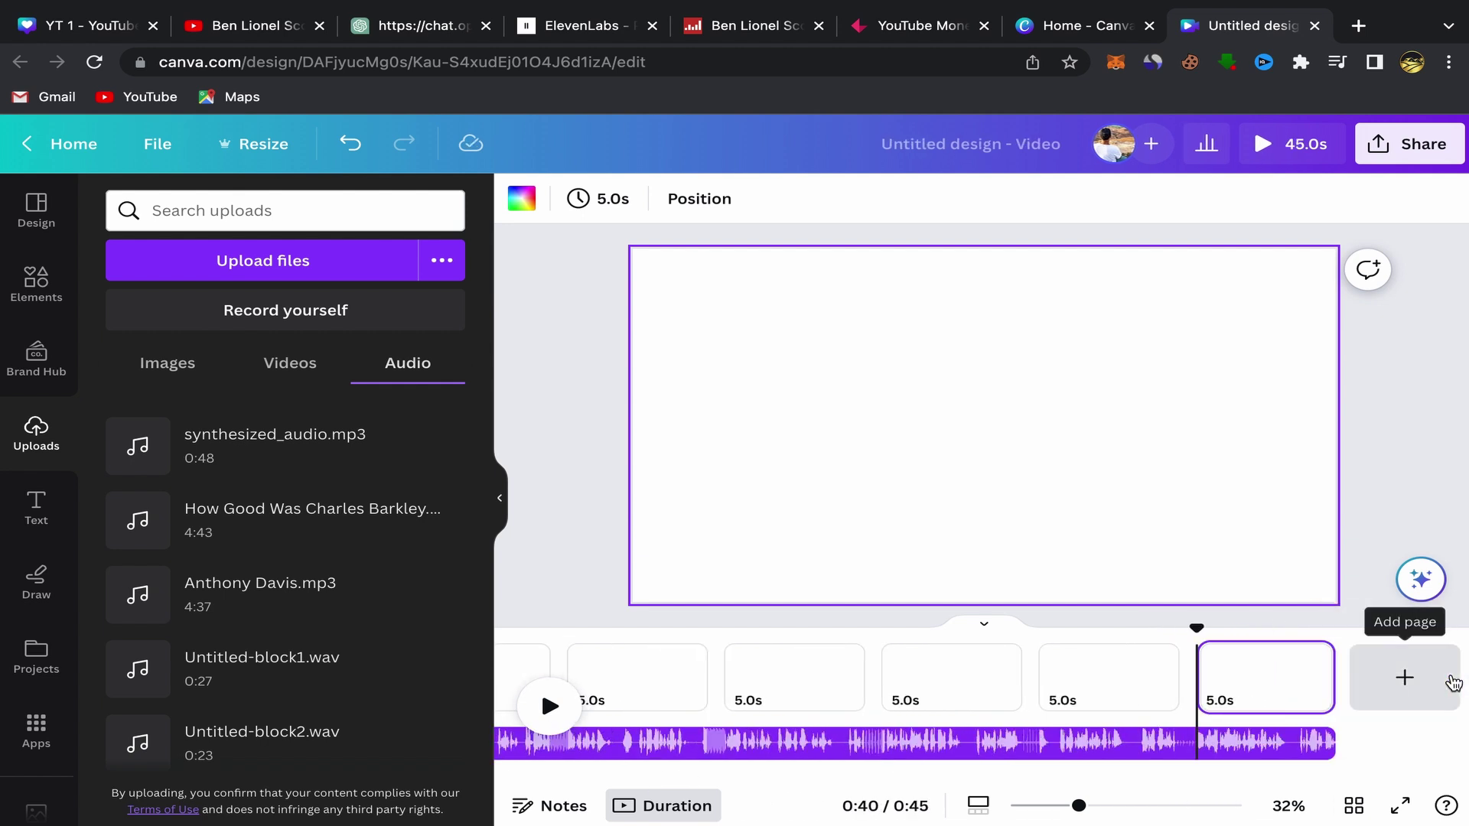
pyautogui.click(1452, 683)
pyautogui.click(1453, 683)
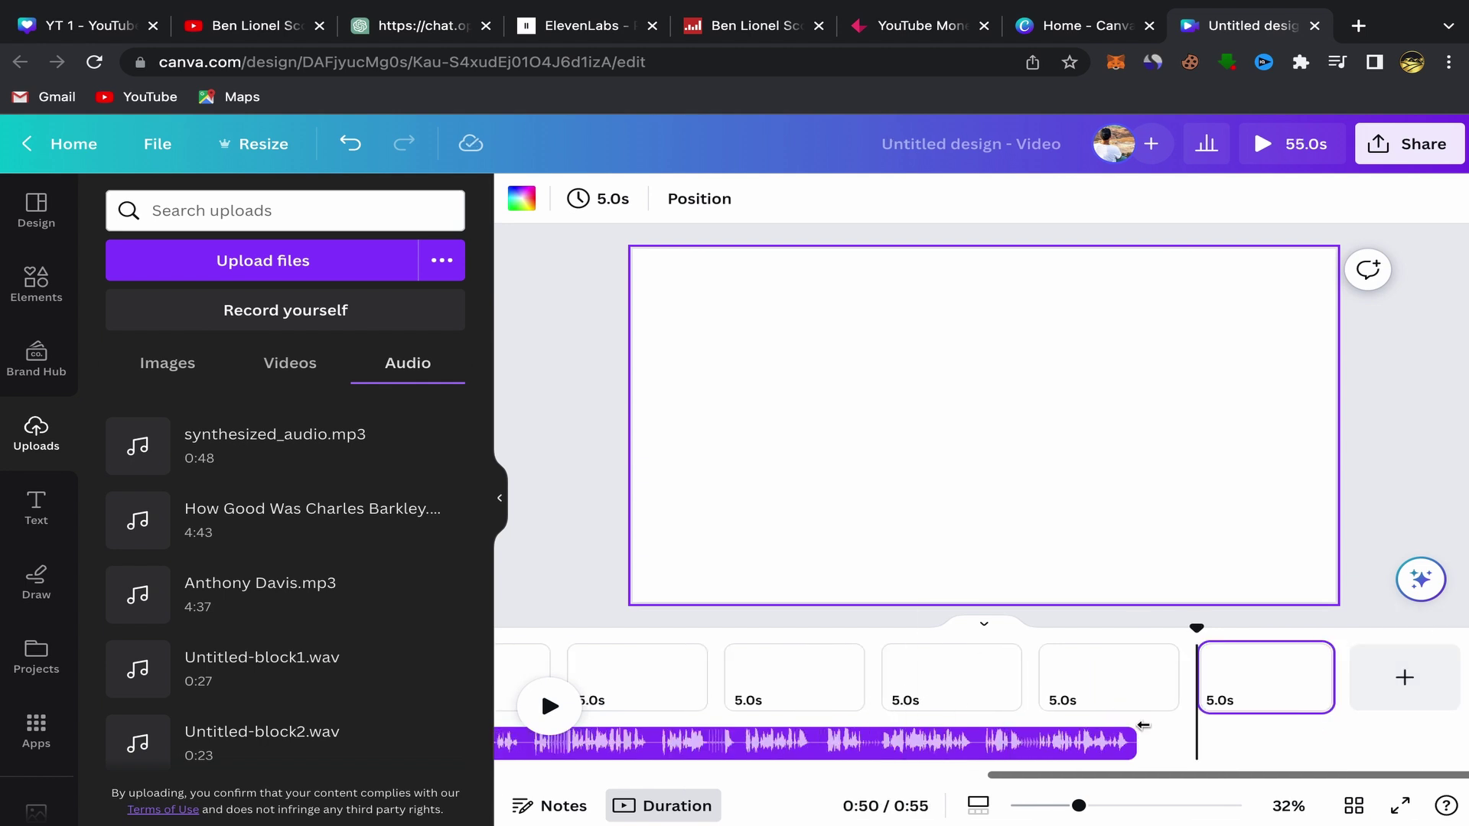
pyautogui.hscroll(-5, 878, 721)
pyautogui.hscroll(-5, 878, 720)
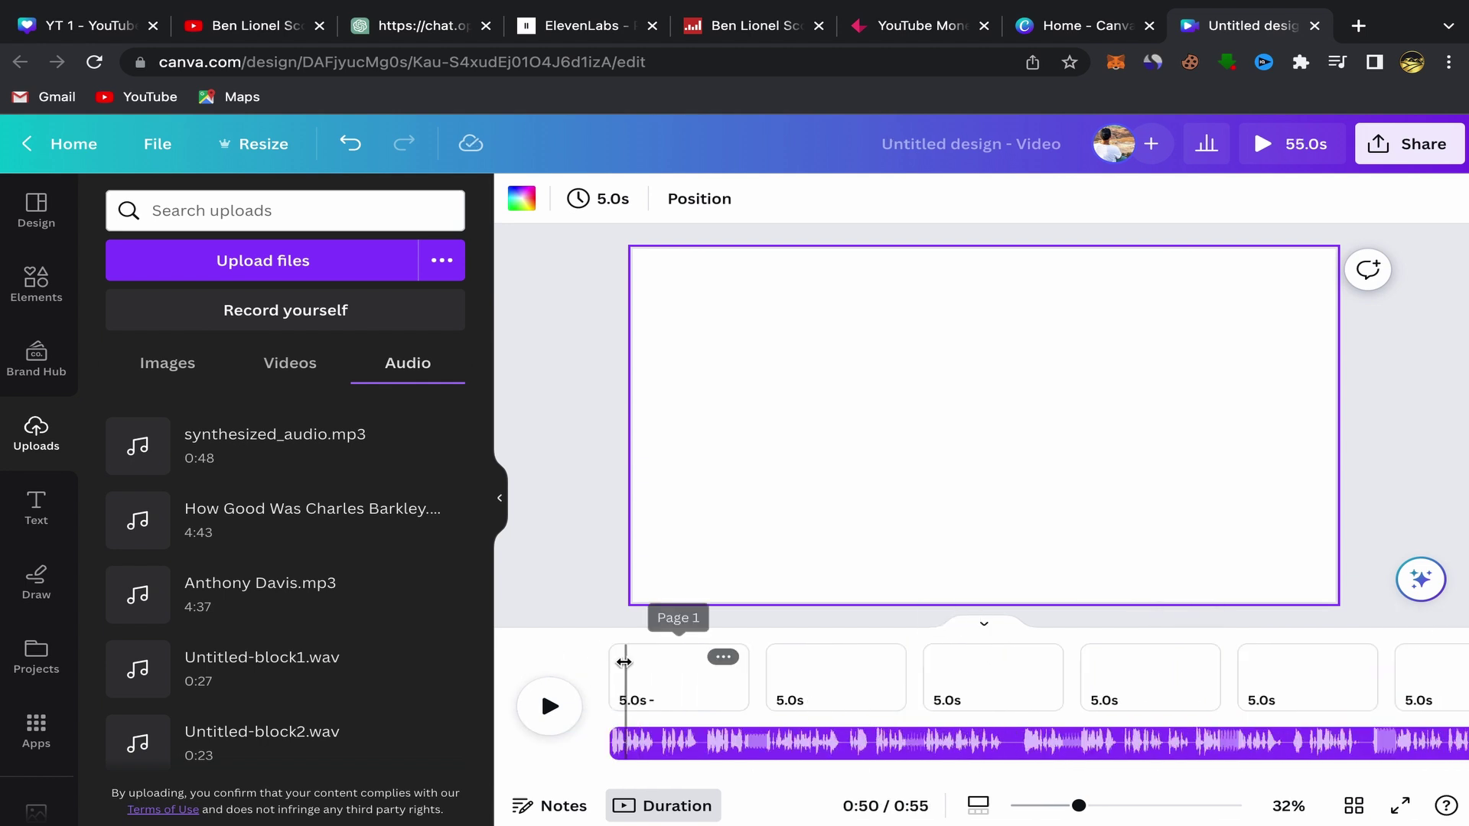
# - Search the video elements for "hello" and add the clip of the waving man in a blue shirt to the first page
pyautogui.click(612, 666)
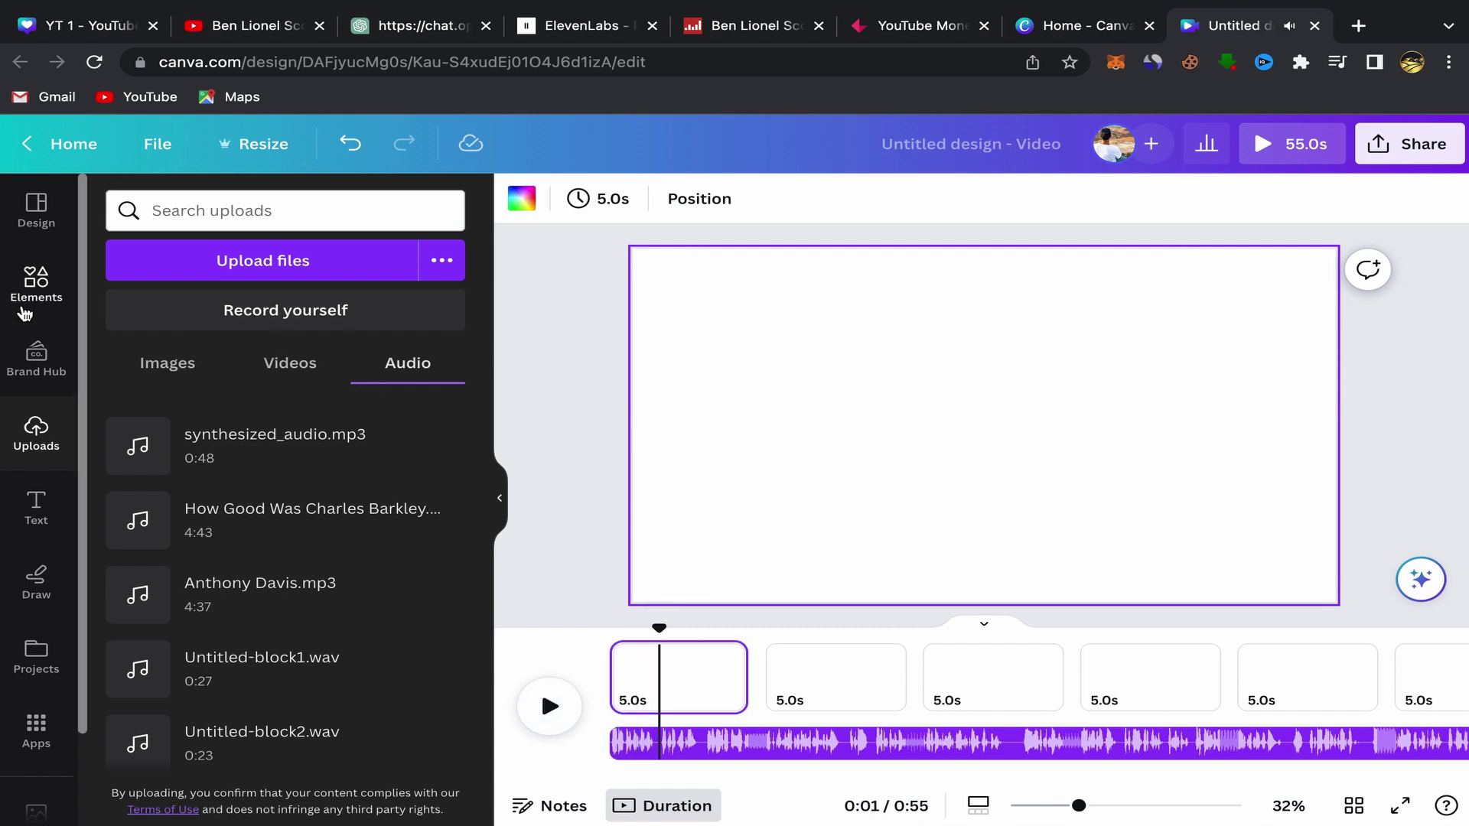
pyautogui.click(36, 285)
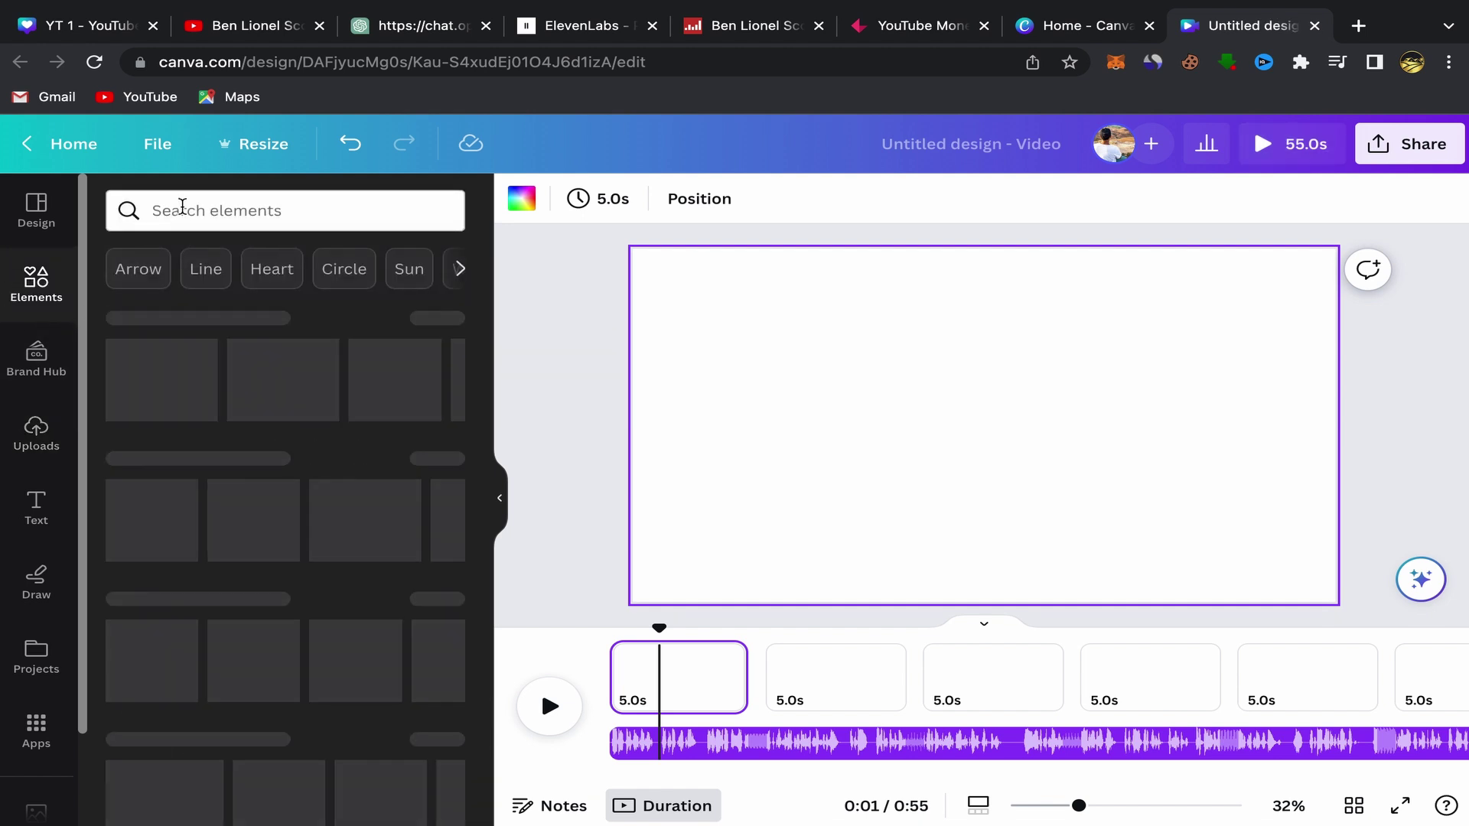
pyautogui.click(168, 211)
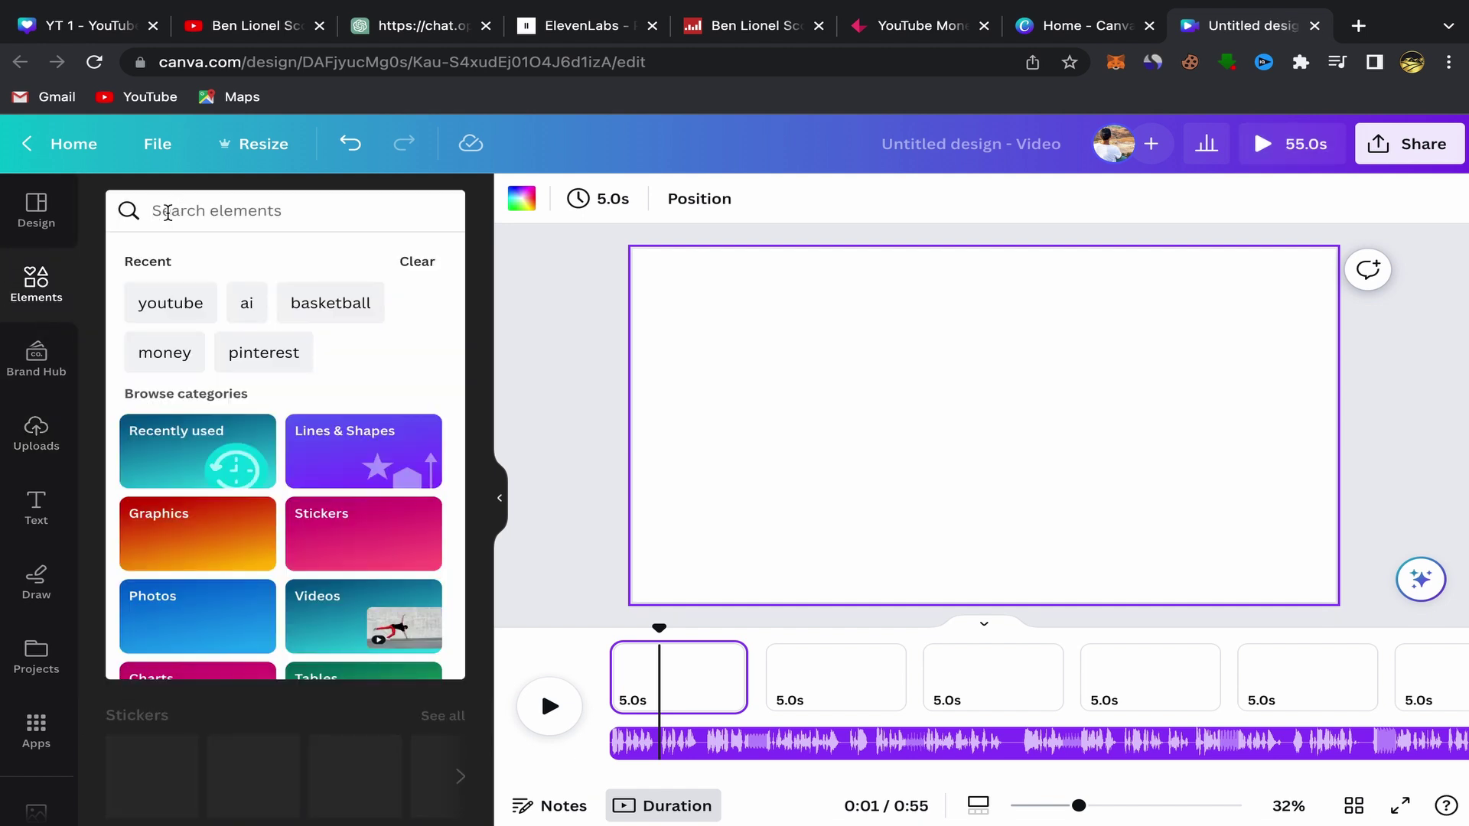
pyautogui.write('hello')
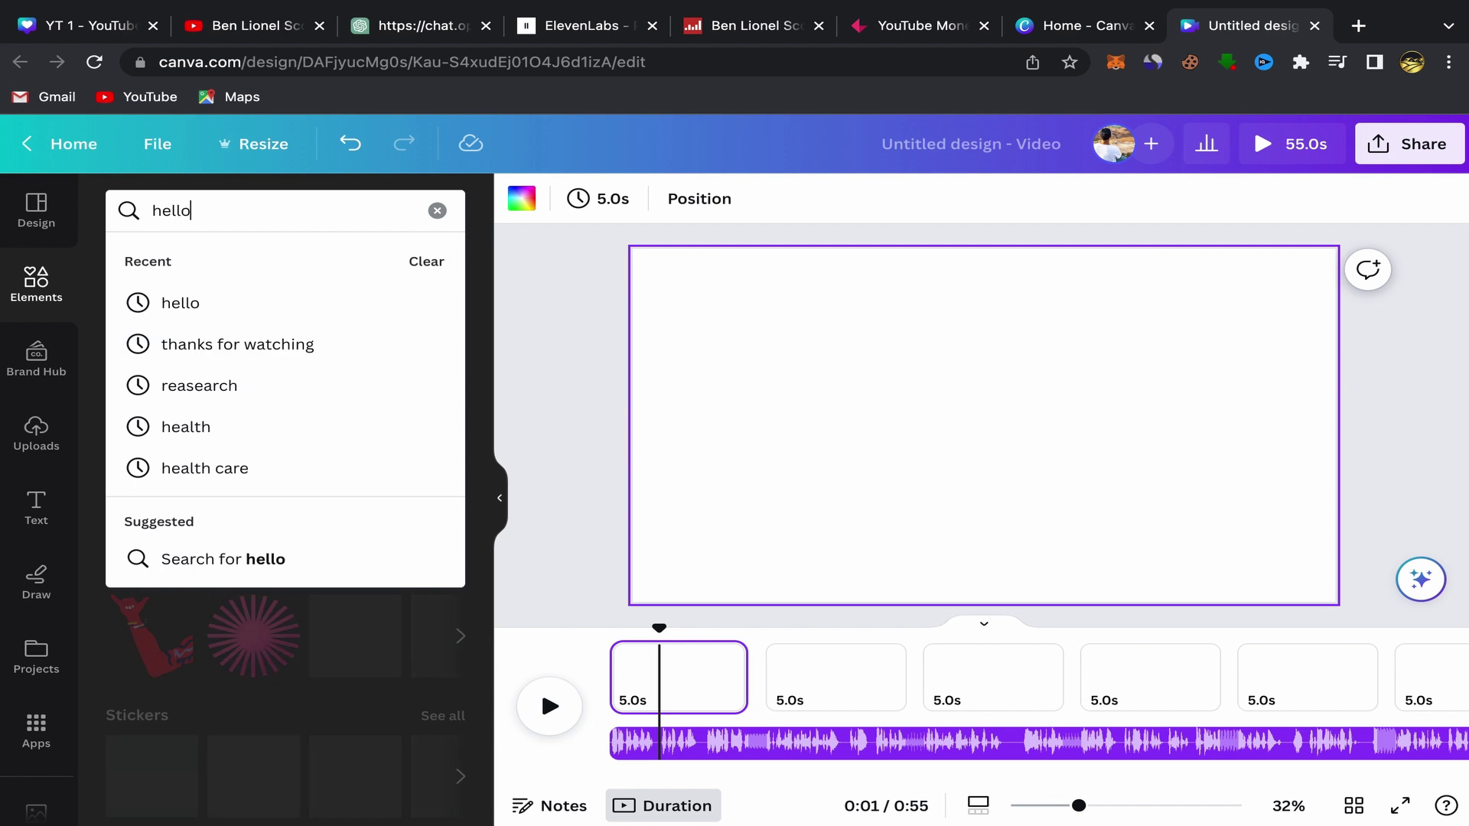
pyautogui.press('Return')
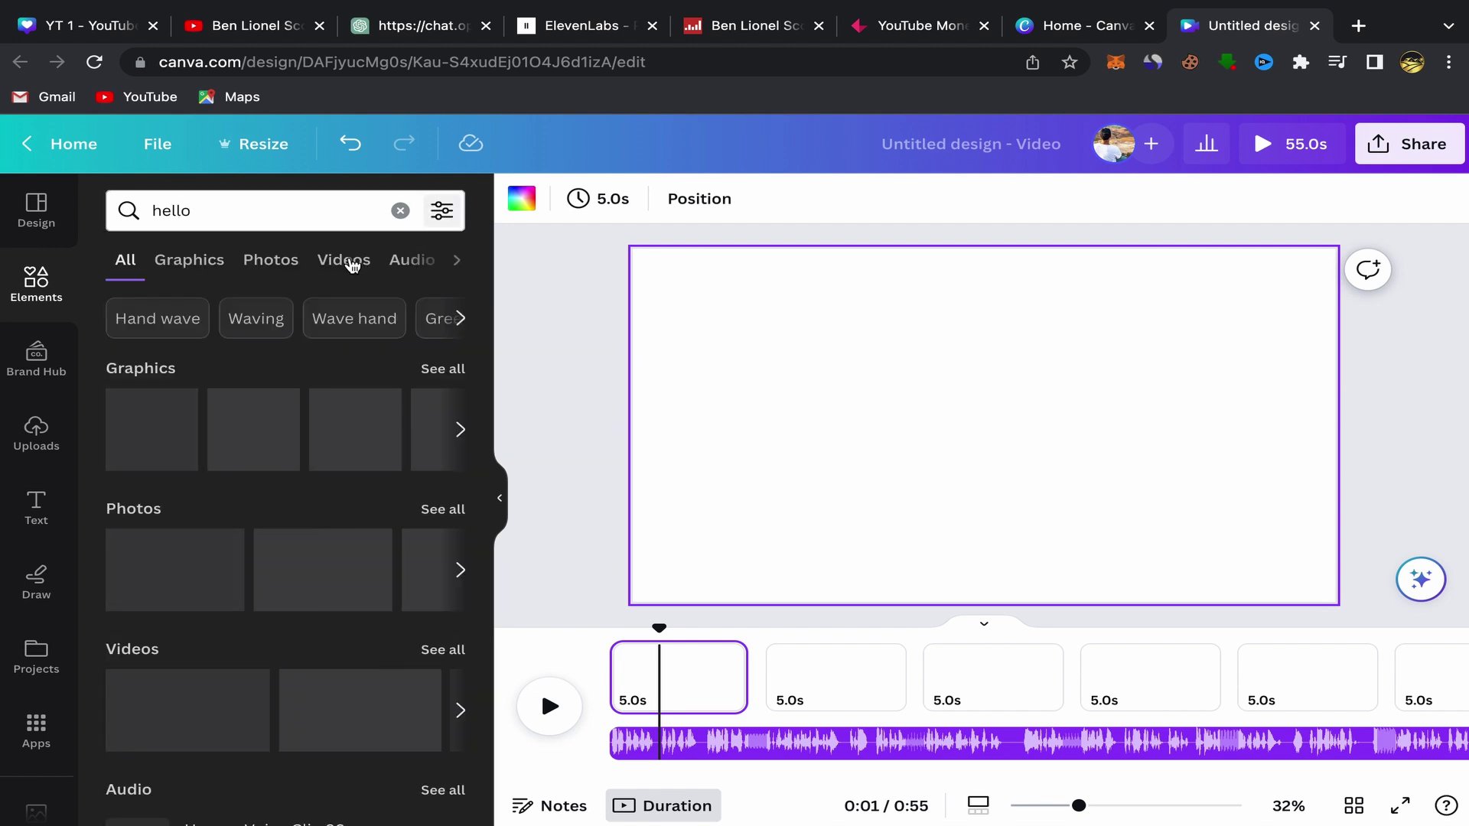
pyautogui.click(352, 264)
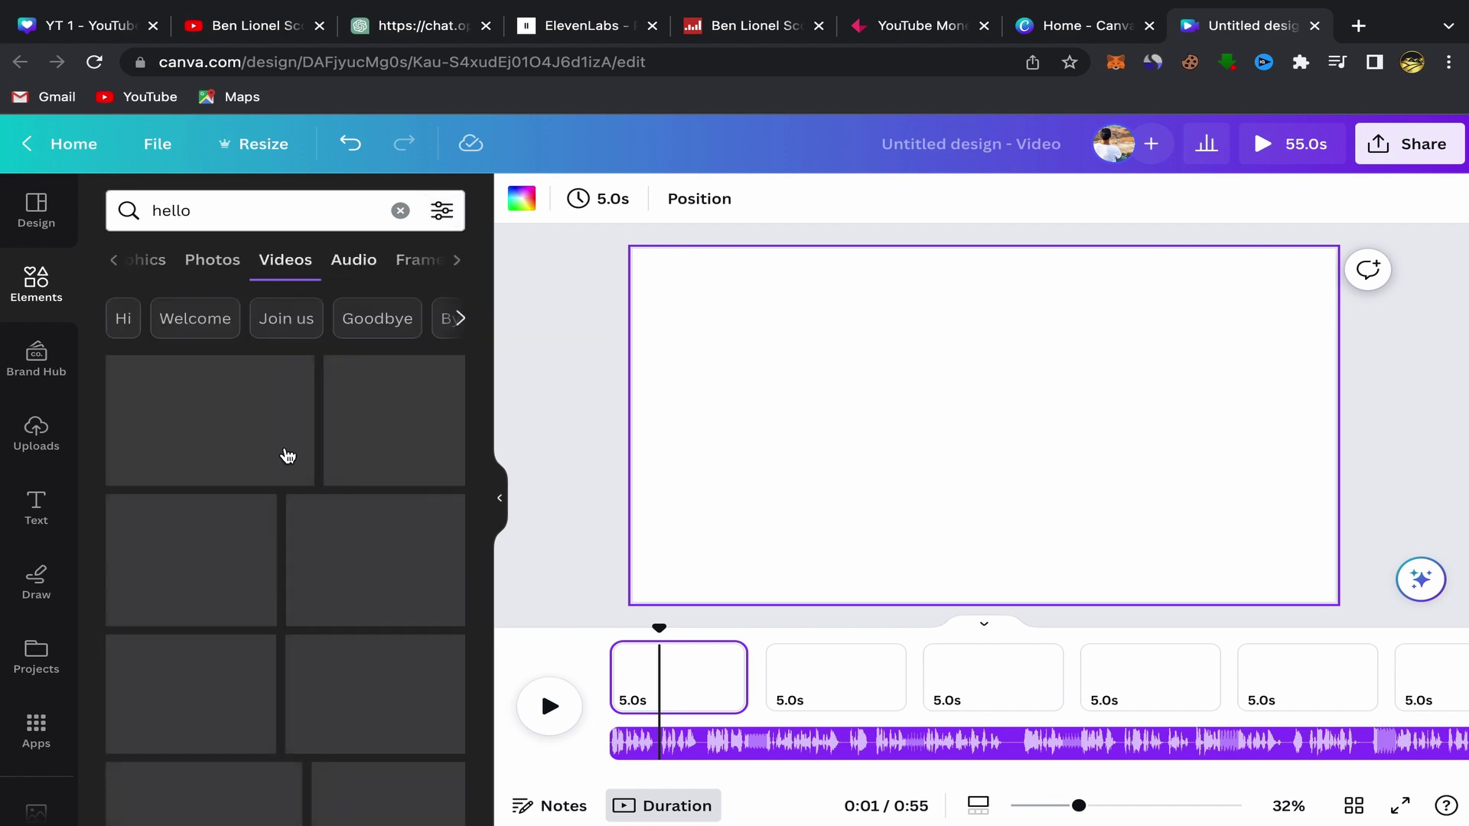
pyautogui.scroll(-2, 287, 452)
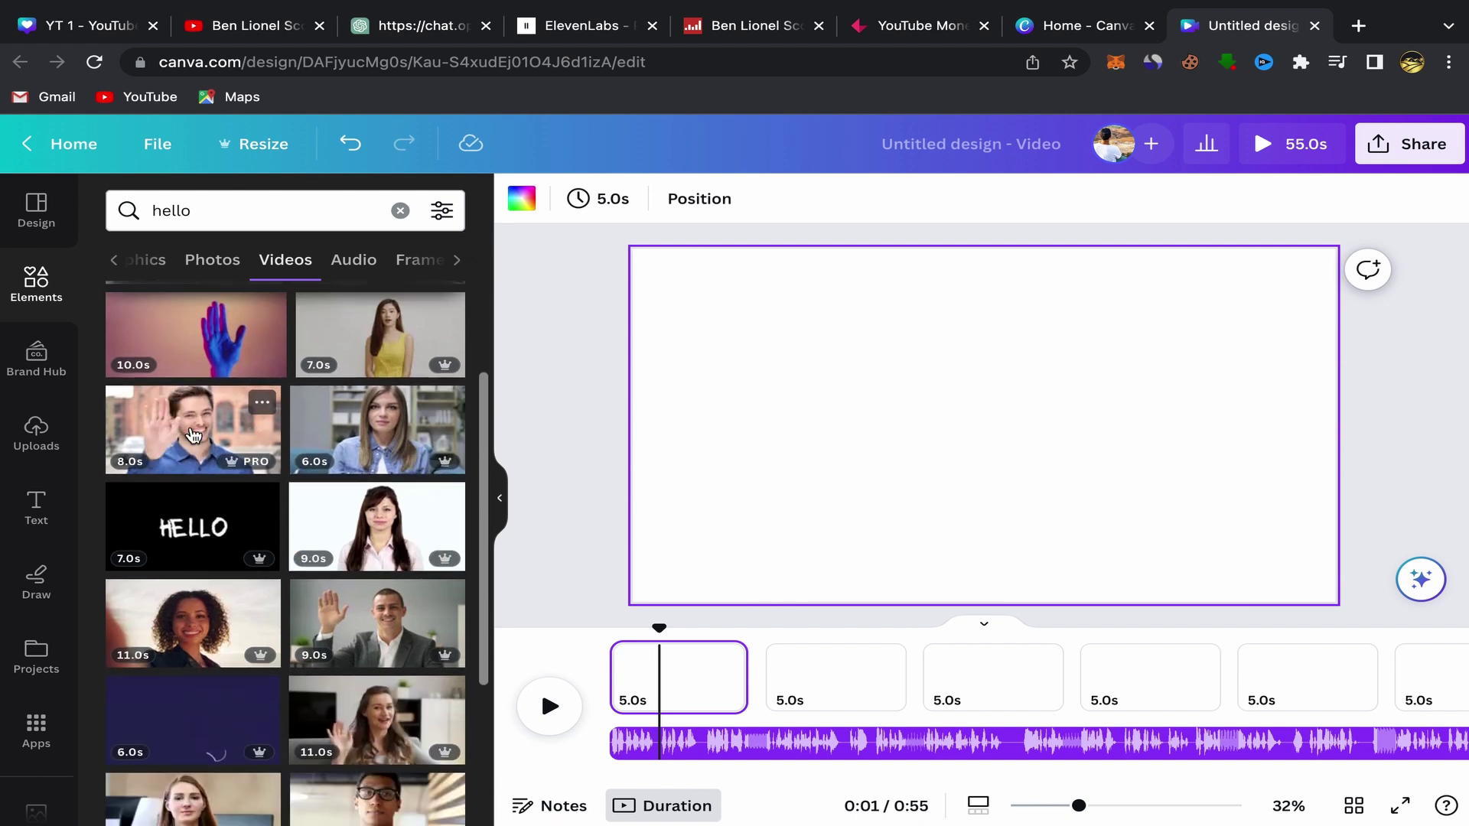
pyautogui.click(193, 434)
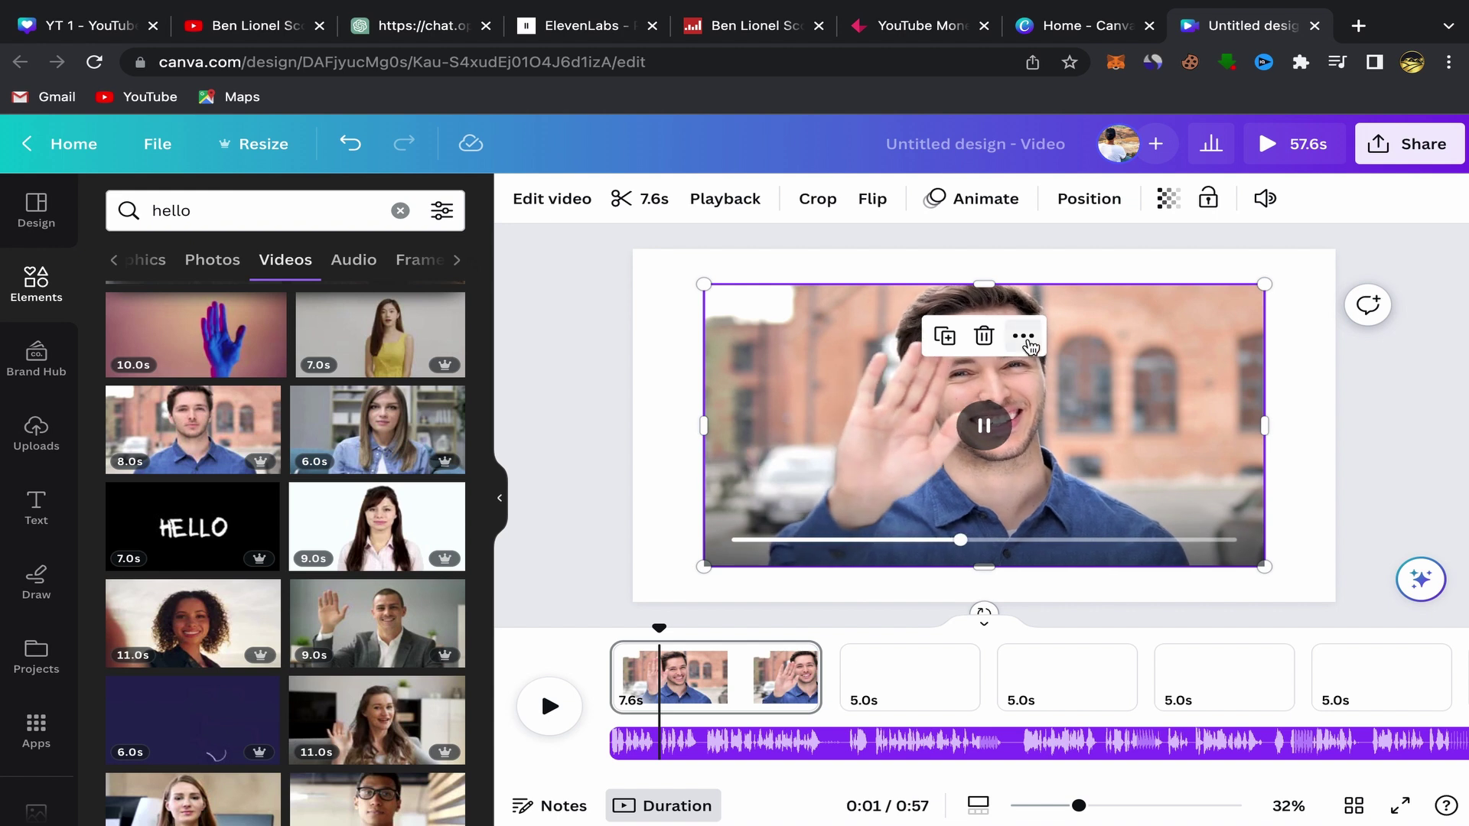
# - Set the waving man clip as the first page's background and shorten the page to 2.6 seconds
pyautogui.click(1023, 336)
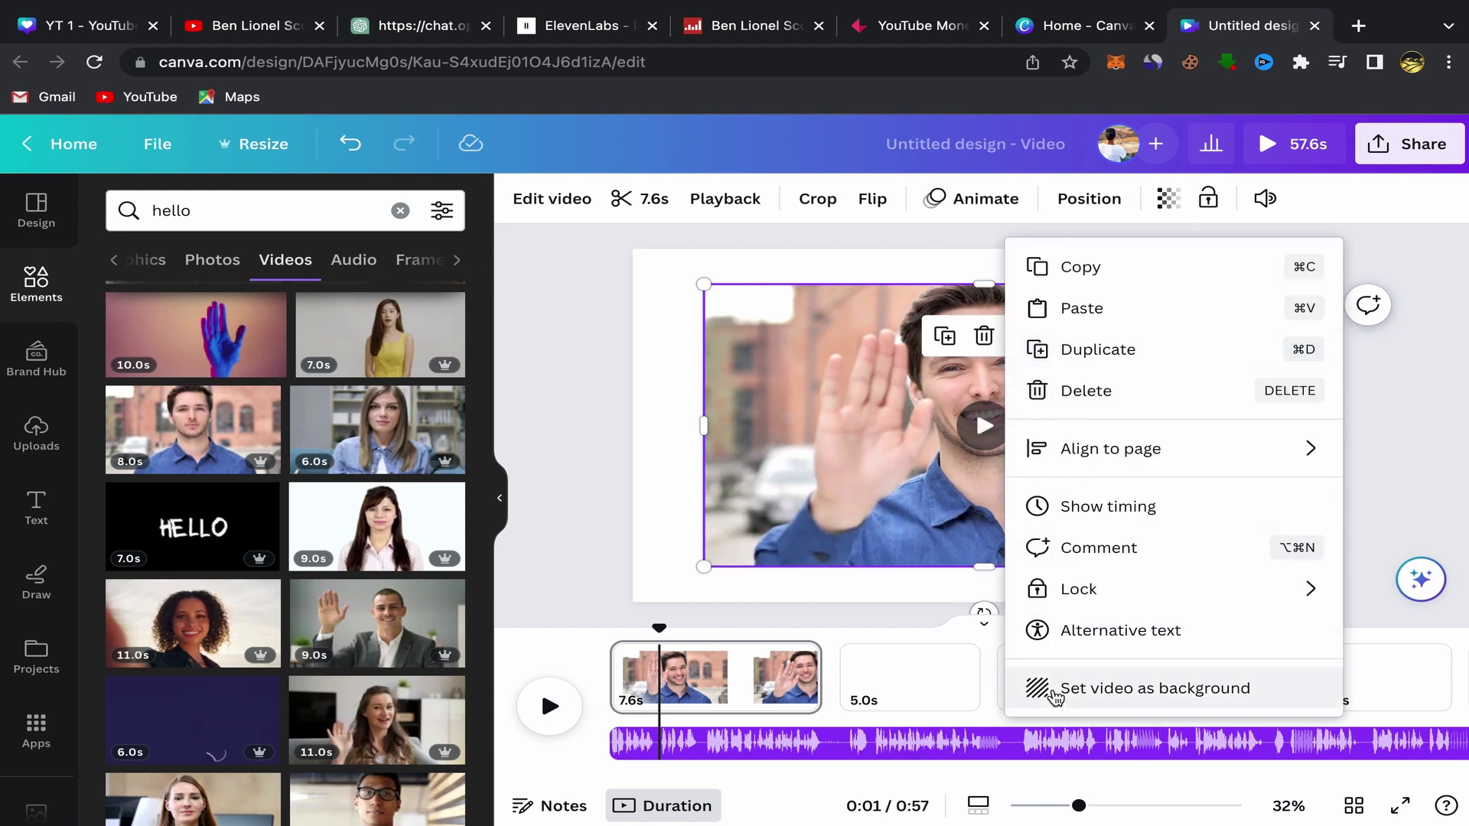
pyautogui.click(1041, 689)
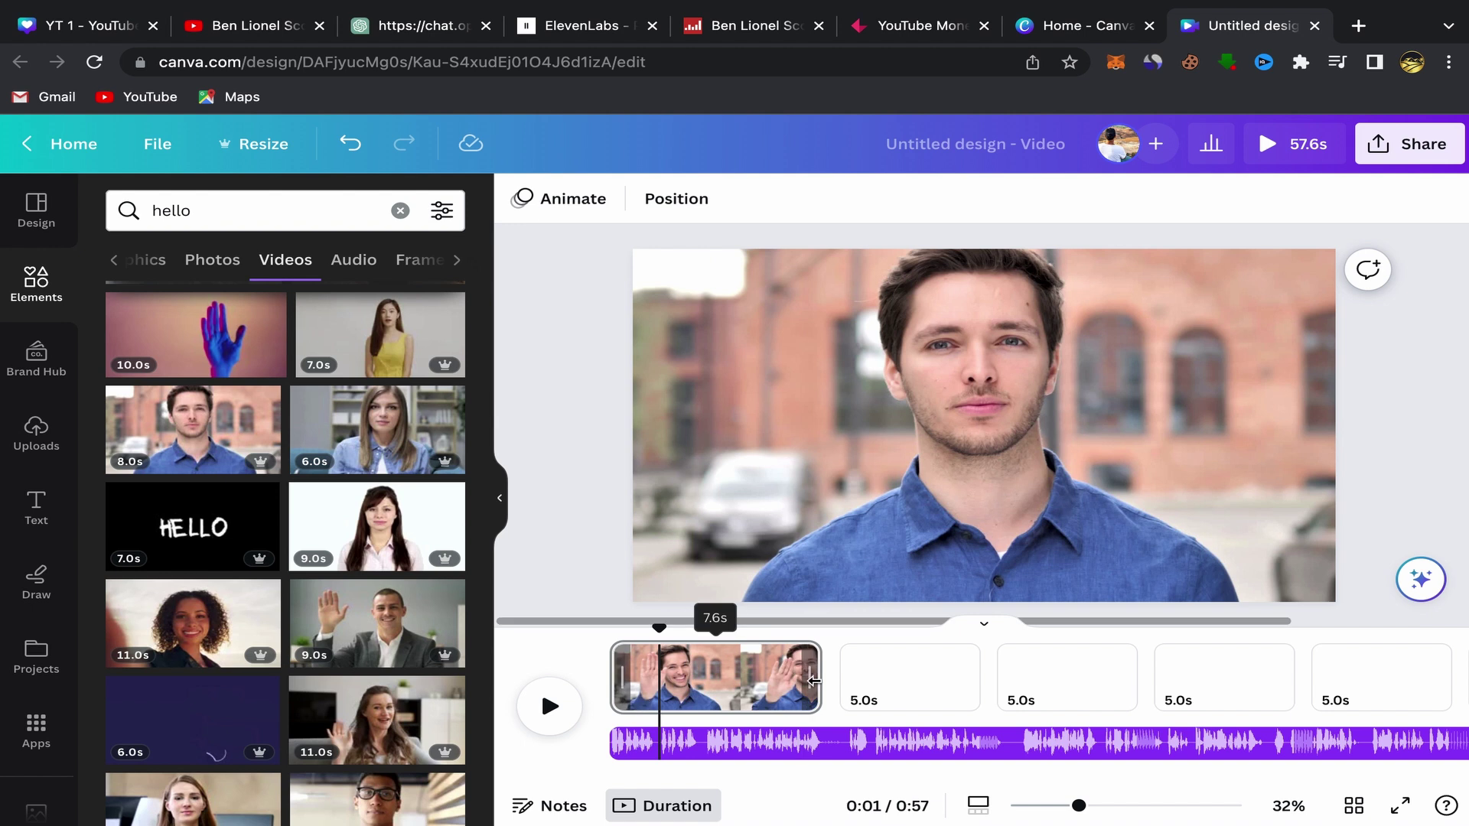
pyautogui.moveTo(815, 680); pyautogui.dragTo(674, 680)
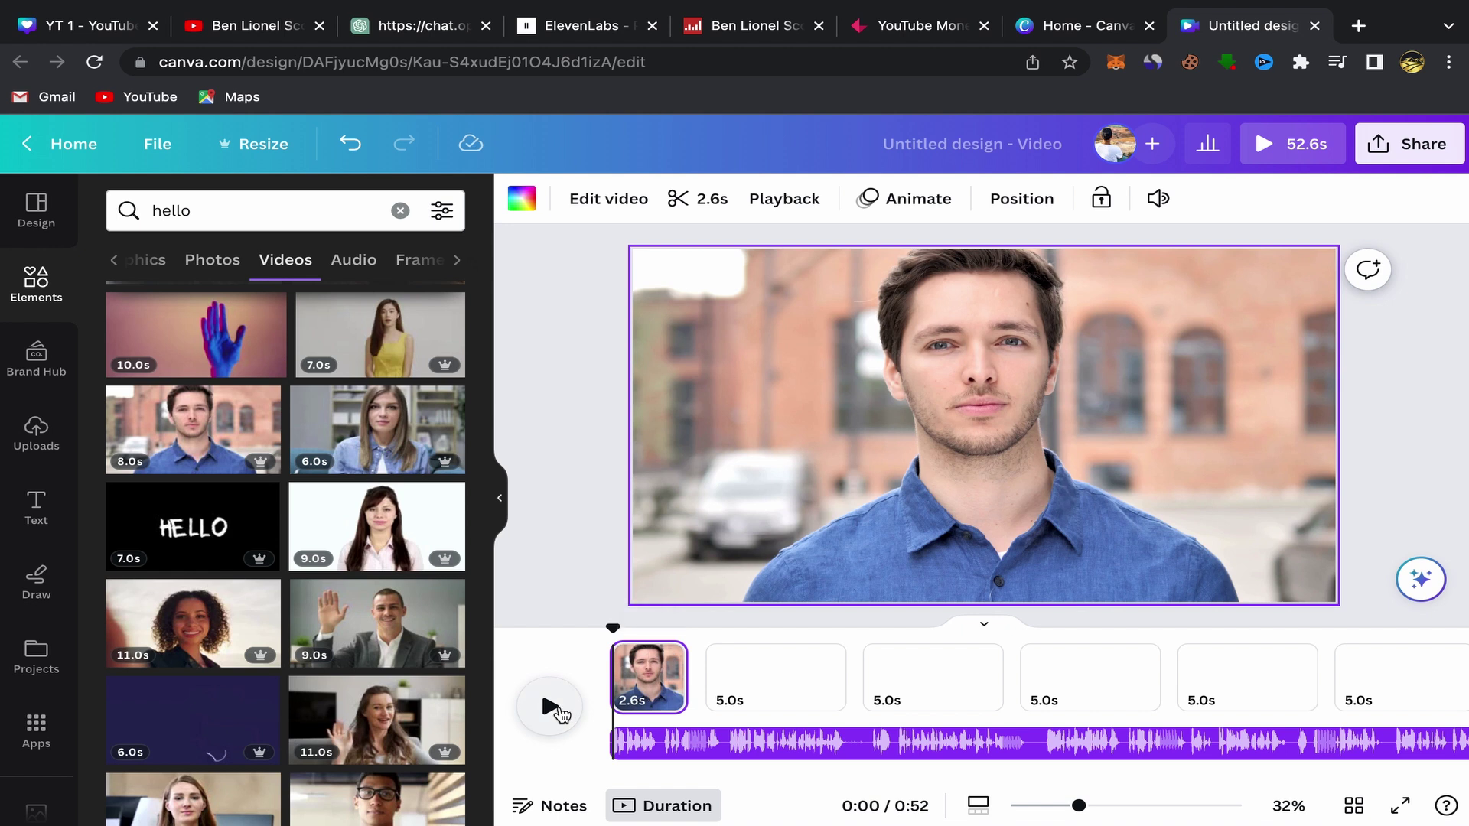
# - Play the narration from the first page into the blank second page and search the video elements for "success"
pyautogui.click(551, 709)
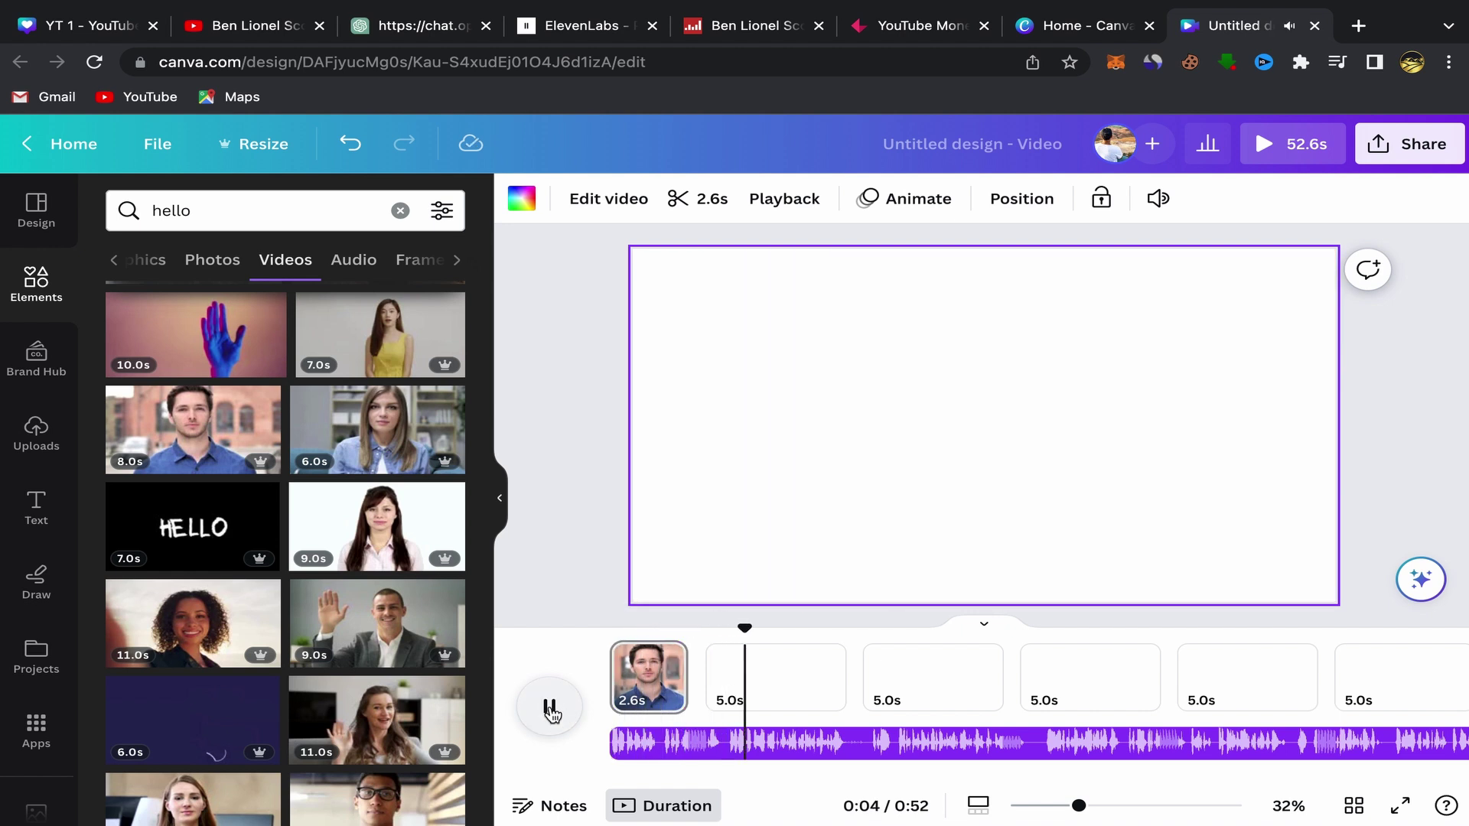
pyautogui.click(551, 710)
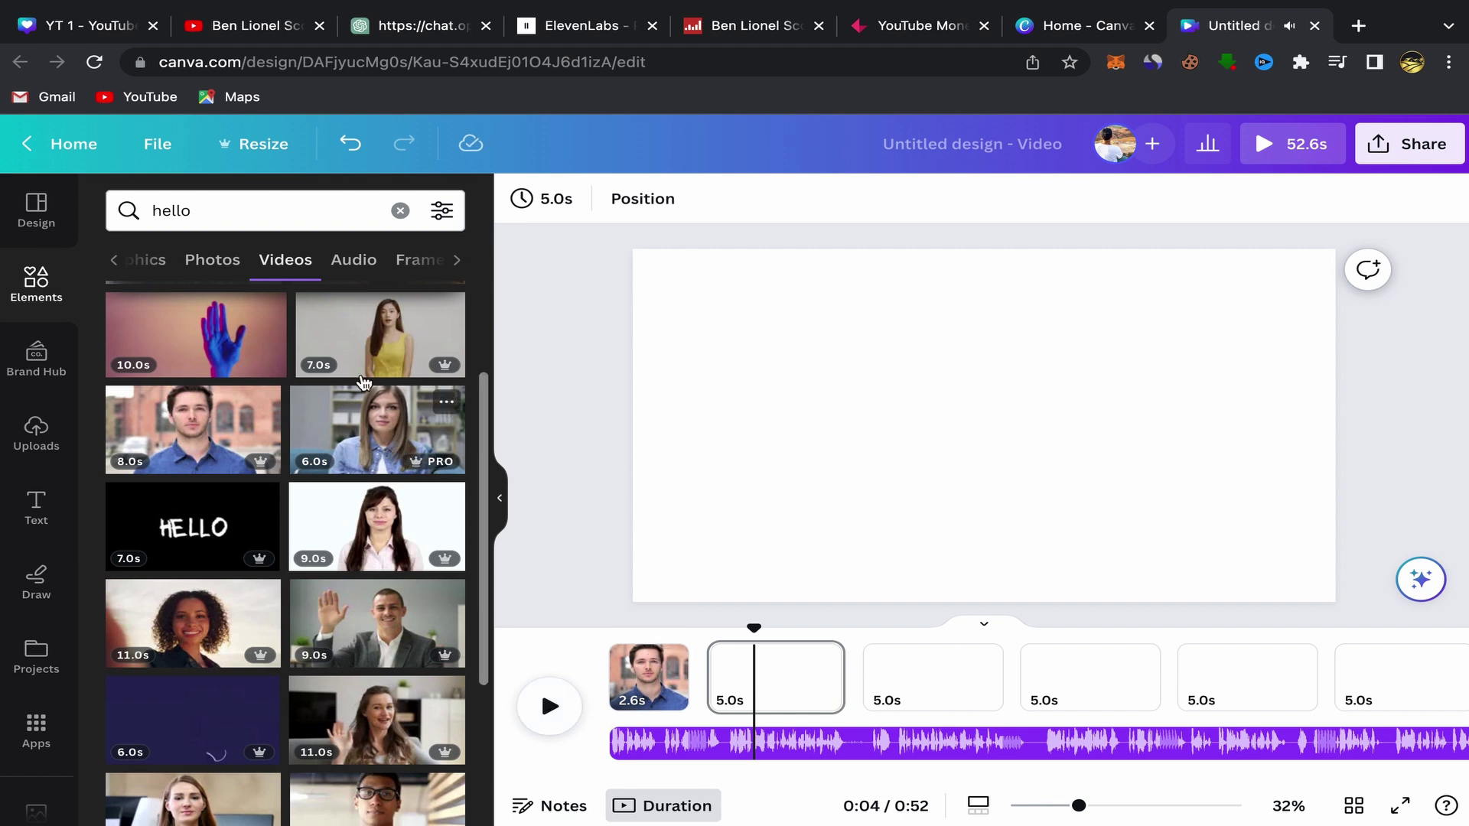
pyautogui.click(398, 215)
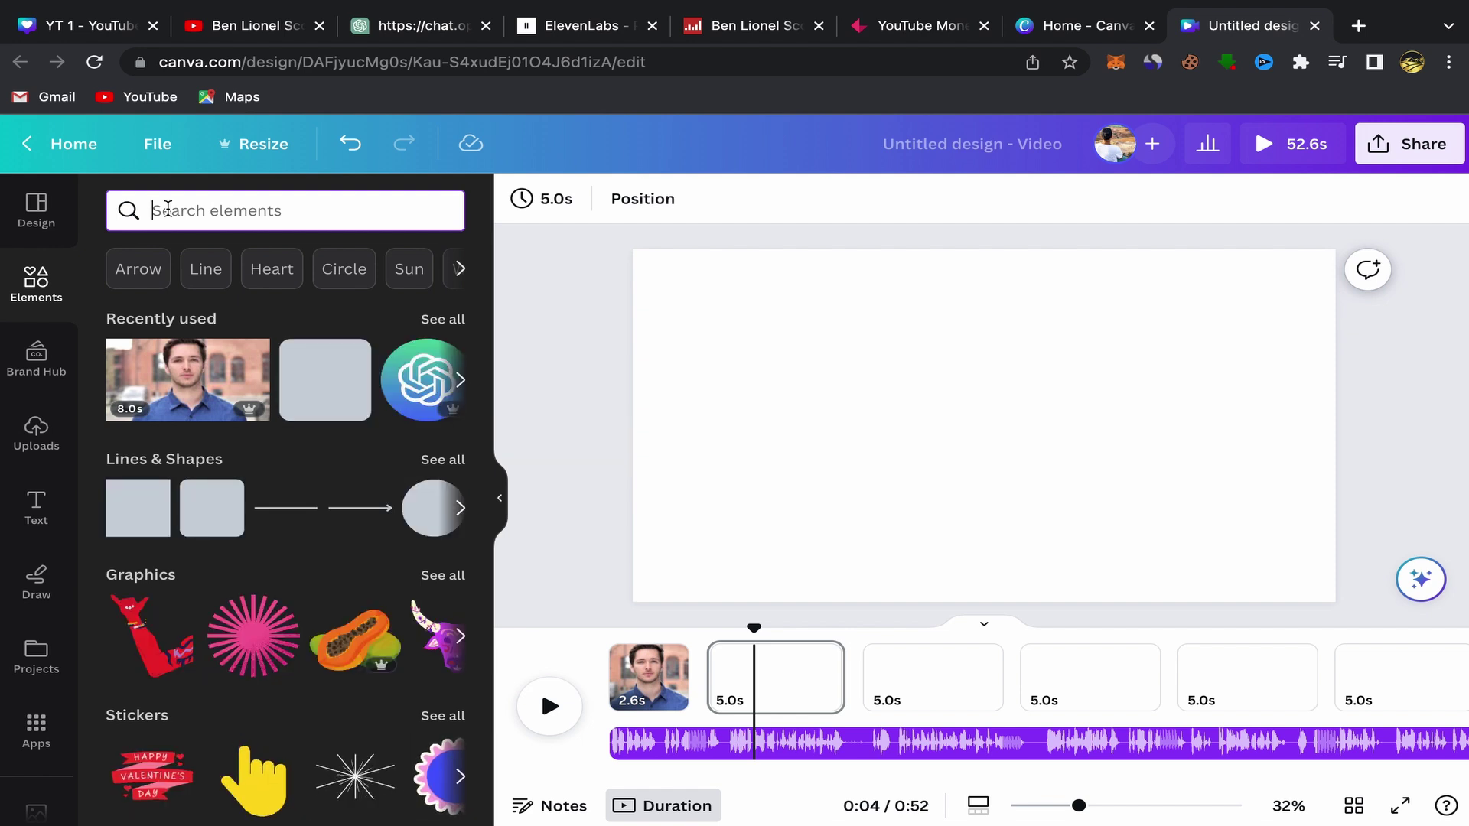
pyautogui.write('suc')
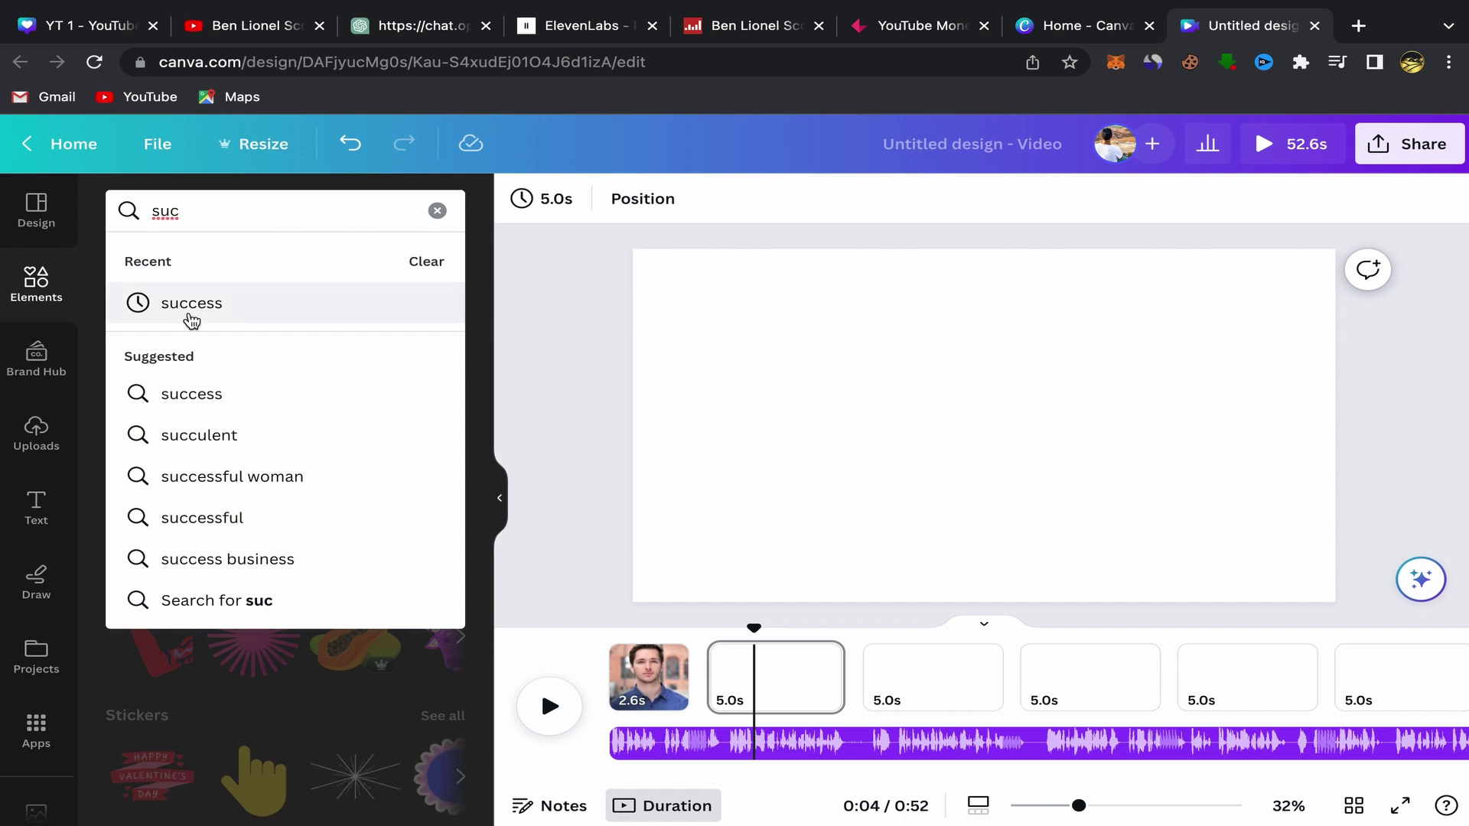
pyautogui.click(189, 313)
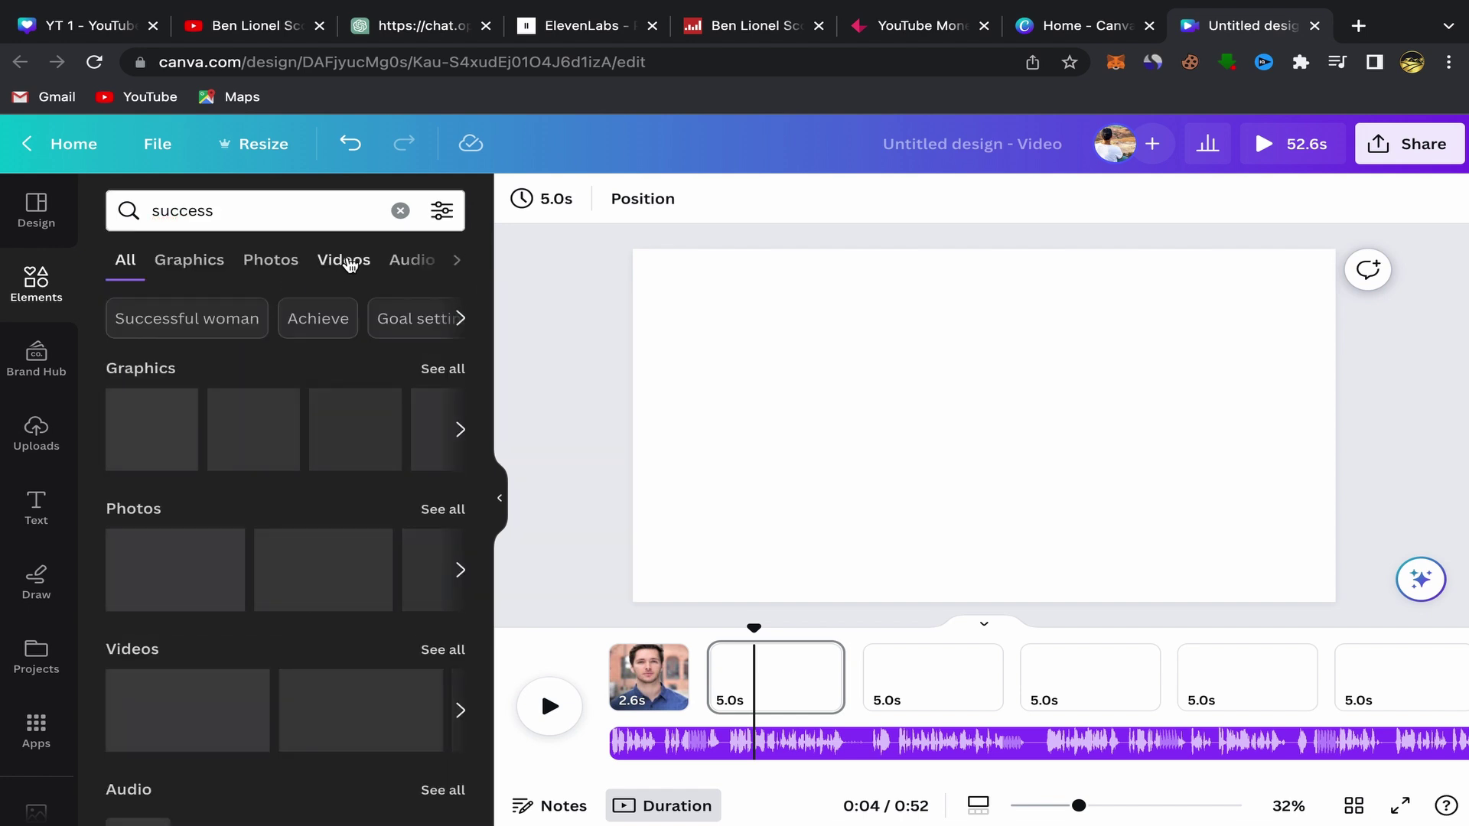
pyautogui.click(349, 262)
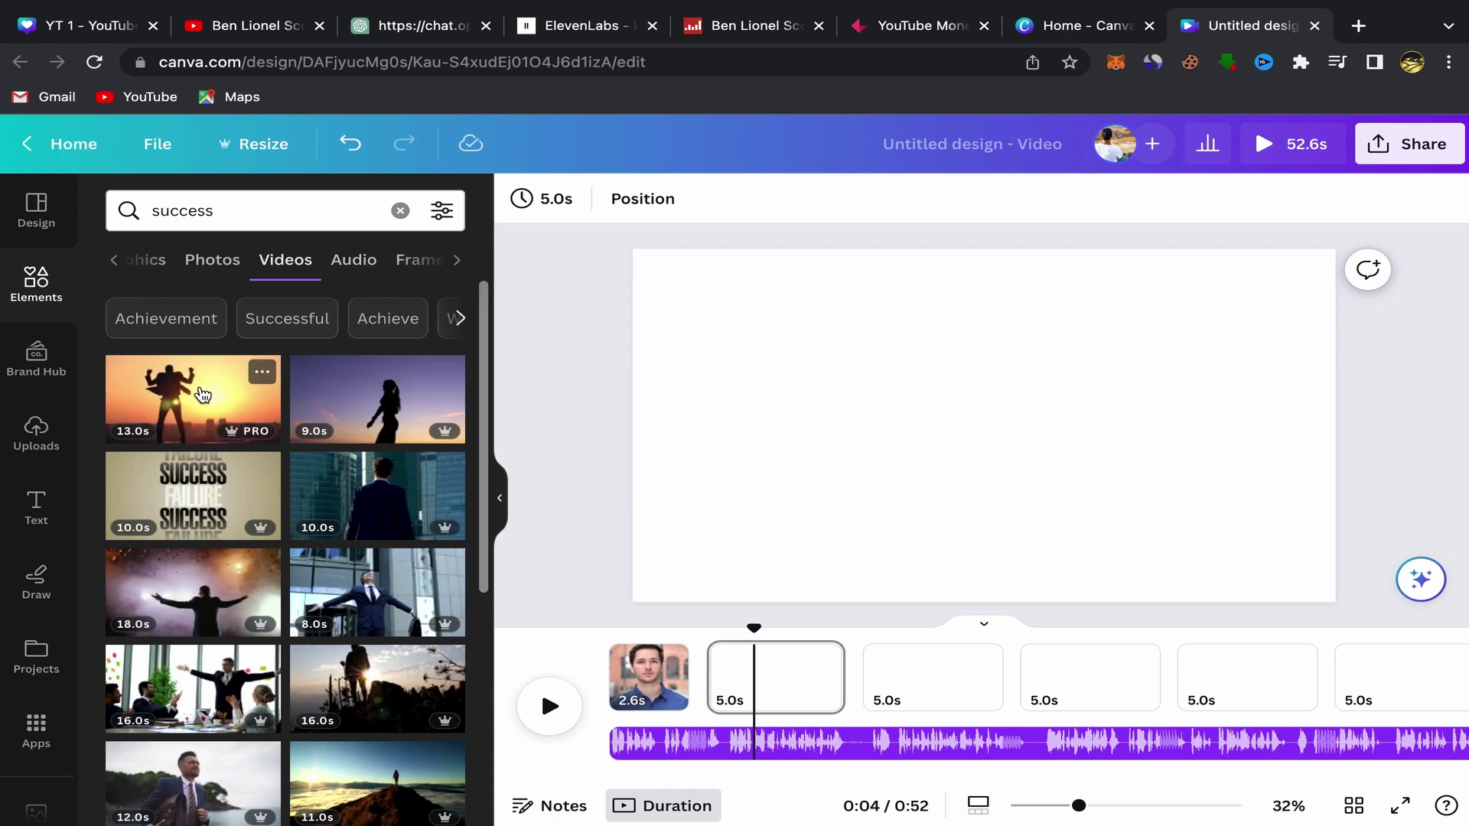
# - Add the clip of the suited man silhouetted at sunset as the second page's background and shorten the page to 2.6 seconds
pyautogui.click(191, 394)
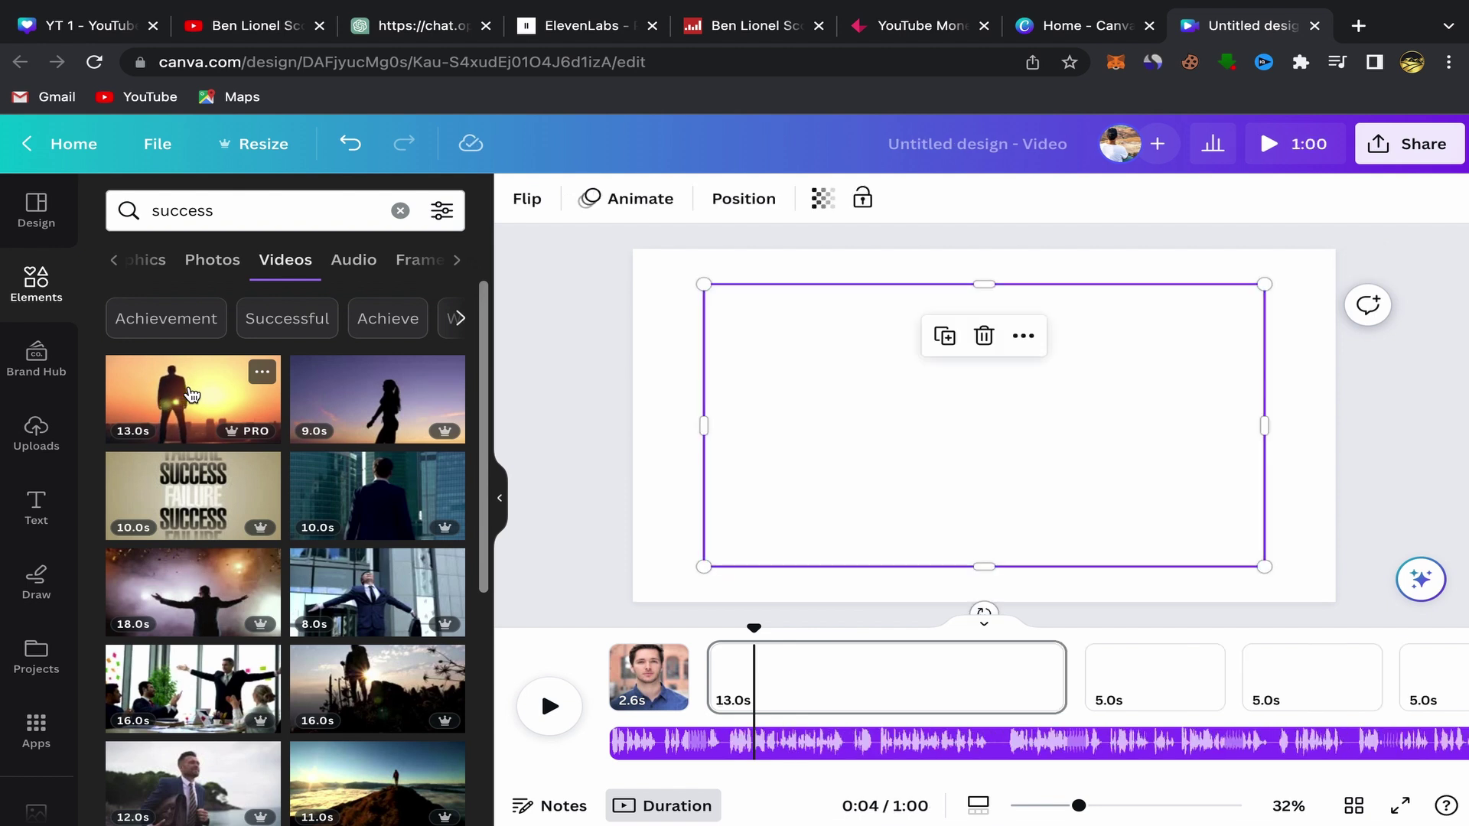
pyautogui.click(1023, 339)
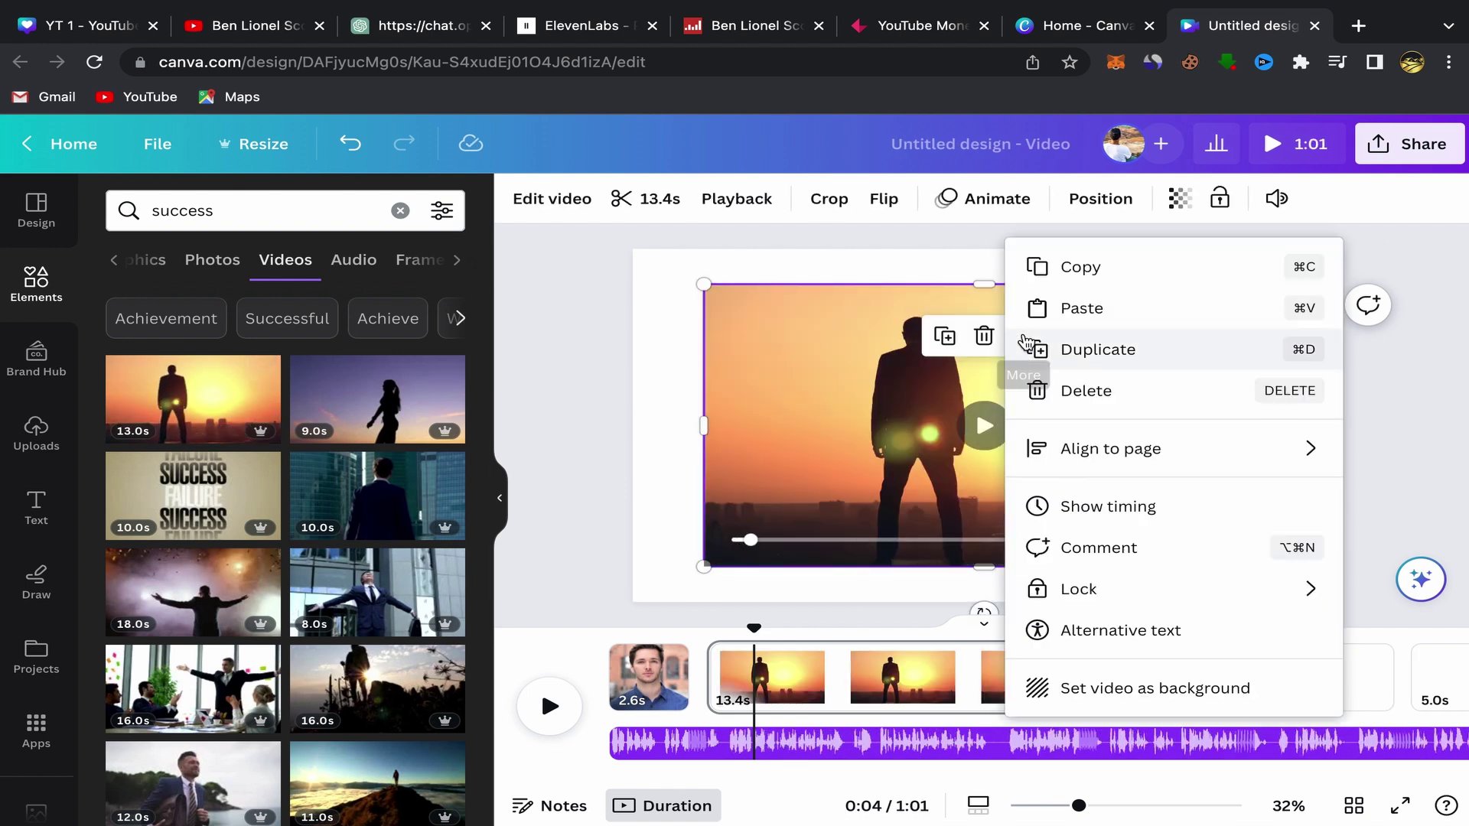
pyautogui.click(1063, 687)
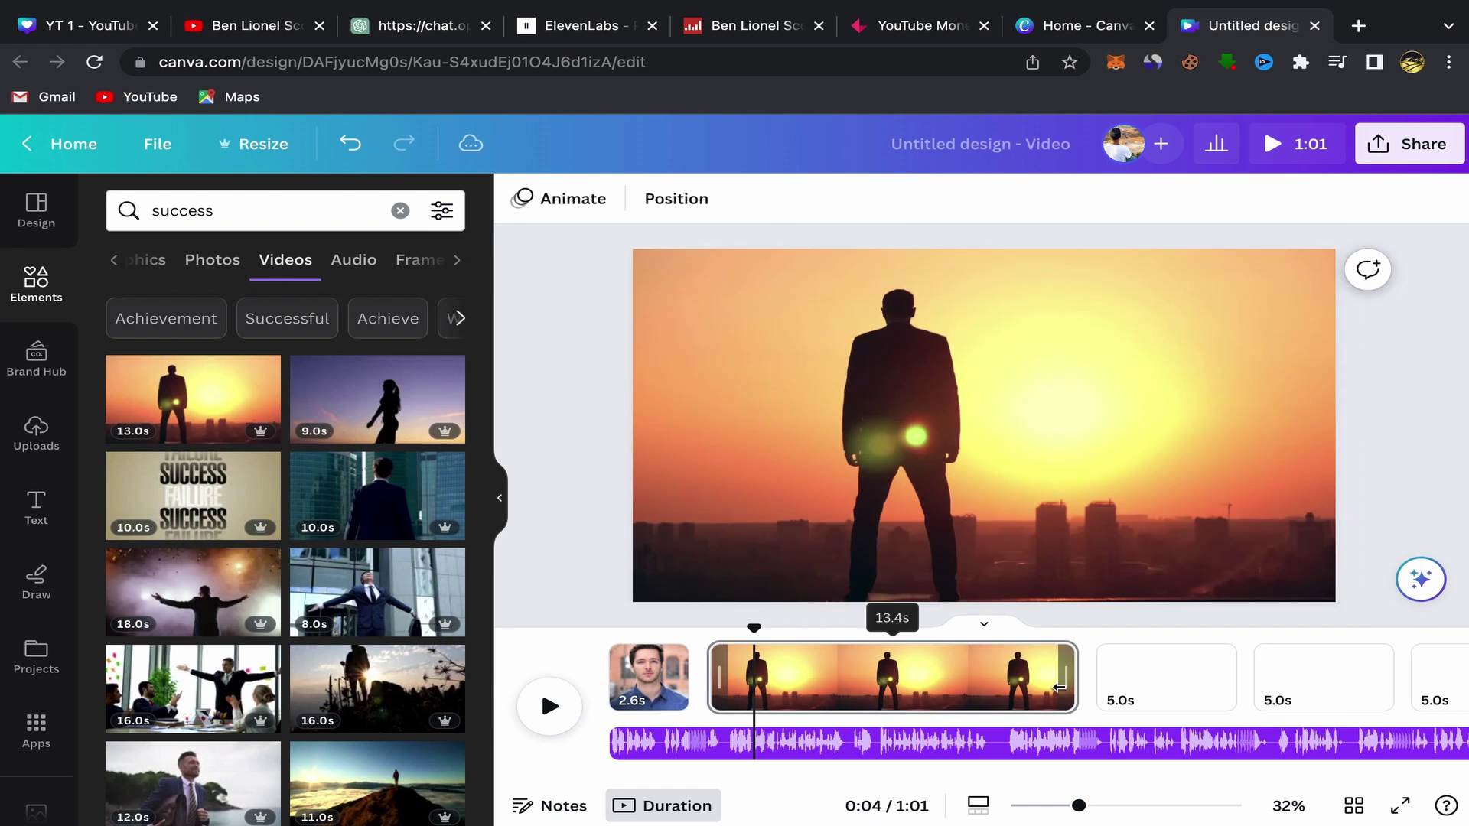
pyautogui.moveTo(1058, 681)
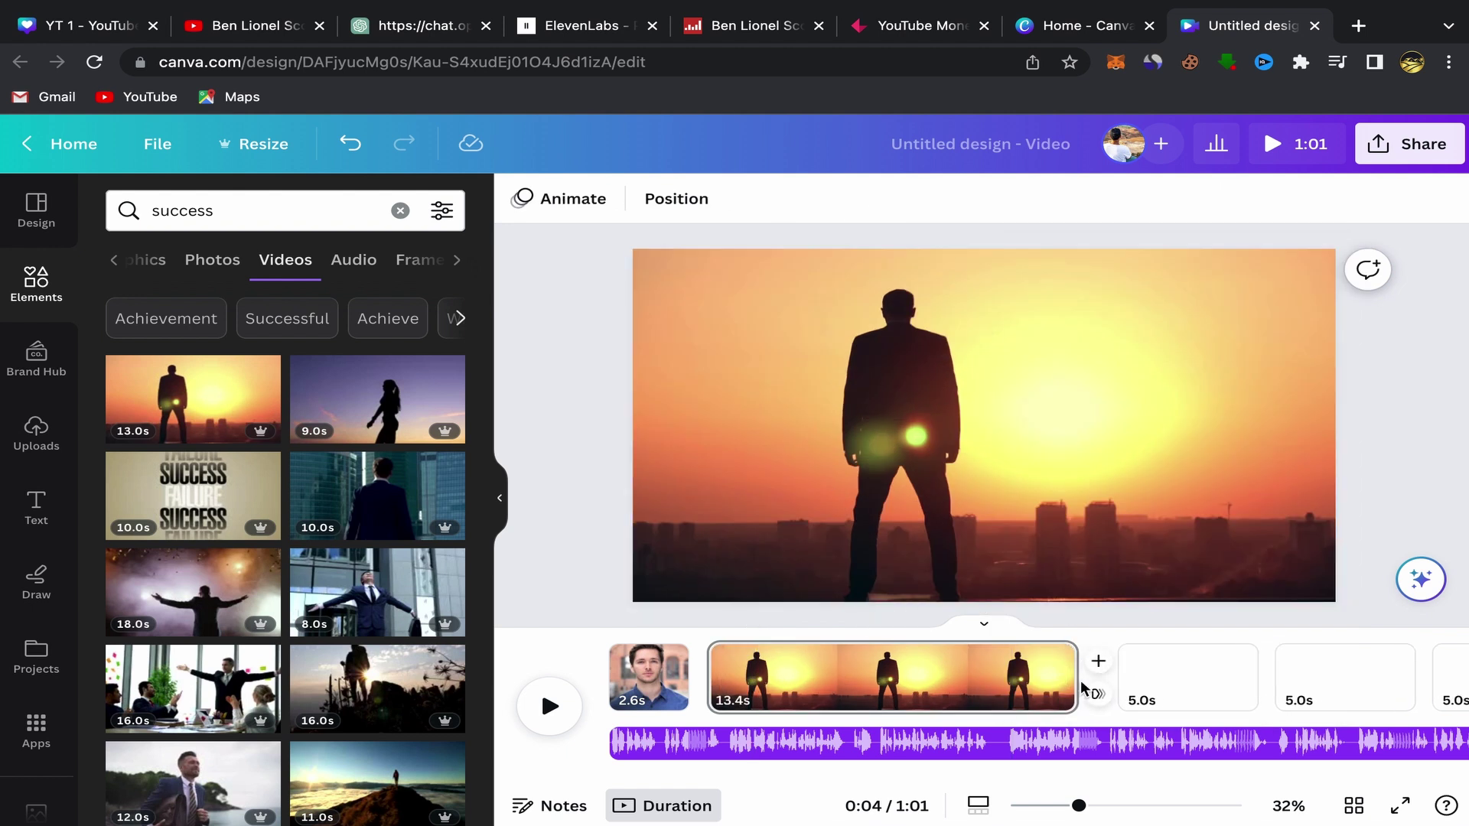
pyautogui.moveTo(1059, 686); pyautogui.dragTo(772, 672)
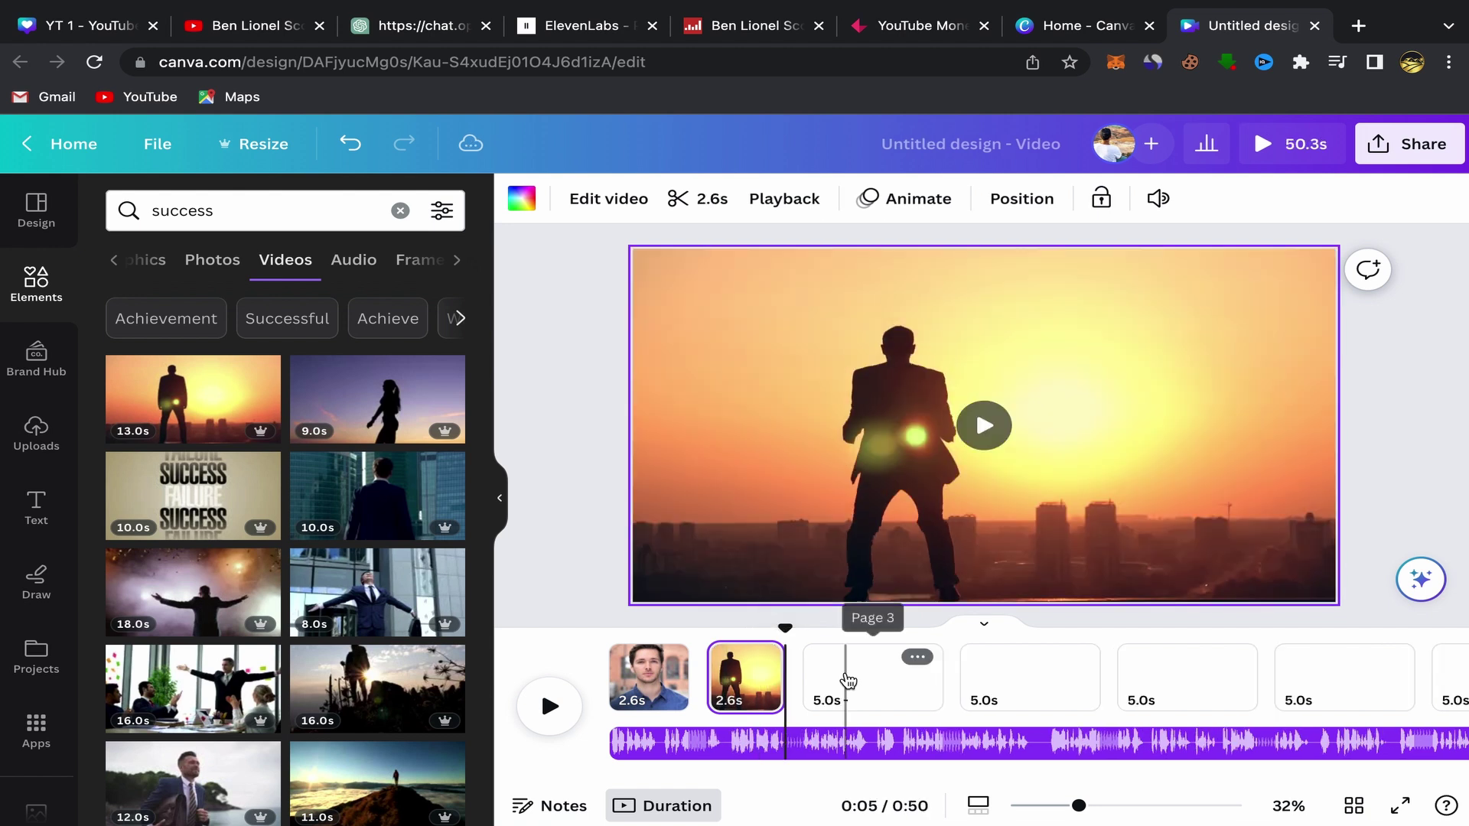
# - Play on from the second page, then fill the third page with the suited man facing skyscrapers as background, cut to 3.4 seconds
pyautogui.click(845, 683)
pyautogui.click(734, 678)
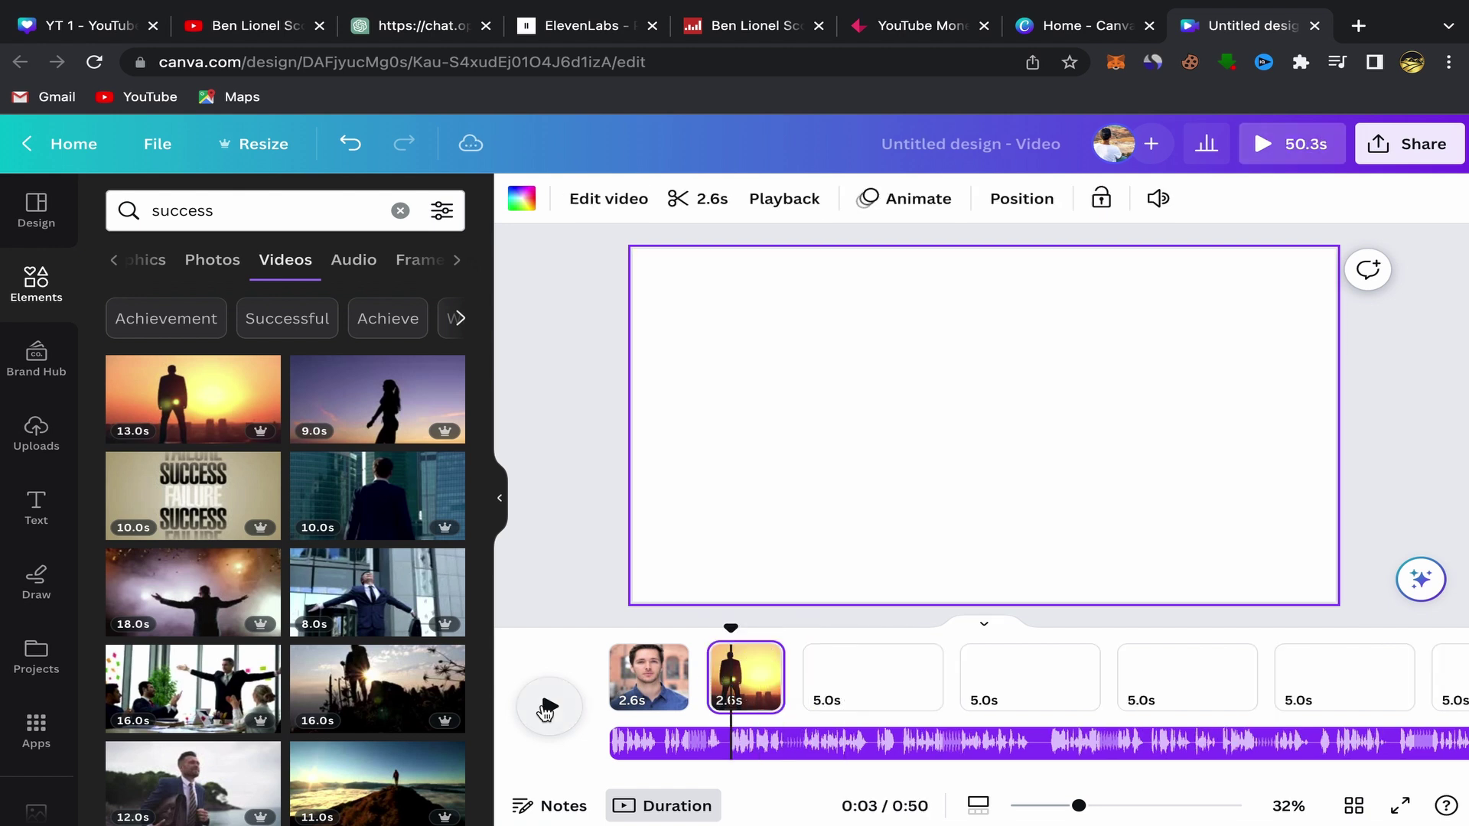
pyautogui.click(548, 707)
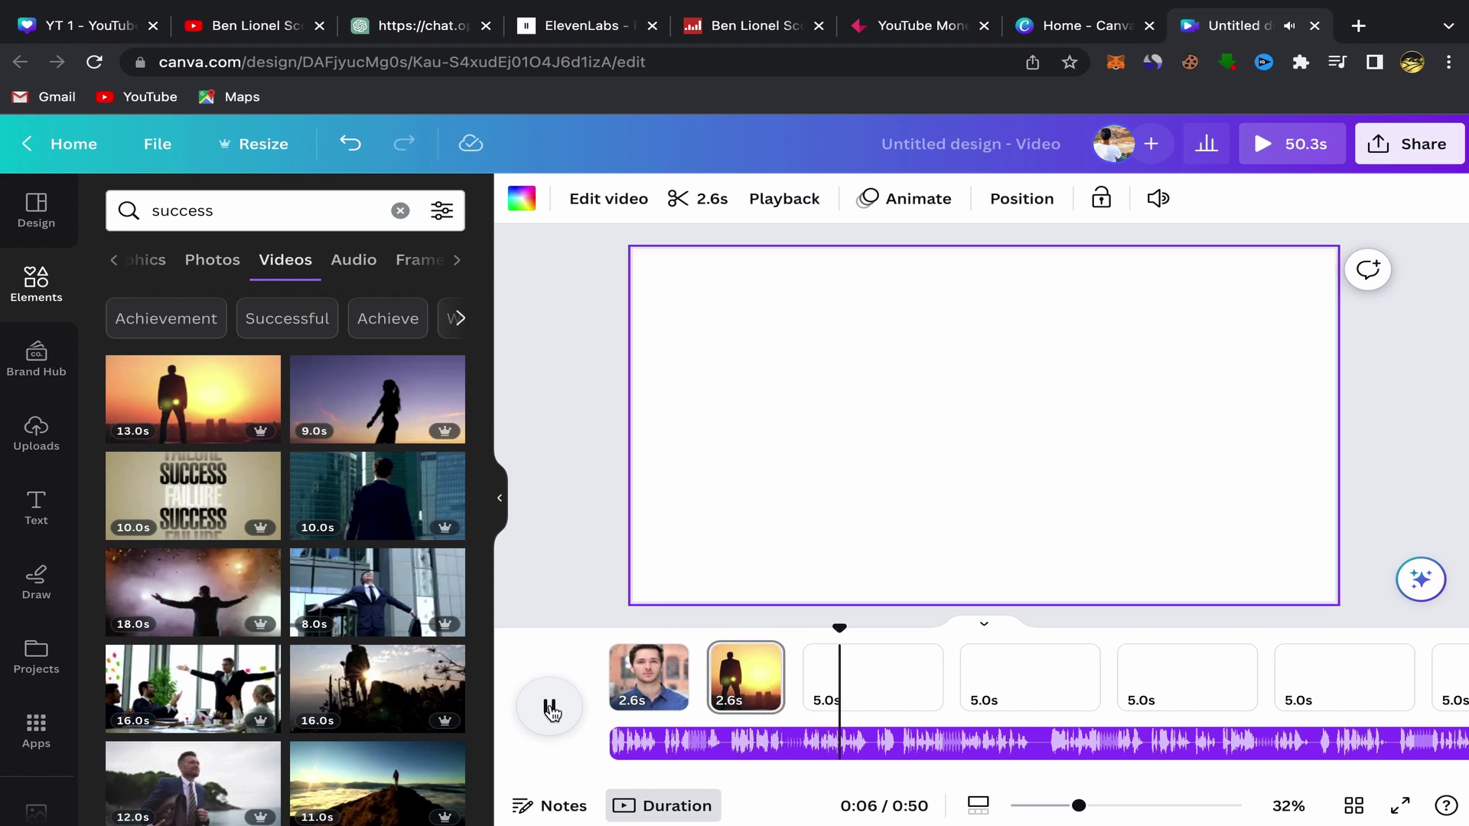
pyautogui.click(550, 709)
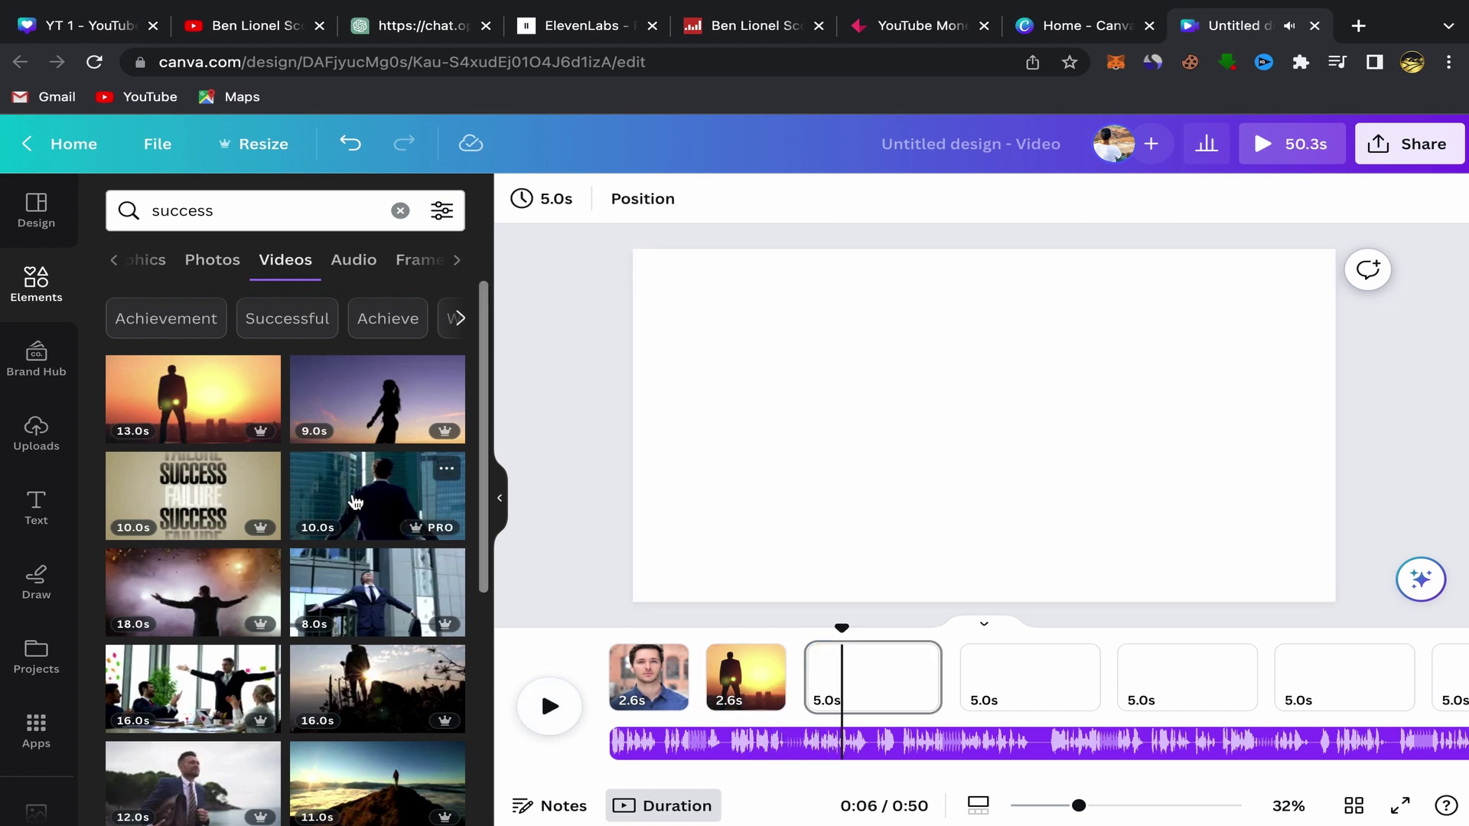
pyautogui.click(354, 501)
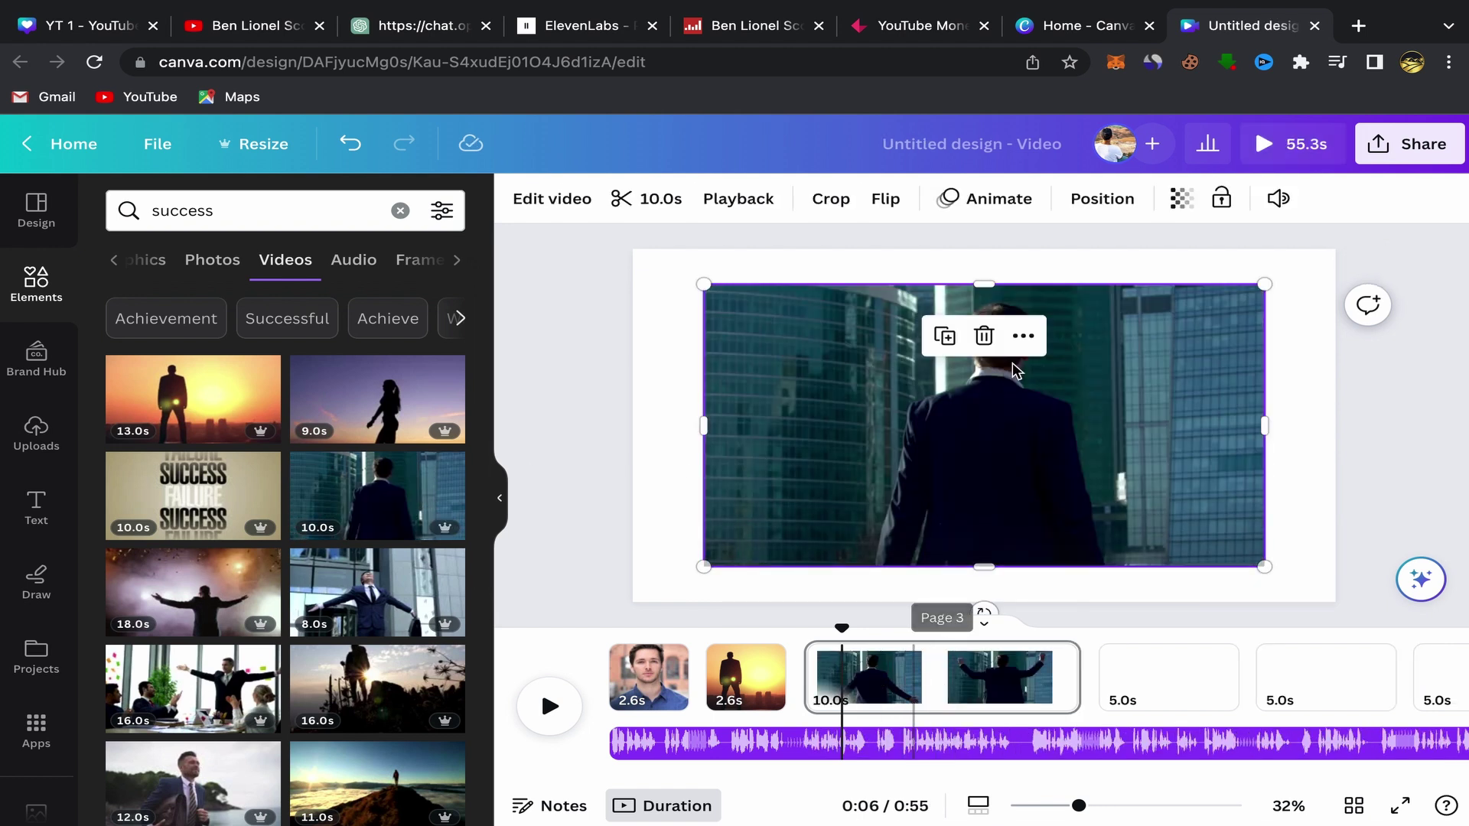
pyautogui.click(1024, 336)
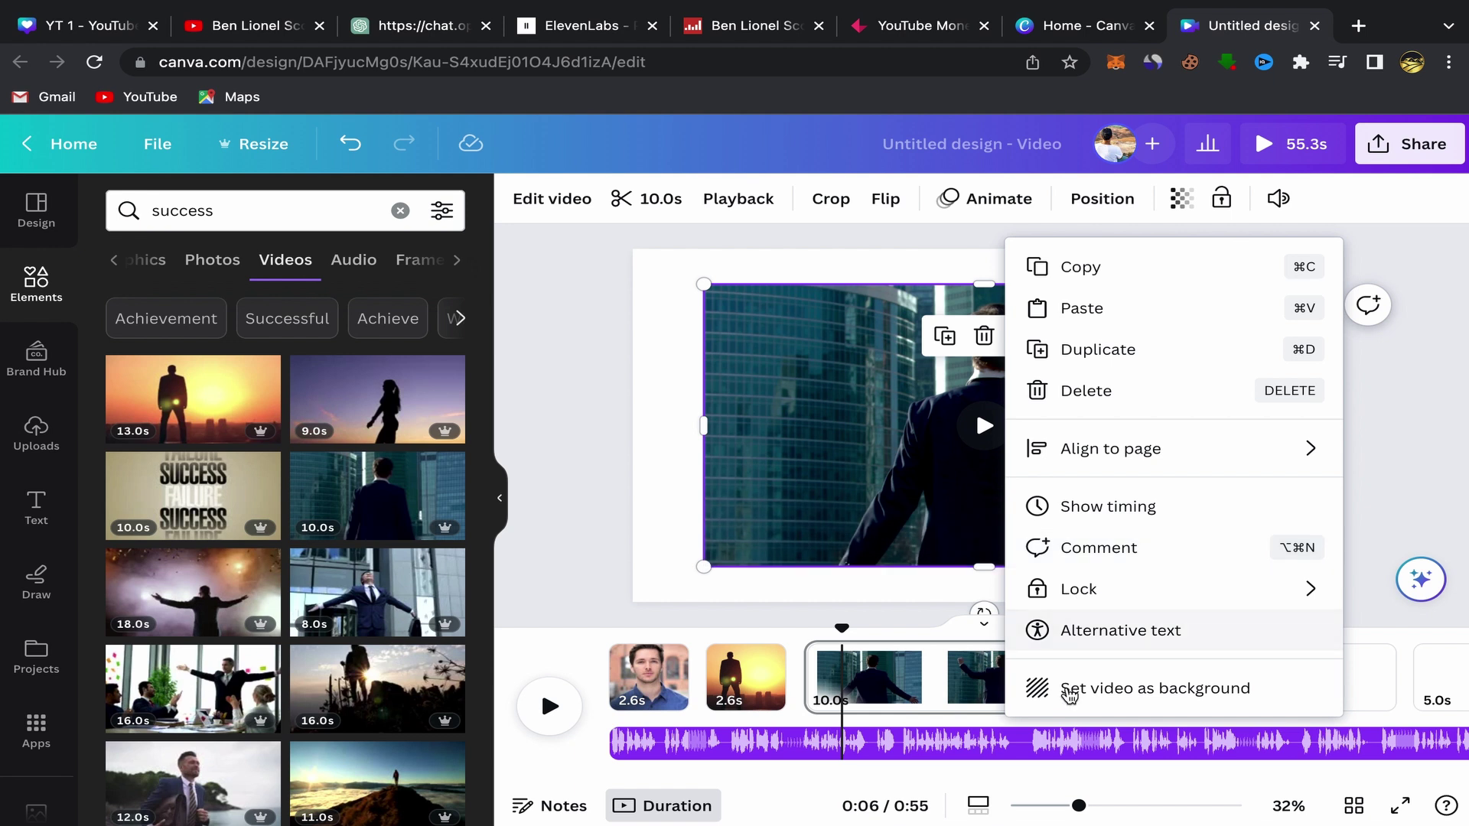
pyautogui.click(1069, 693)
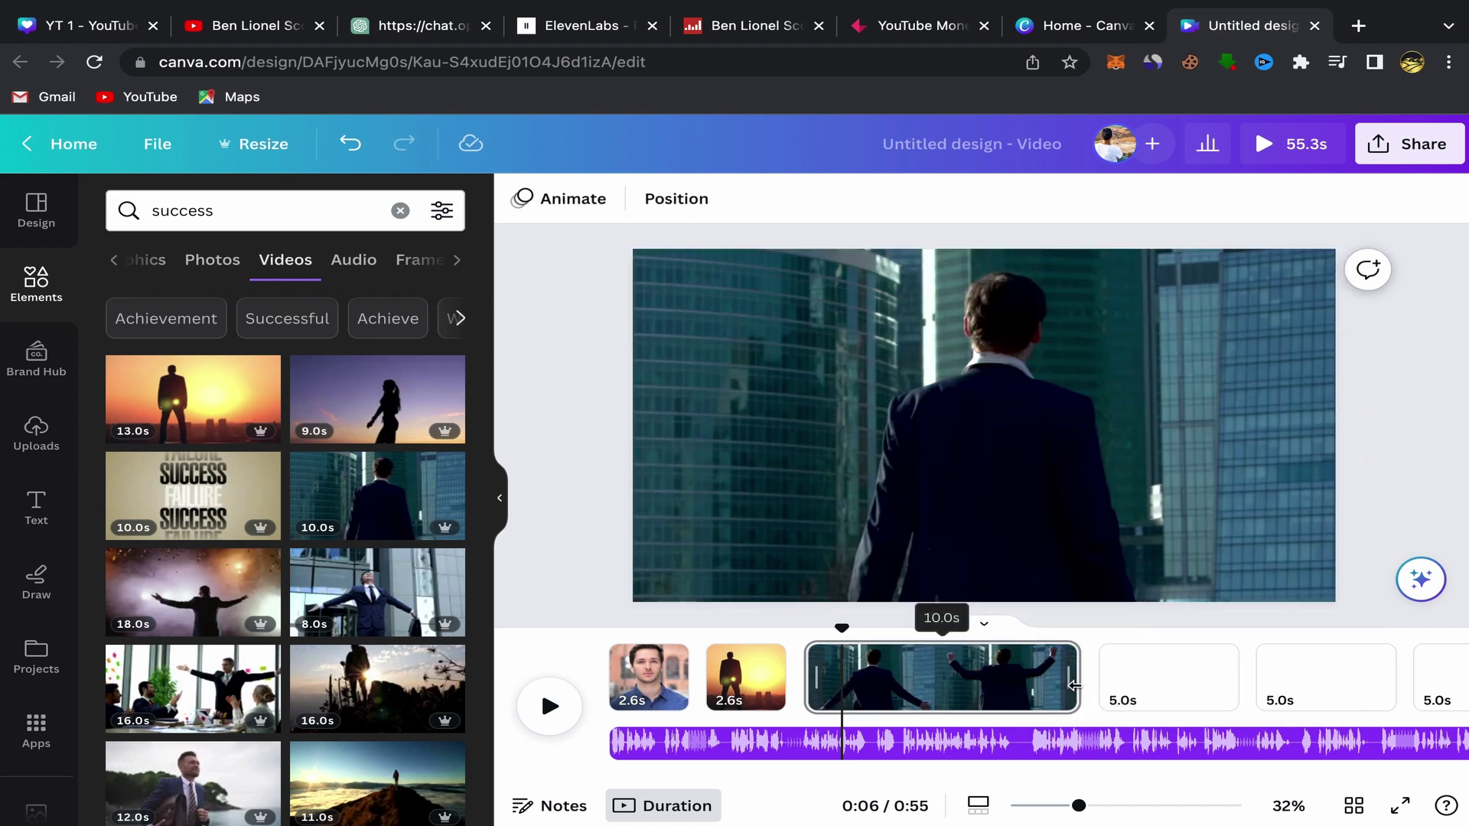
pyautogui.moveTo(1074, 685); pyautogui.dragTo(901, 678)
# - Set the clip of the backpacker silhouetted against the sun as the fourth page's background and shorten the page to 3.2 seconds
pyautogui.click(973, 681)
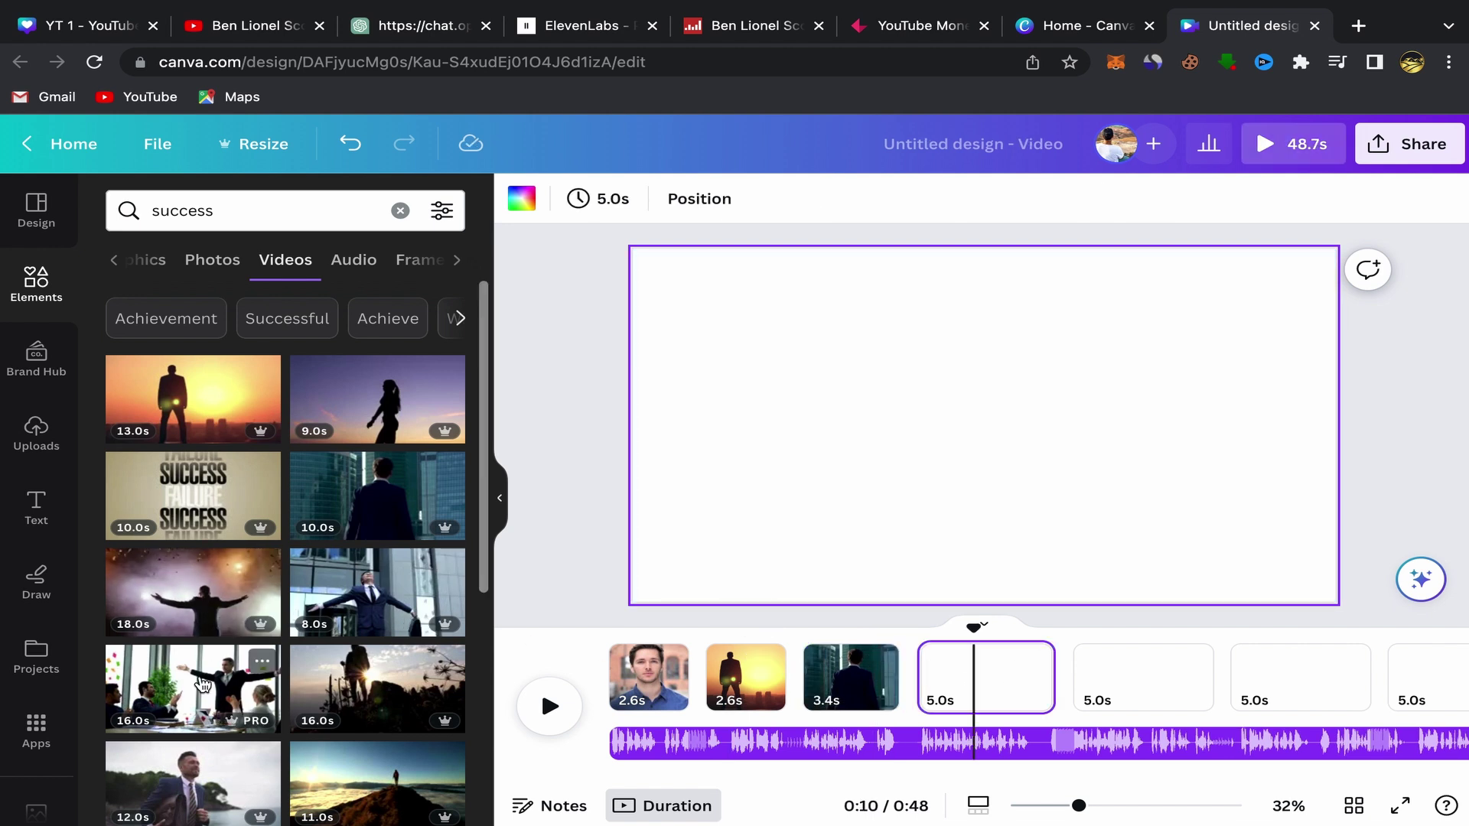
pyautogui.scroll(-3, 374, 459)
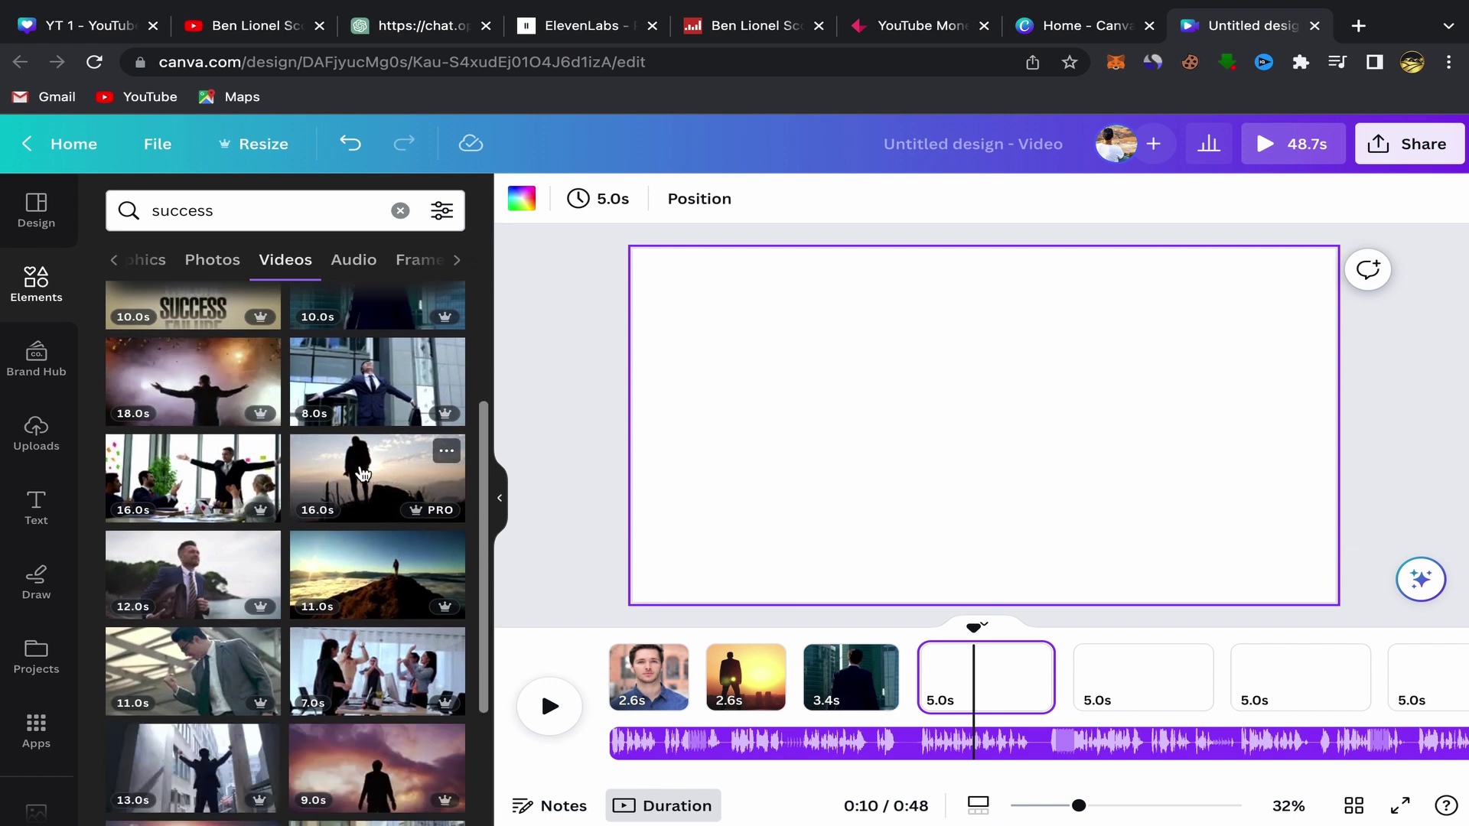
pyautogui.click(363, 472)
pyautogui.click(1023, 338)
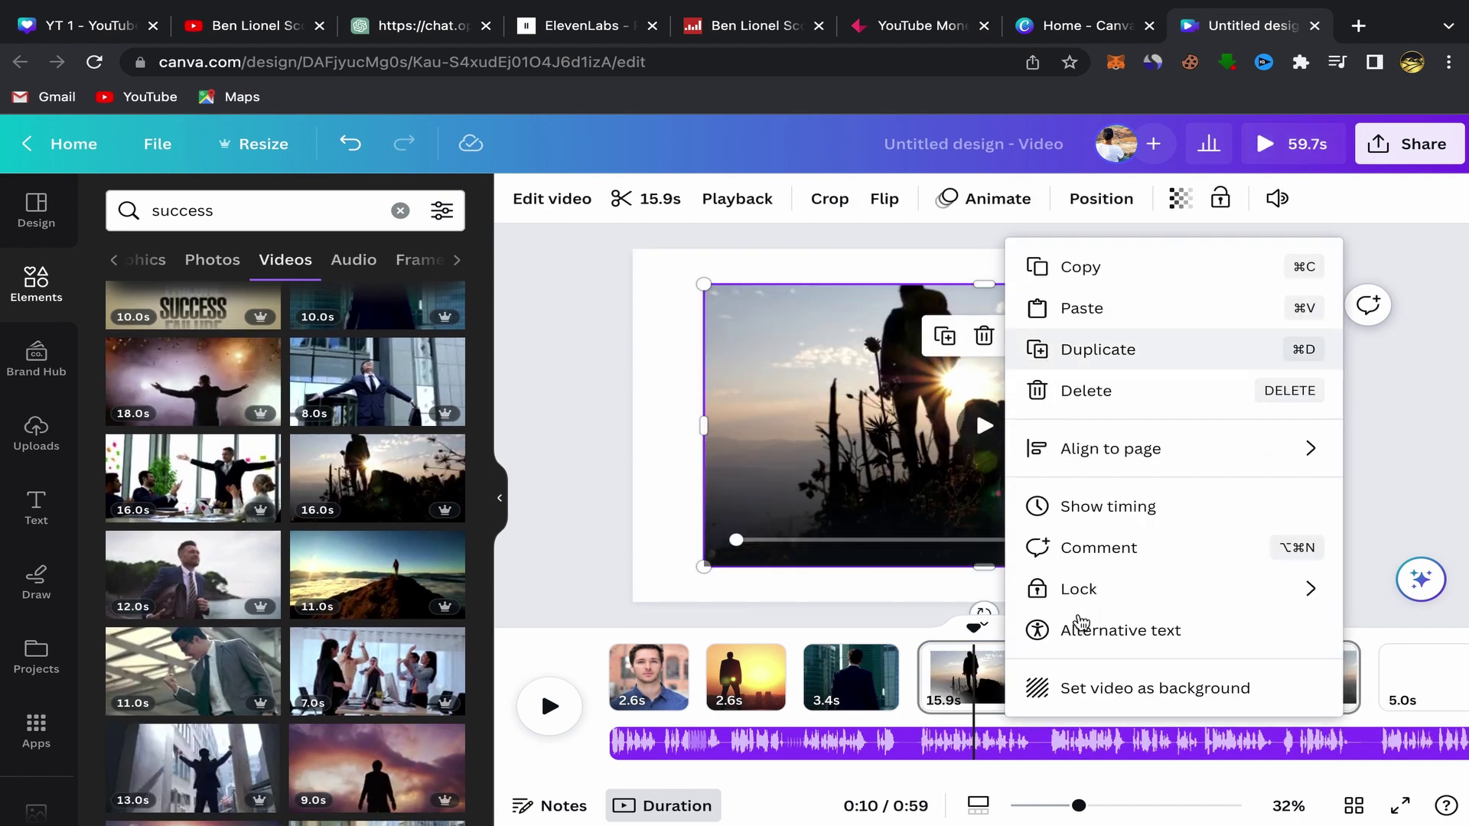
pyautogui.click(1041, 688)
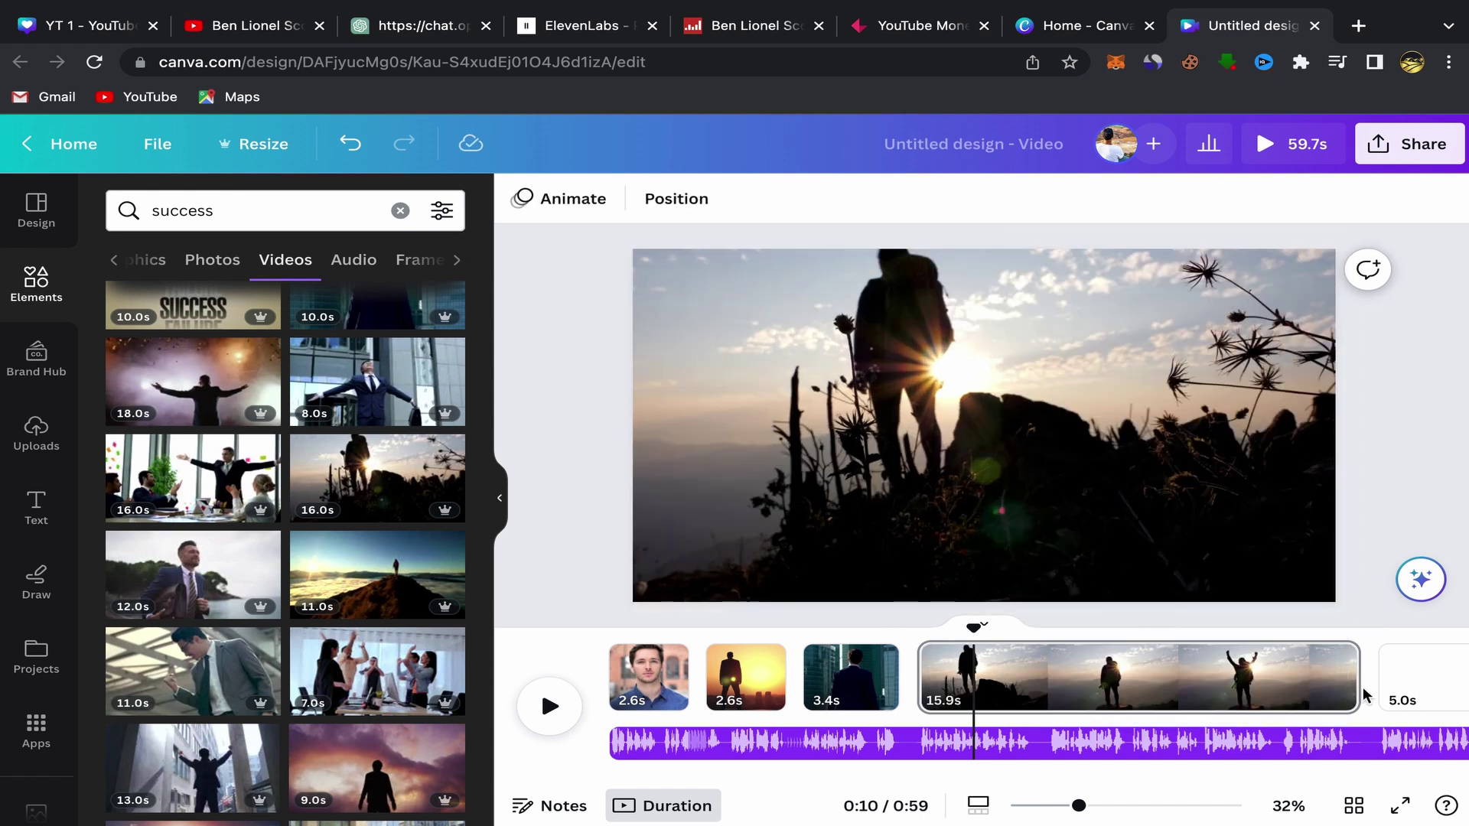
pyautogui.moveTo(1367, 695); pyautogui.dragTo(932, 667)
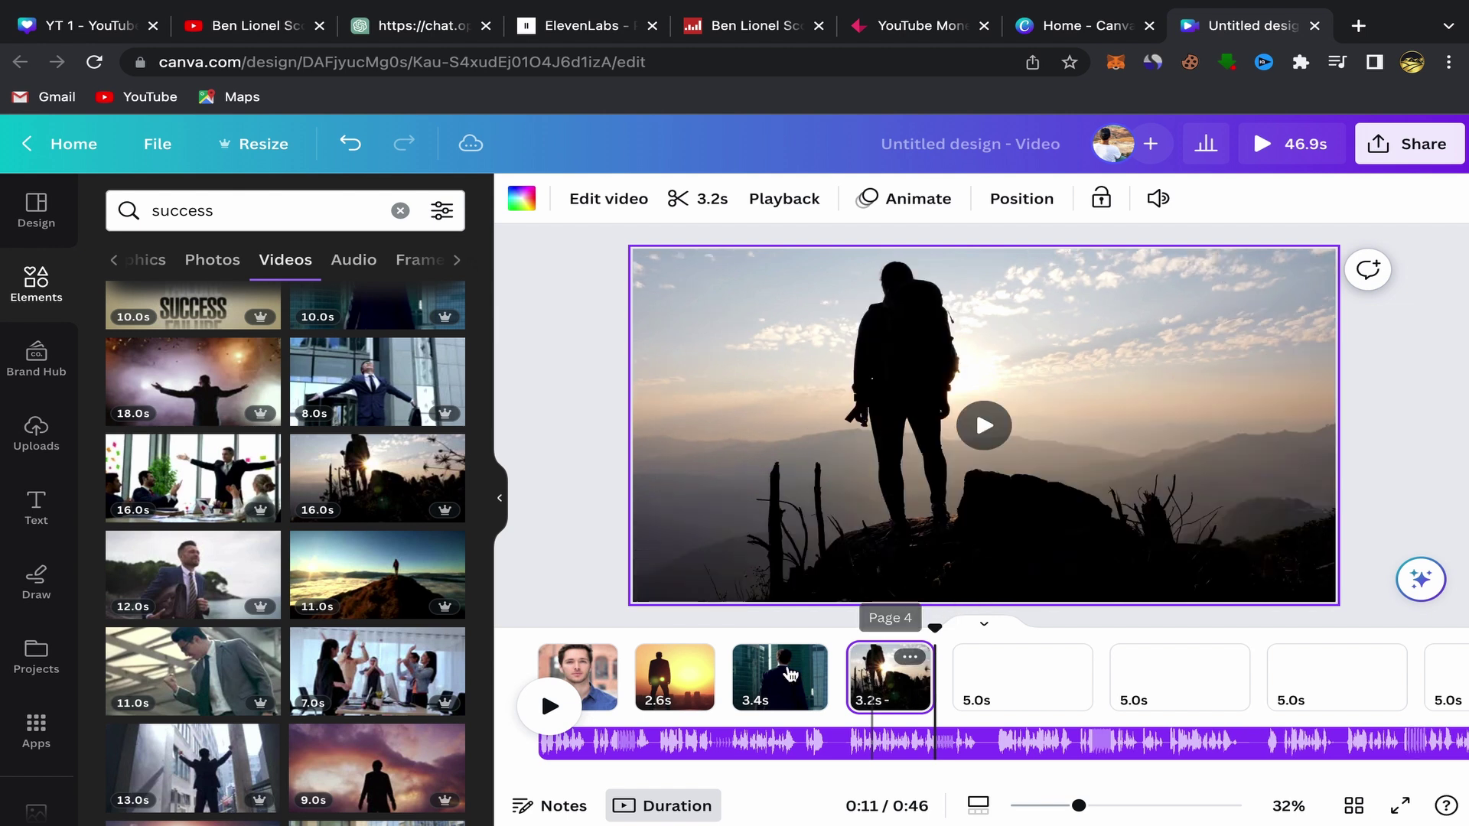
# - Play on to the fifth page, set the person on a peak above the clouds as its background and shorten it to 3.4 seconds
pyautogui.click(548, 705)
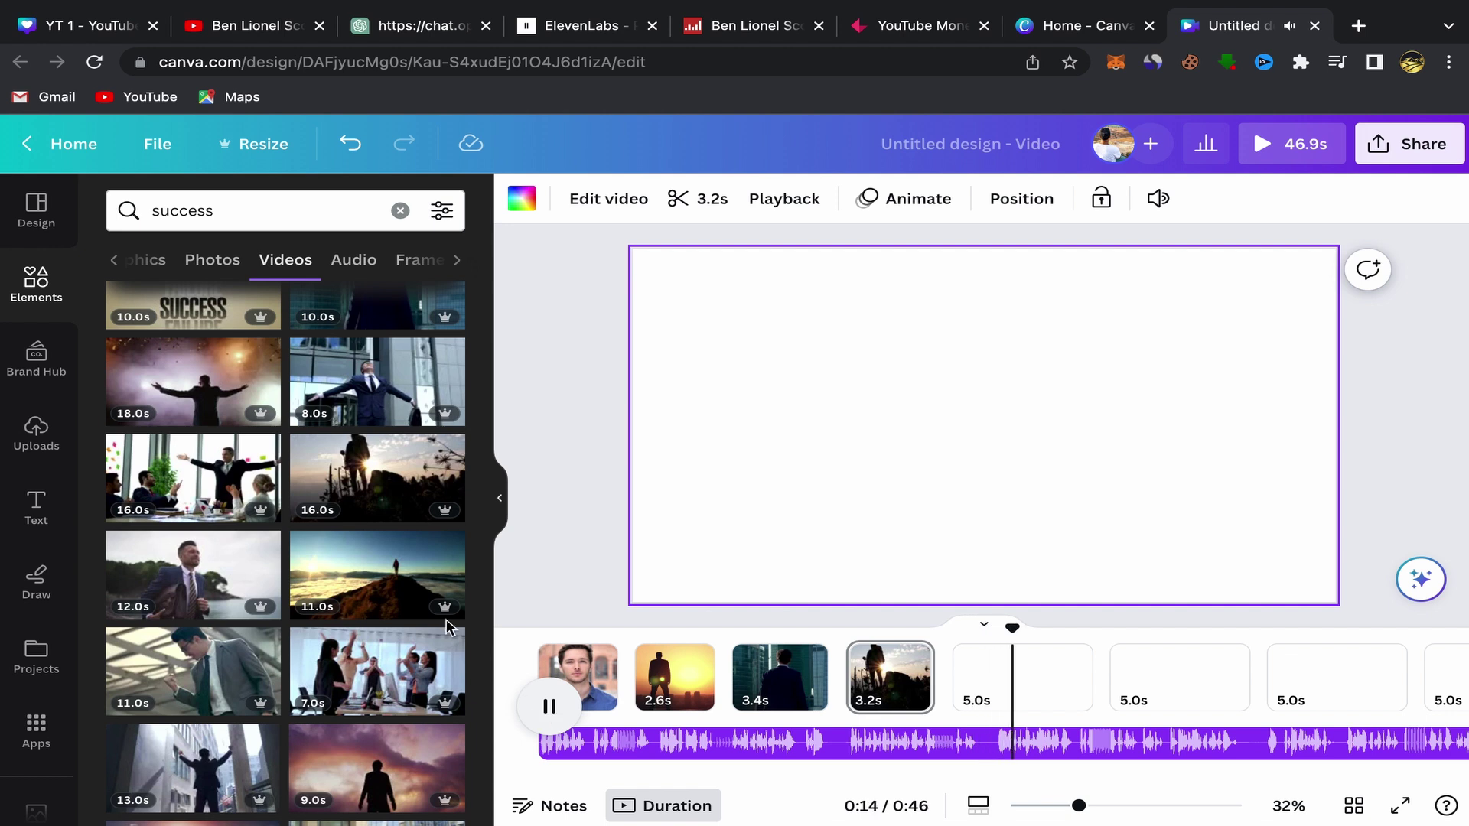
pyautogui.press('space')
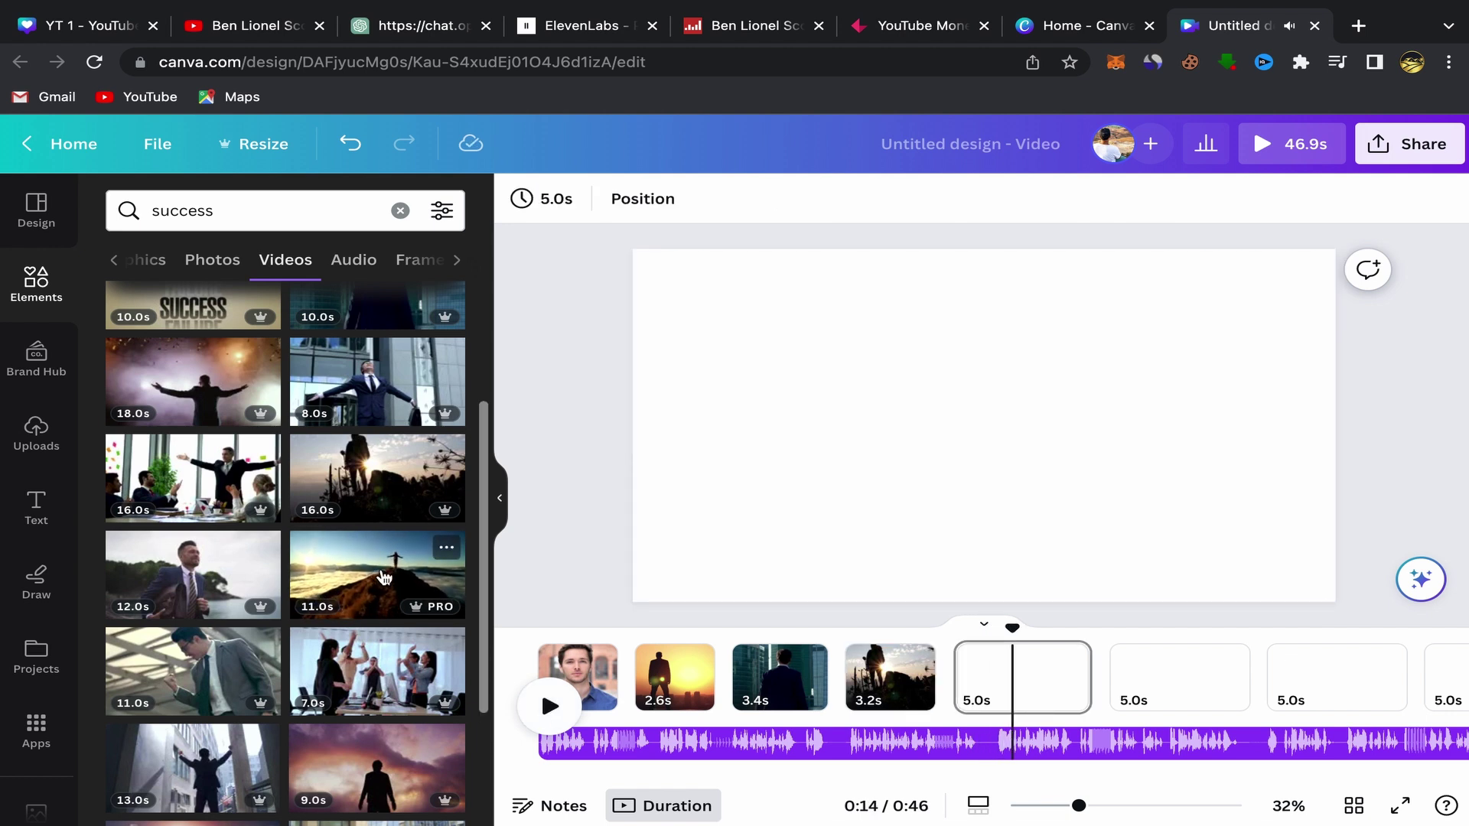
pyautogui.click(384, 578)
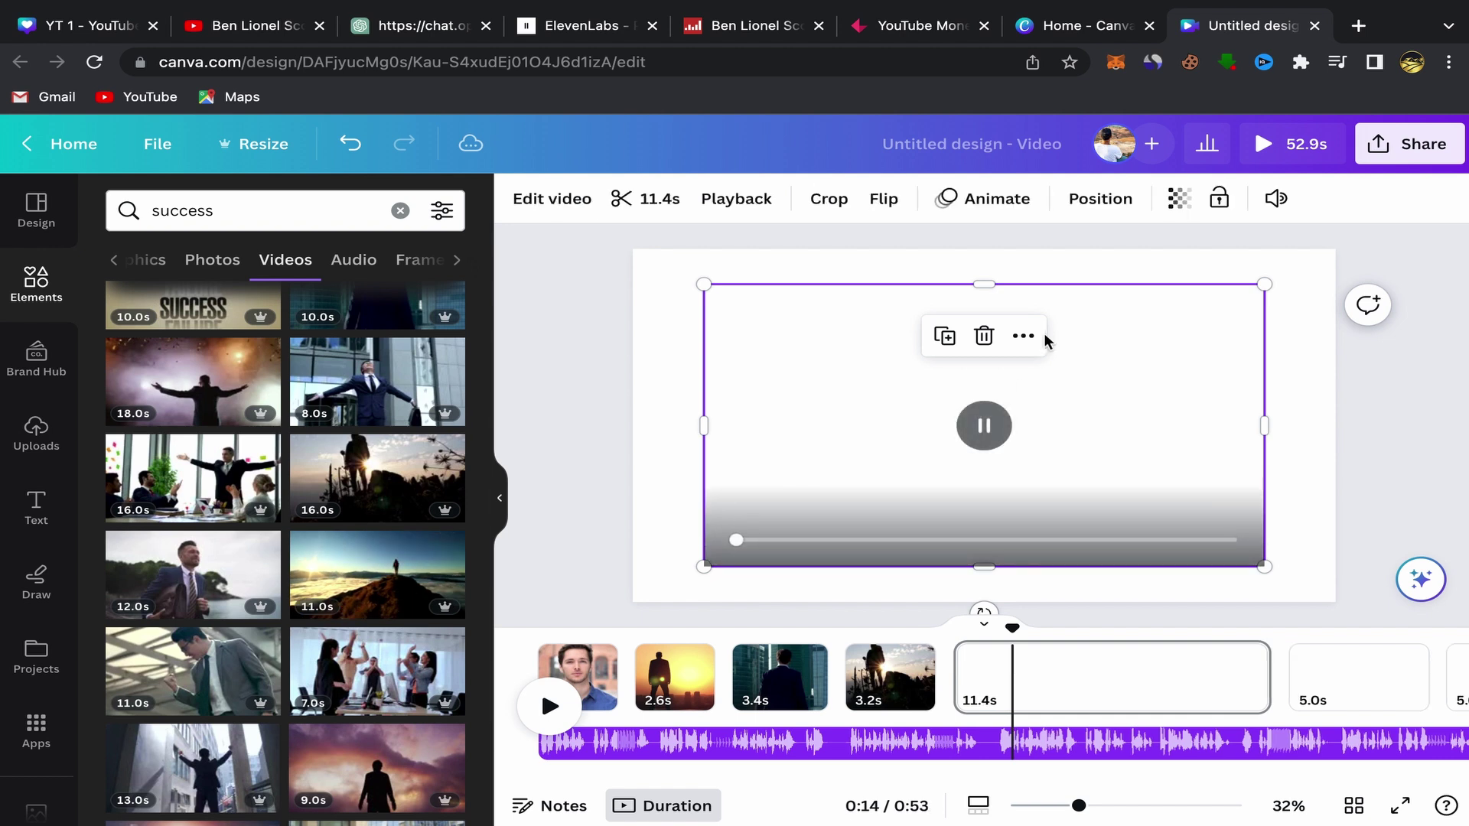
pyautogui.click(1026, 340)
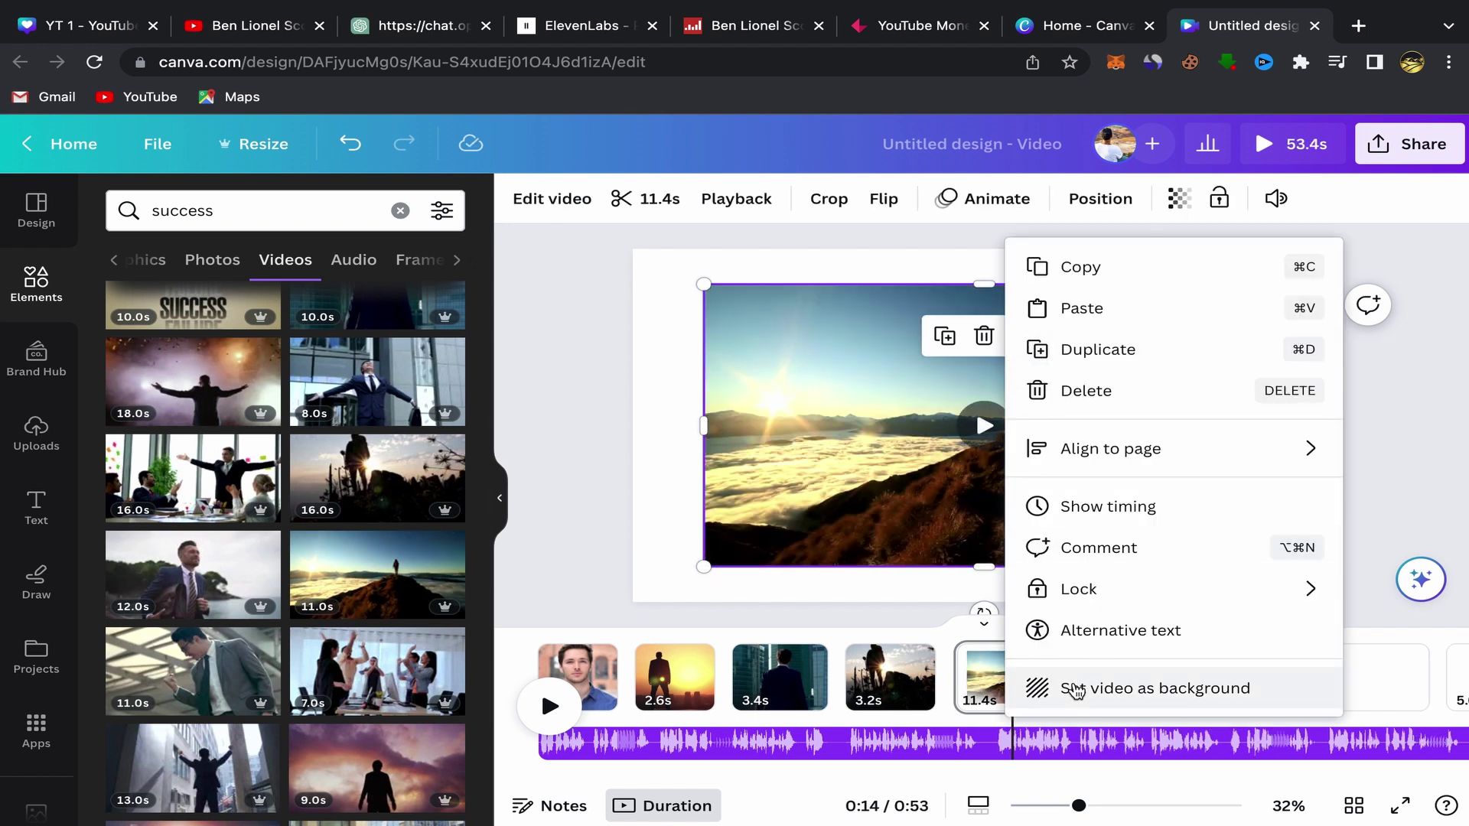
pyautogui.click(1145, 690)
pyautogui.moveTo(1235, 683); pyautogui.dragTo(1046, 676)
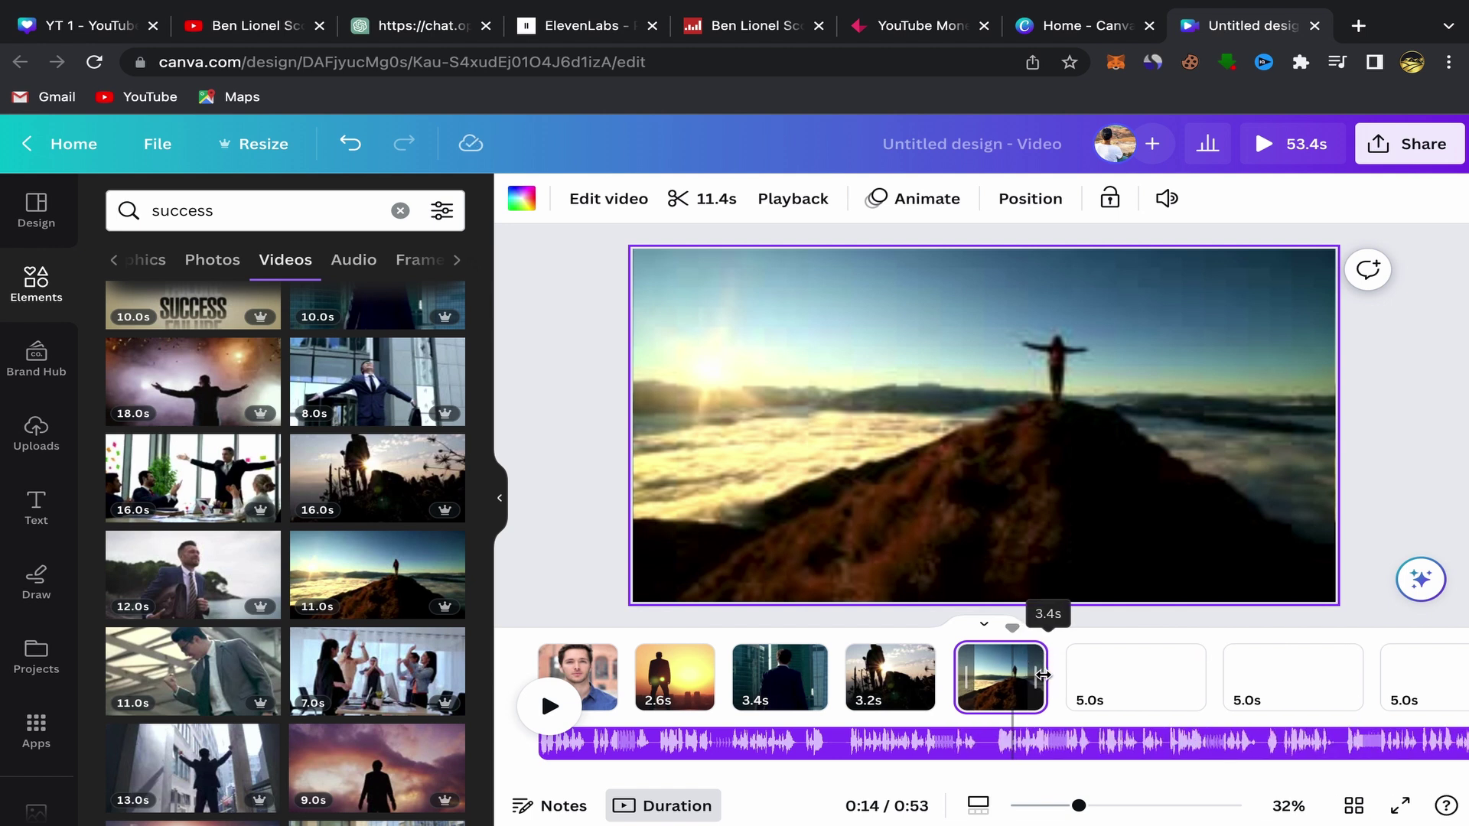
# - Set the clip of the hiker on a ridge at sunrise as the sixth page's background and shorten the page to 3.3 seconds
pyautogui.click(1125, 680)
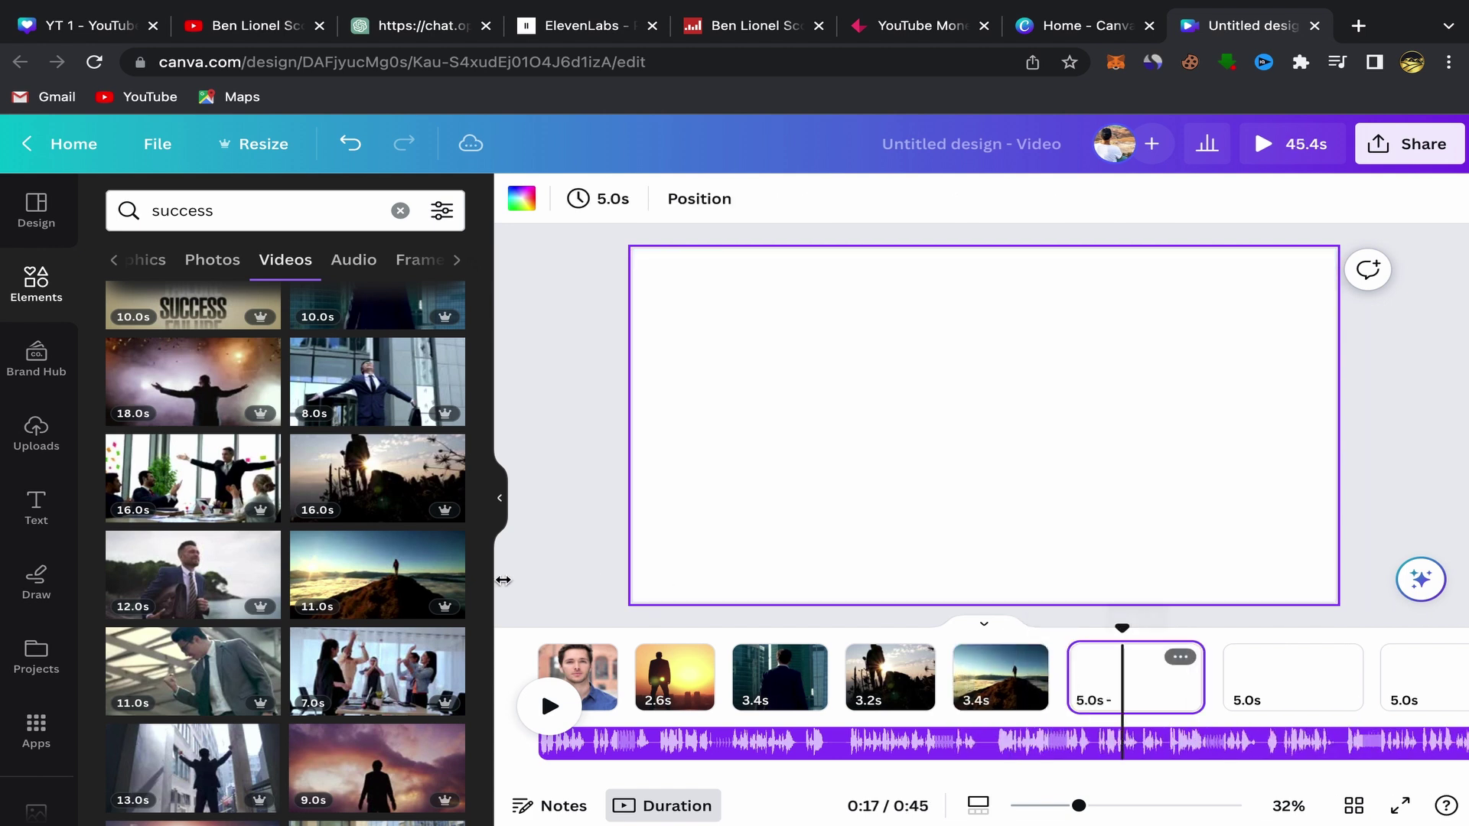
pyautogui.scroll(-5, 351, 639)
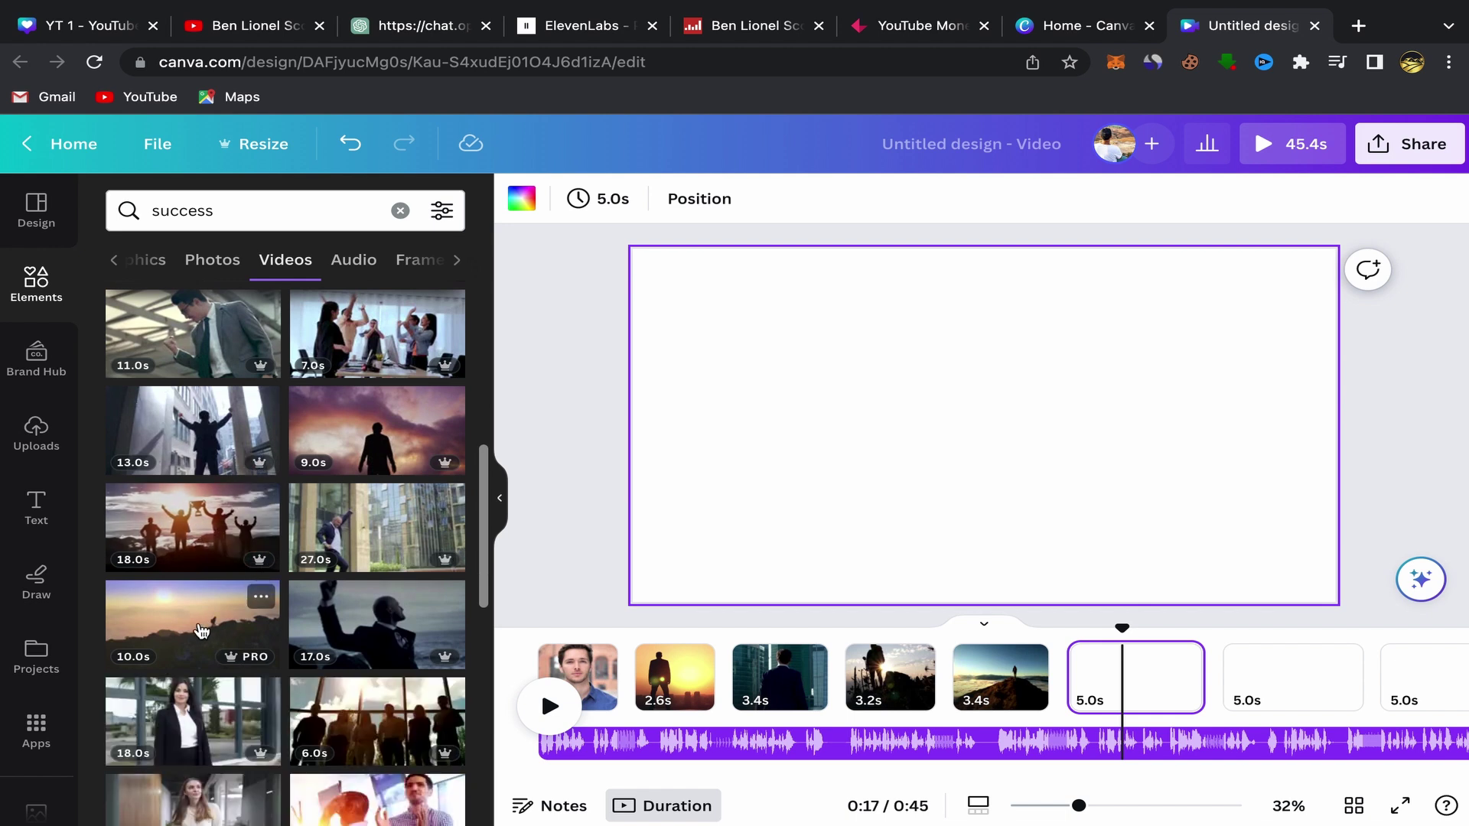
pyautogui.click(194, 632)
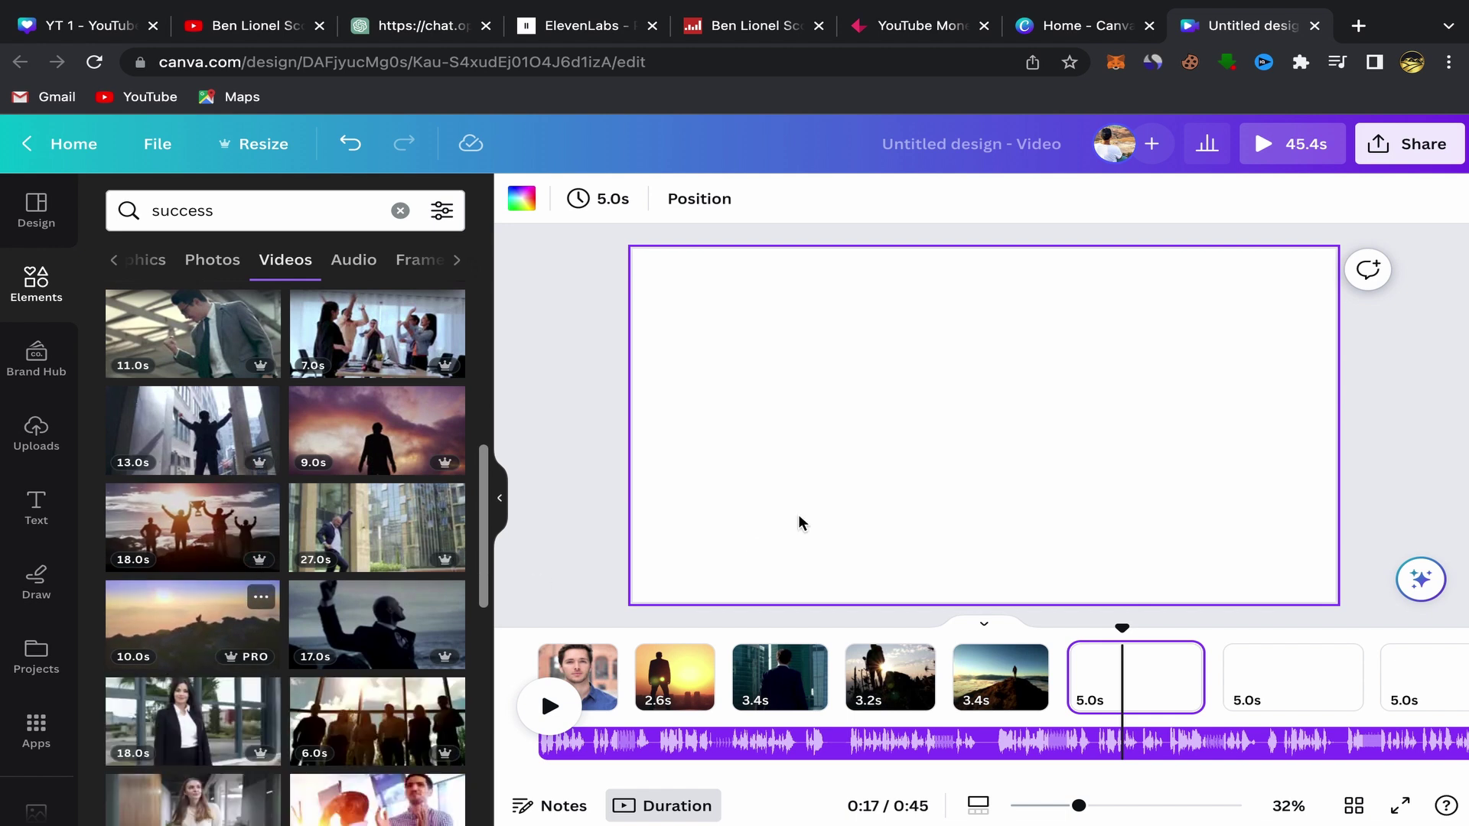
pyautogui.click(1023, 338)
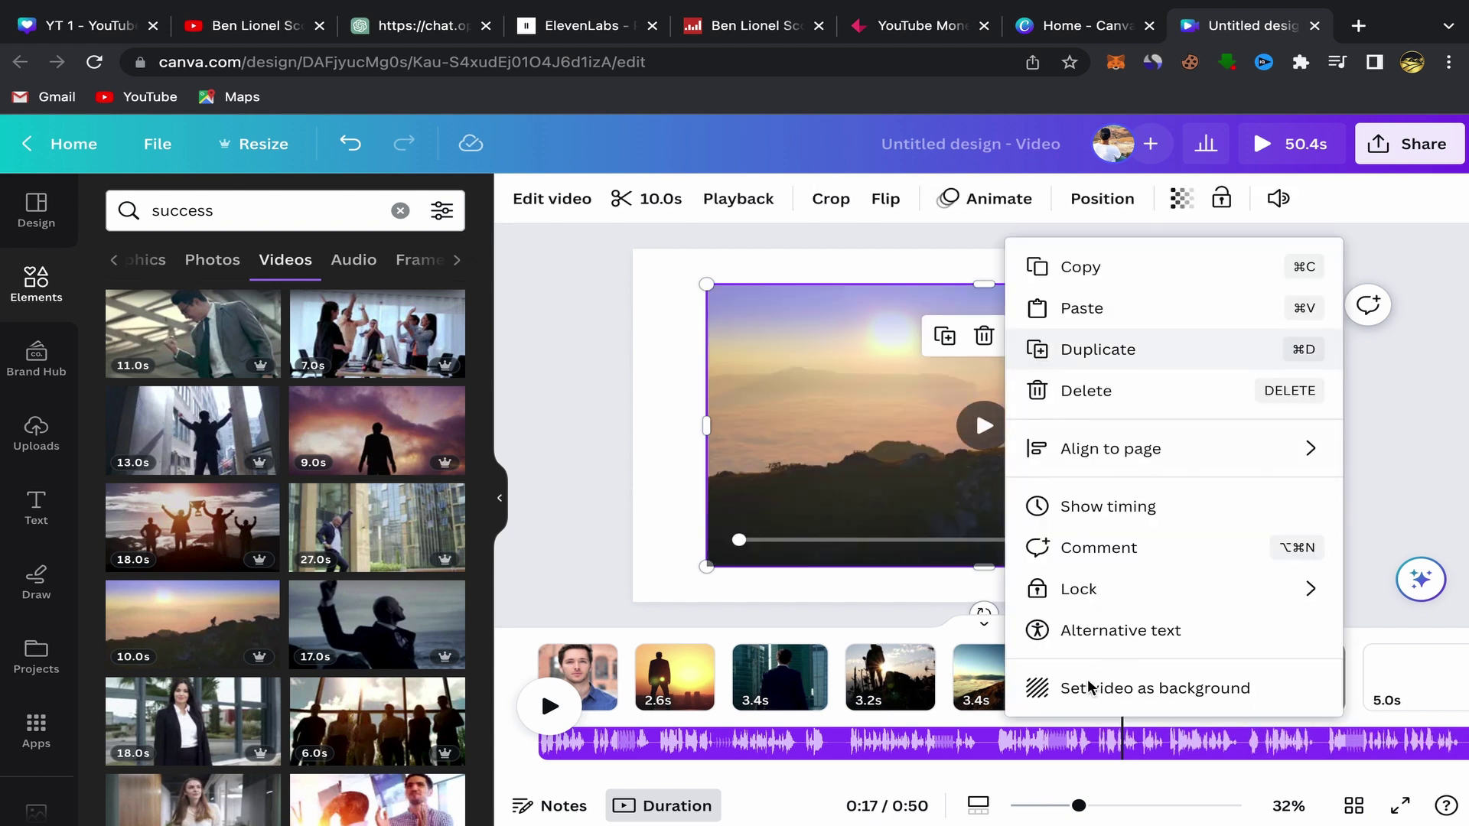
pyautogui.click(1124, 688)
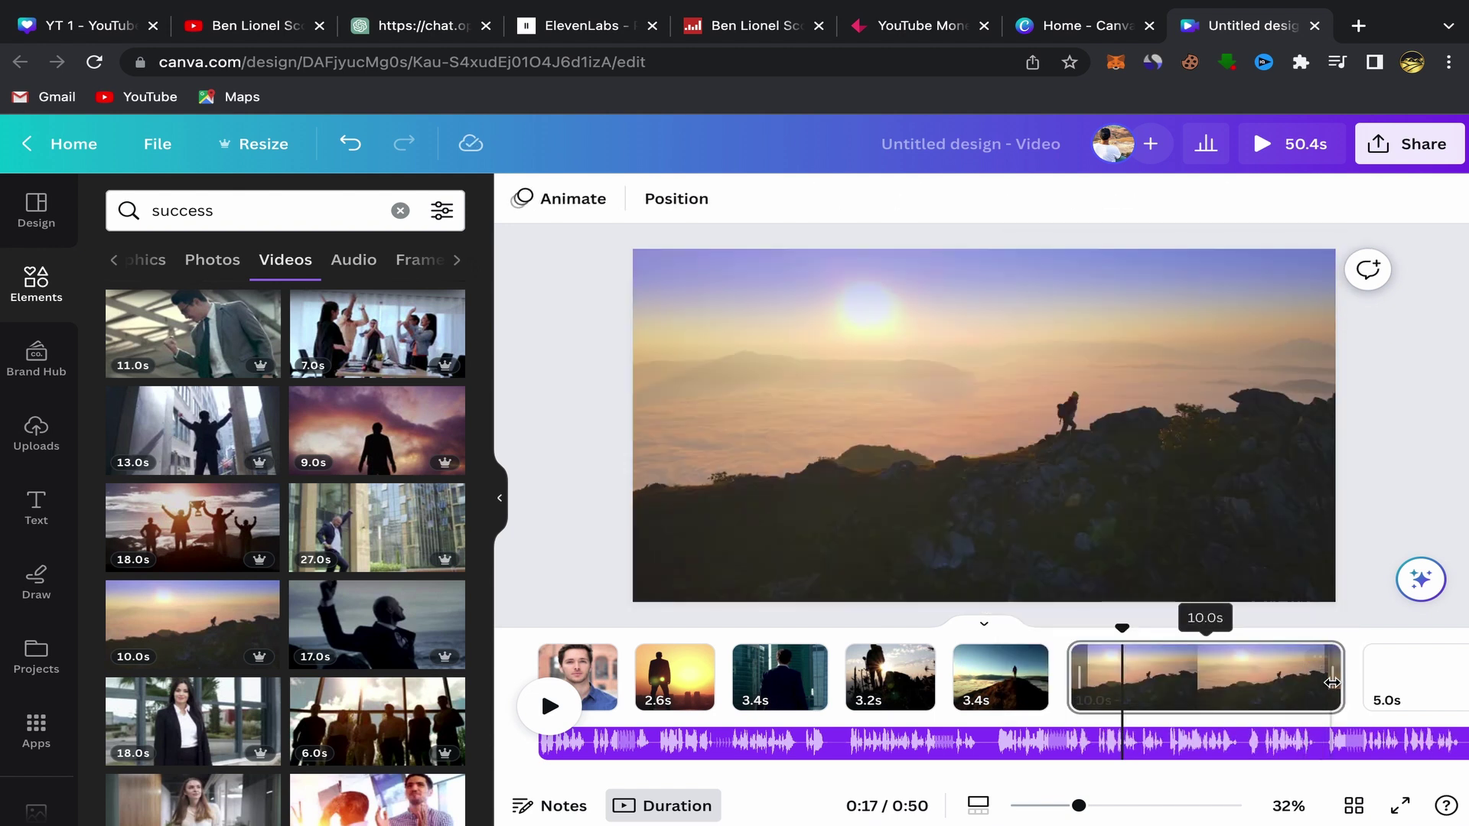
pyautogui.moveTo(1337, 683); pyautogui.dragTo(1075, 673)
# - Select the empty seventh page and search the stock videos for "motivation" clips
pyautogui.click(1145, 677)
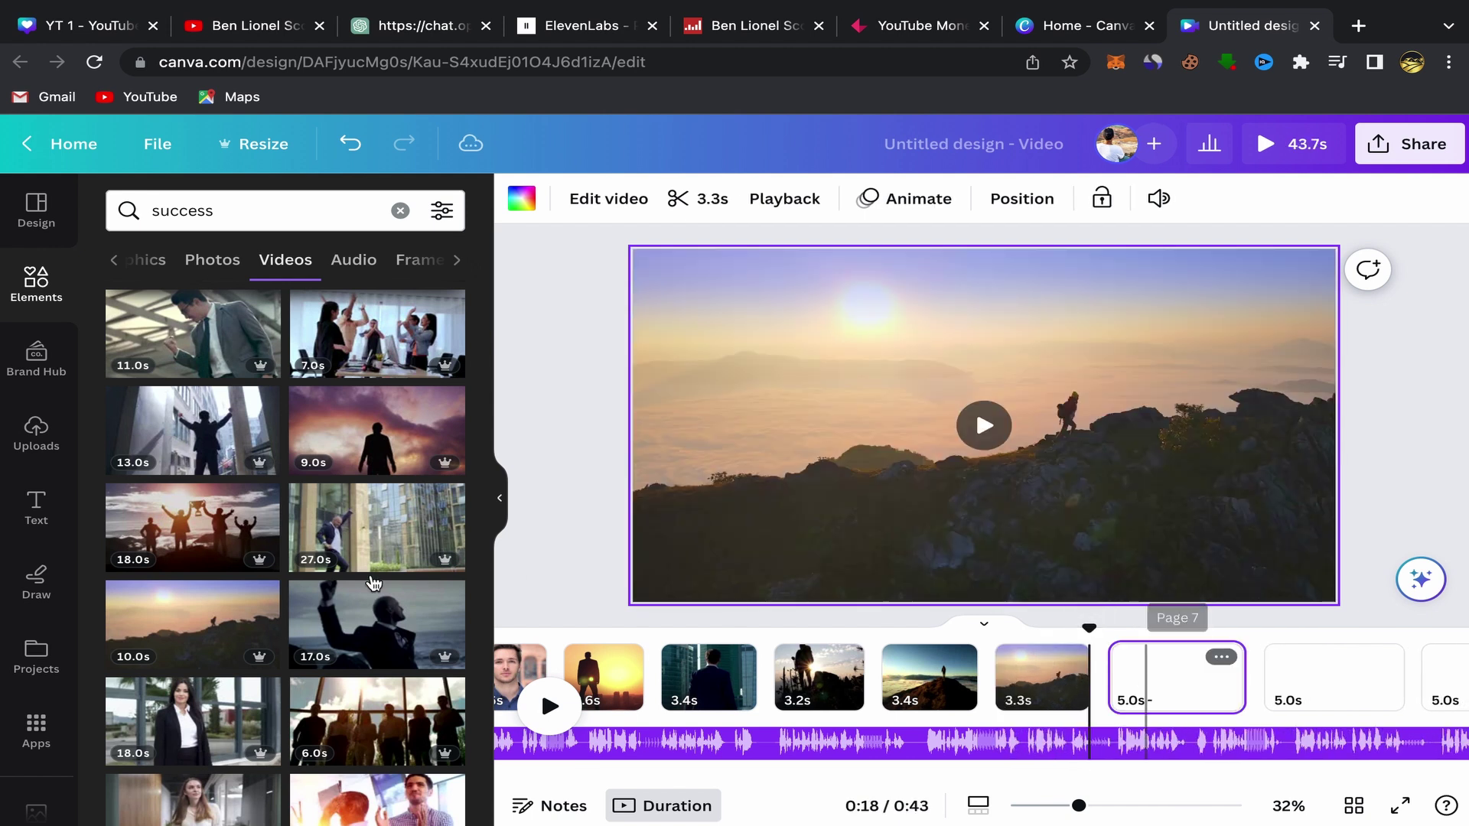
pyautogui.scroll(-2, 284, 651)
pyautogui.scroll(-5, 285, 651)
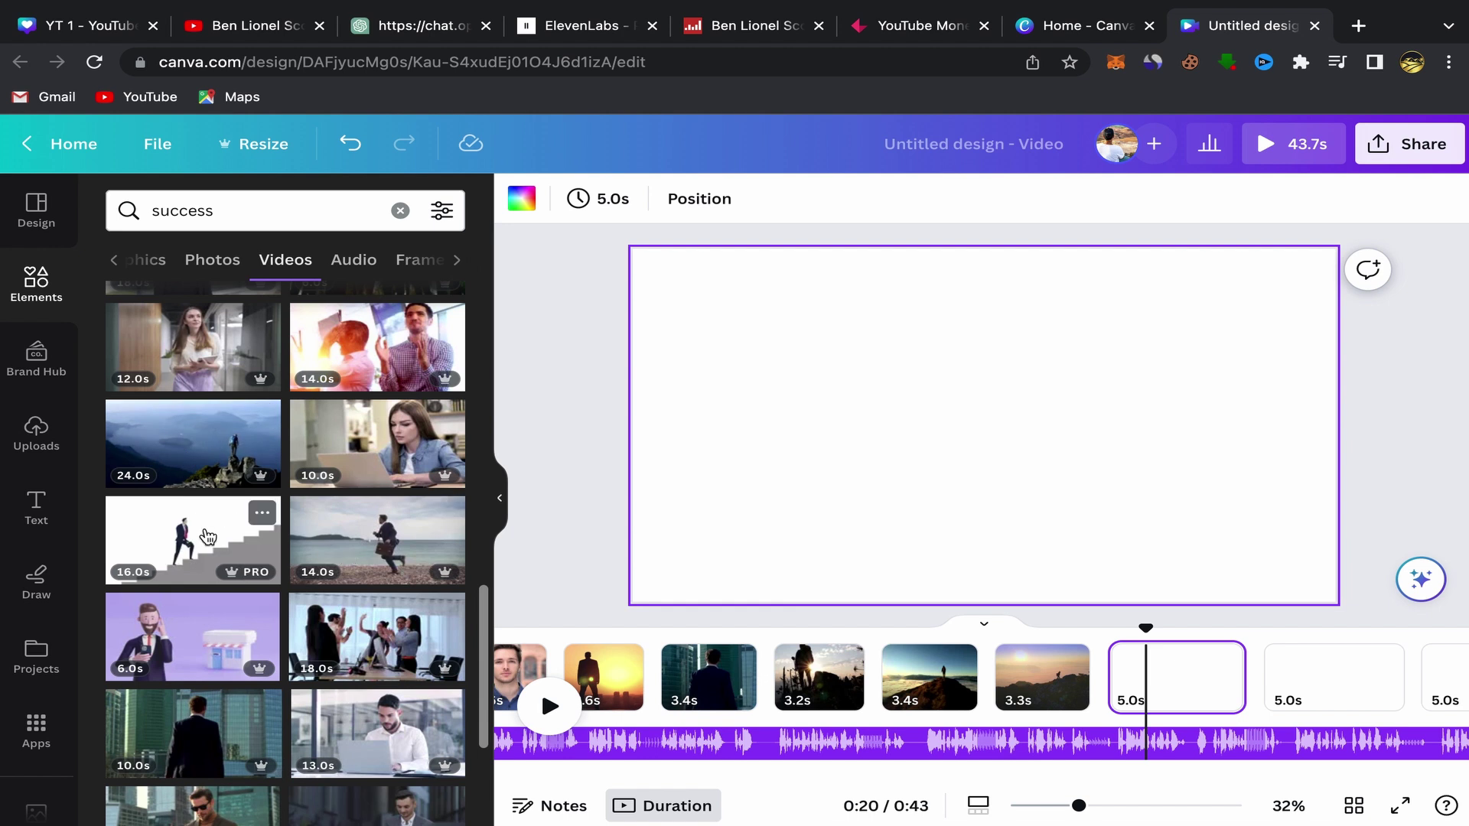
pyautogui.scroll(-3, 207, 536)
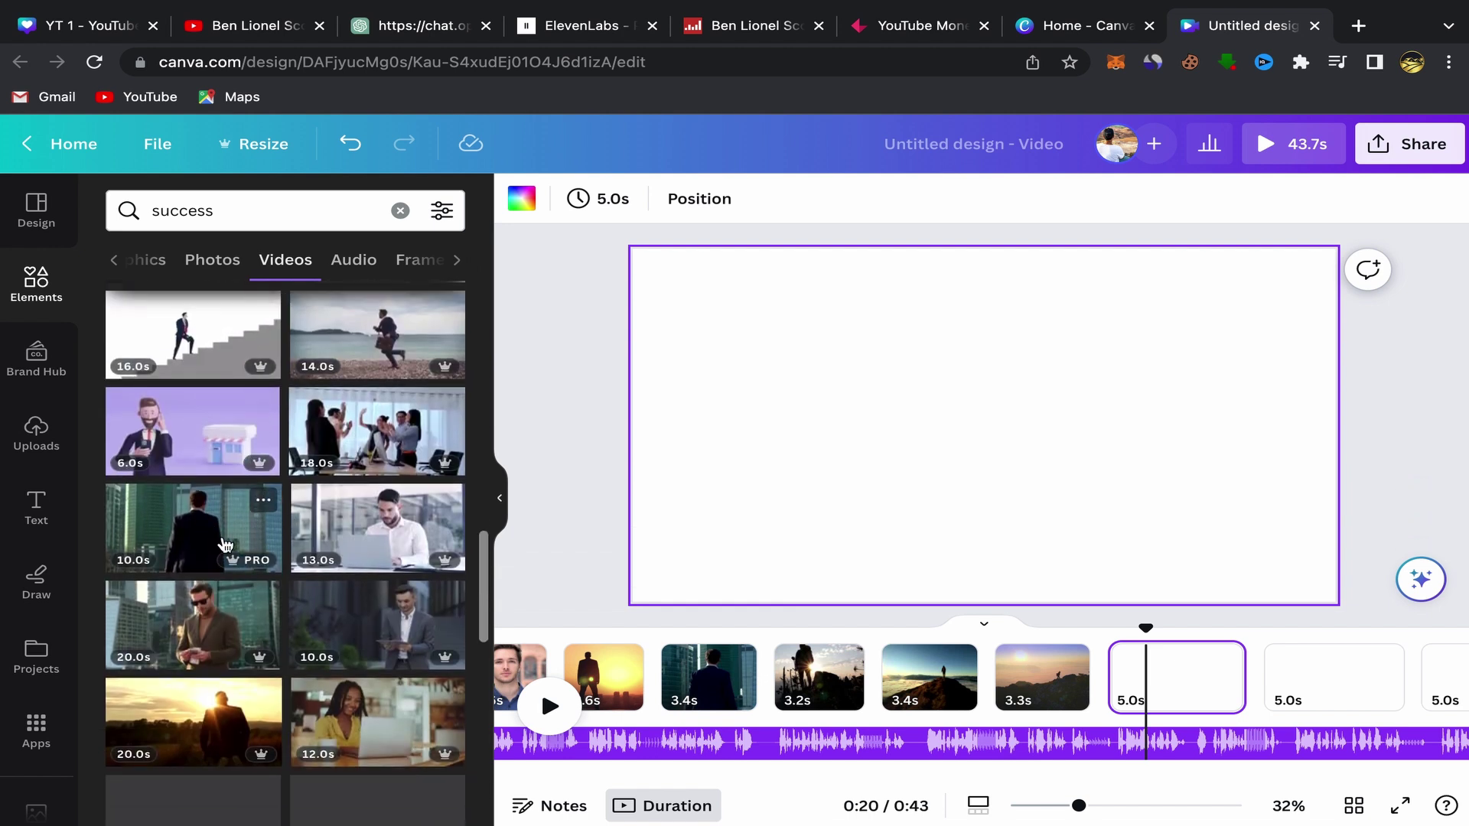
pyautogui.scroll(-3, 367, 632)
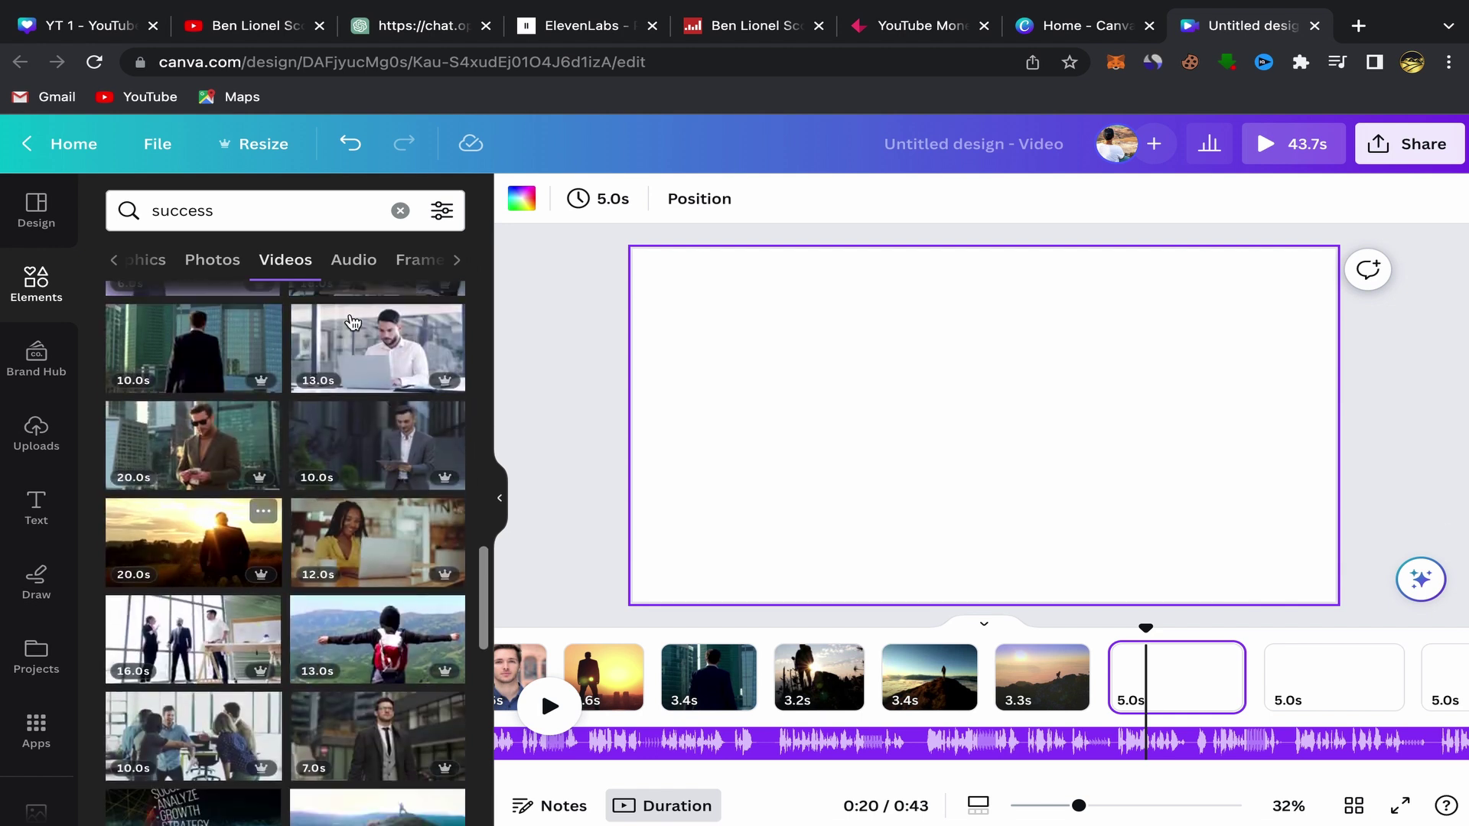
pyautogui.hotkey('ctrl', 'a')
pyautogui.press('BackSpace')
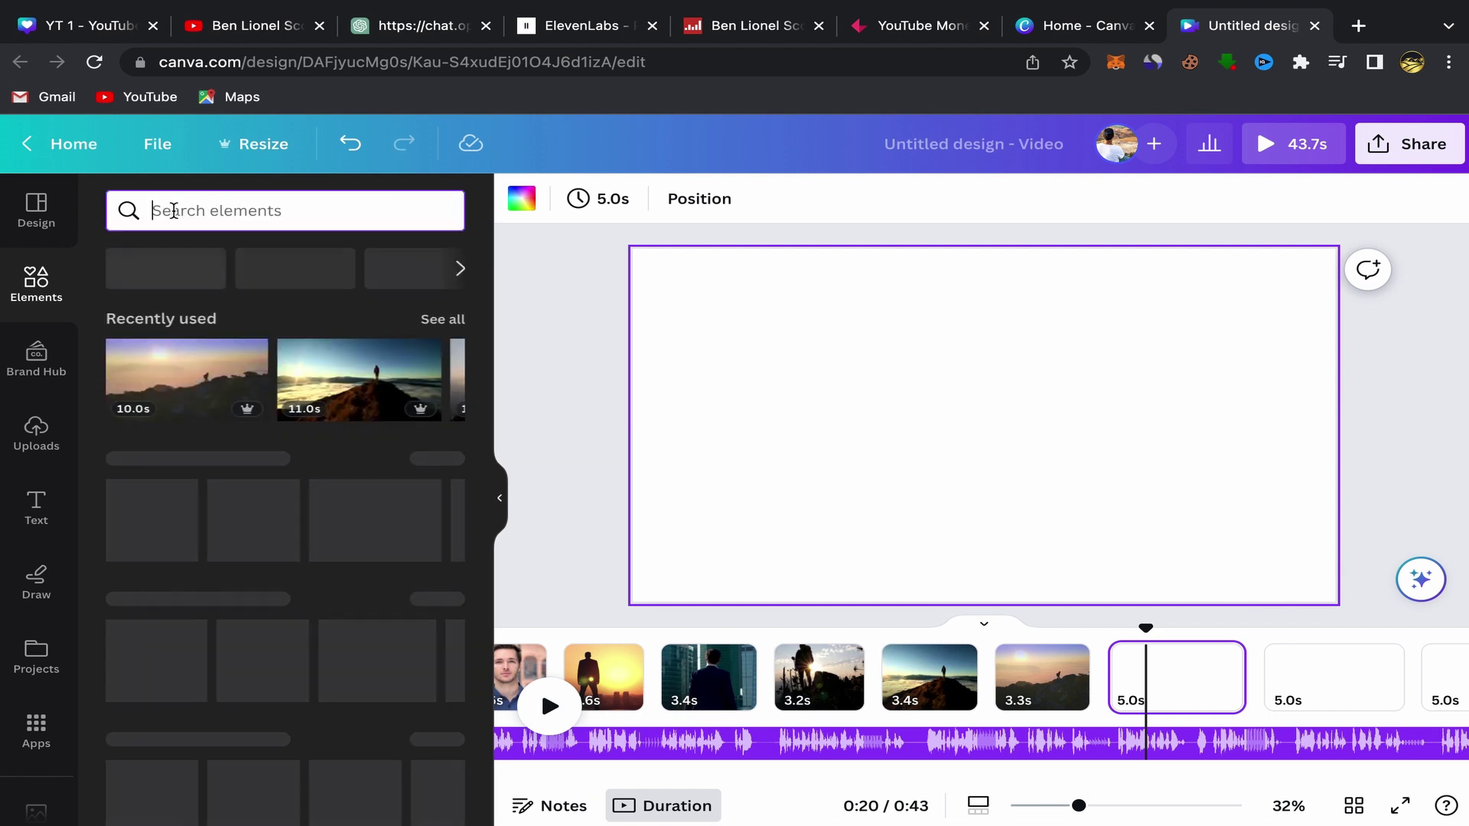
pyautogui.write('mot')
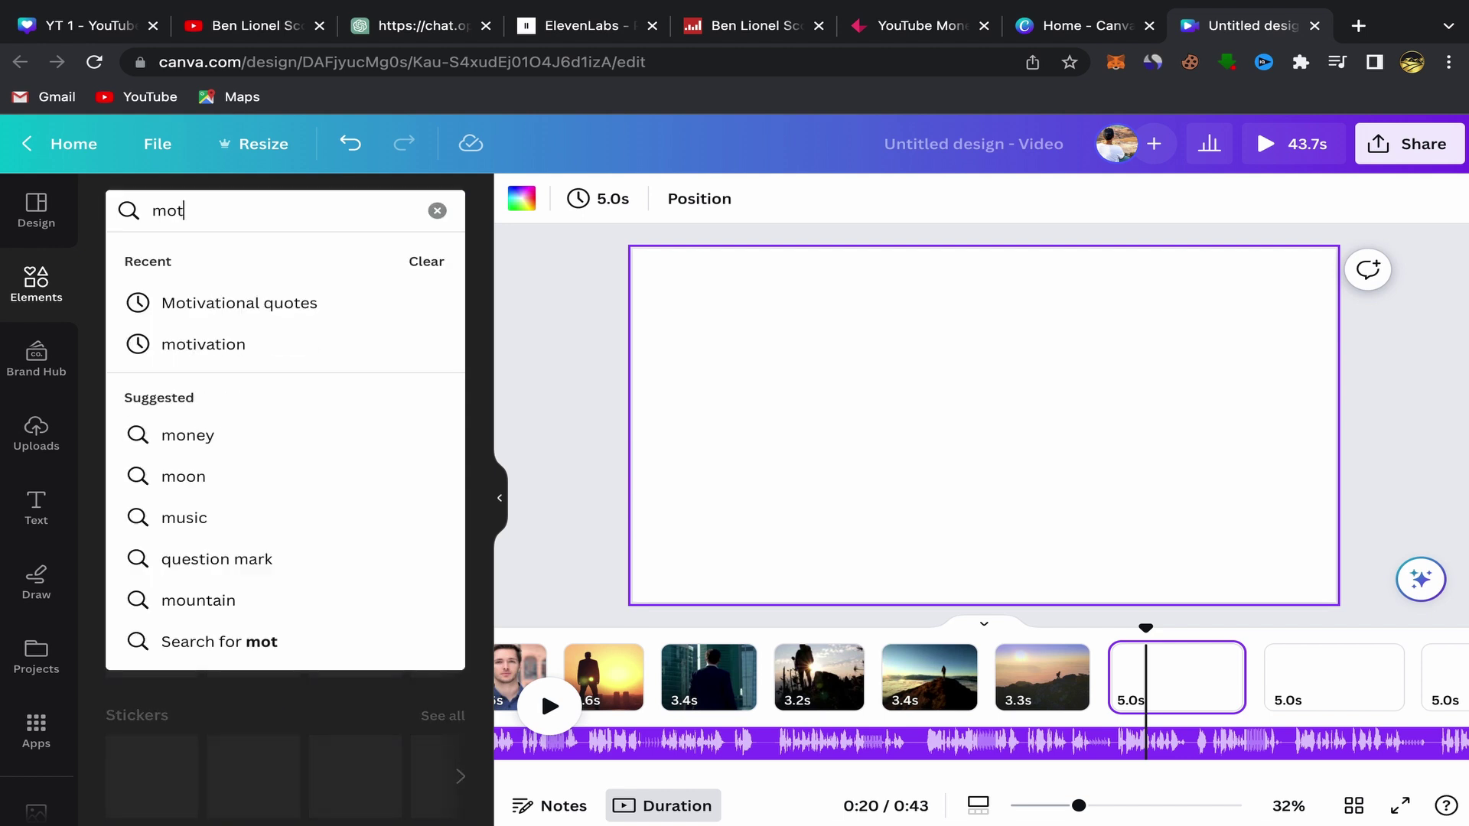
pyautogui.write('ivation')
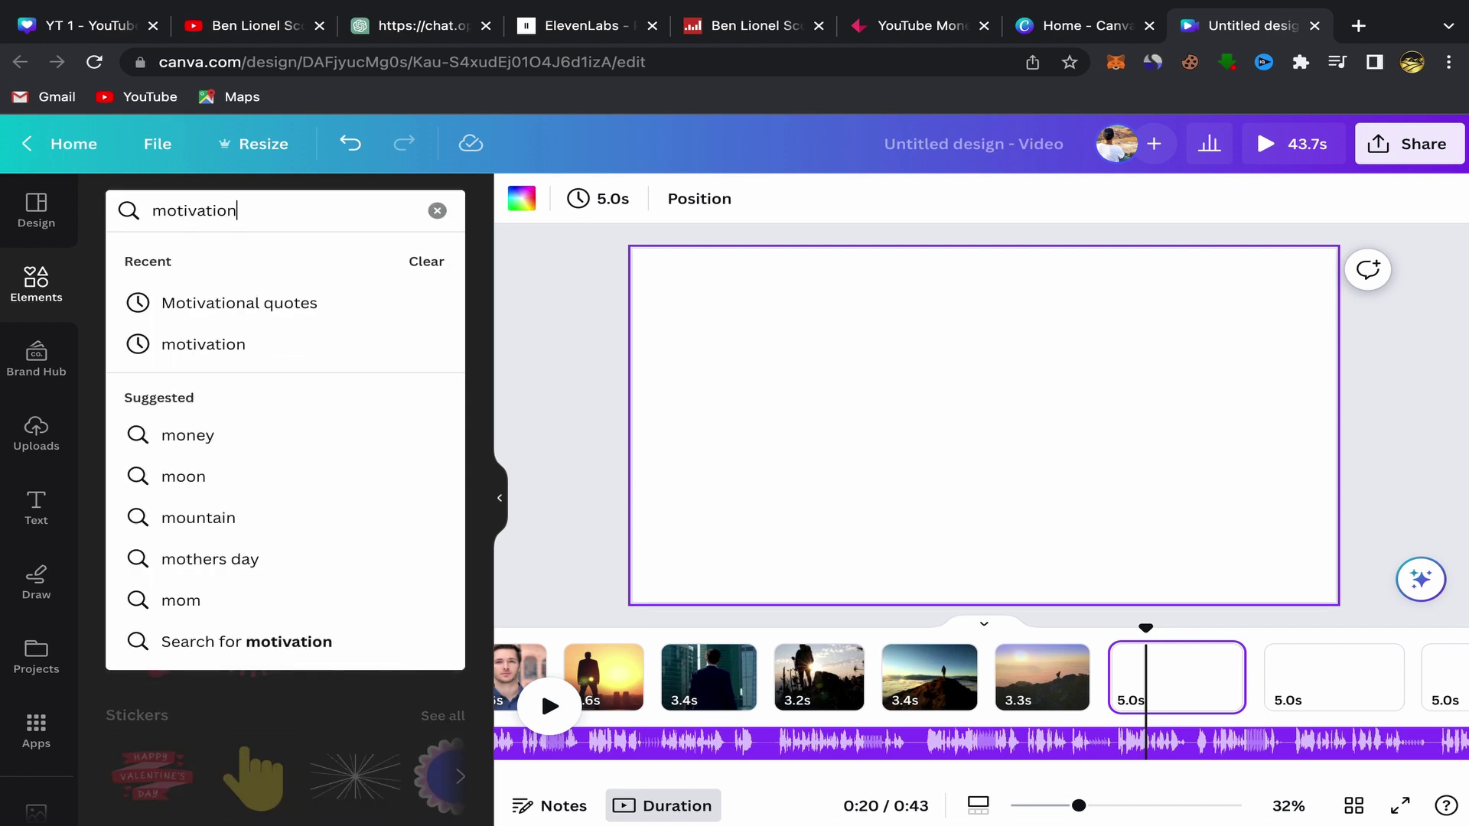
pyautogui.press('Return')
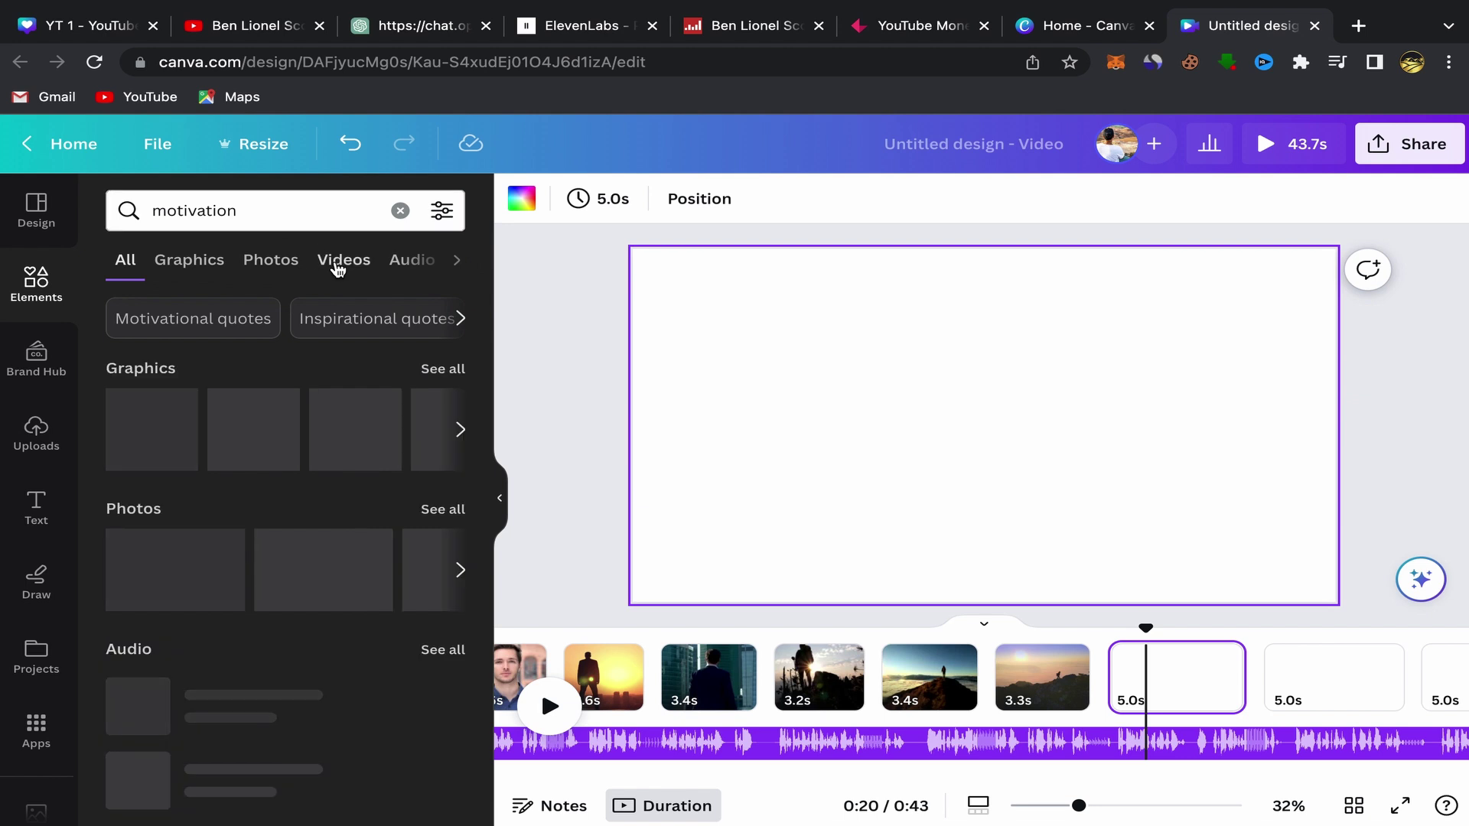
pyautogui.click(335, 264)
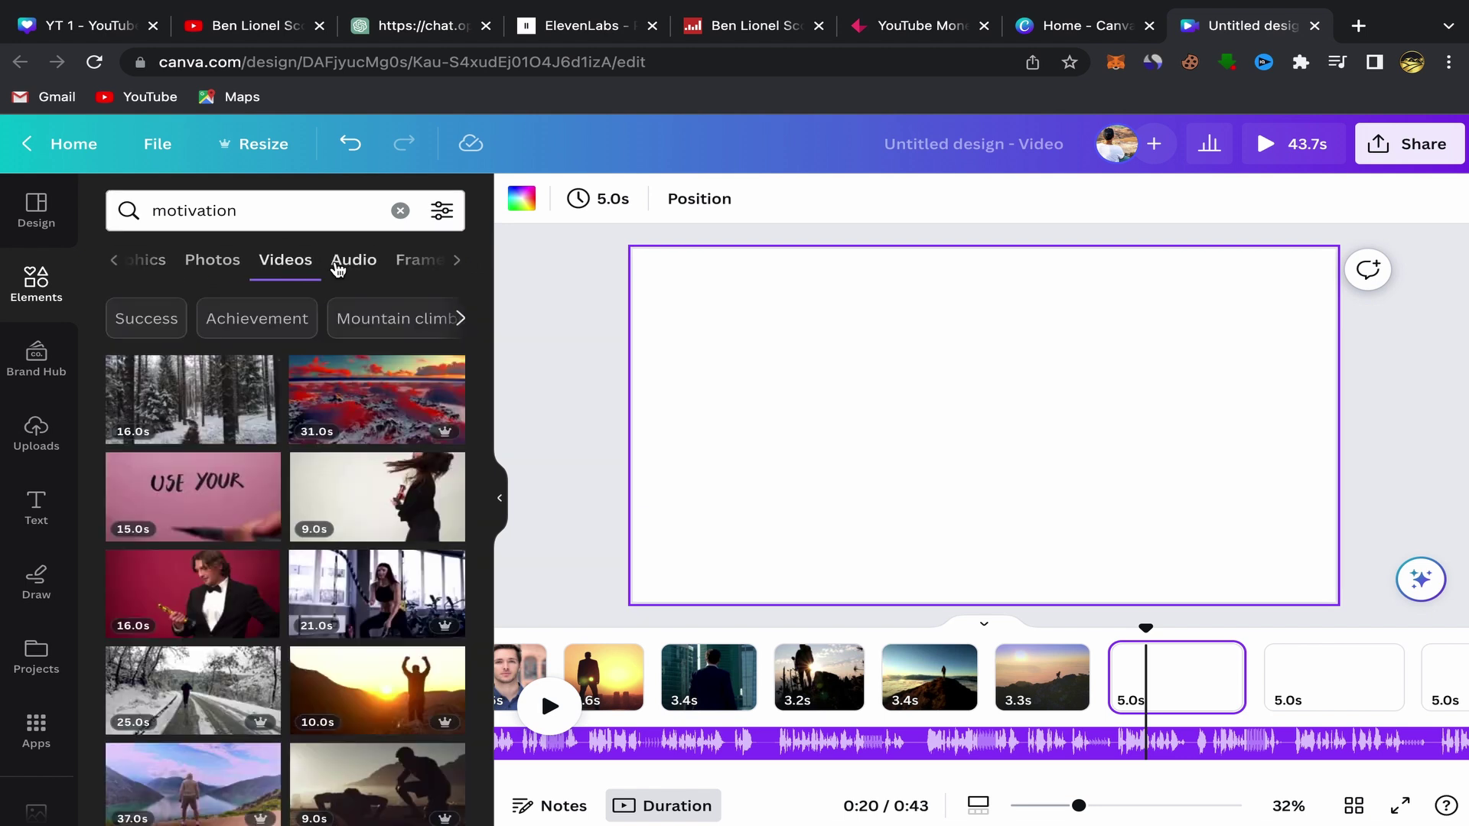
# - Set the clip of the runner on a snowy road as the seventh page's background and shorten the page to 2.6 seconds
pyautogui.scroll(-3, 350, 545)
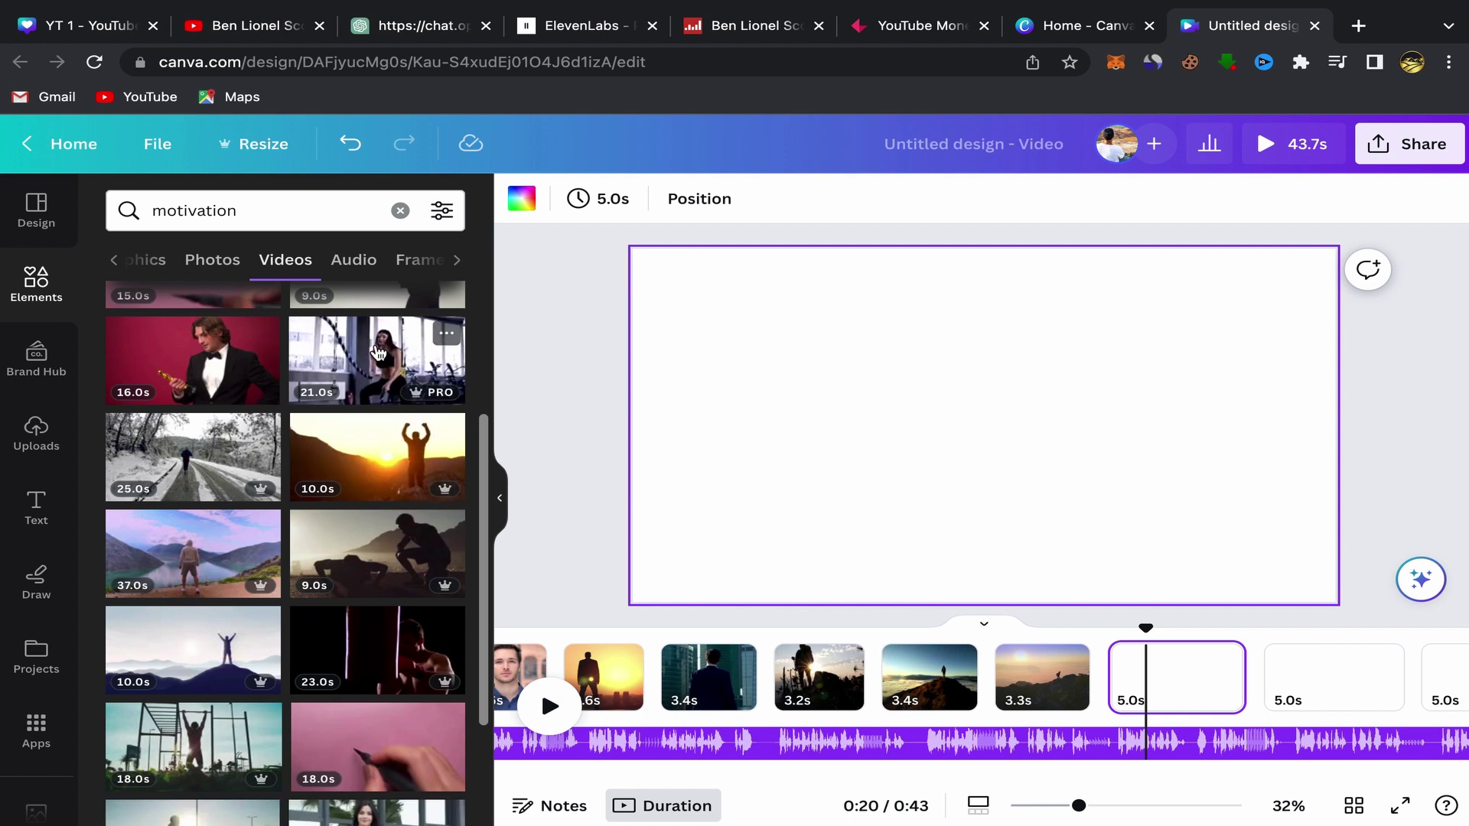
pyautogui.click(196, 481)
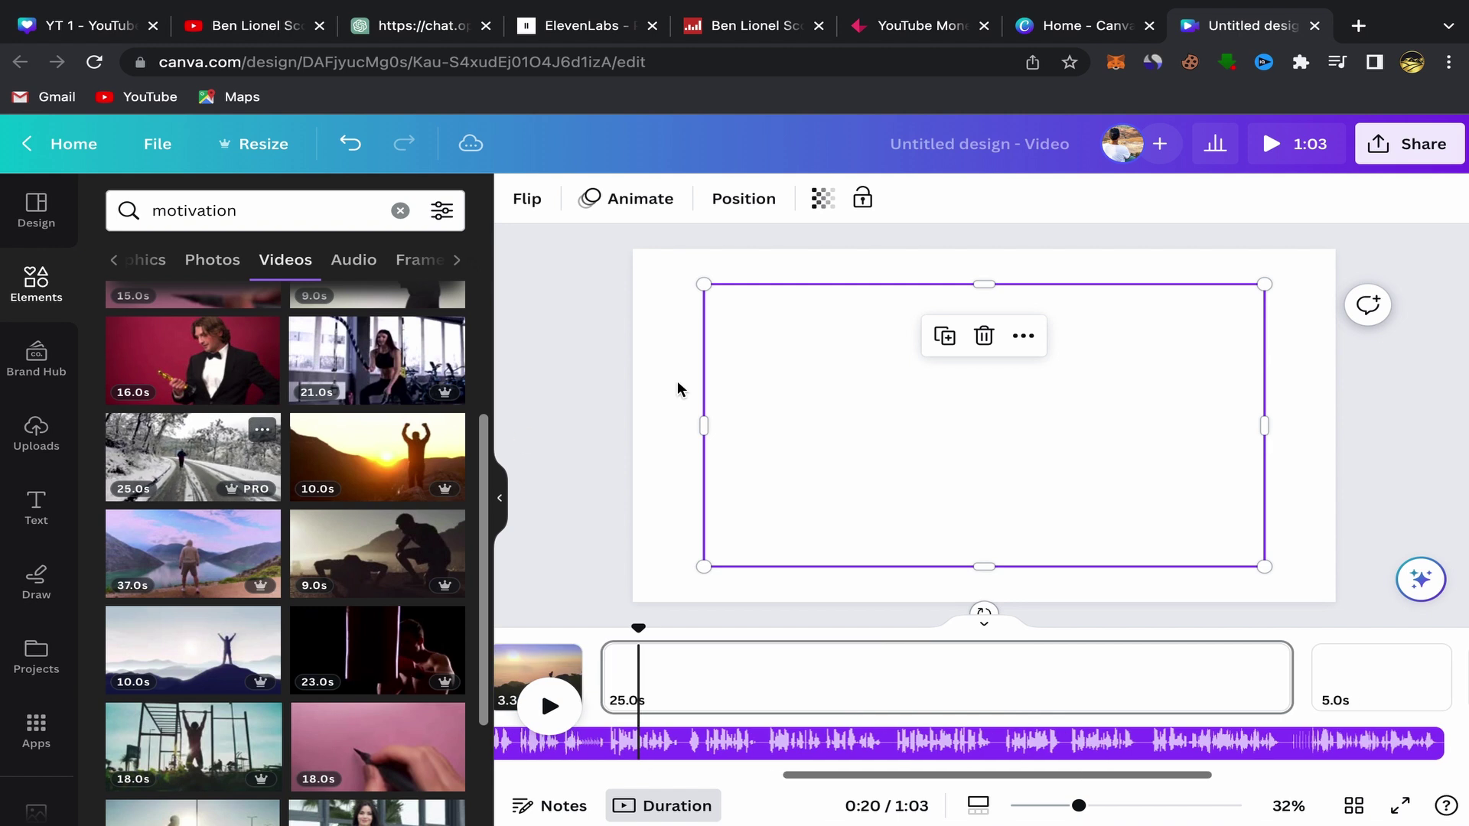
pyautogui.click(1022, 336)
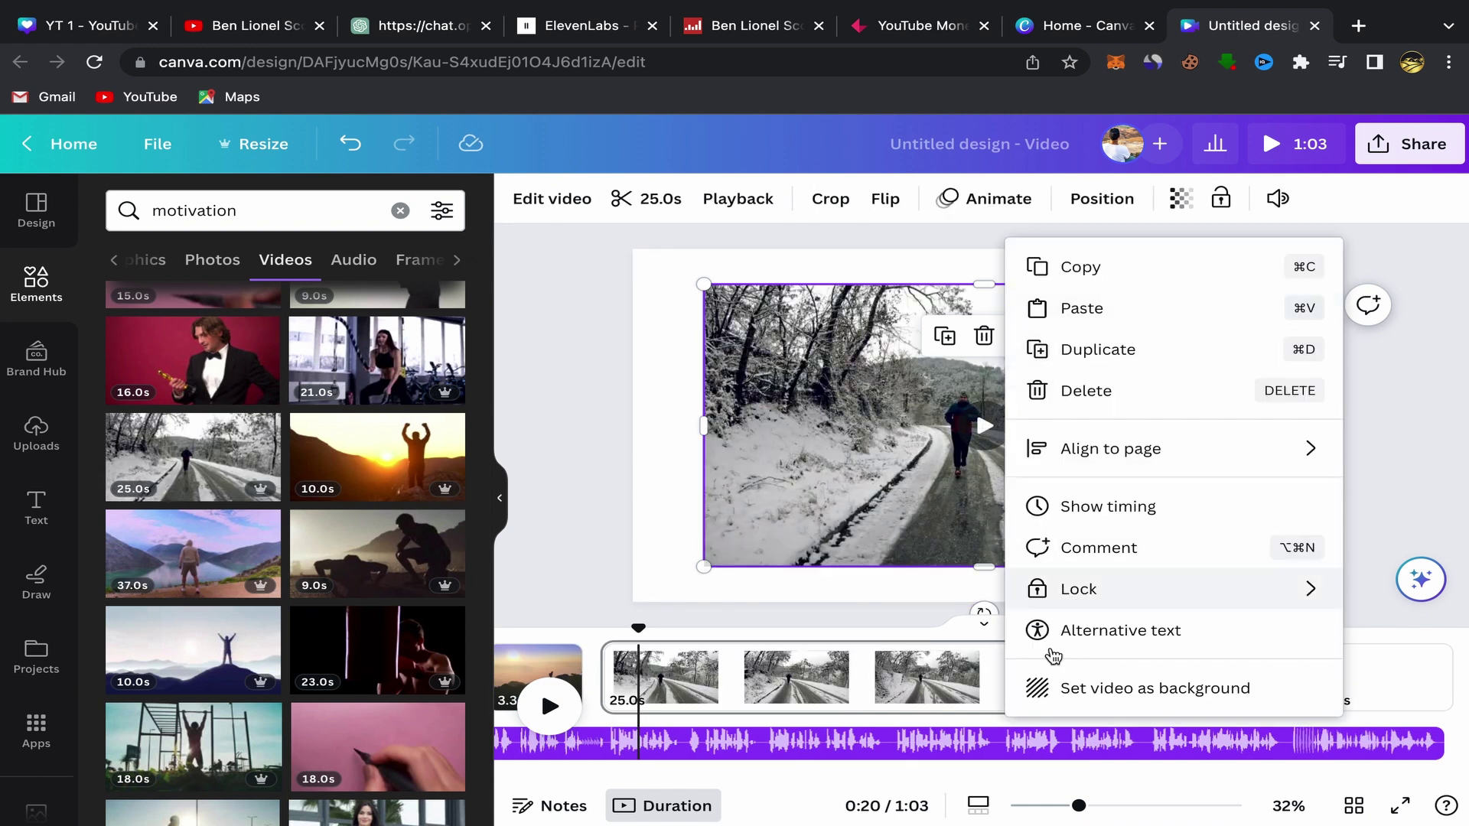
pyautogui.click(1034, 687)
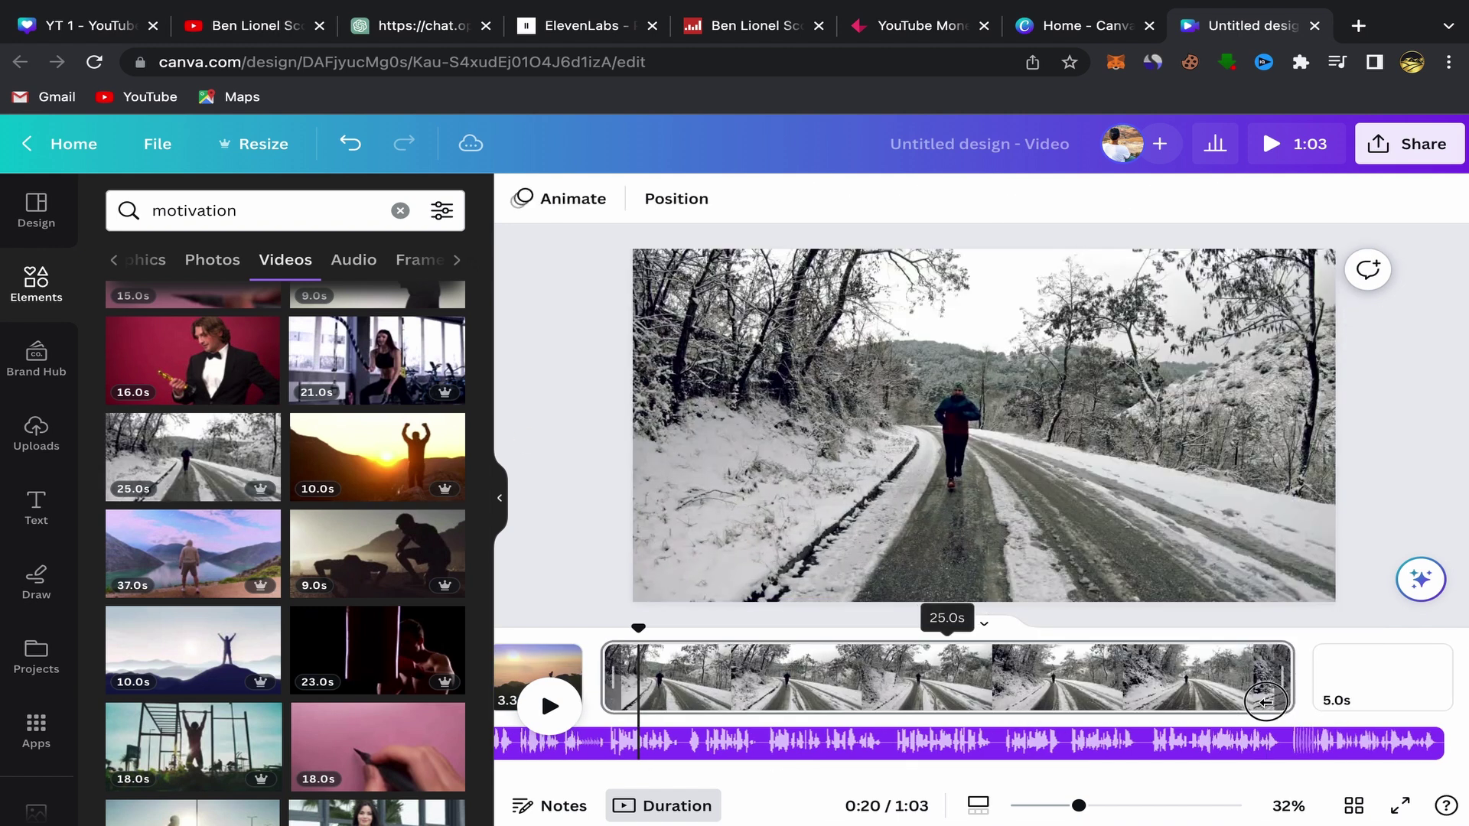
pyautogui.moveTo(1266, 701); pyautogui.dragTo(692, 680)
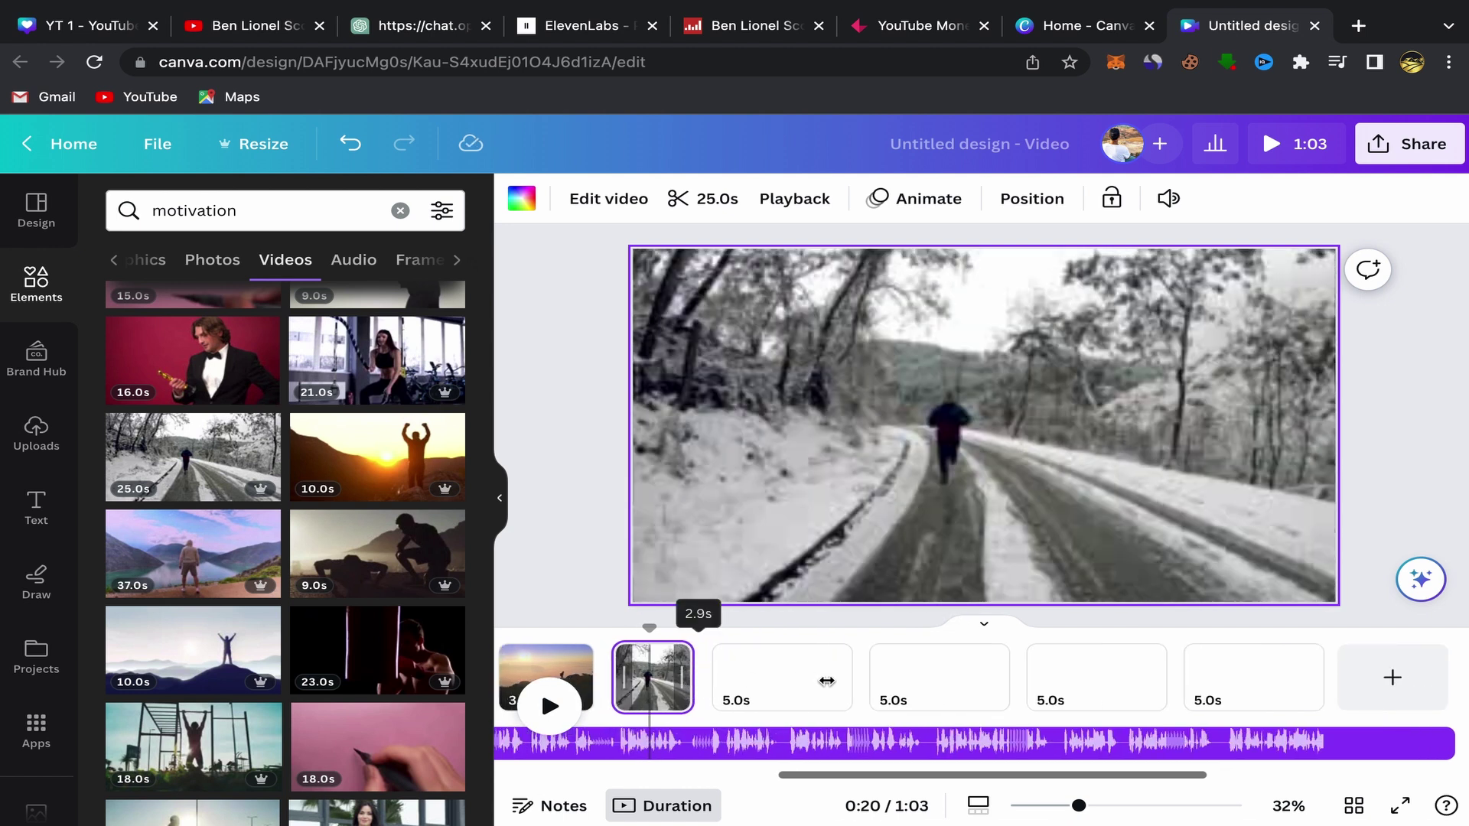
# - Fill the eighth page with the background clip of two men training outdoors, one doing push-ups, and cut it to 3.6 seconds
pyautogui.click(803, 672)
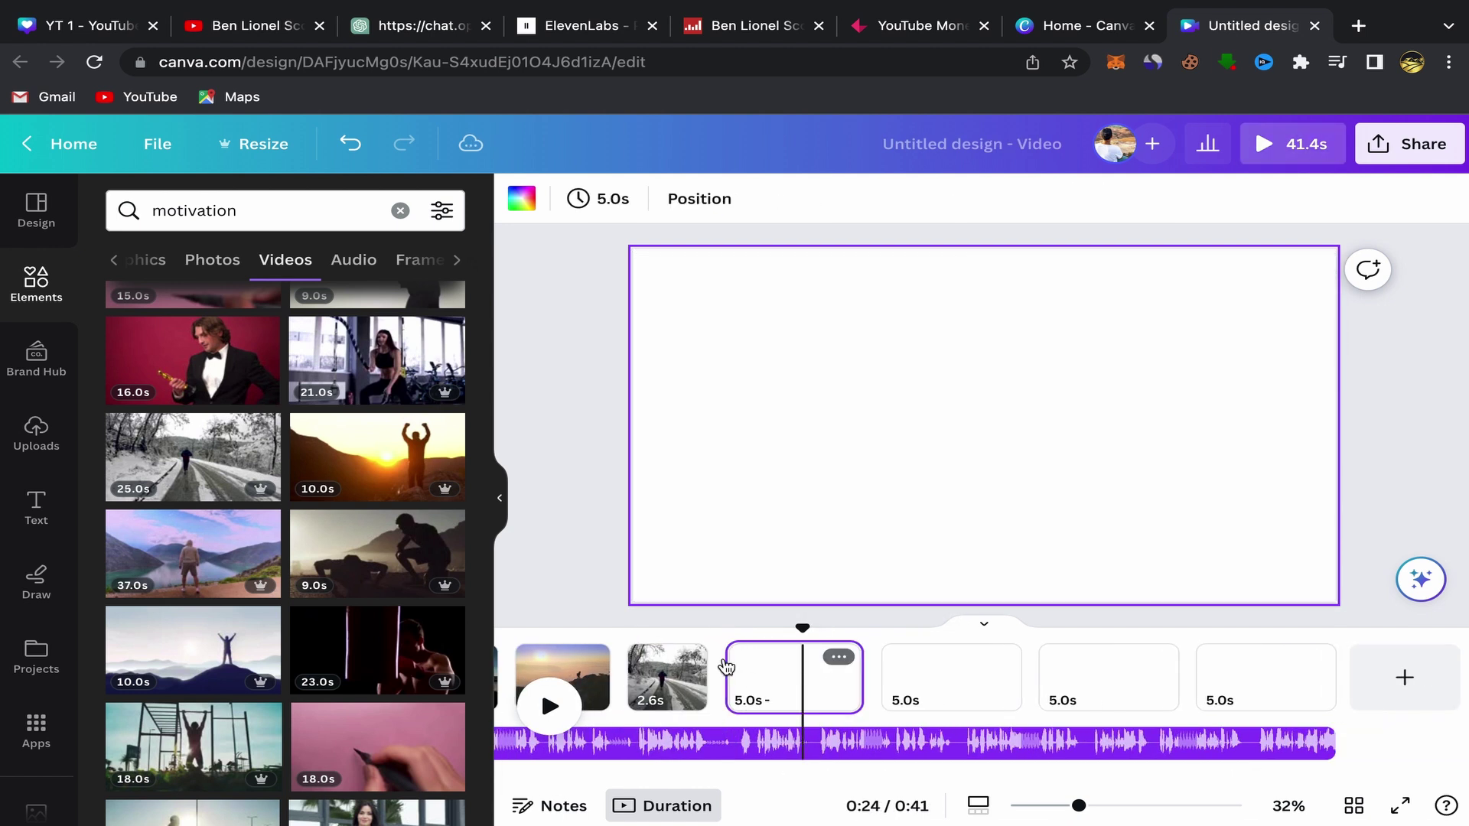
pyautogui.scroll(-2, 360, 429)
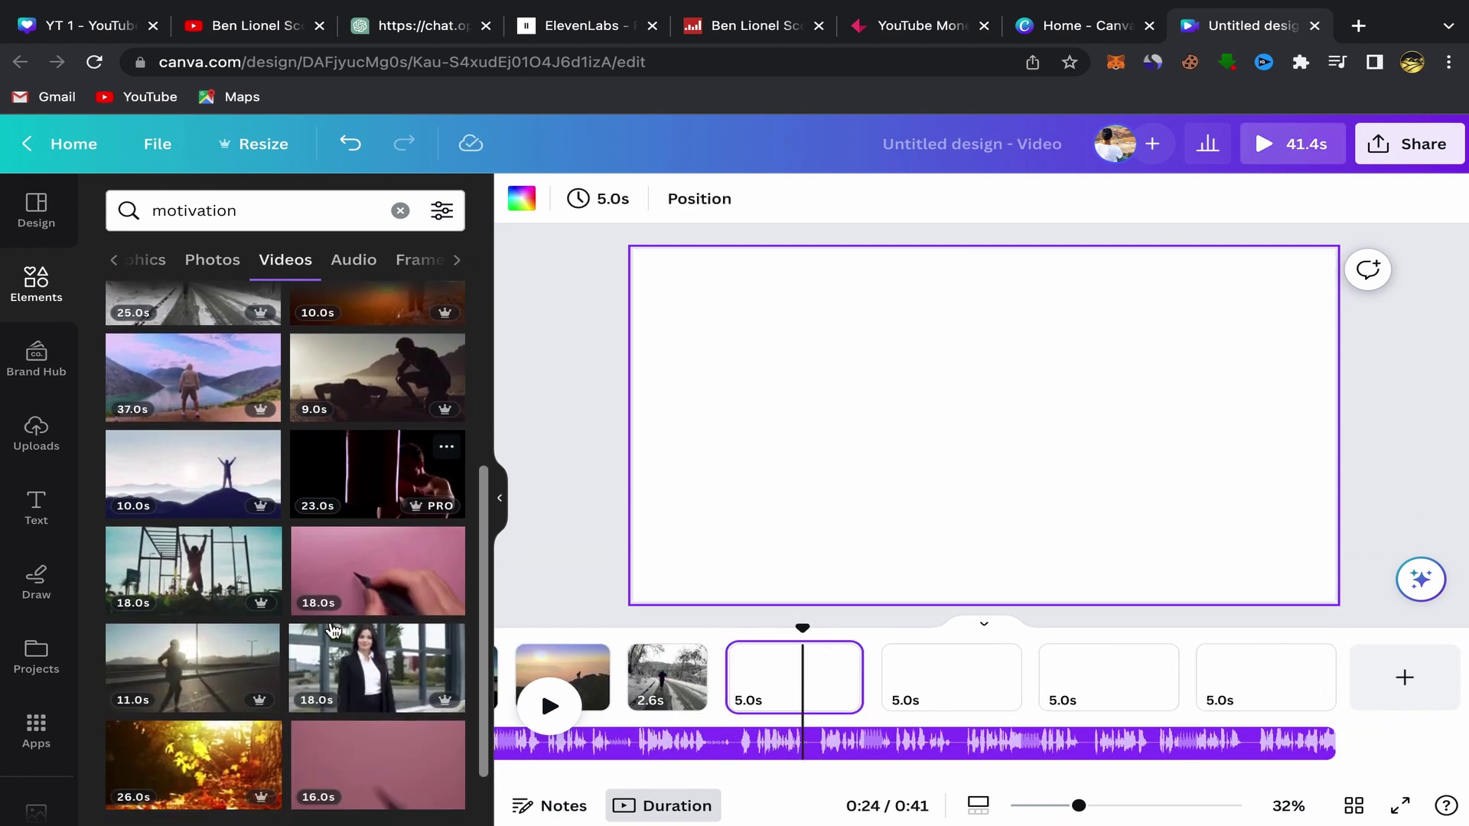
pyautogui.click(359, 385)
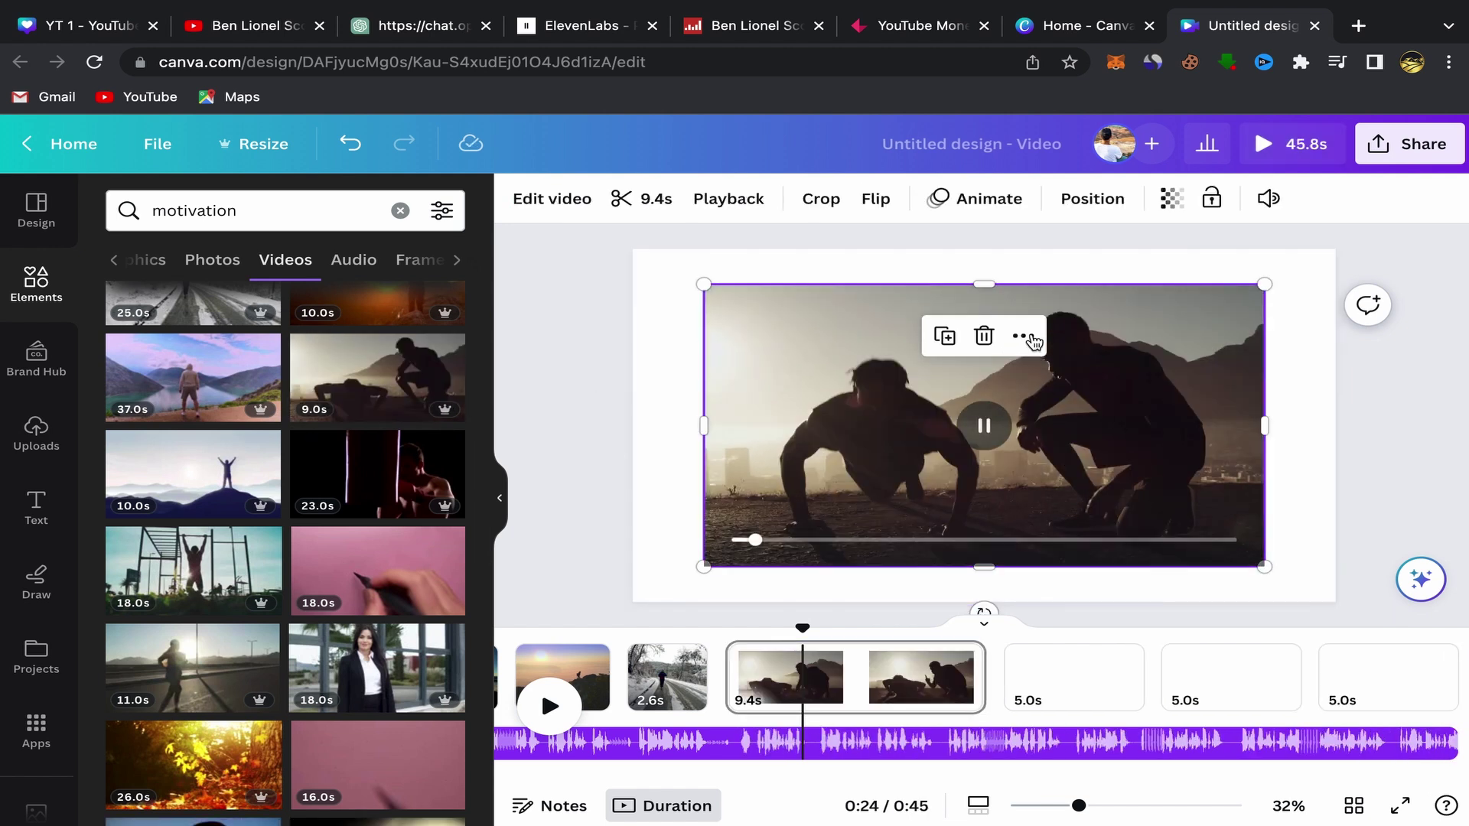
pyautogui.click(1023, 336)
pyautogui.click(1074, 686)
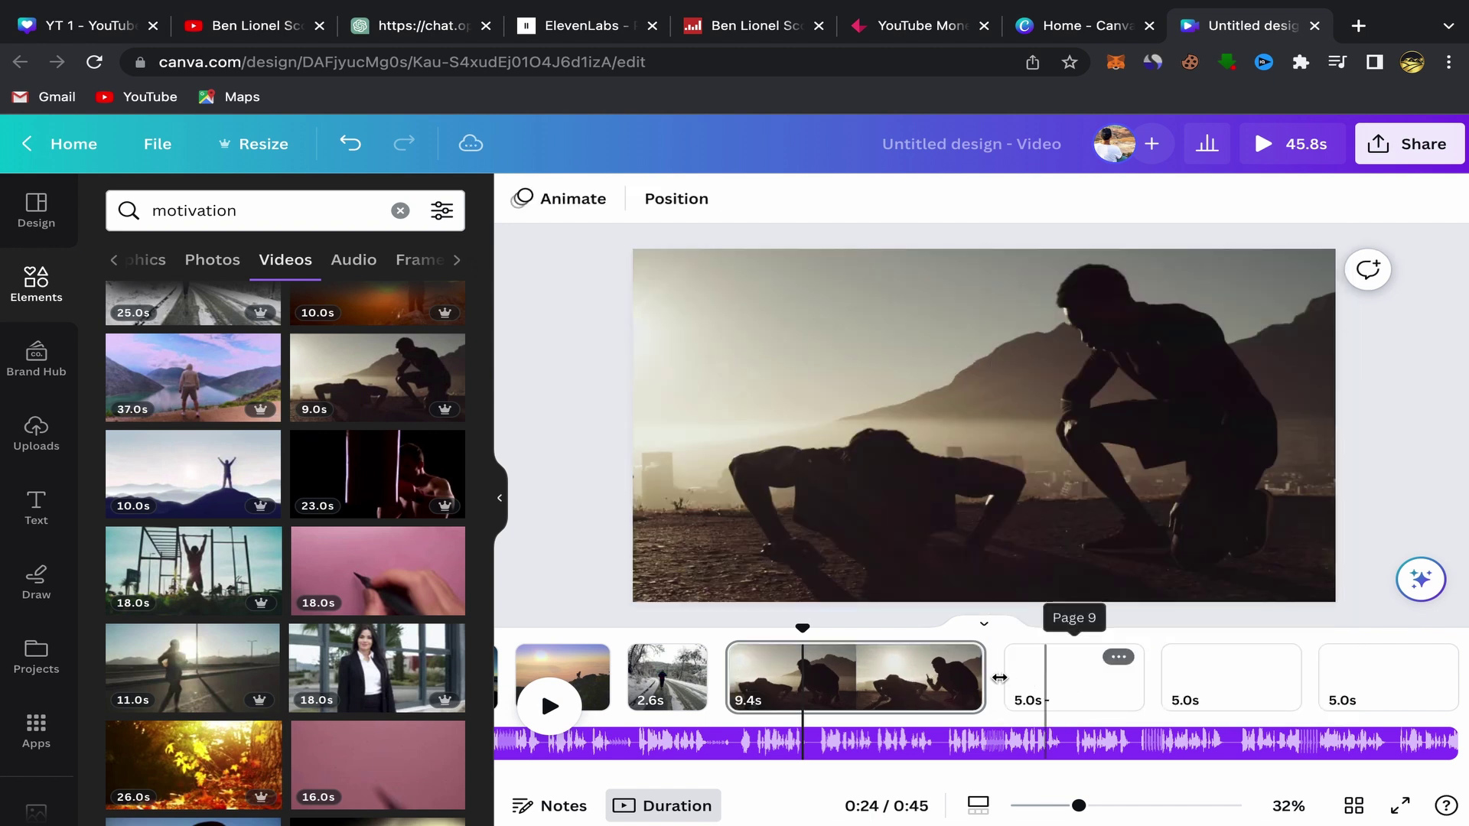
pyautogui.moveTo(889, 683); pyautogui.dragTo(820, 677)
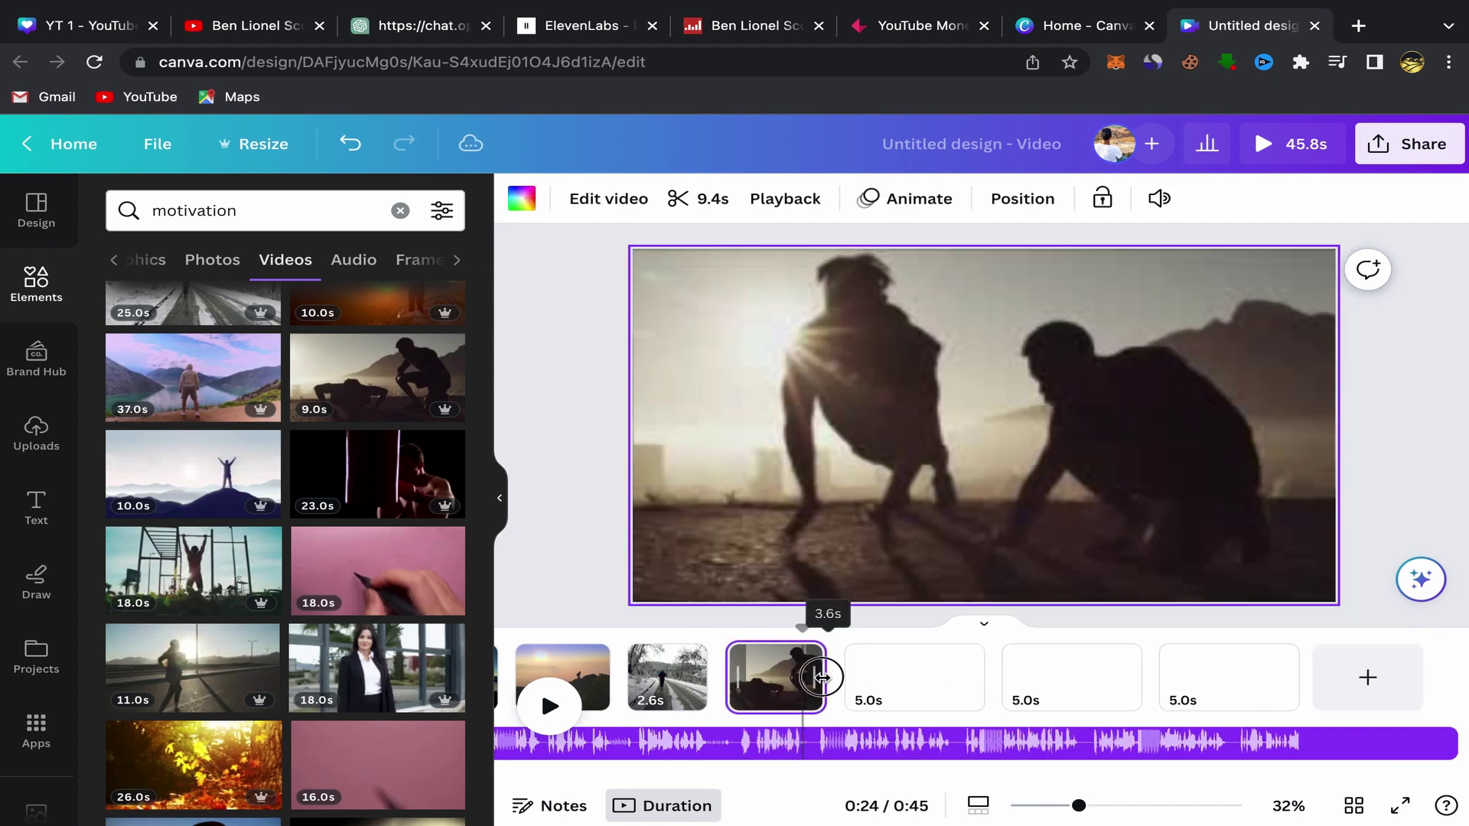
# - Set the clip of the dimly lit man looking up in the dark as the ninth page's background, shortened to 3.8 seconds
pyautogui.click(911, 684)
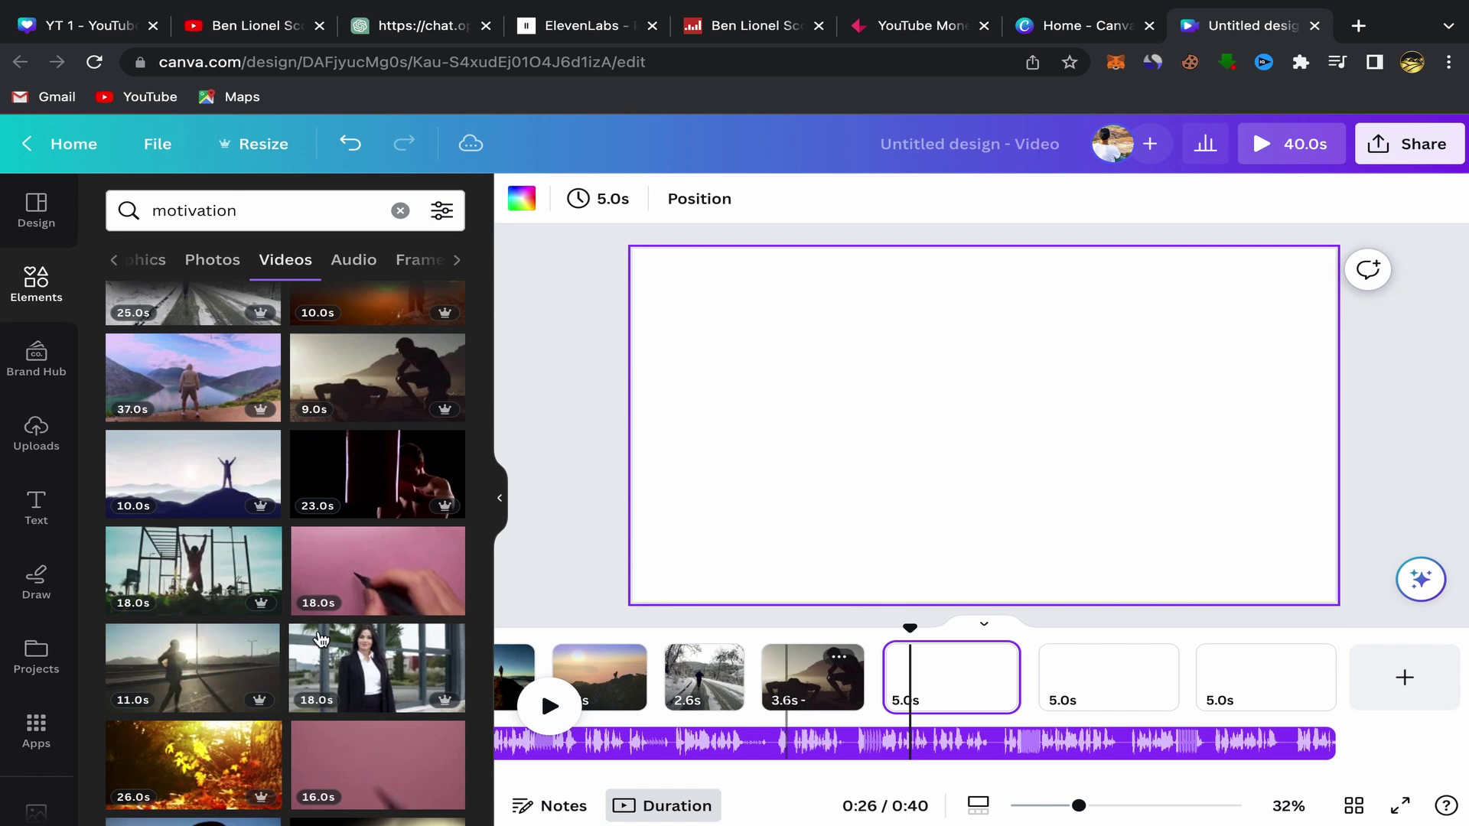
pyautogui.scroll(-2, 308, 648)
pyautogui.scroll(-2, 308, 647)
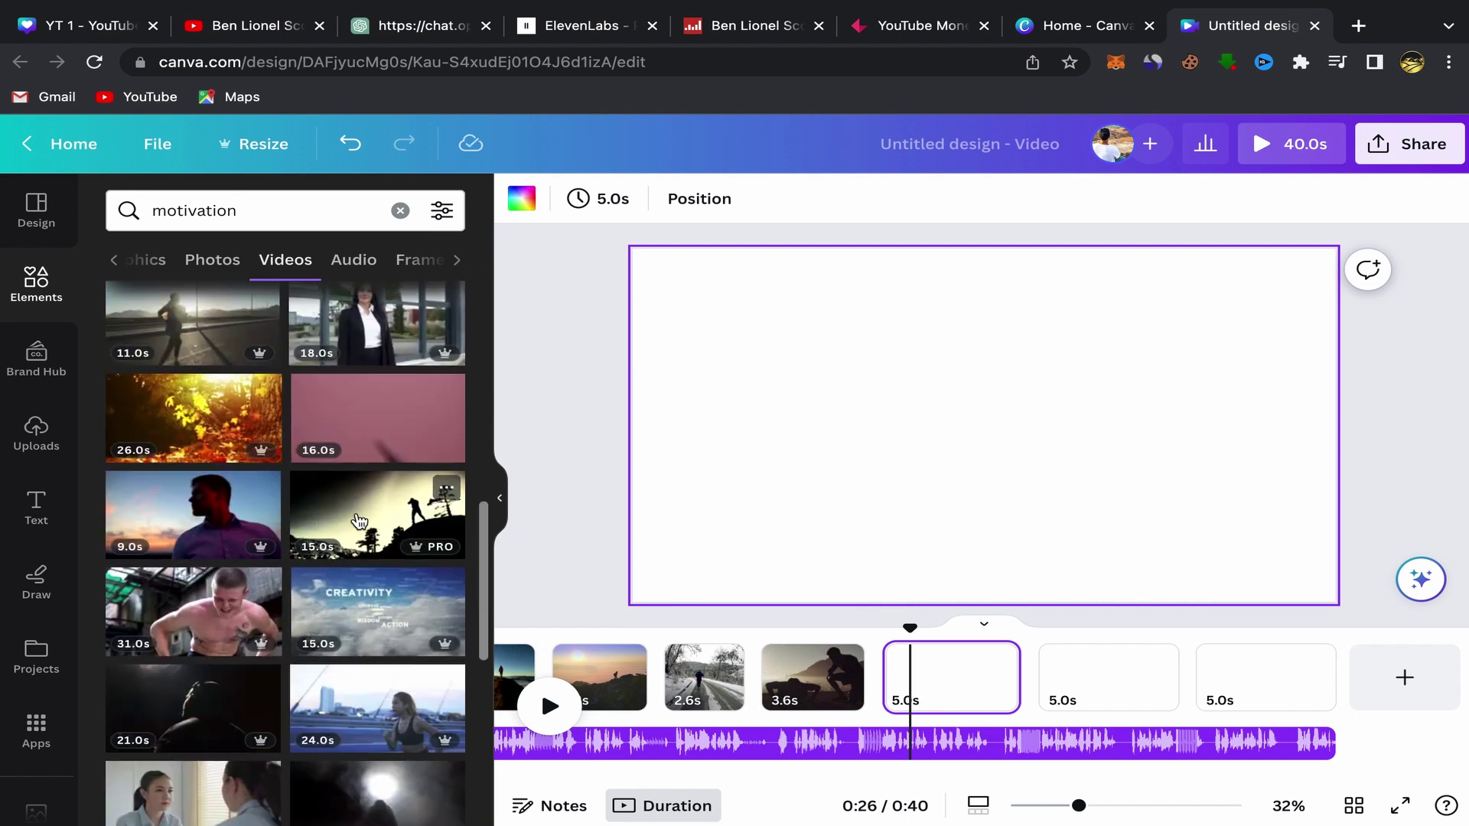
pyautogui.scroll(-2, 176, 528)
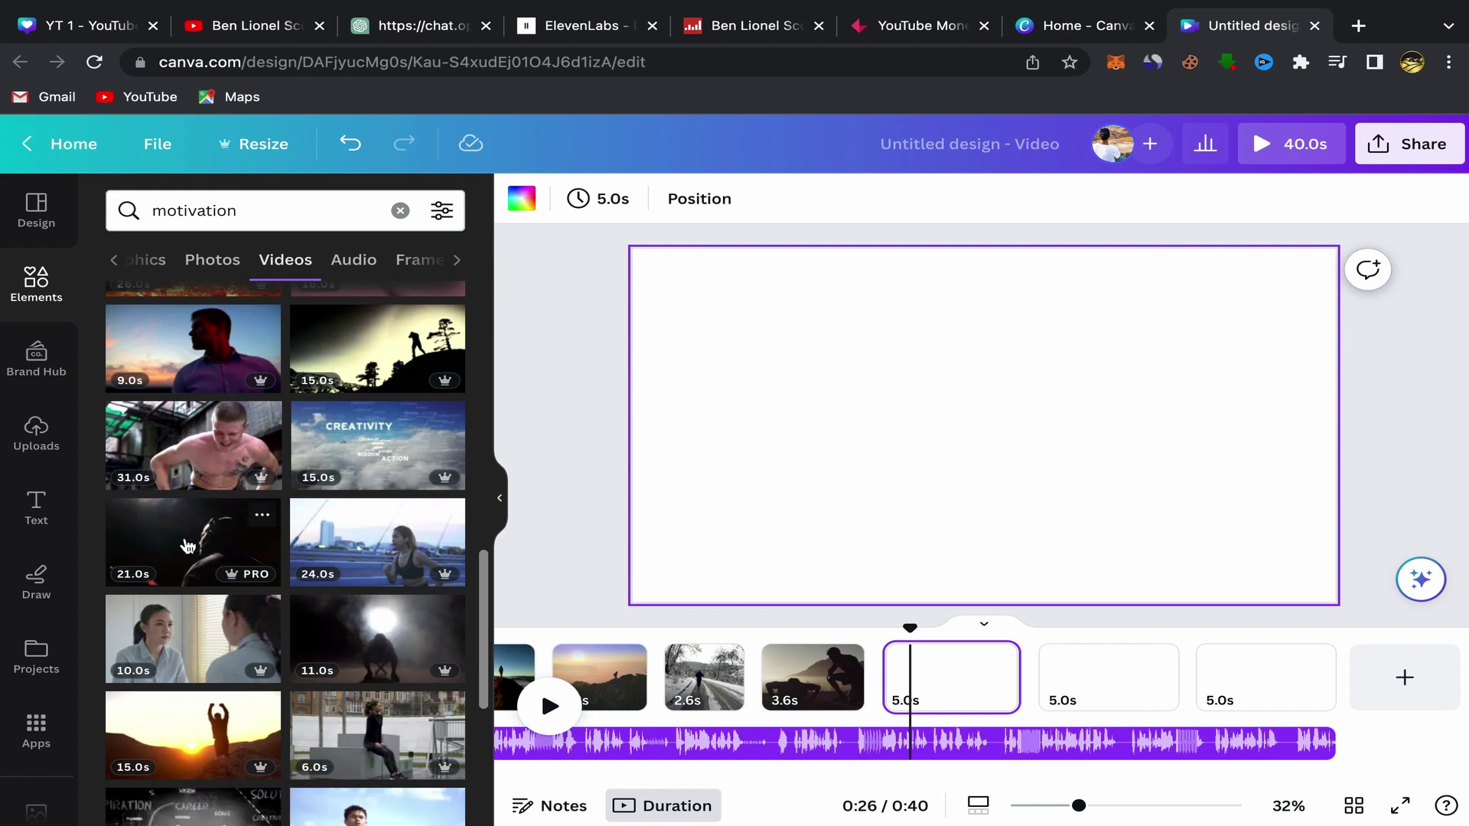
pyautogui.click(187, 545)
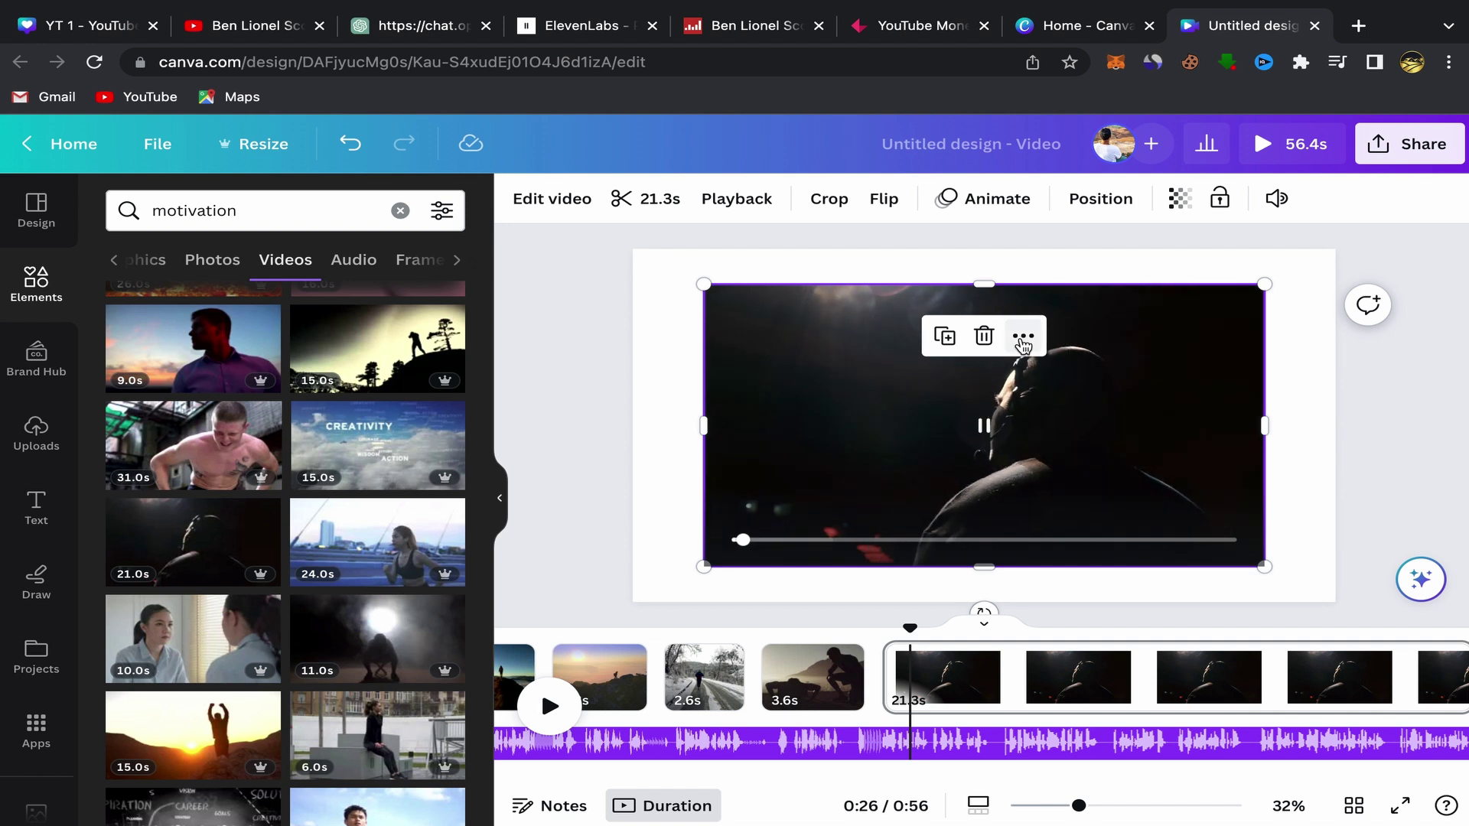
pyautogui.click(1023, 337)
pyautogui.click(1038, 688)
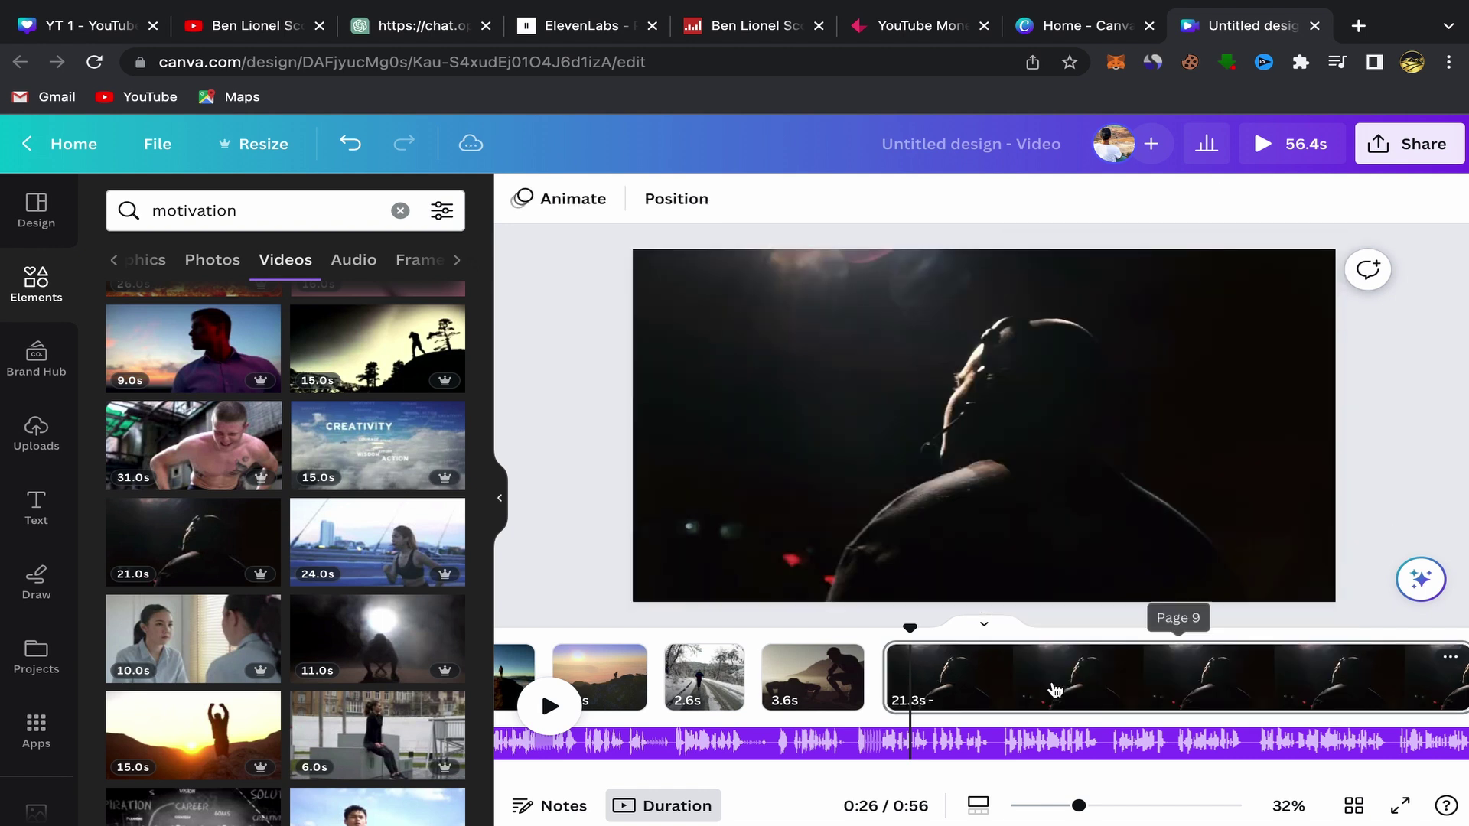
pyautogui.moveTo(1322, 678); pyautogui.dragTo(786, 675)
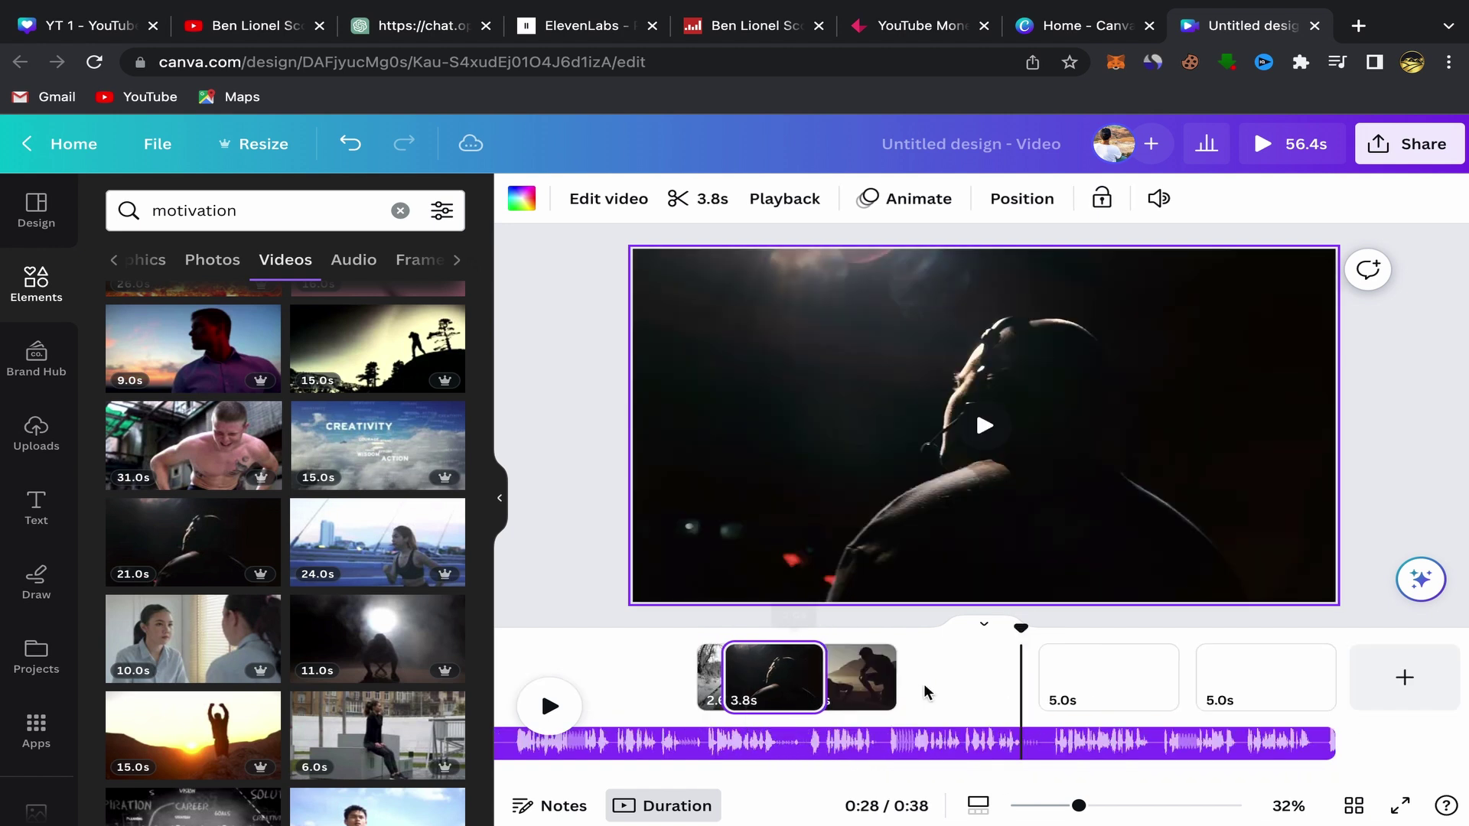
# - Set the clip of the bearded man in a suit sitting in a car as the tenth page's background, trimmed to 3.6 seconds
pyautogui.click(1097, 681)
pyautogui.scroll(-5, 294, 616)
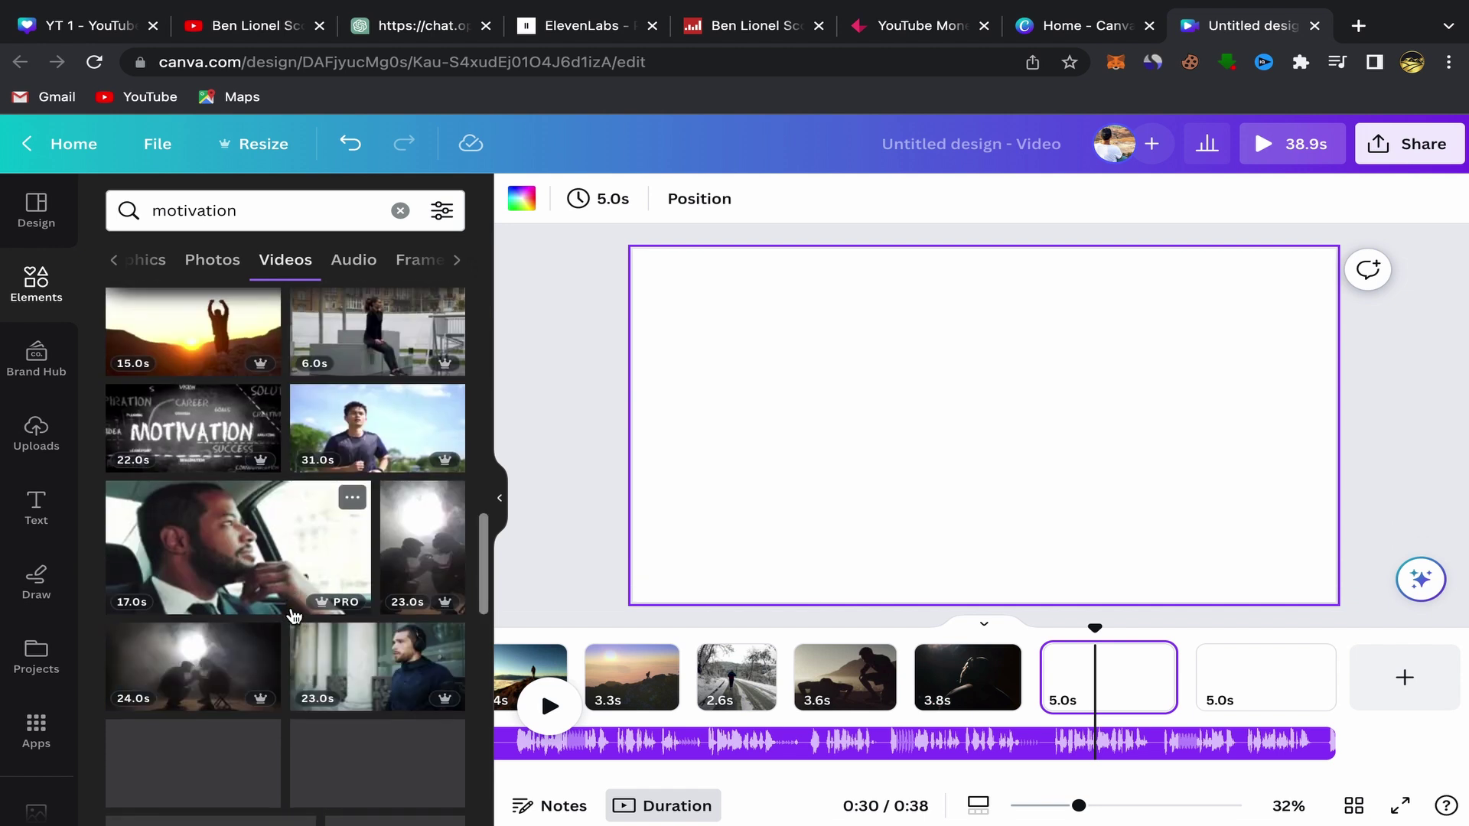
pyautogui.scroll(-3, 297, 605)
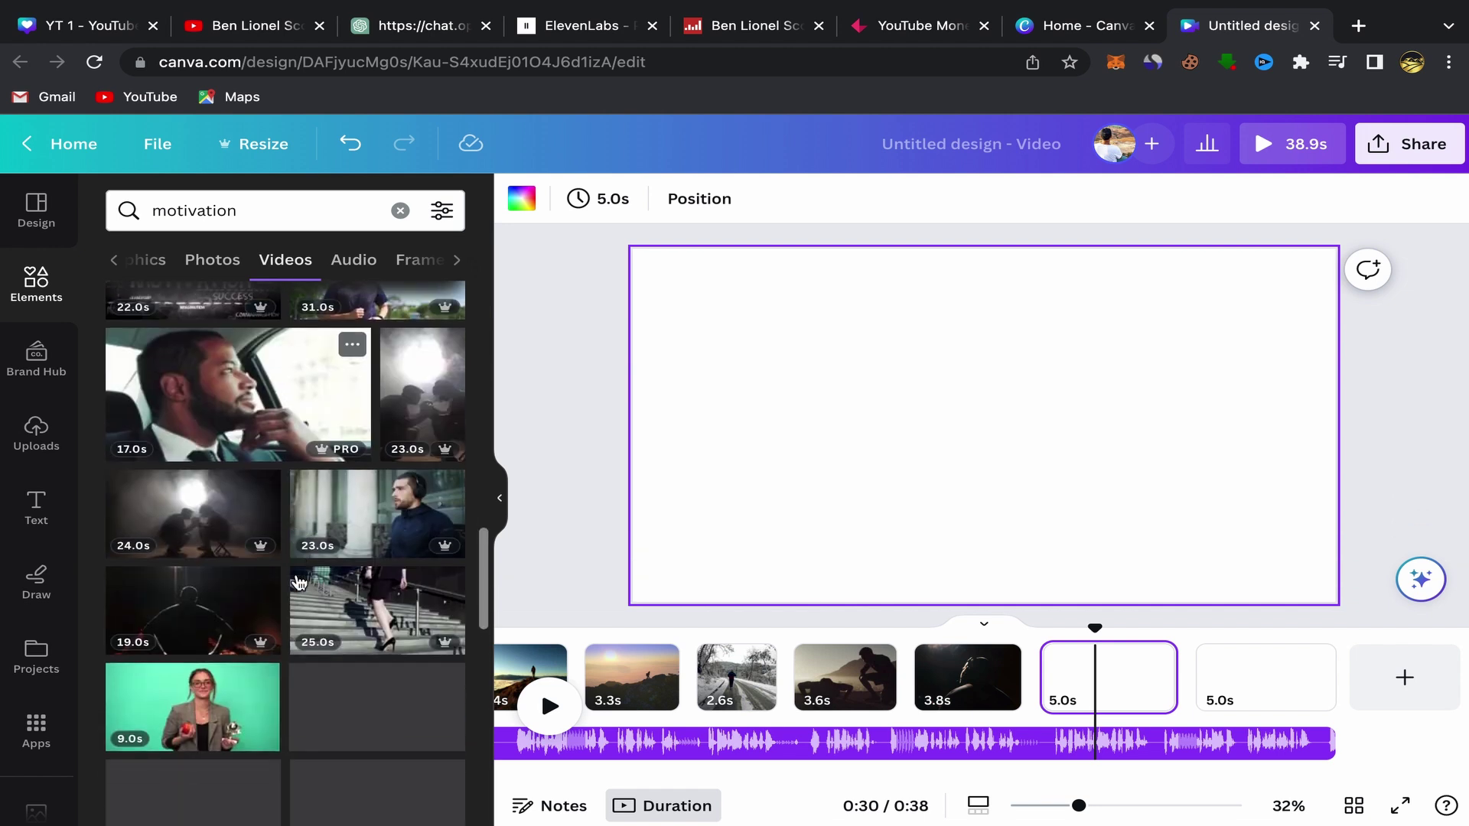
pyautogui.click(214, 401)
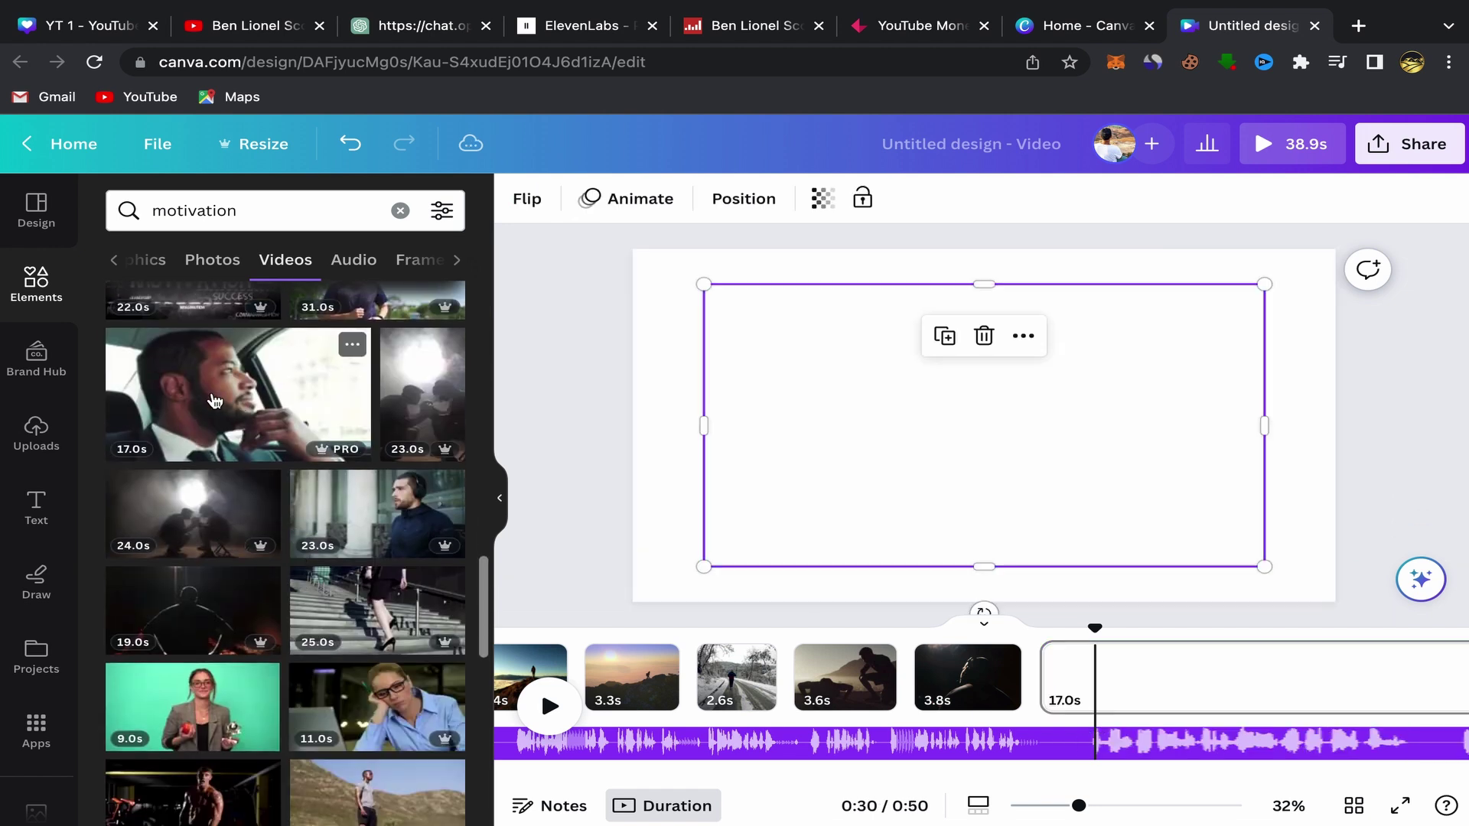
pyautogui.click(1021, 338)
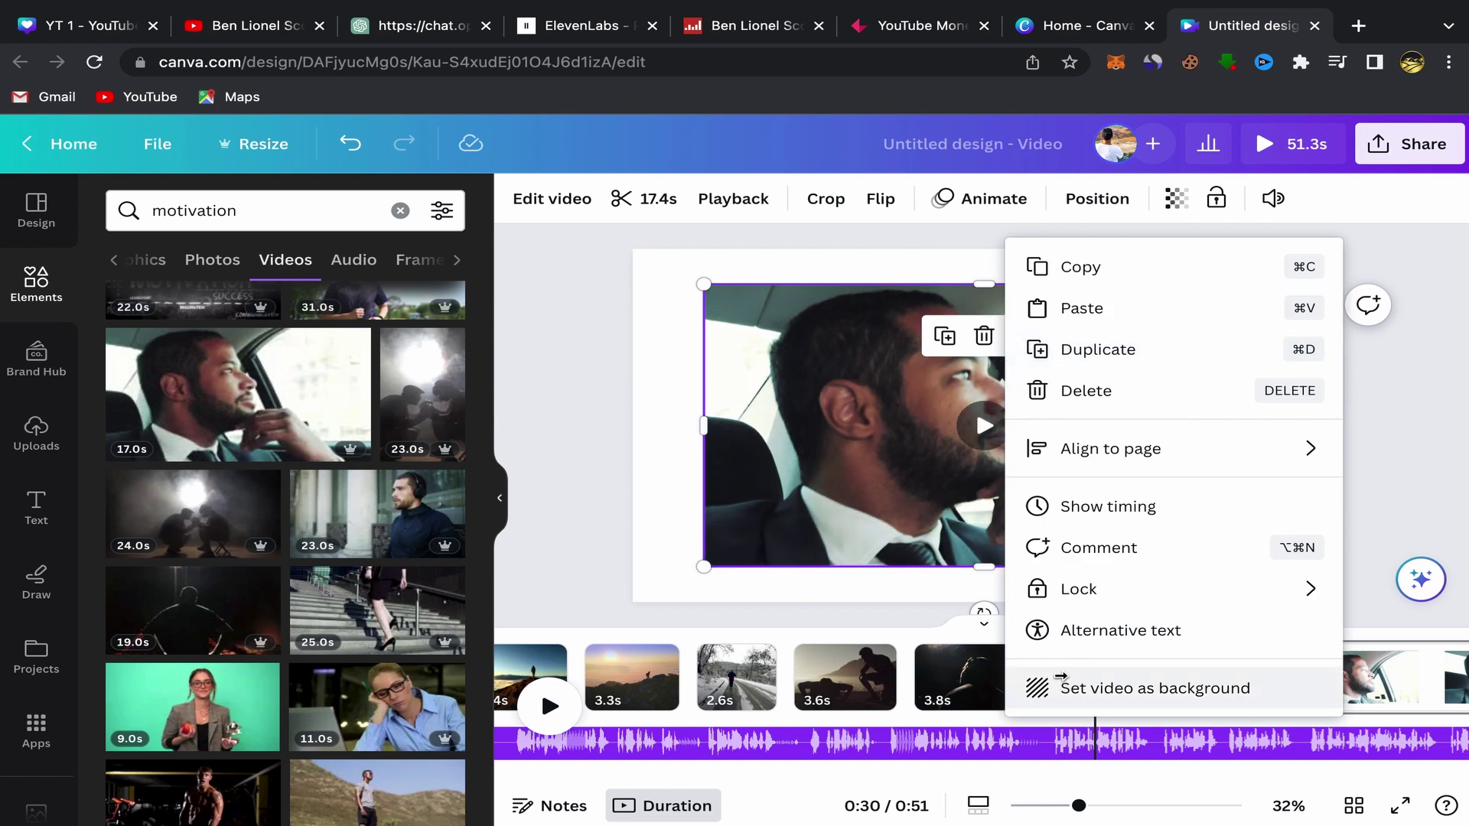
pyautogui.click(1061, 677)
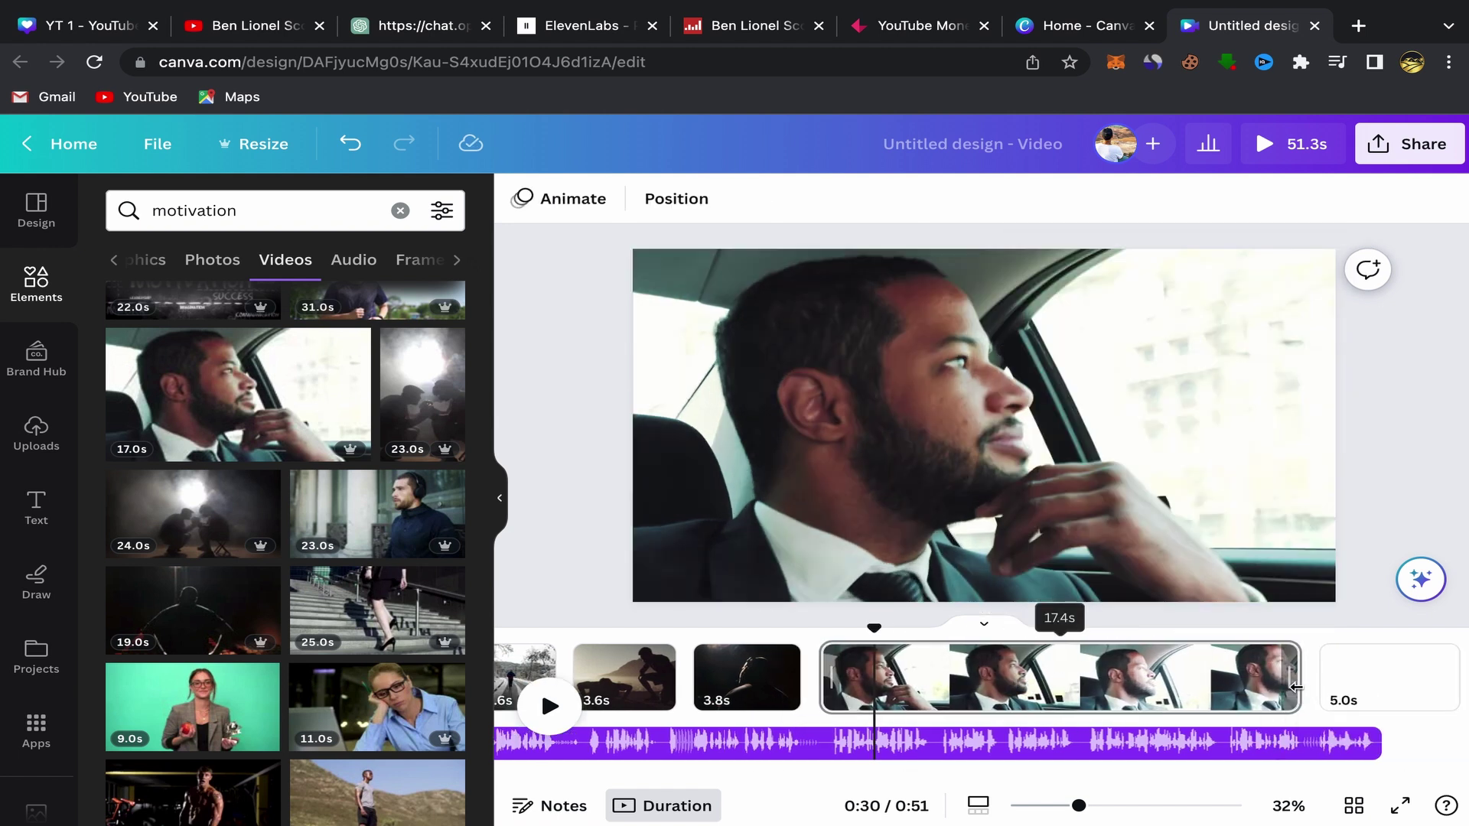
pyautogui.moveTo(1002, 682); pyautogui.dragTo(891, 672)
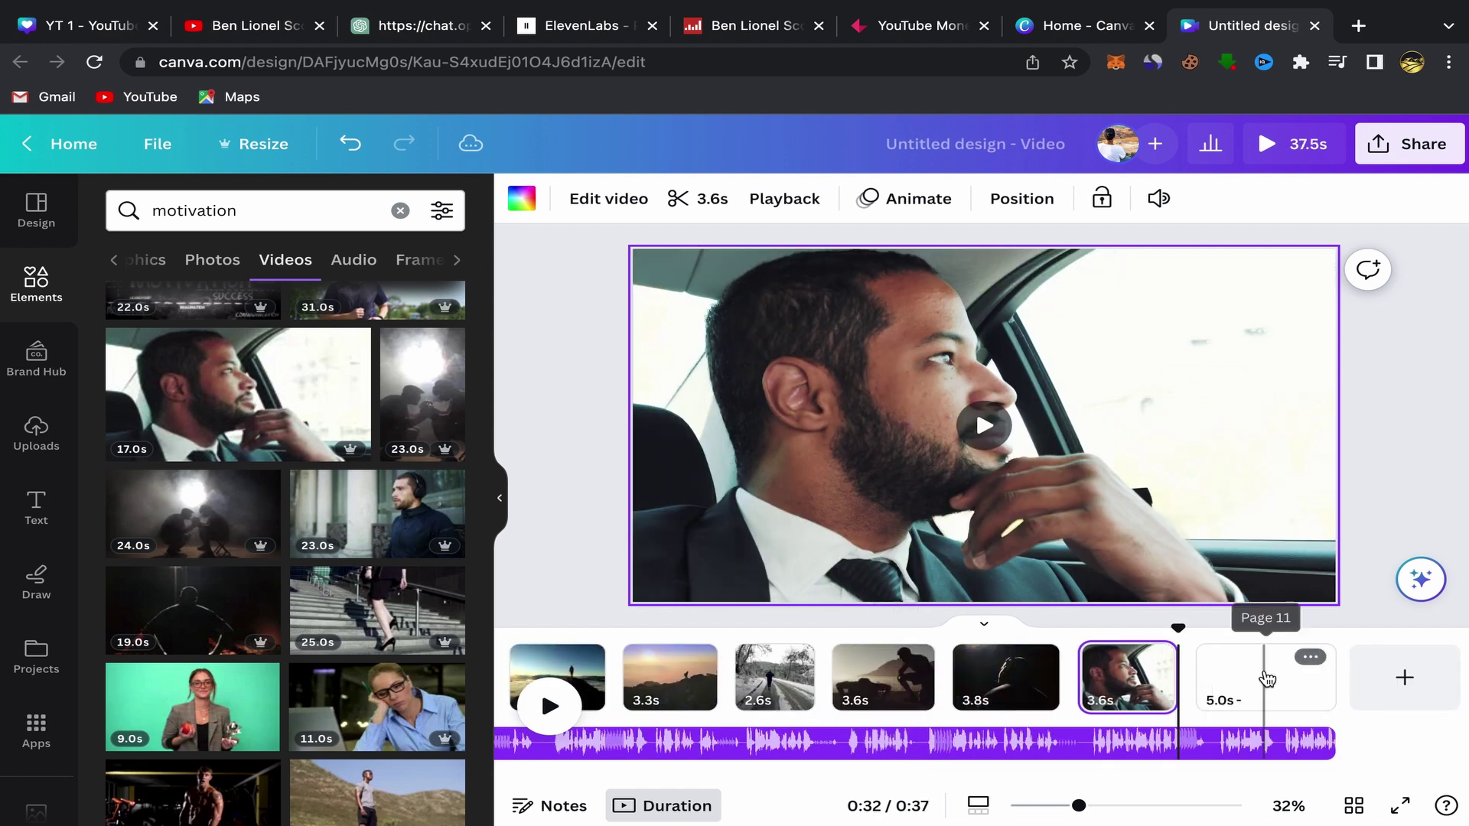
# - Set the clip of the silhouetted climber on rocks under a cloudy sky as the eleventh page's background, trimmed to 3.3 seconds
pyautogui.click(1266, 679)
pyautogui.scroll(-3, 369, 604)
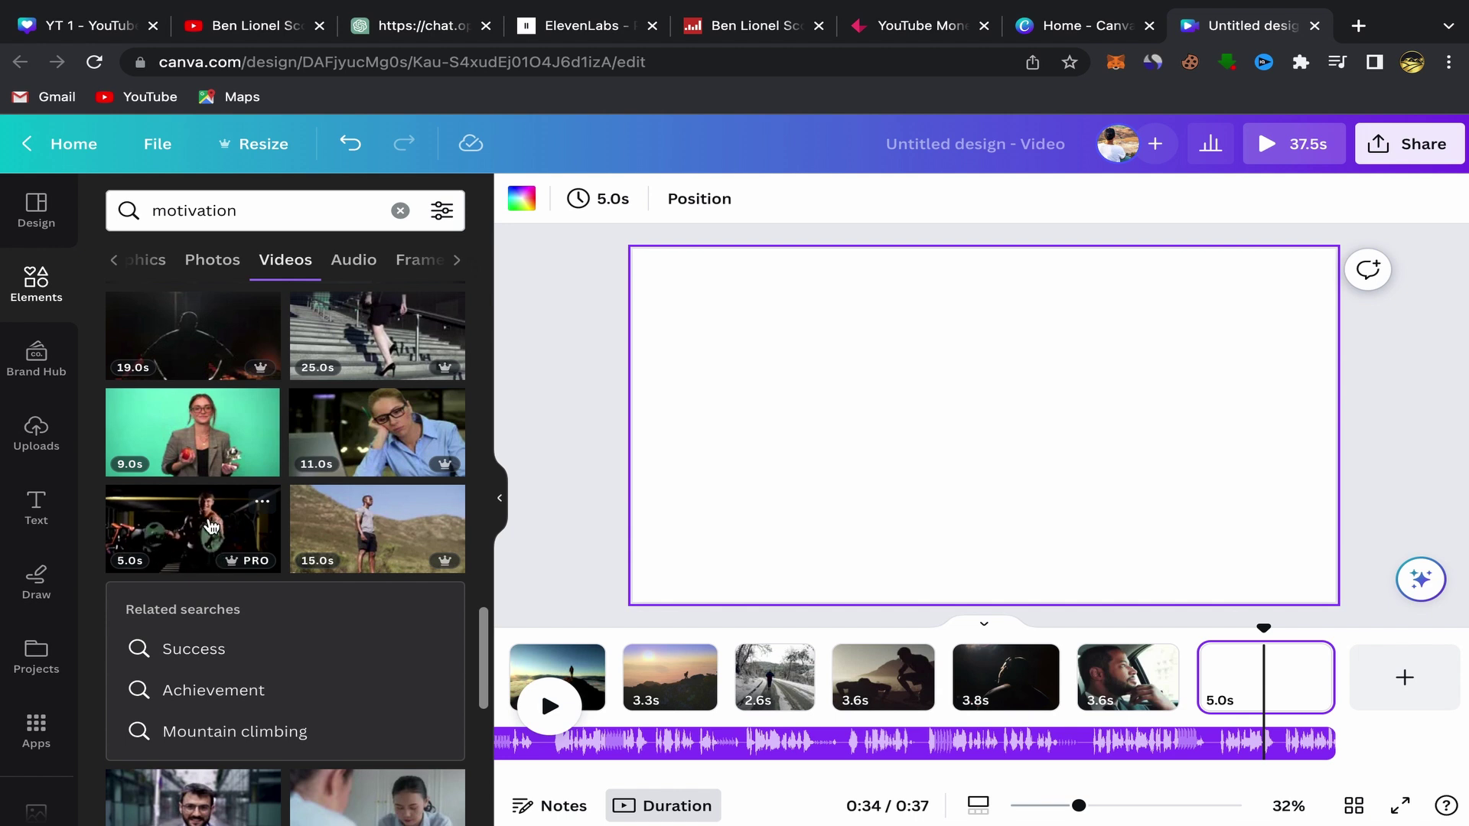
pyautogui.scroll(-3, 208, 527)
pyautogui.scroll(-3, 370, 602)
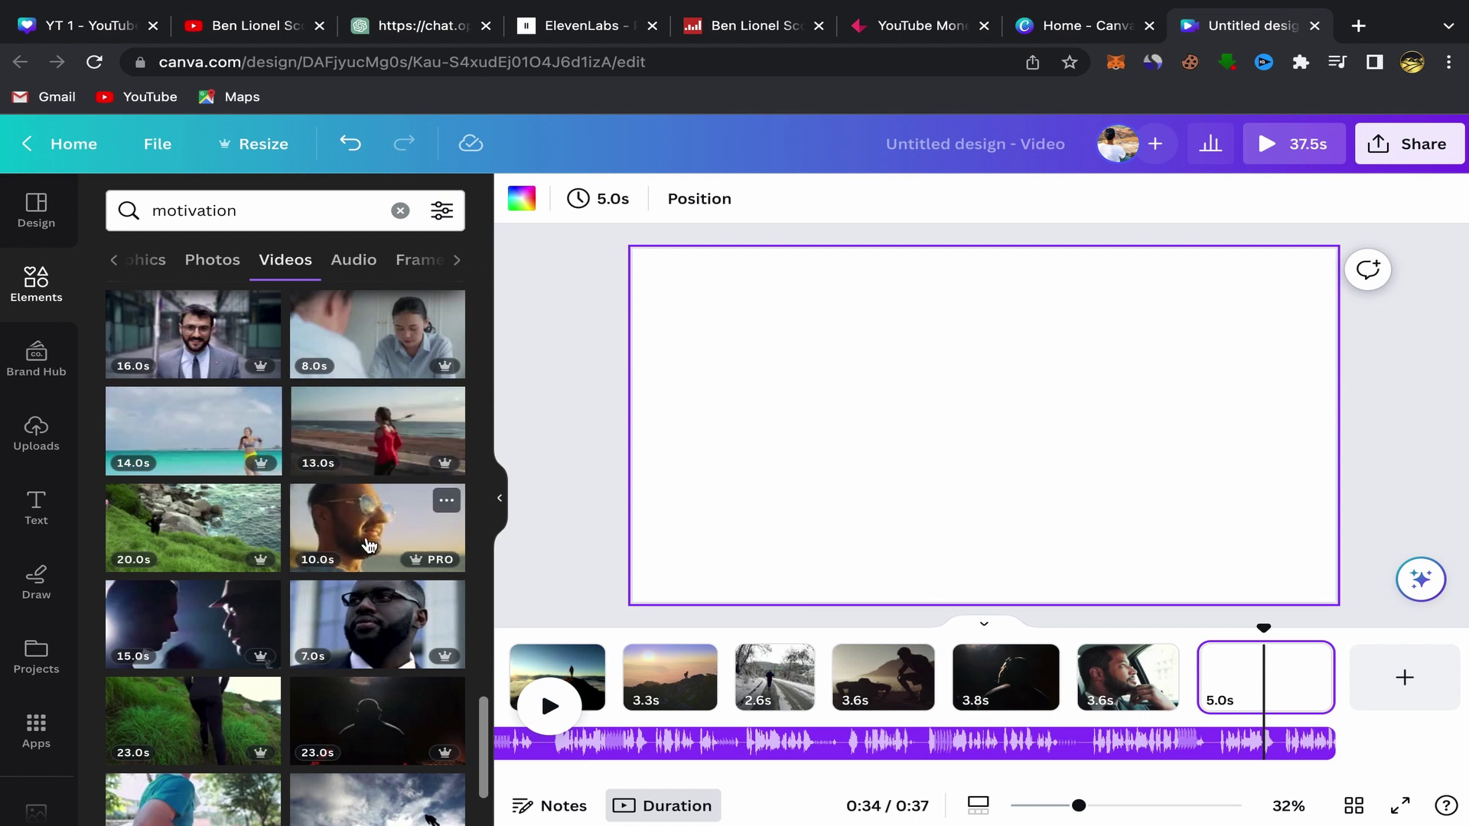
pyautogui.scroll(-1, 368, 545)
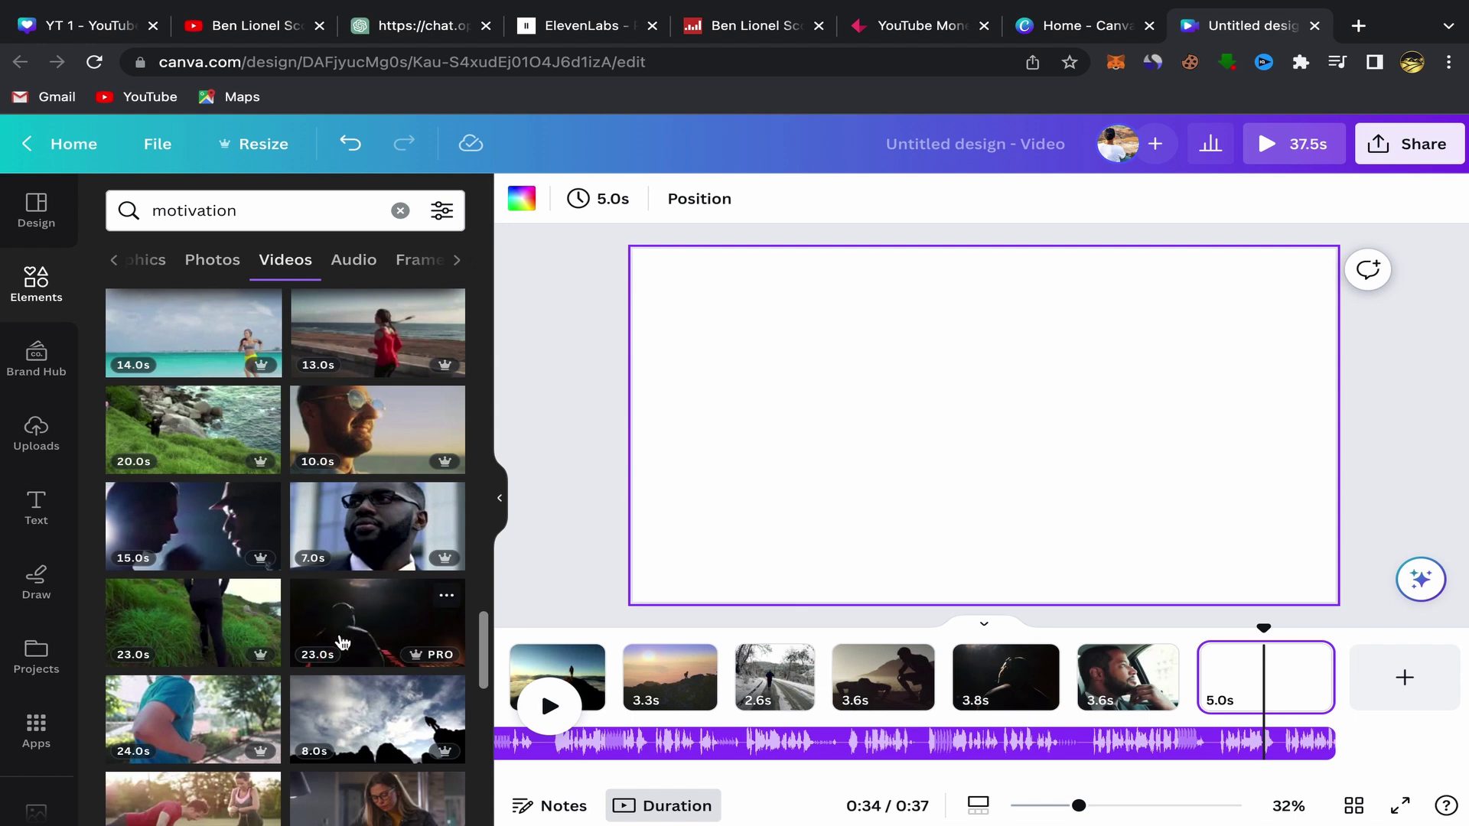
pyautogui.scroll(-2, 342, 641)
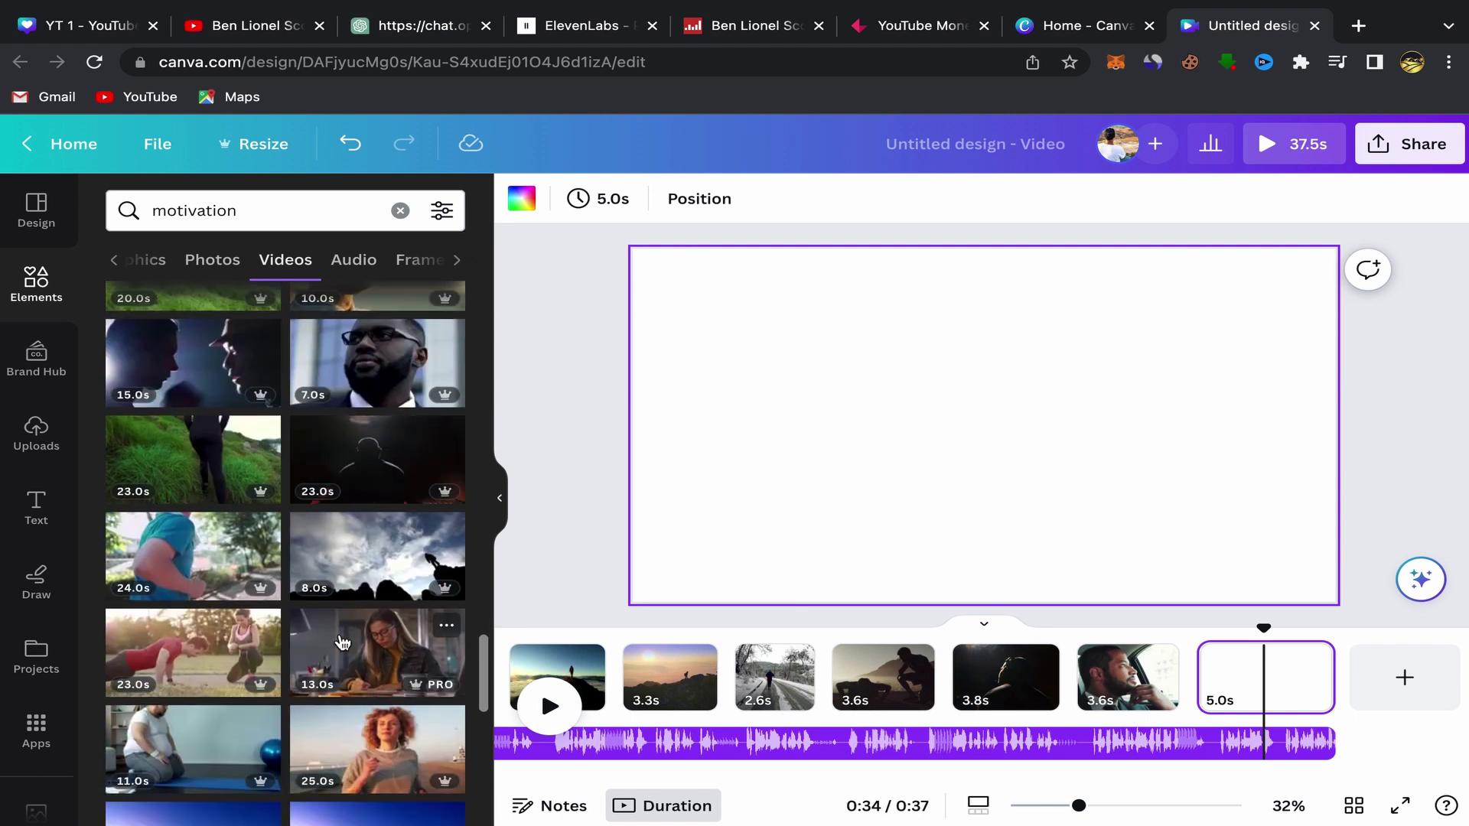
pyautogui.scroll(-1, 342, 641)
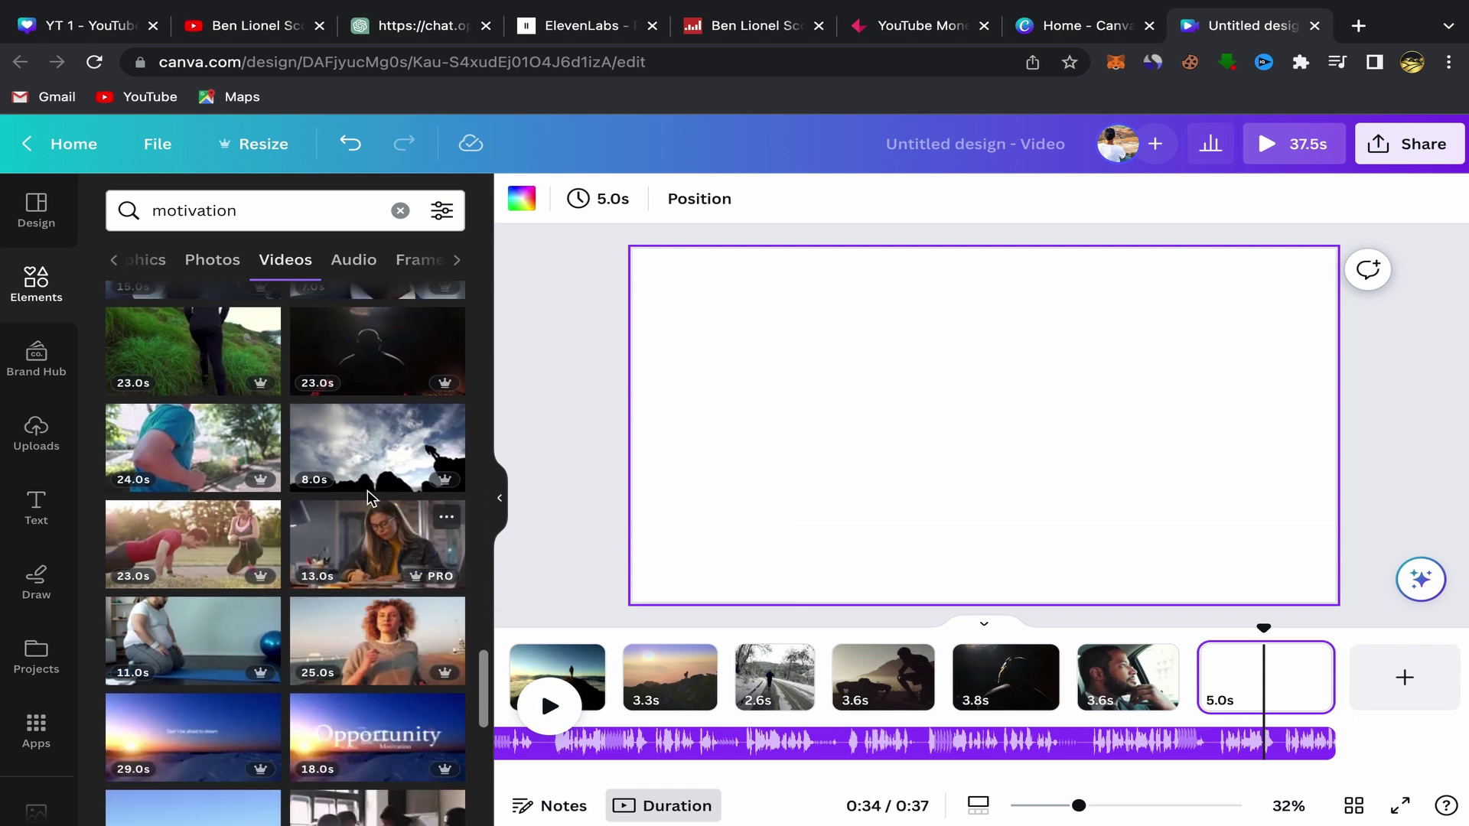
pyautogui.click(373, 459)
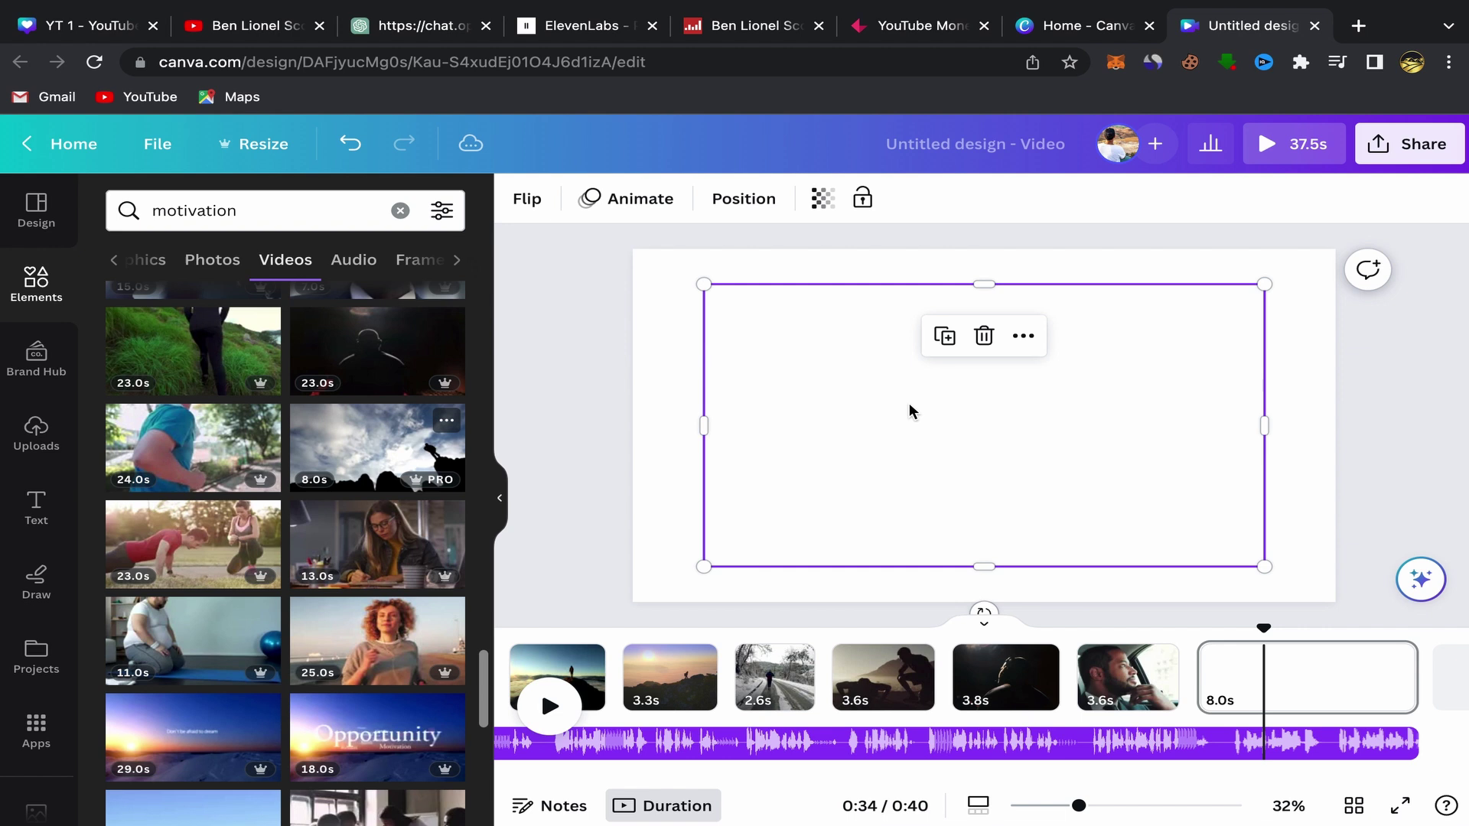
pyautogui.click(1020, 337)
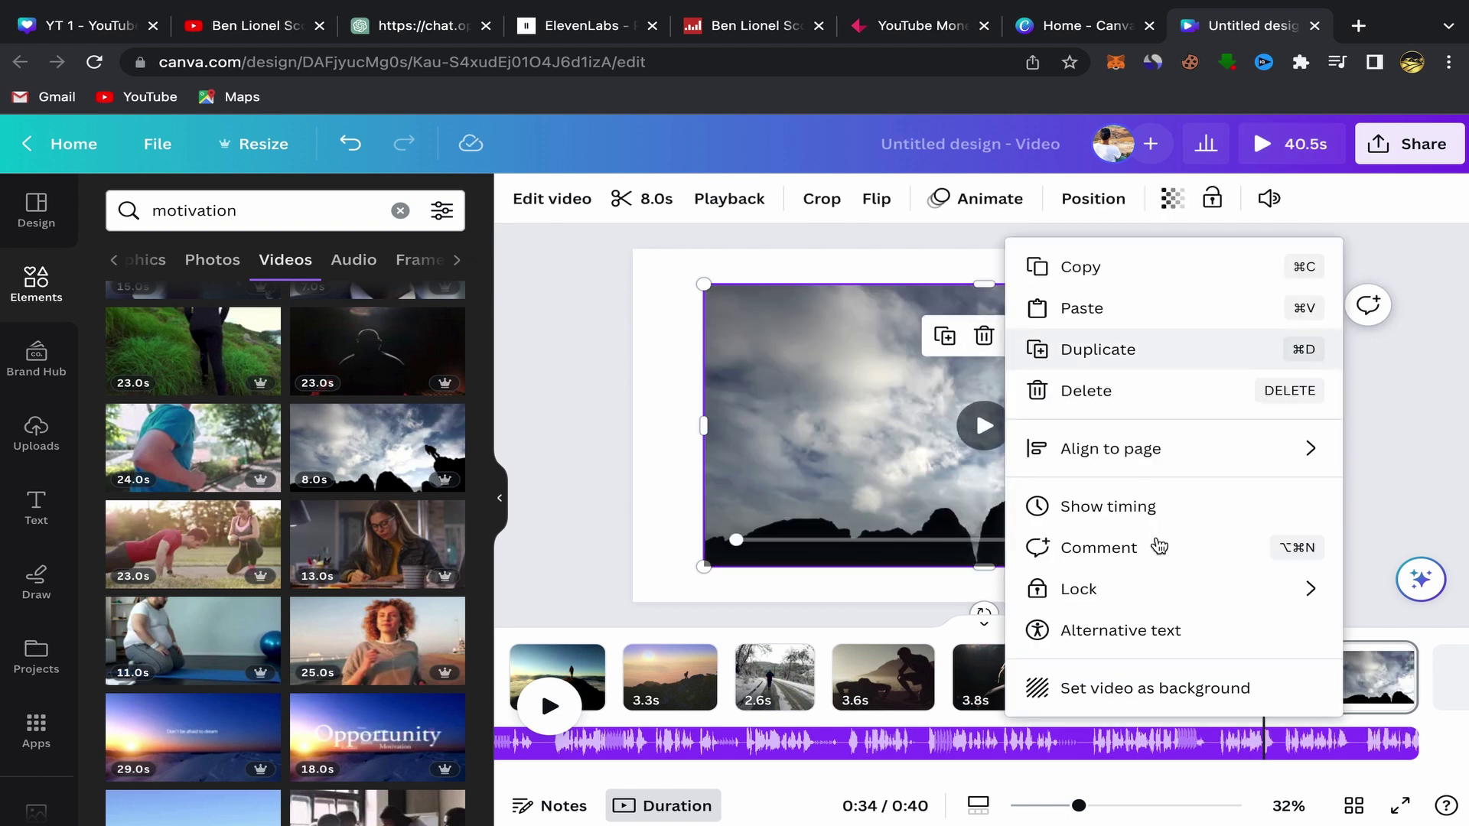
pyautogui.click(1054, 687)
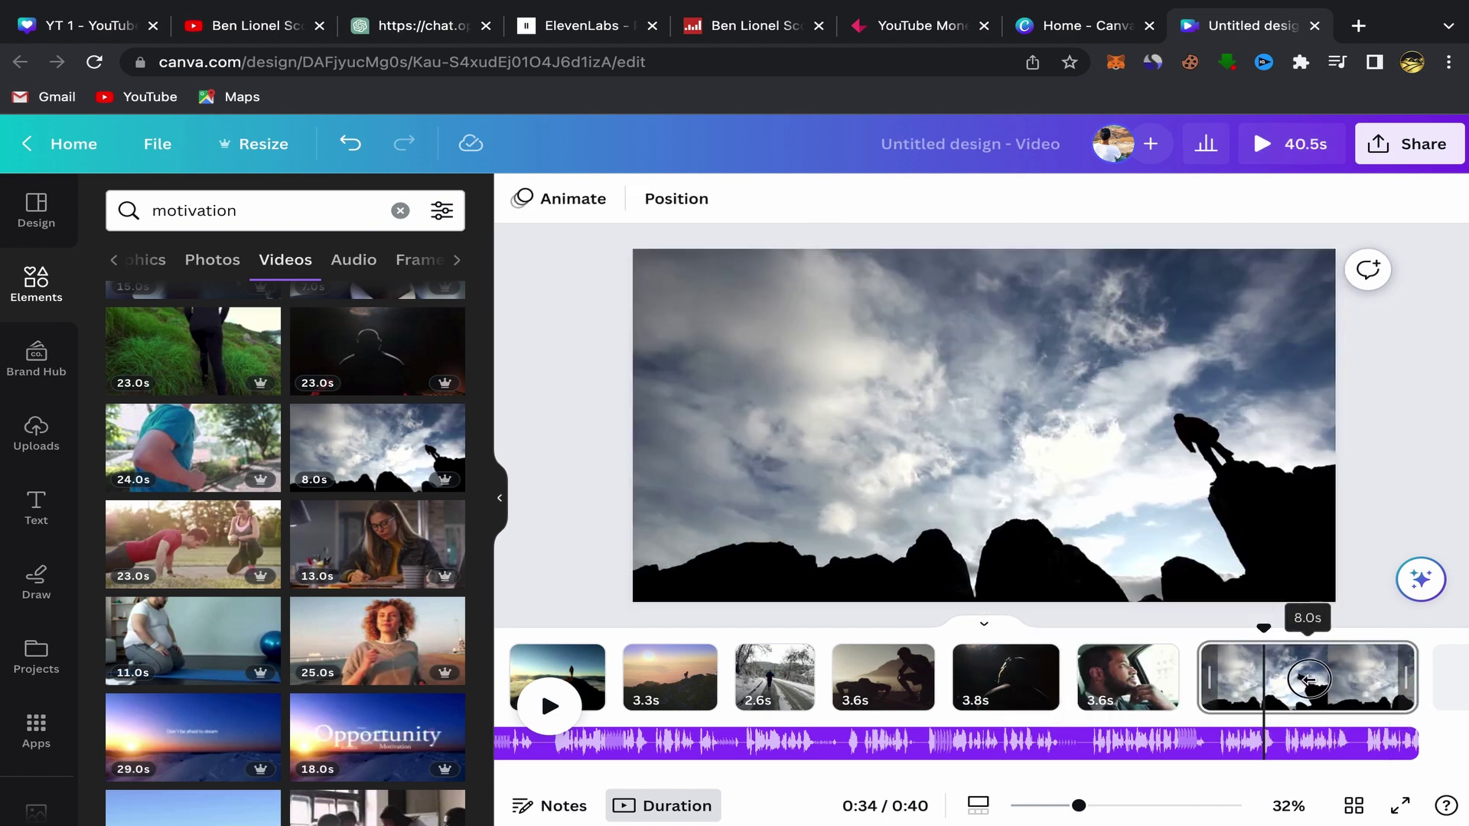
pyautogui.moveTo(1308, 680); pyautogui.dragTo(1206, 679)
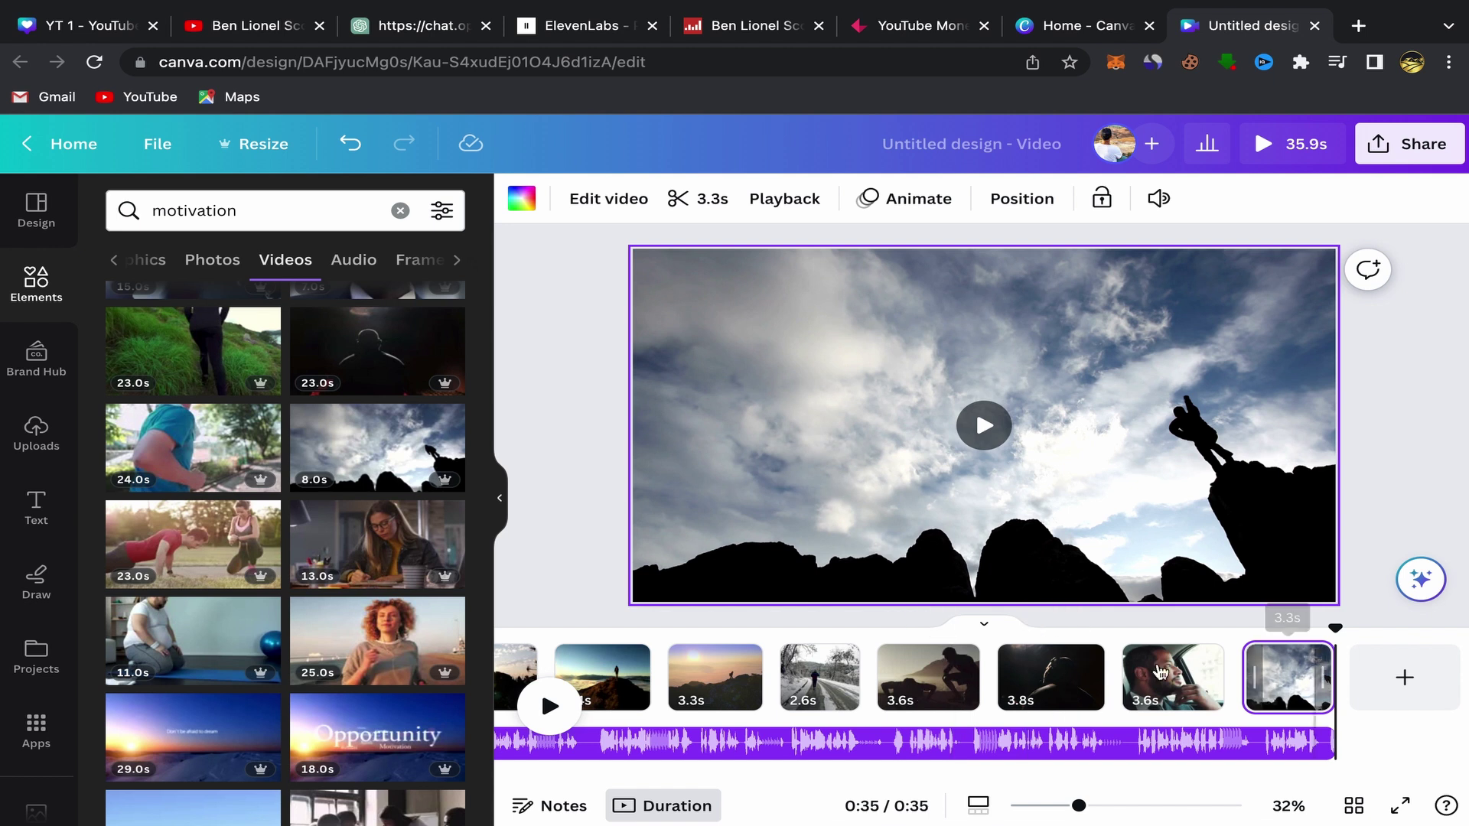
# - Add a 0.3-second Dissolve transition after the first page and apply it between all pages
pyautogui.hscroll(-10, 993, 667)
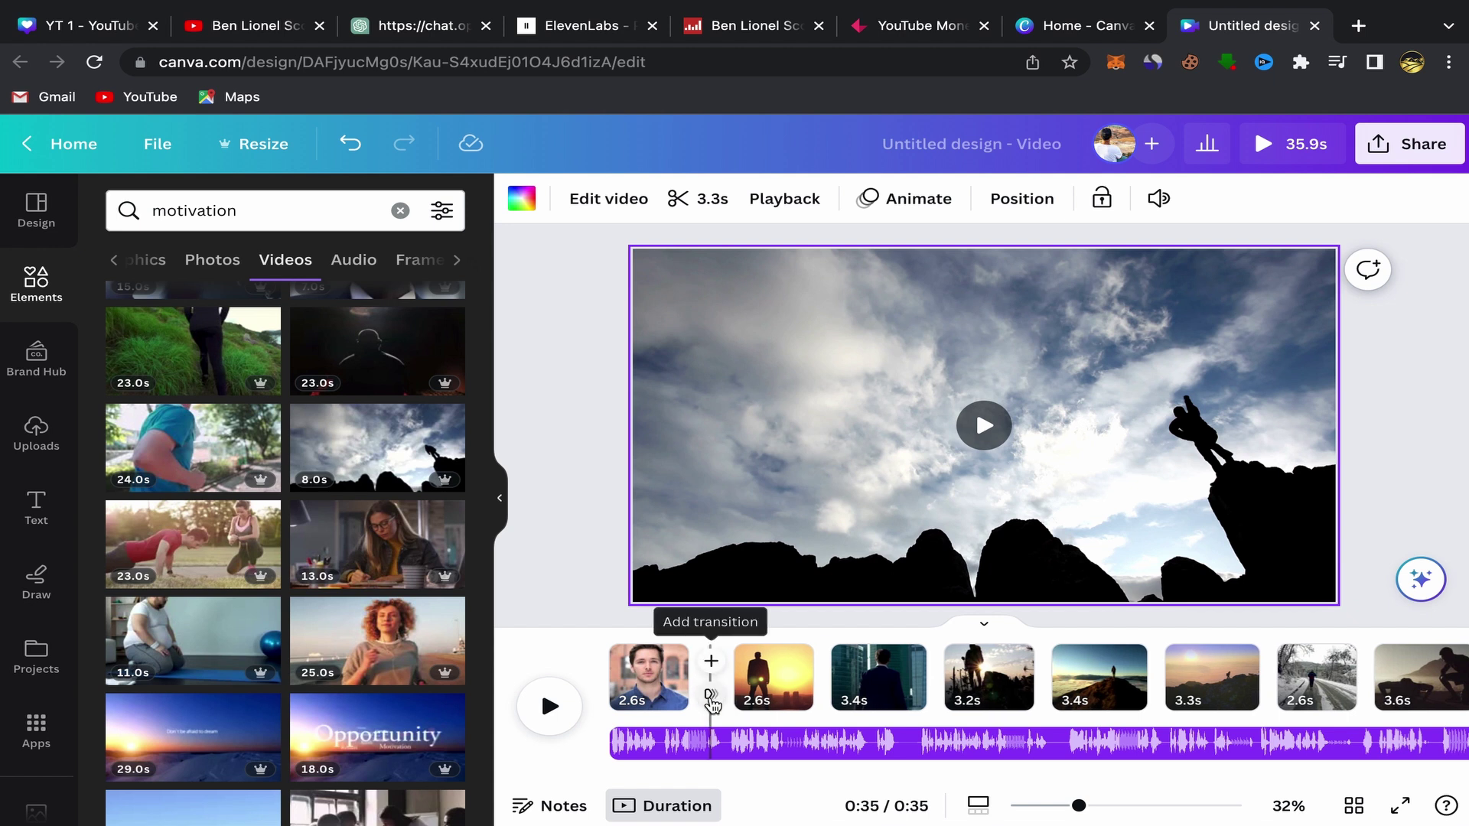
pyautogui.click(710, 694)
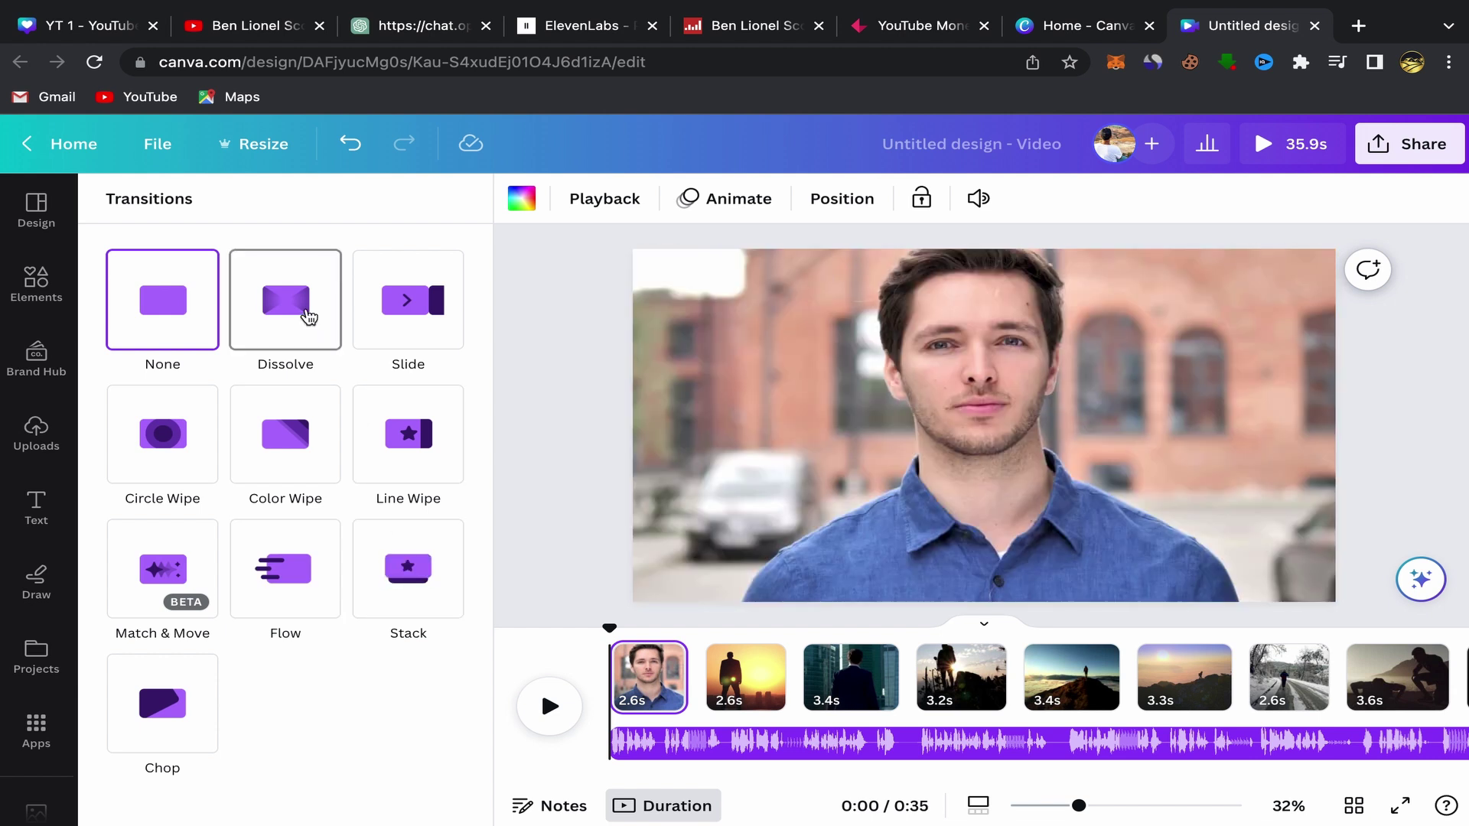
pyautogui.click(302, 317)
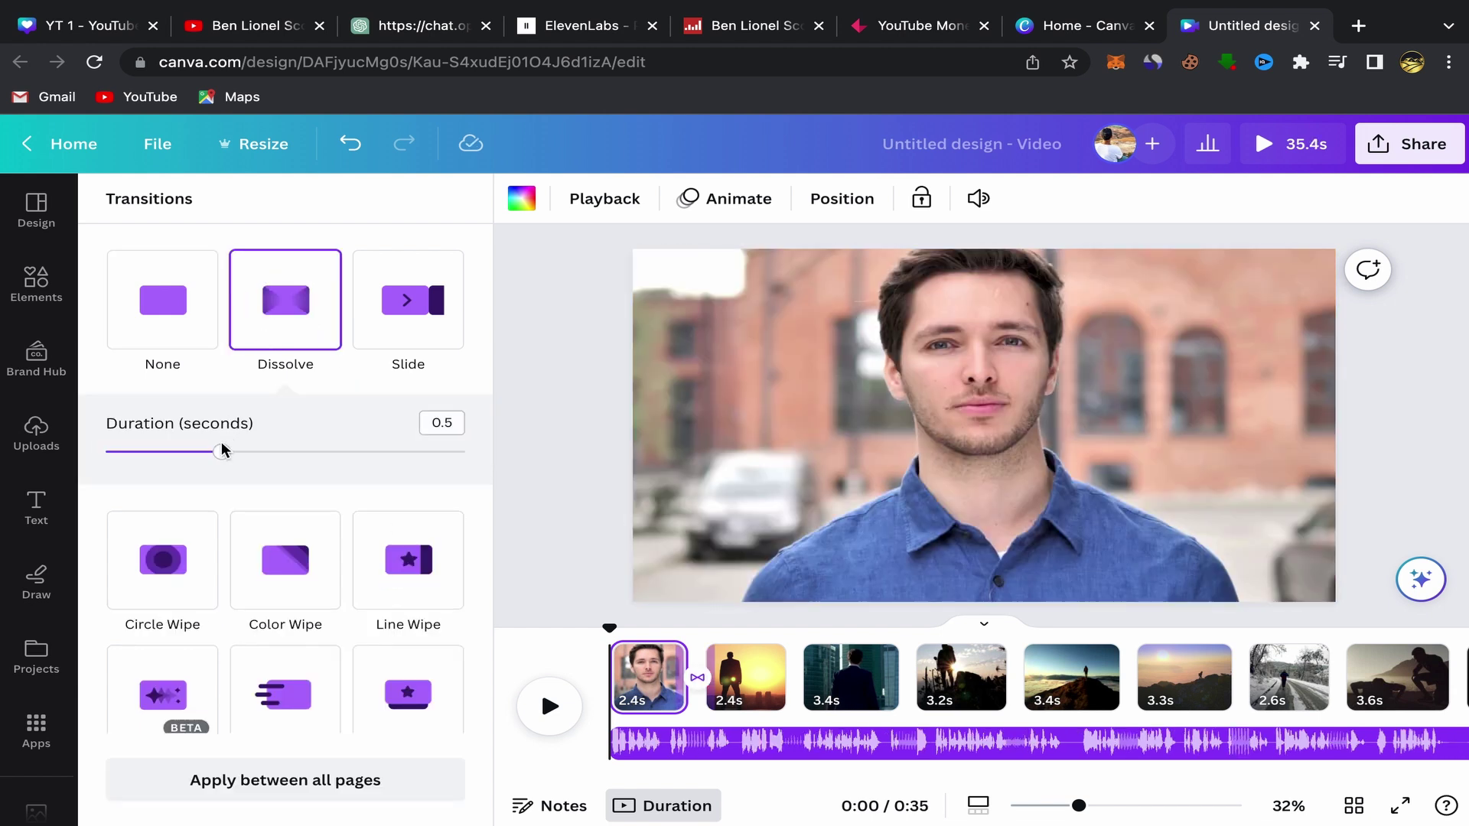
pyautogui.moveTo(157, 451); pyautogui.dragTo(164, 452)
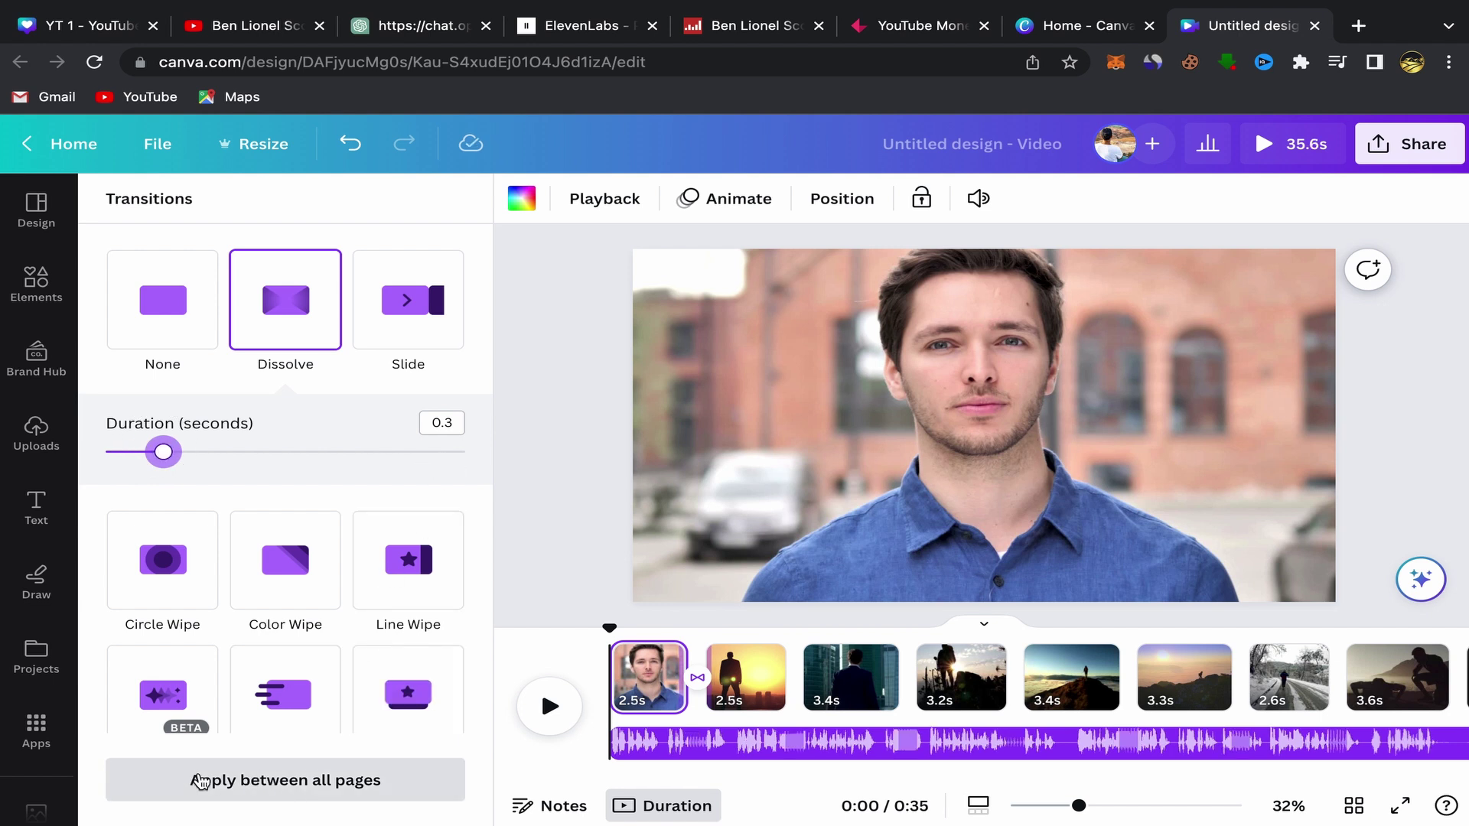
pyautogui.click(261, 780)
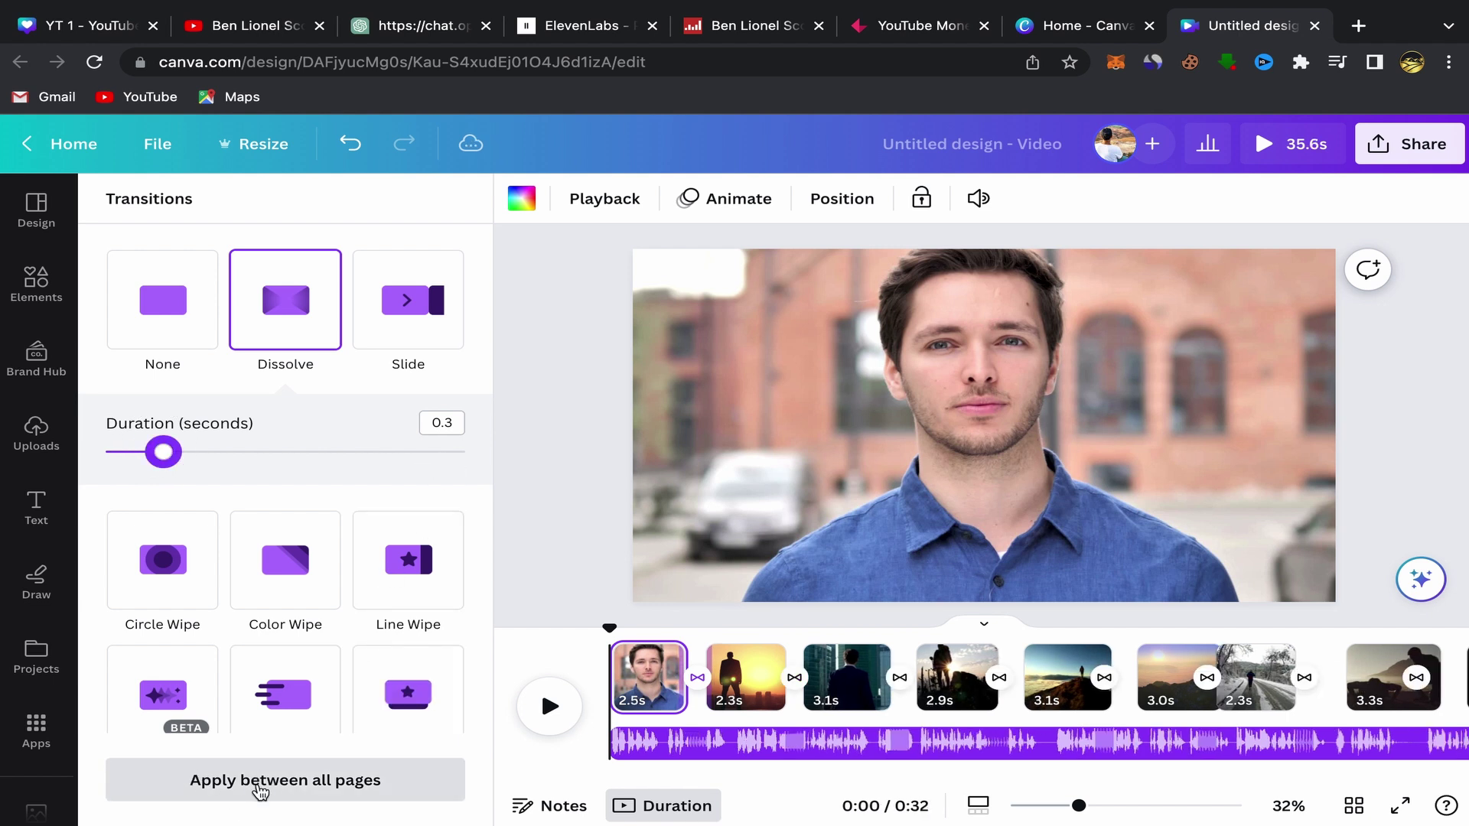
pyautogui.click(566, 564)
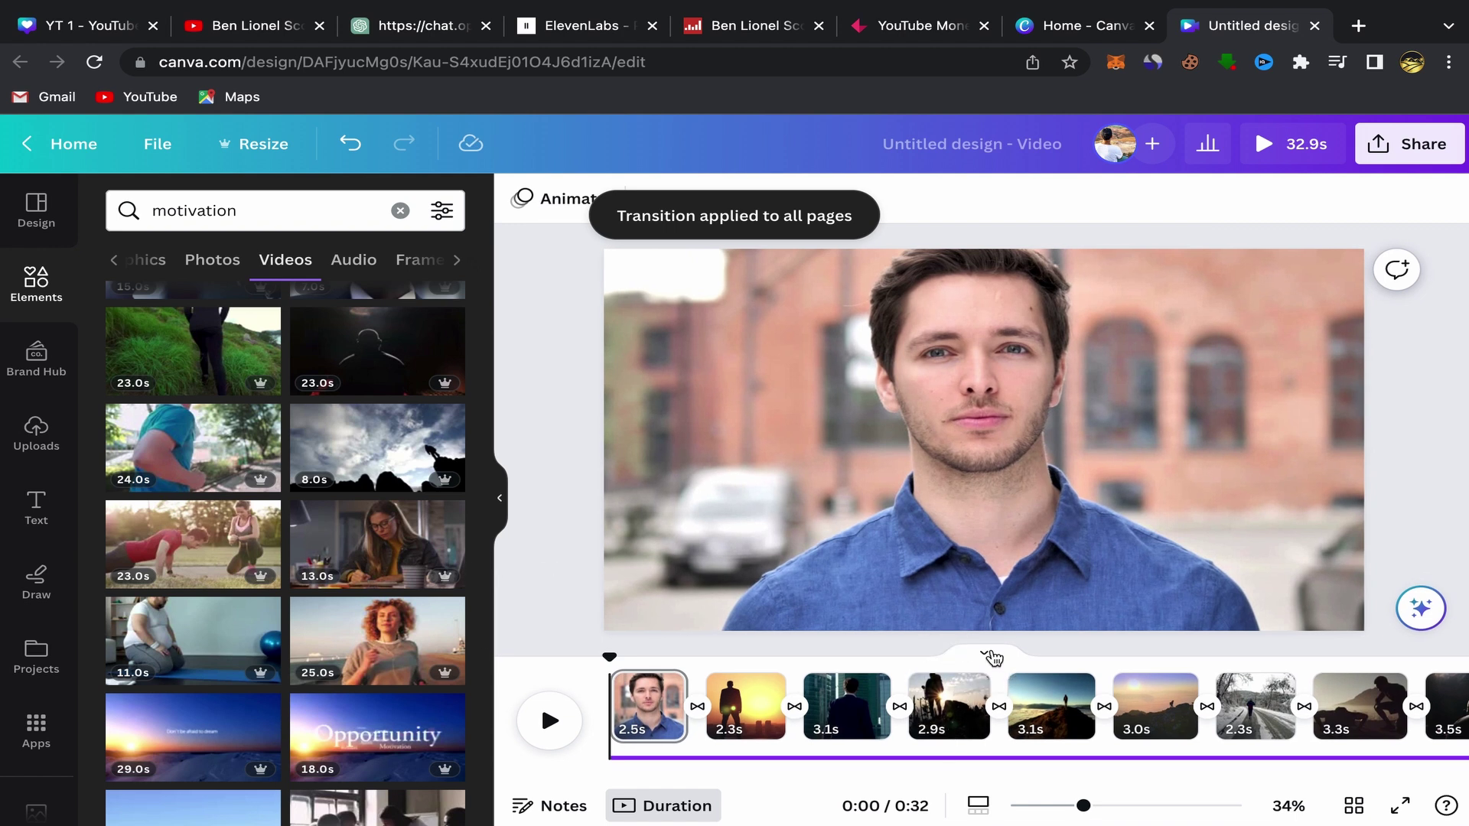
# - Enlarge the canvas view to 39% with the media library collapsed and play the whole video from the first page
pyautogui.click(499, 497)
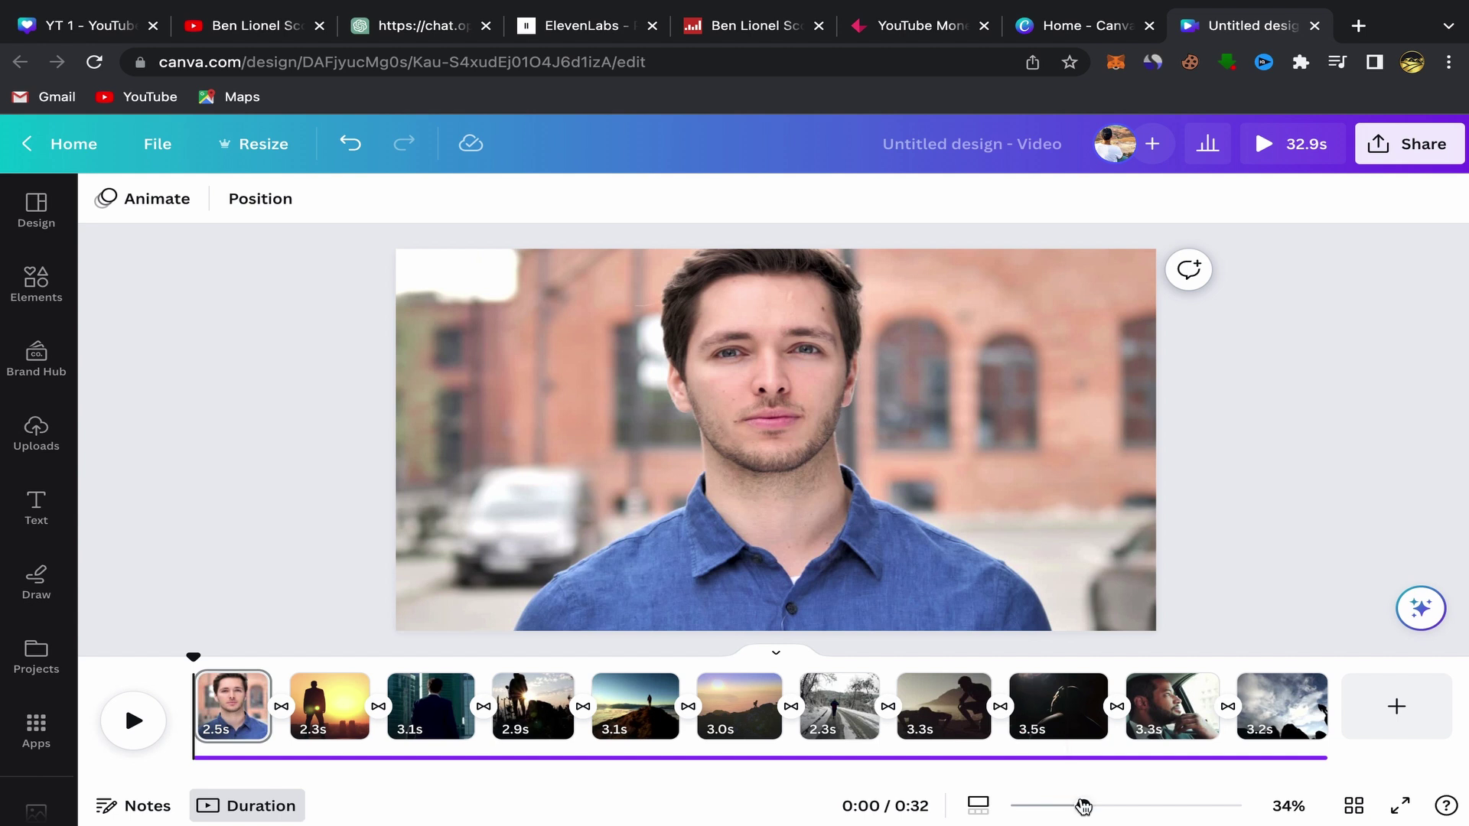
pyautogui.moveTo(1083, 805); pyautogui.dragTo(1090, 805)
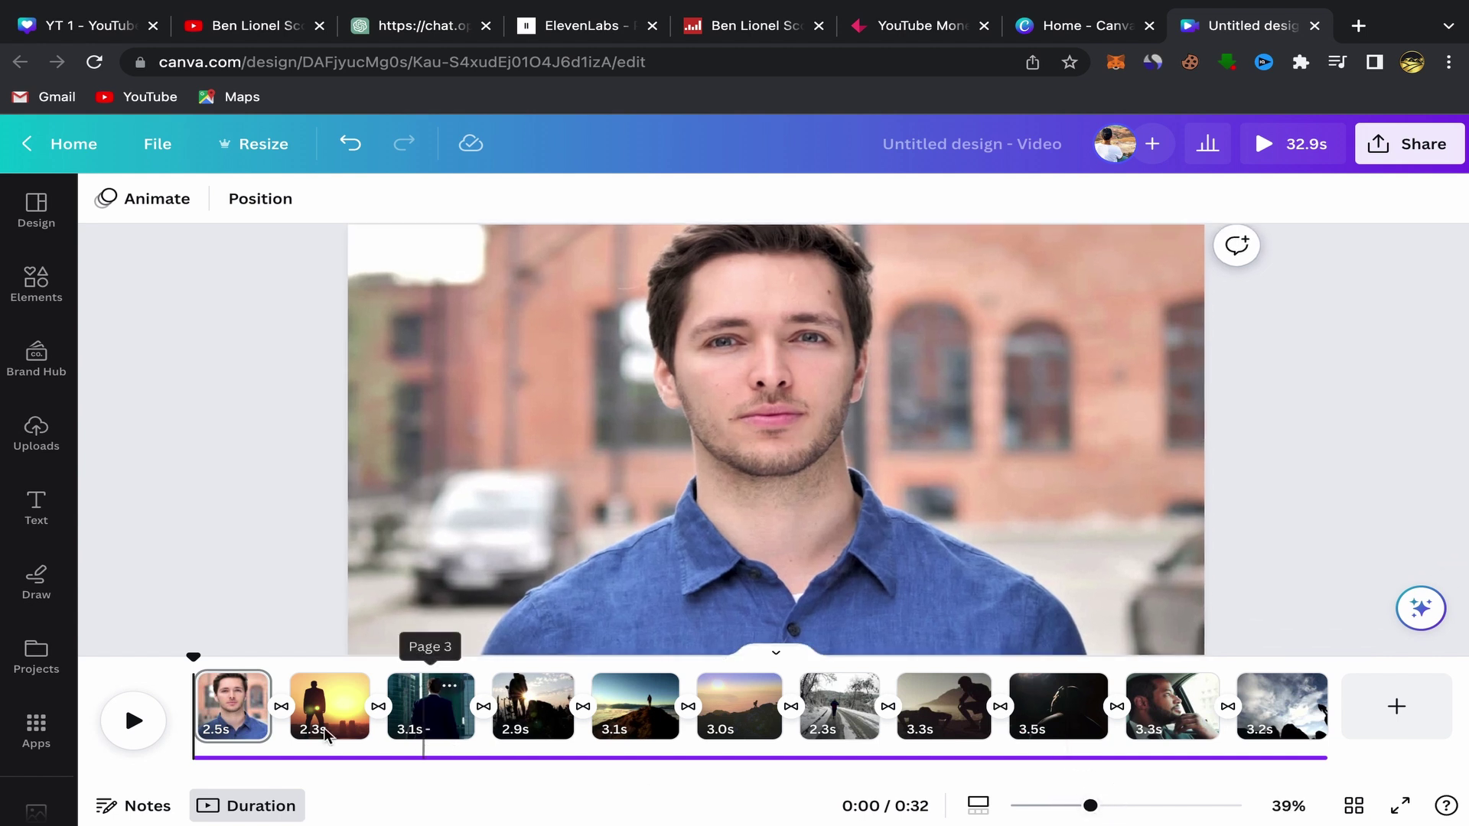
pyautogui.click(134, 721)
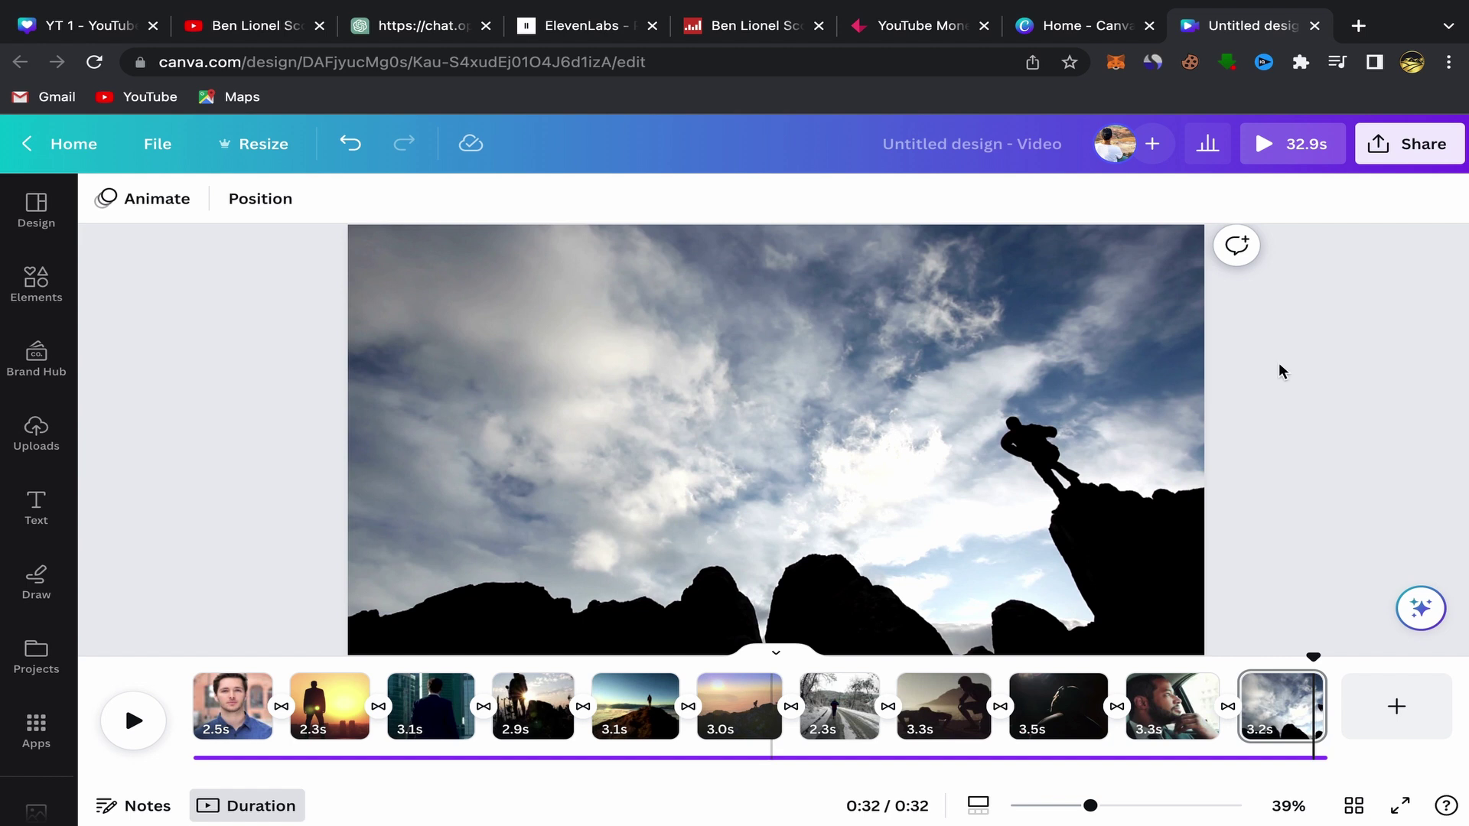
# - Look through the design's sharing and download options, leaving them without exporting
pyautogui.click(1409, 144)
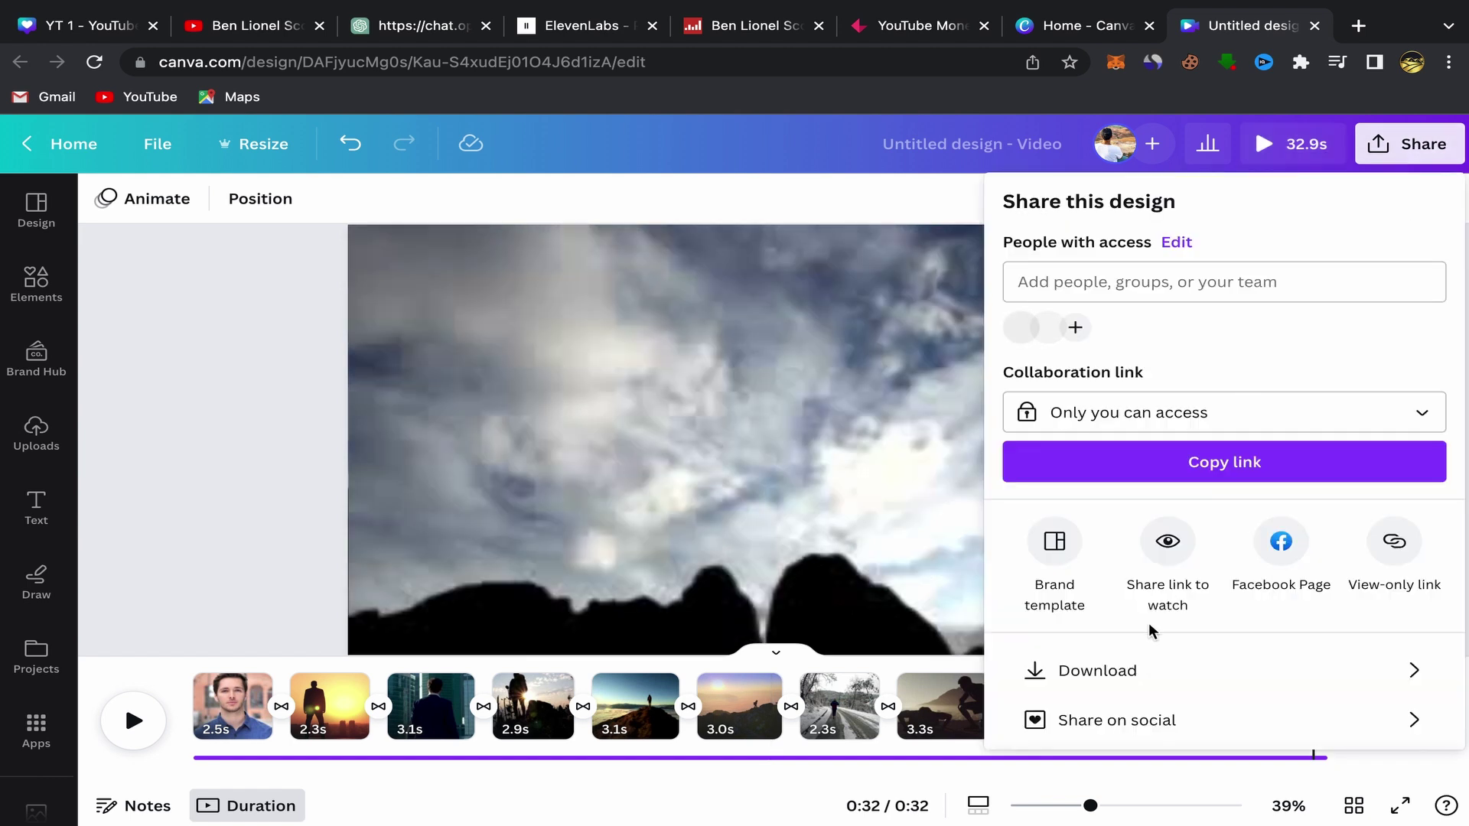
pyautogui.scroll(-1, 1151, 631)
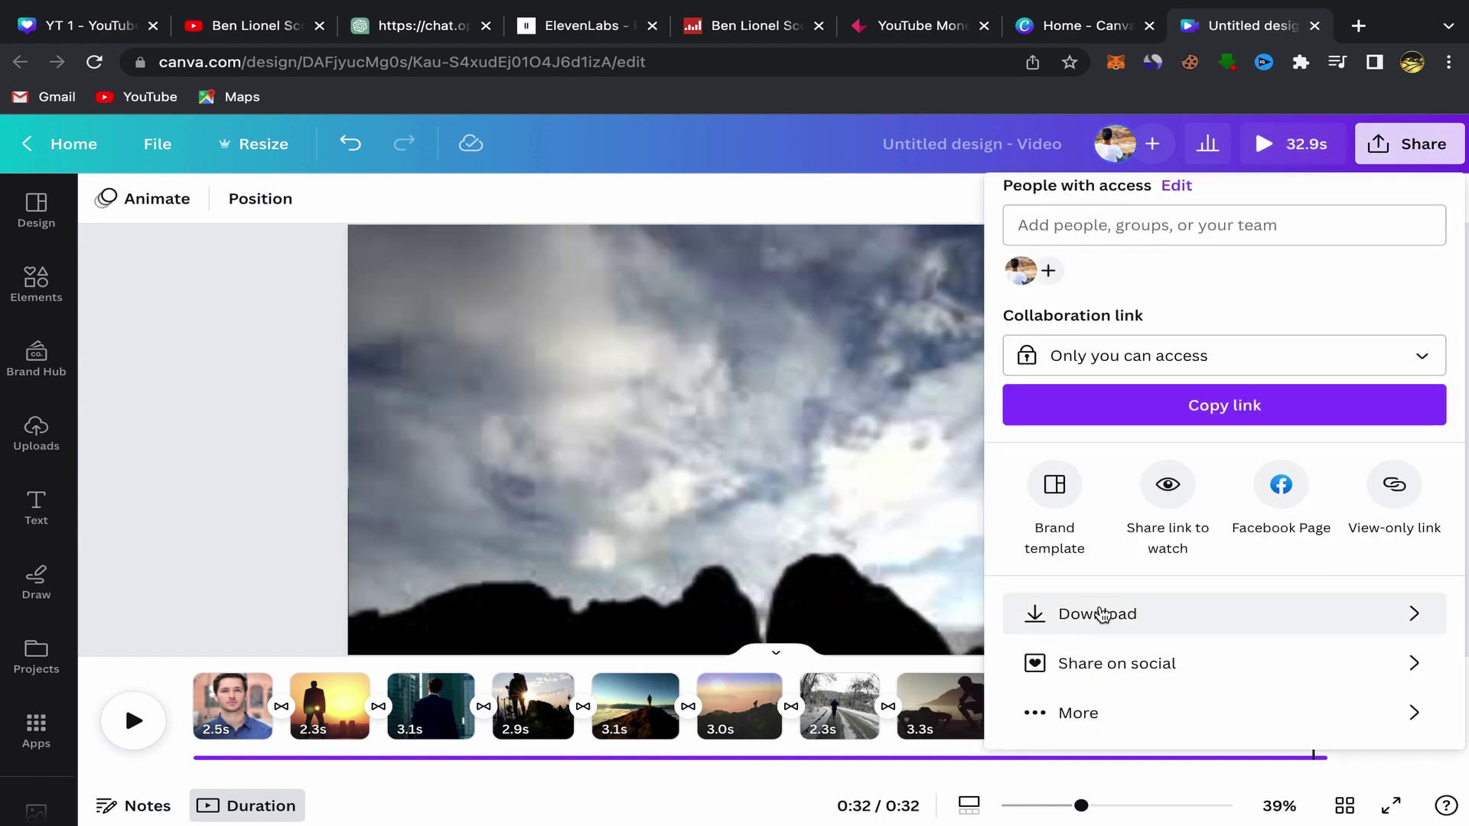
pyautogui.click(329, 580)
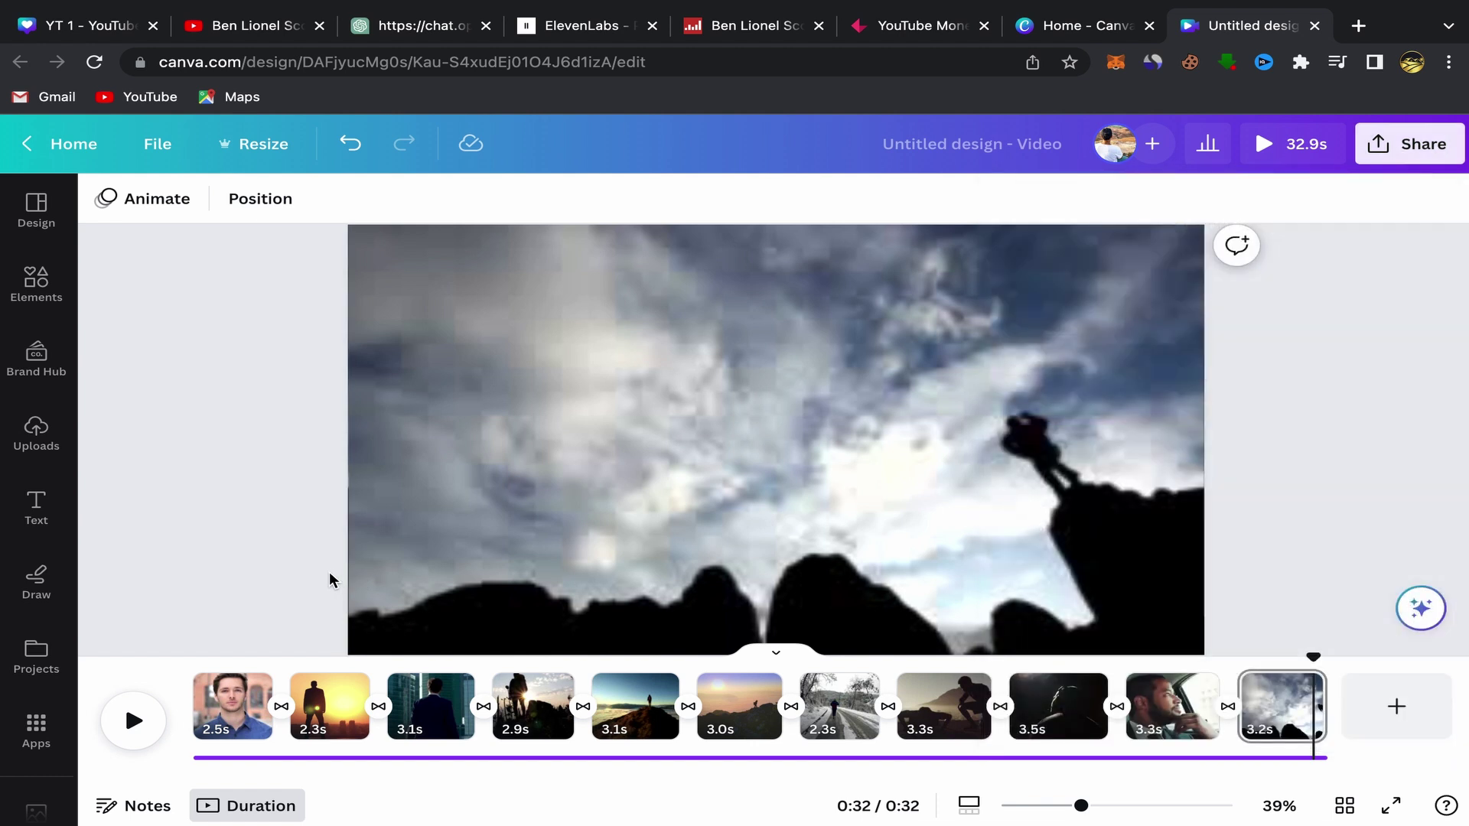